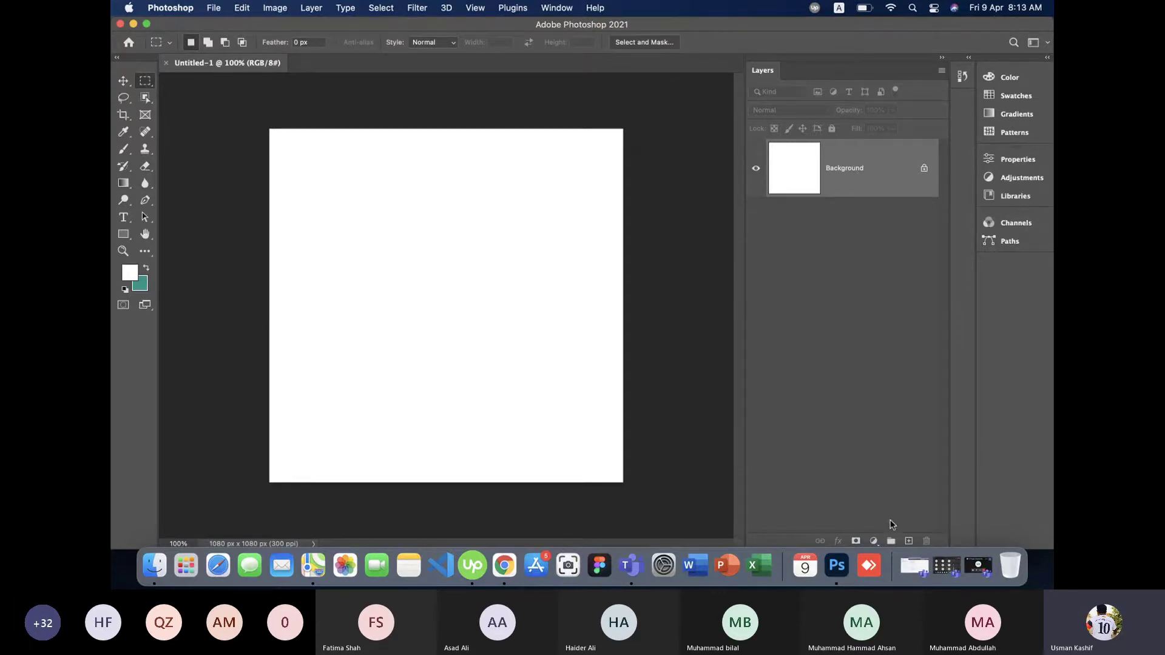
# On a new layer, fill a rectangular marquee with teal and move it to the top right.
pyautogui.click(910, 541)
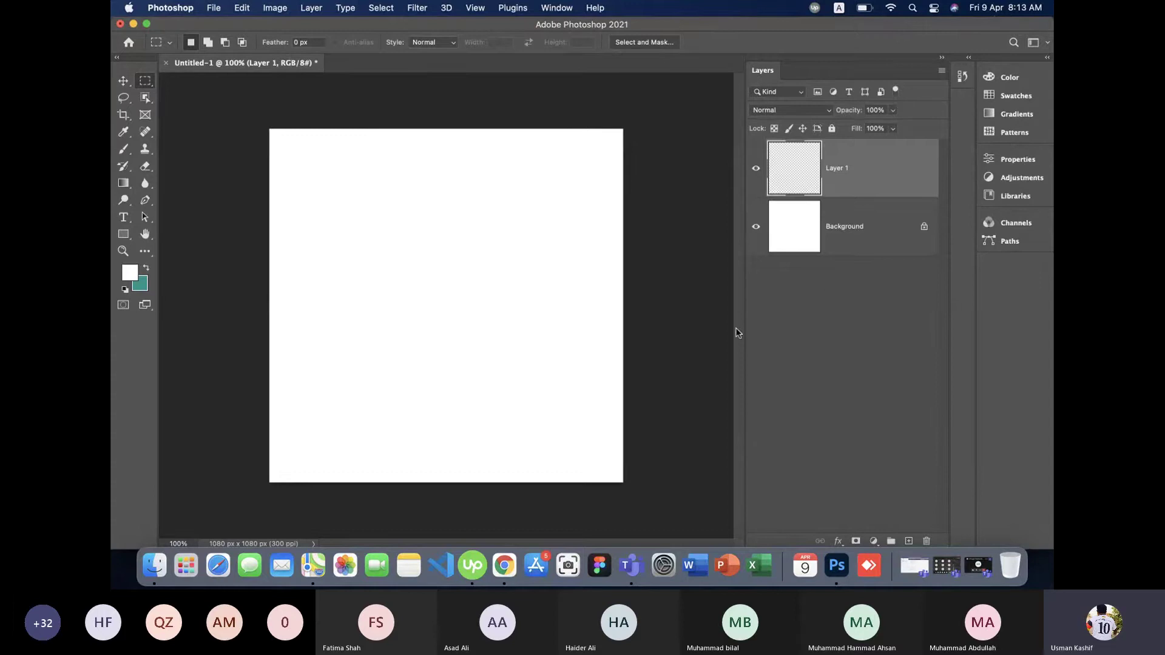
pyautogui.moveTo(309, 168); pyautogui.dragTo(487, 321)
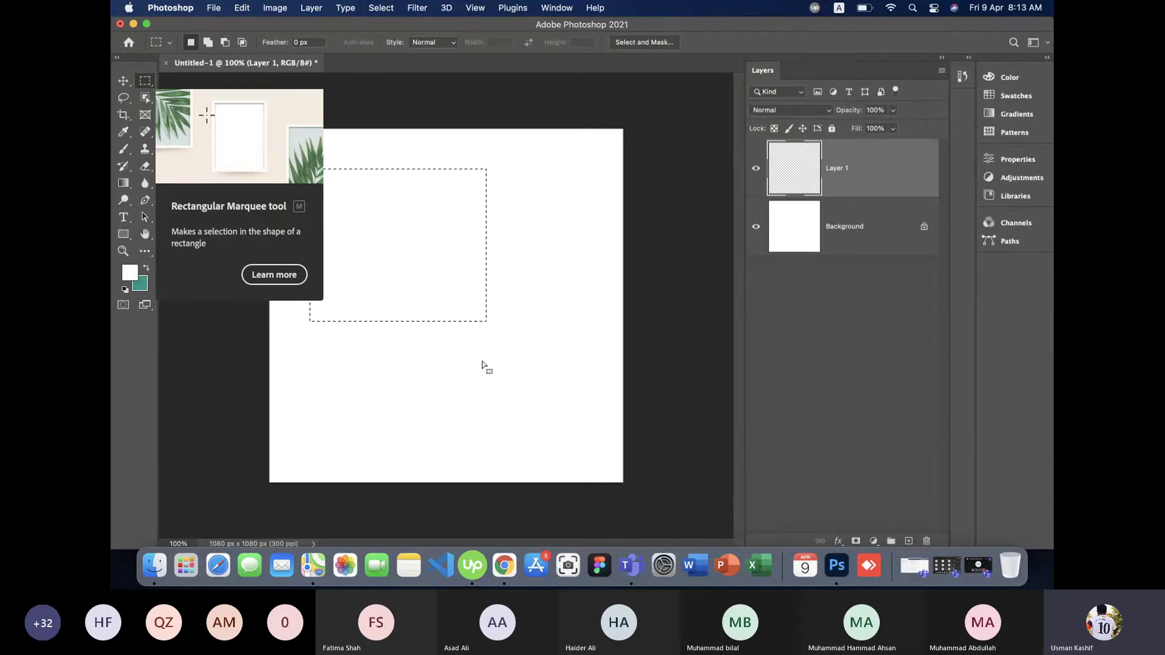
pyautogui.press('super+BackSpace')
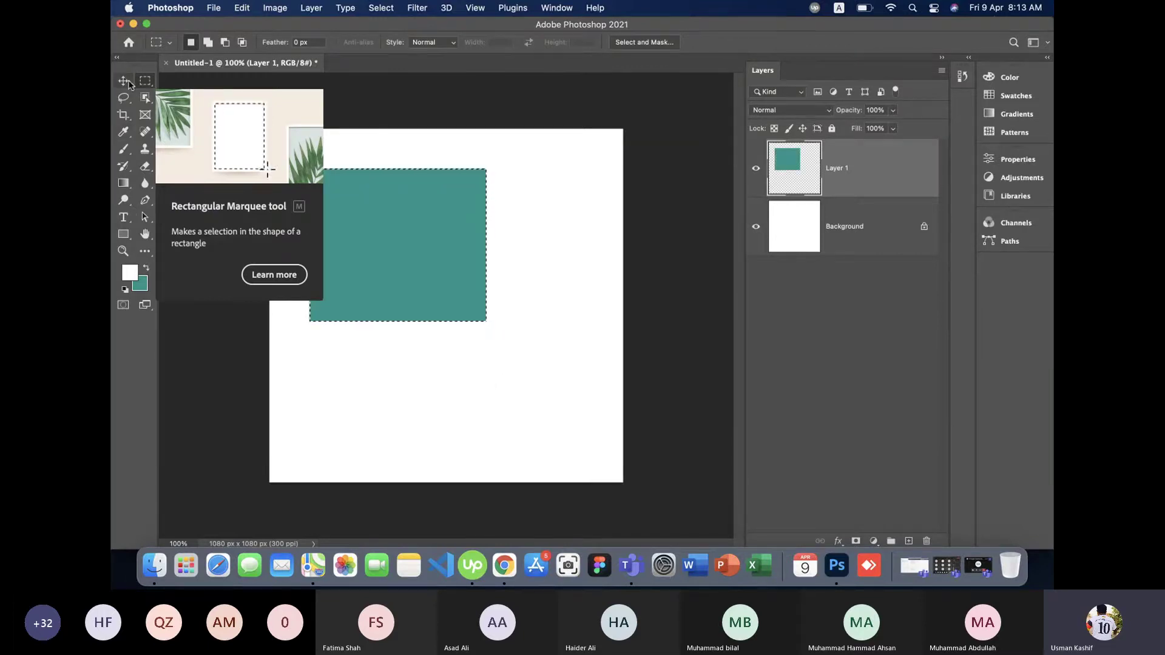
pyautogui.click(124, 81)
pyautogui.click(534, 409)
pyautogui.press('super+d')
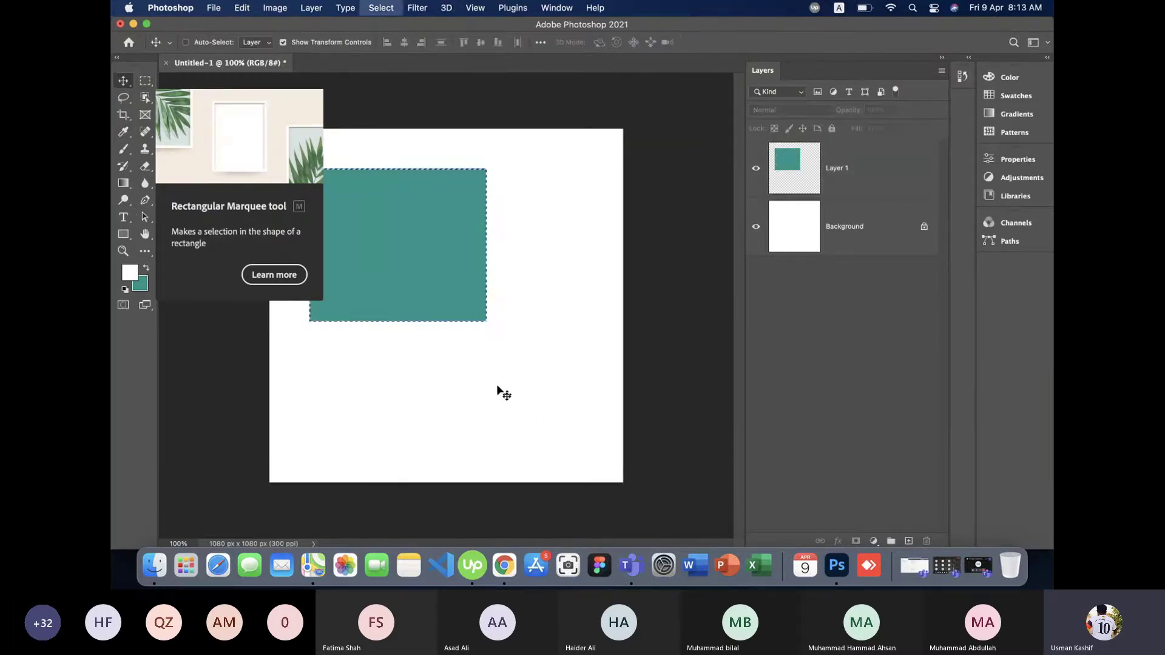
pyautogui.moveTo(437, 304); pyautogui.dragTo(561, 277)
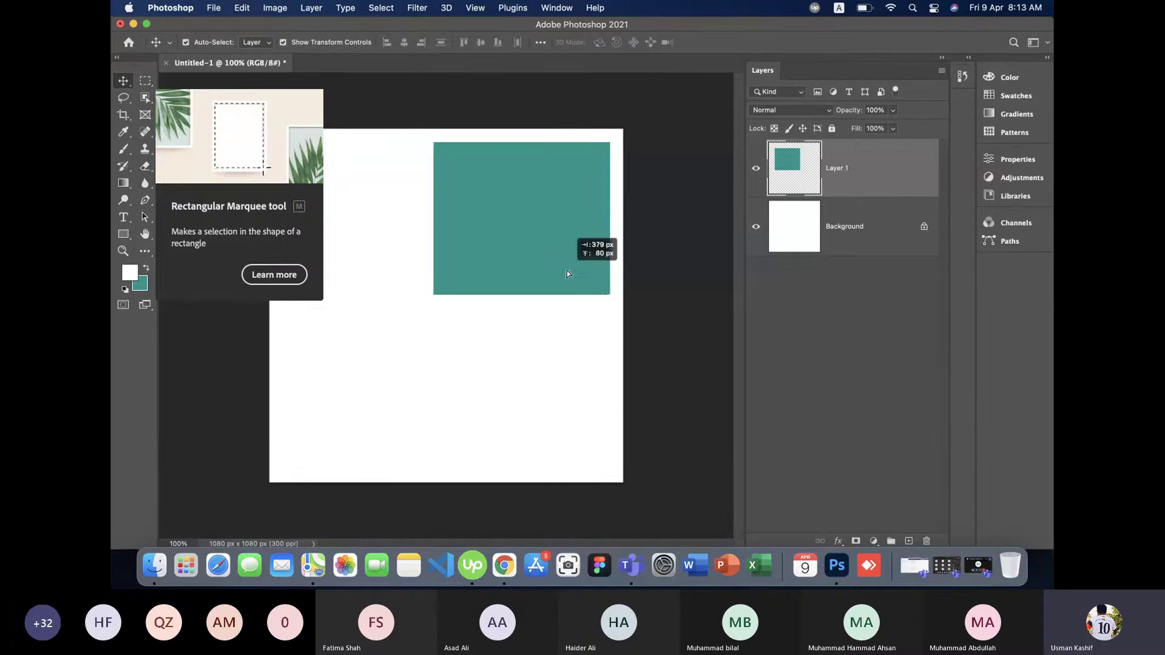
pyautogui.click(502, 350)
# Fill a second rectangle in the lower left of Layer 1 with teal.
pyautogui.press('m')
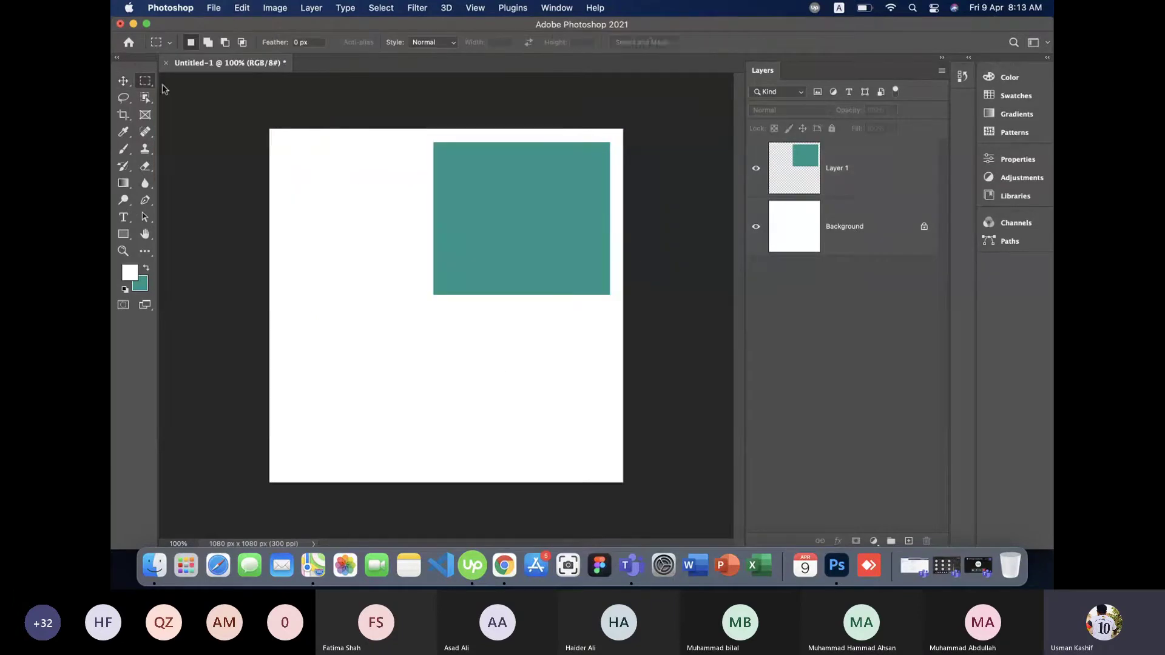
pyautogui.click(889, 177)
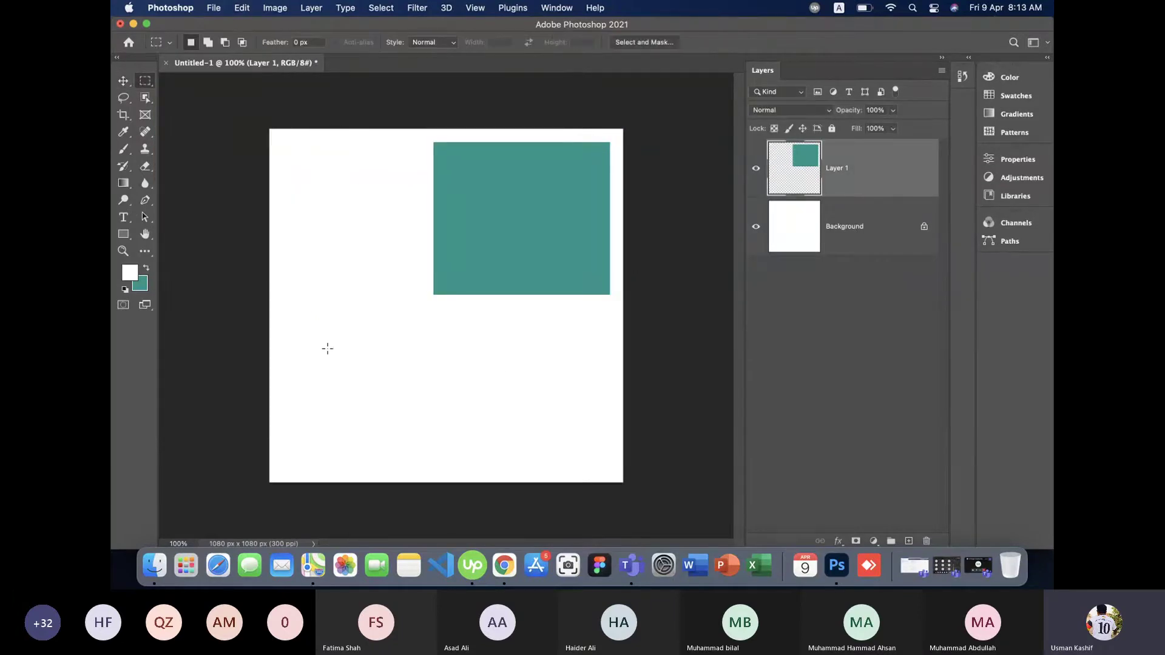
pyautogui.moveTo(327, 348); pyautogui.dragTo(461, 451)
pyautogui.press('super+BackSpace')
pyautogui.press('super+d')
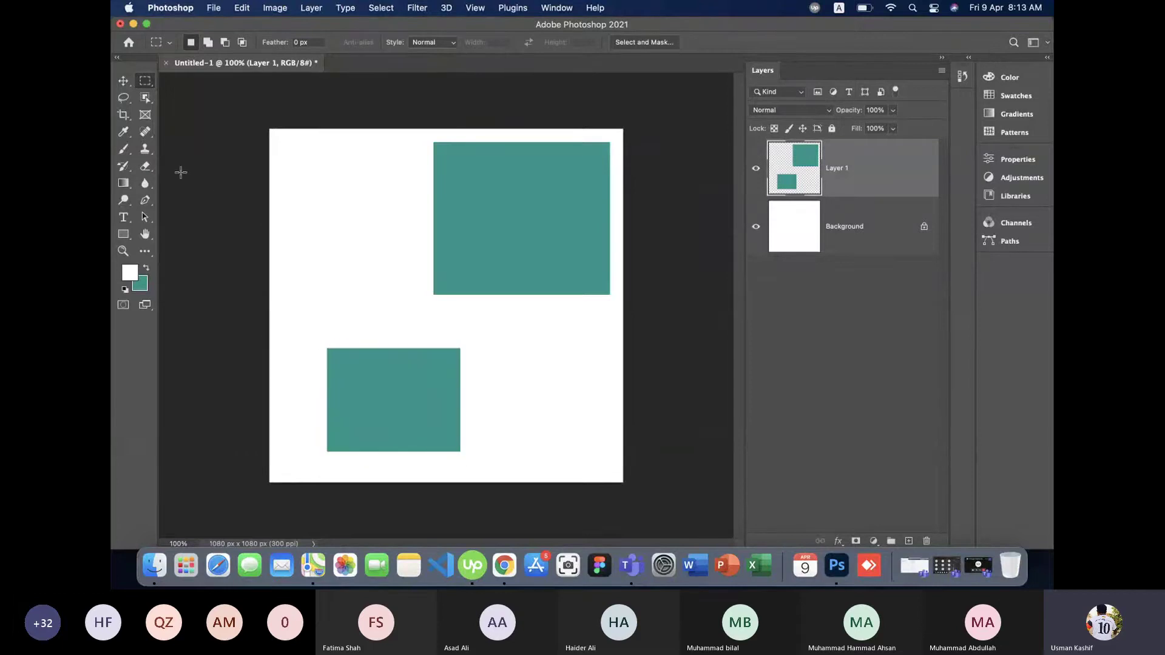
pyautogui.click(124, 81)
# Drag both Layer 1 teal rectangles slightly left and down, then dismiss the transform box.
pyautogui.click(634, 477)
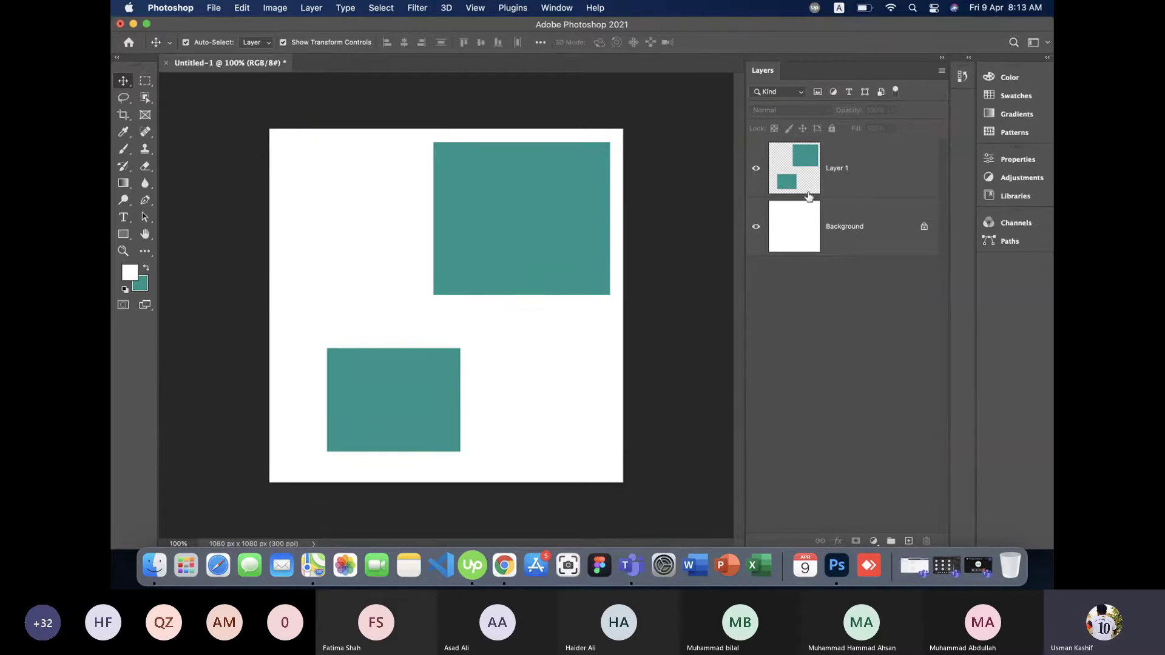
pyautogui.moveTo(475, 219)
pyautogui.mouseDown()
pyautogui.moveTo(503, 245)
pyautogui.moveTo(463, 247)
pyautogui.moveTo(510, 267)
pyautogui.moveTo(486, 258)
pyautogui.moveTo(496, 260)
pyautogui.mouseUp()
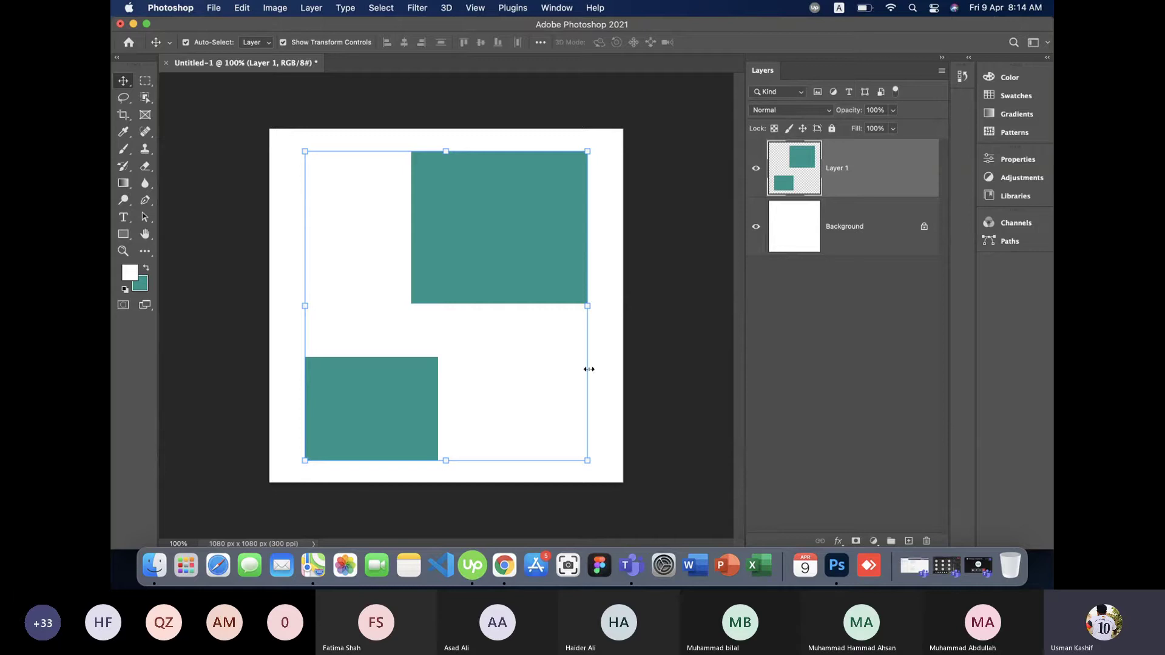
pyautogui.click(610, 369)
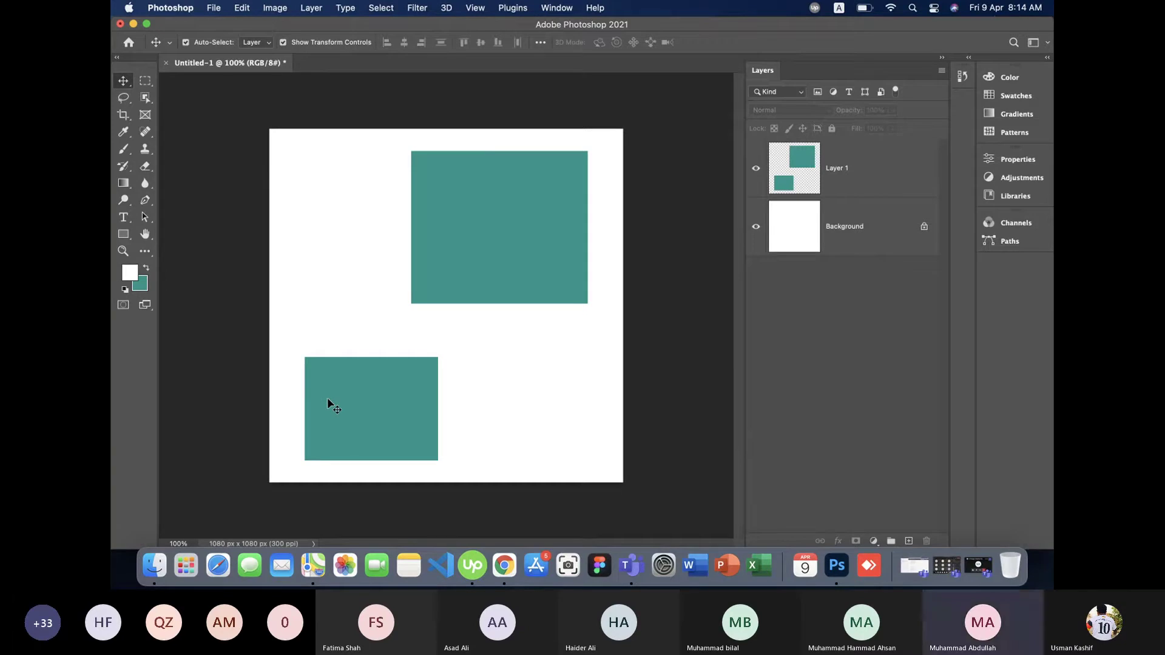
# With Layer 1 active, draw a rectangular marquee around the lower-left teal rectangle.
pyautogui.click(146, 82)
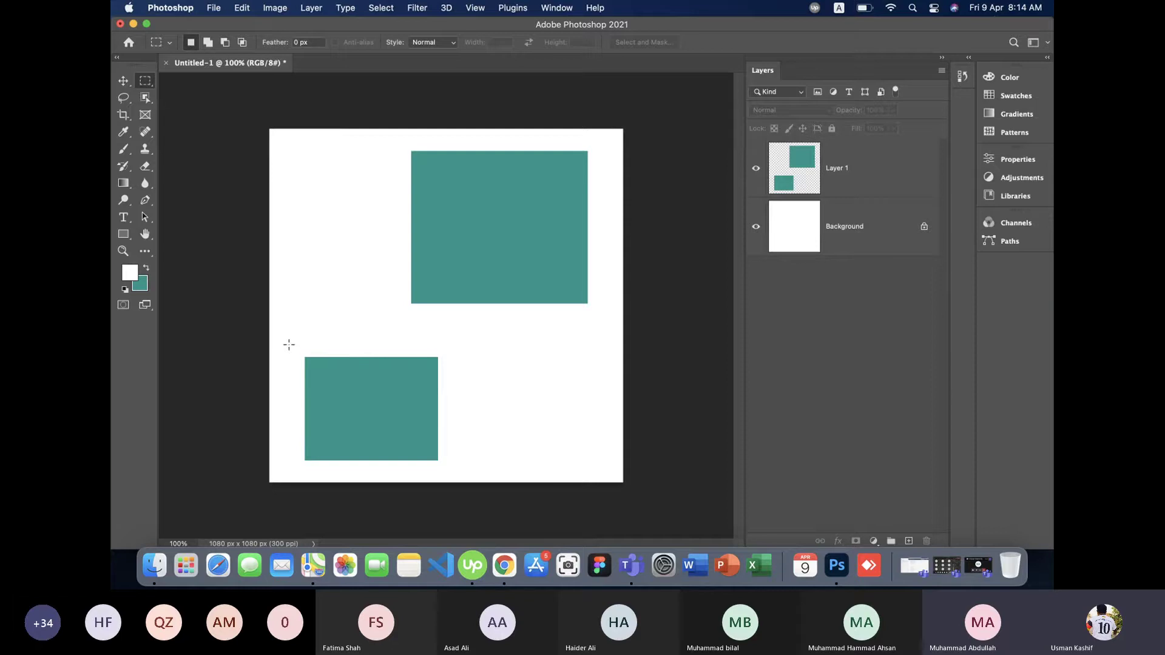
pyautogui.moveTo(284, 338); pyautogui.dragTo(464, 477)
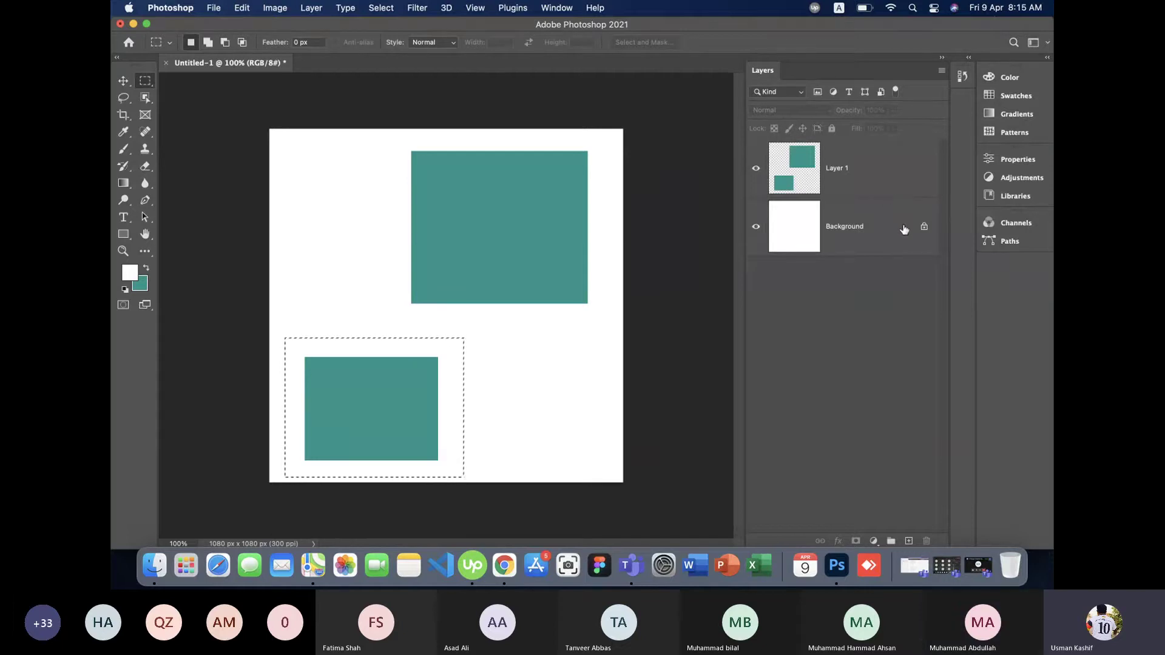
pyautogui.click(796, 181)
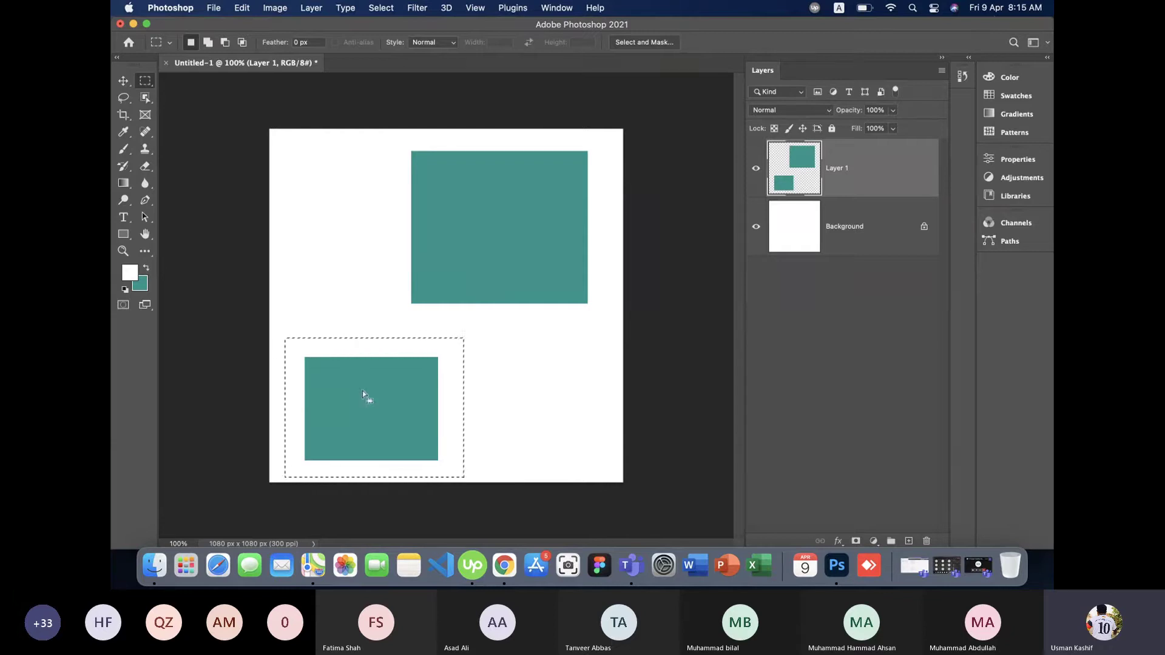
pyautogui.click(301, 322)
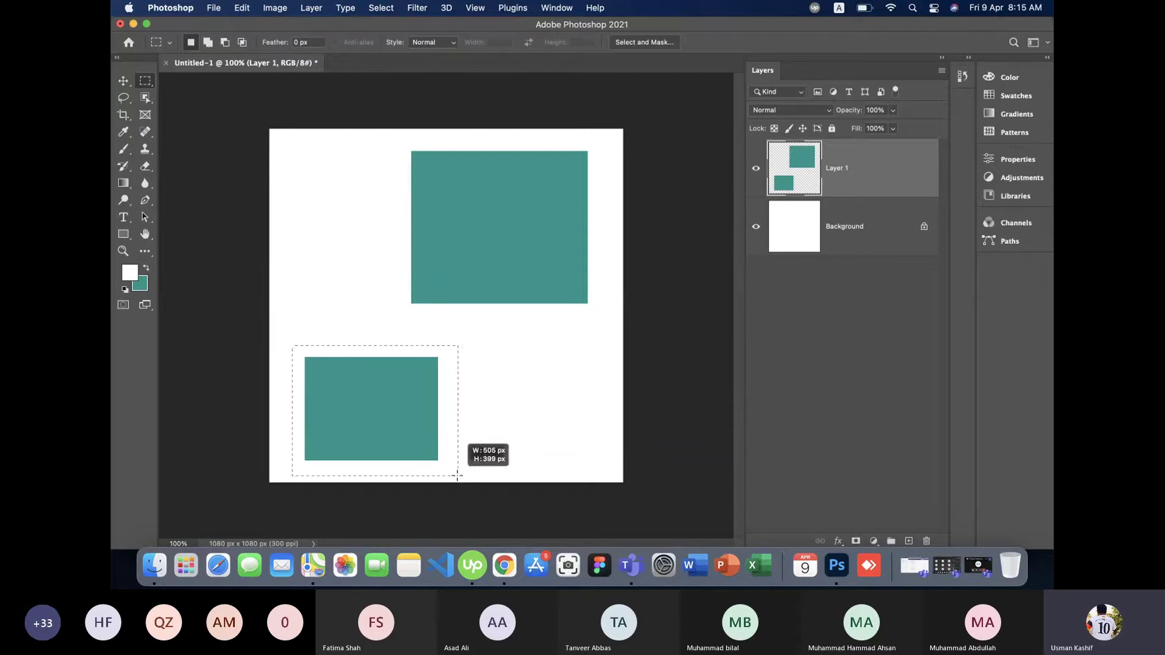
pyautogui.moveTo(293, 347); pyautogui.dragTo(458, 476)
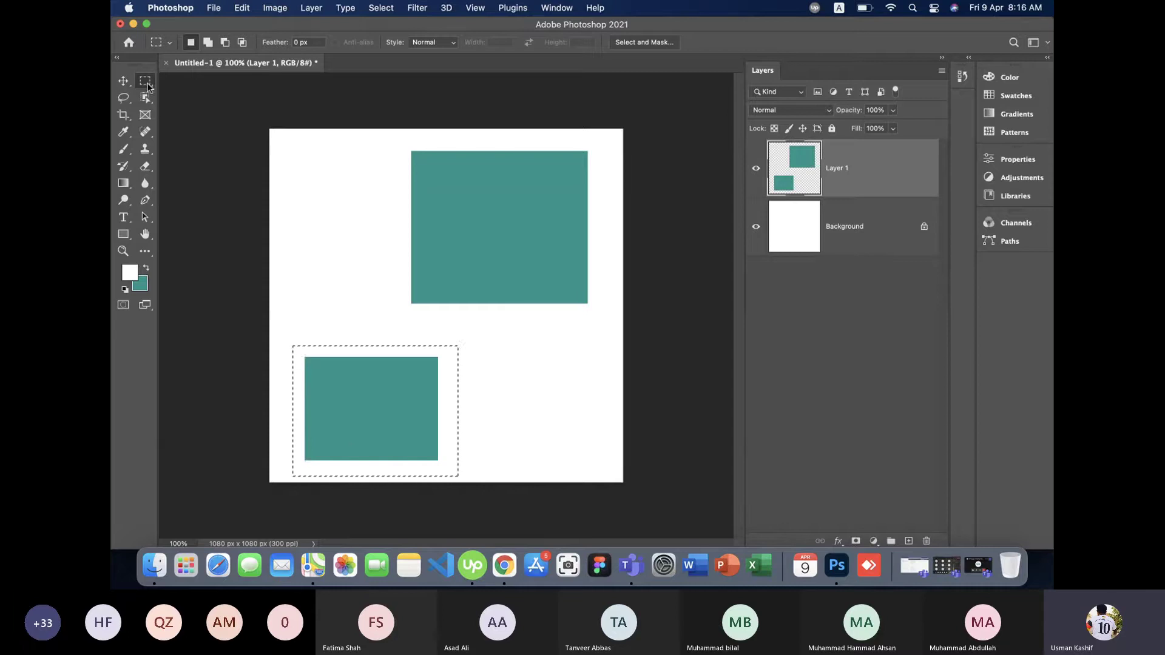
# Use Layer Via Copy to put the selected lower rectangle on a new Layer 2.
pyautogui.rightClick(361, 423)
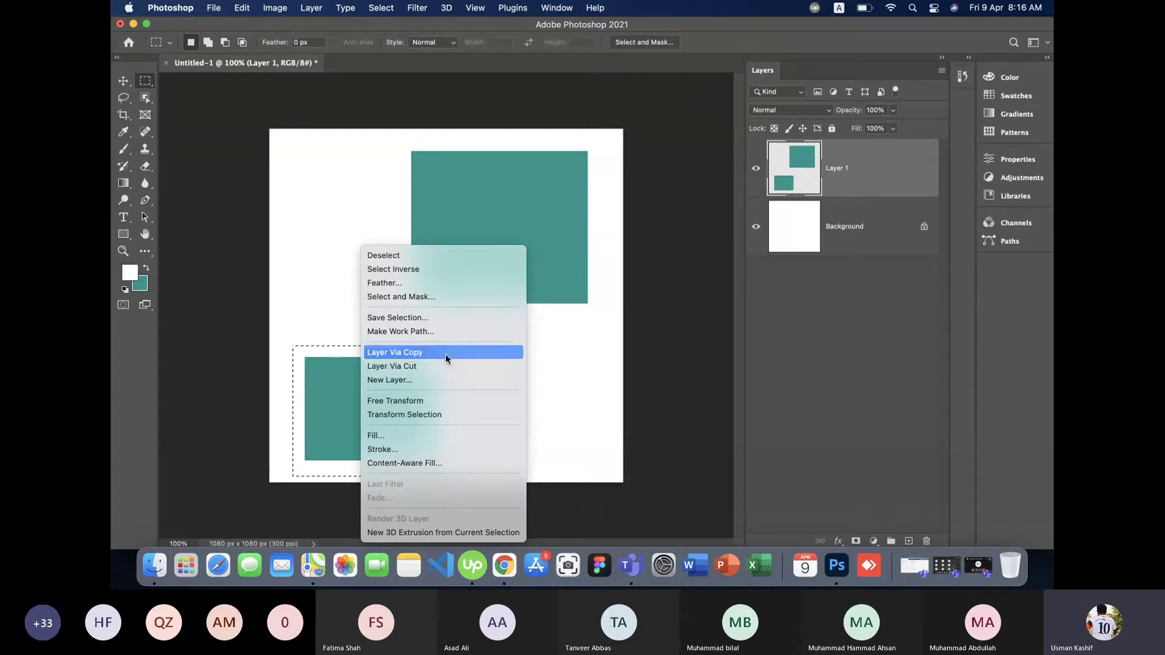
pyautogui.click(446, 352)
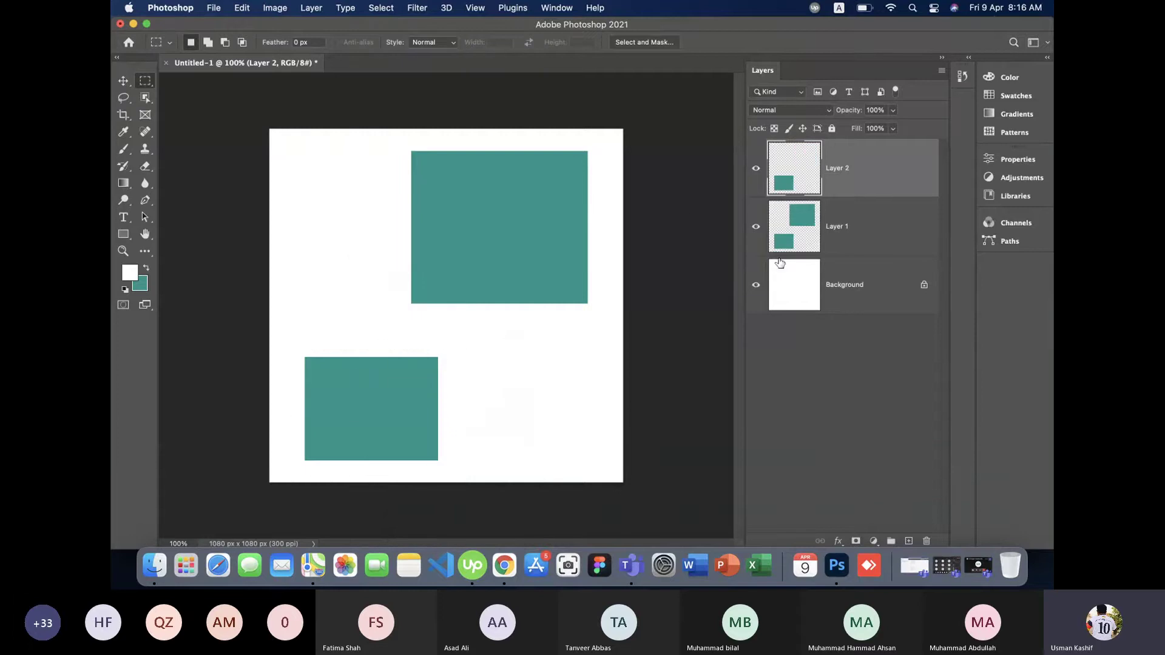
# Try the Layer 2 copy at the top left, adjust Layer 1, then delete Layer 2.
pyautogui.click(123, 81)
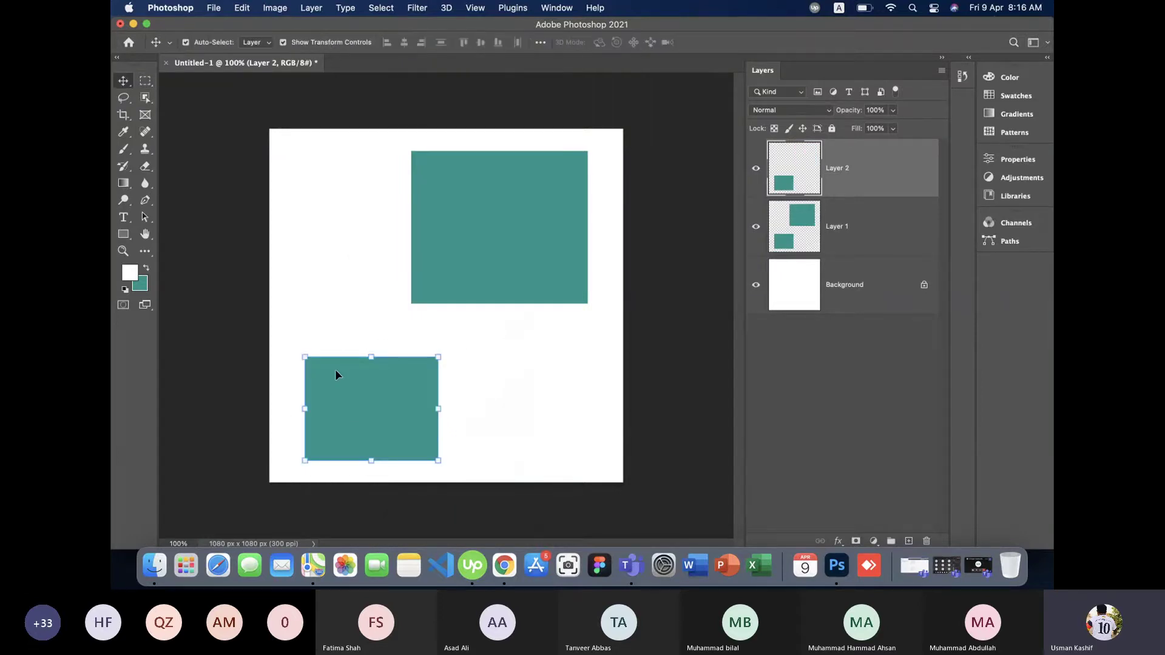
pyautogui.moveTo(335, 374); pyautogui.dragTo(300, 168)
pyautogui.moveTo(446, 245); pyautogui.dragTo(477, 246)
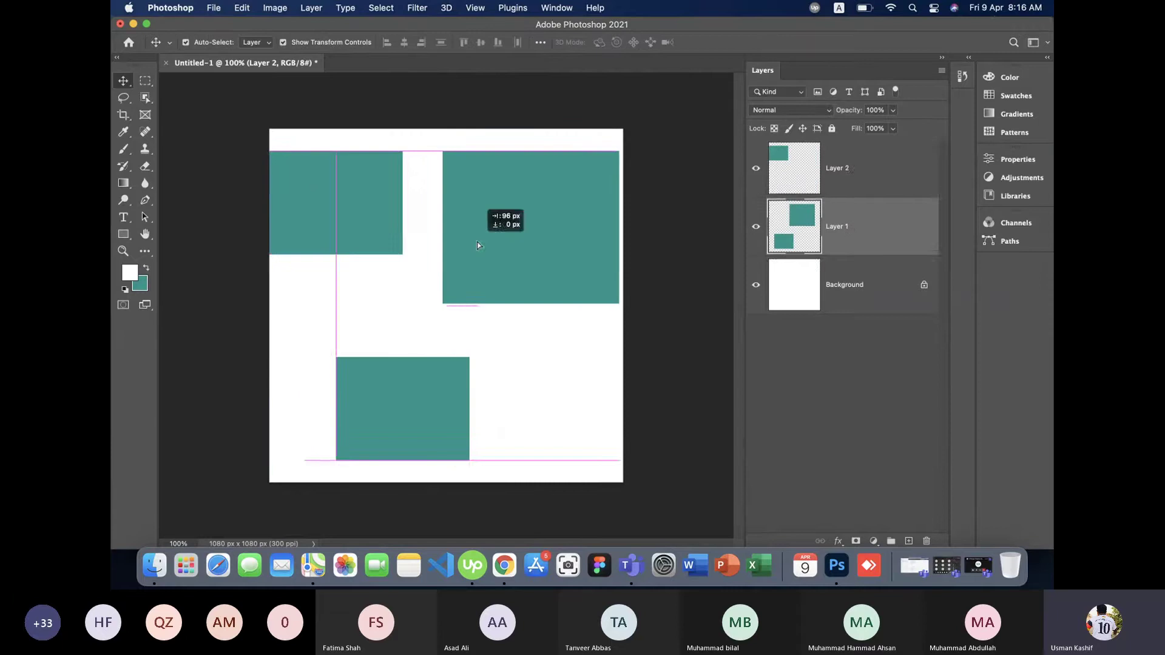
pyautogui.moveTo(355, 206); pyautogui.dragTo(368, 206)
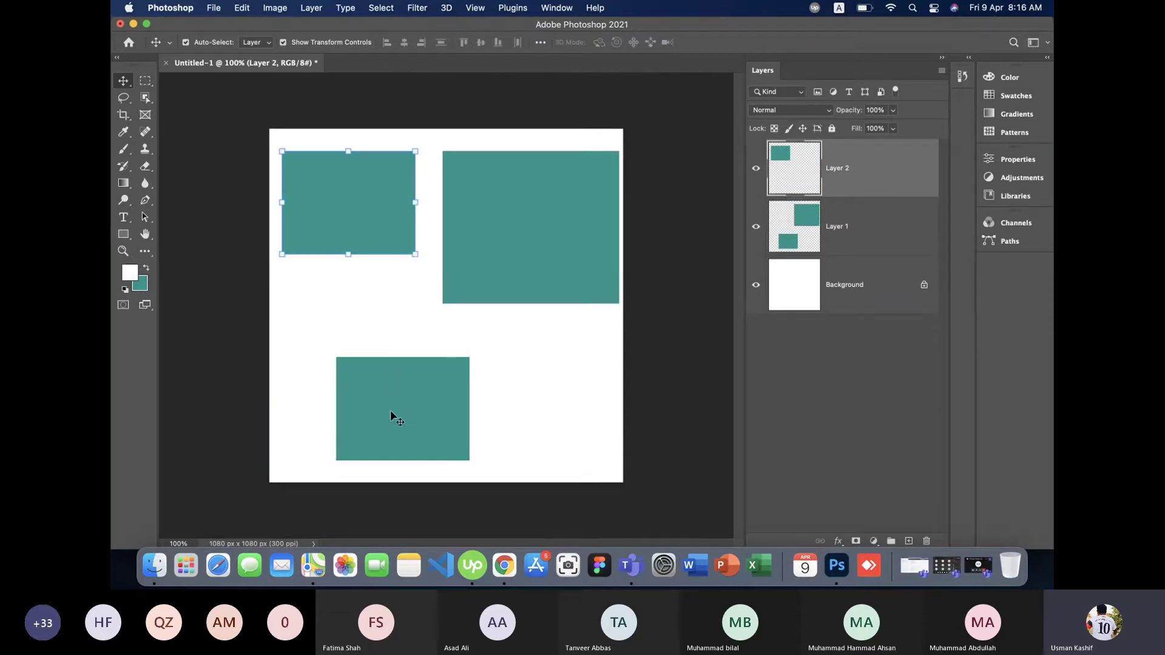
pyautogui.moveTo(408, 414); pyautogui.dragTo(393, 415)
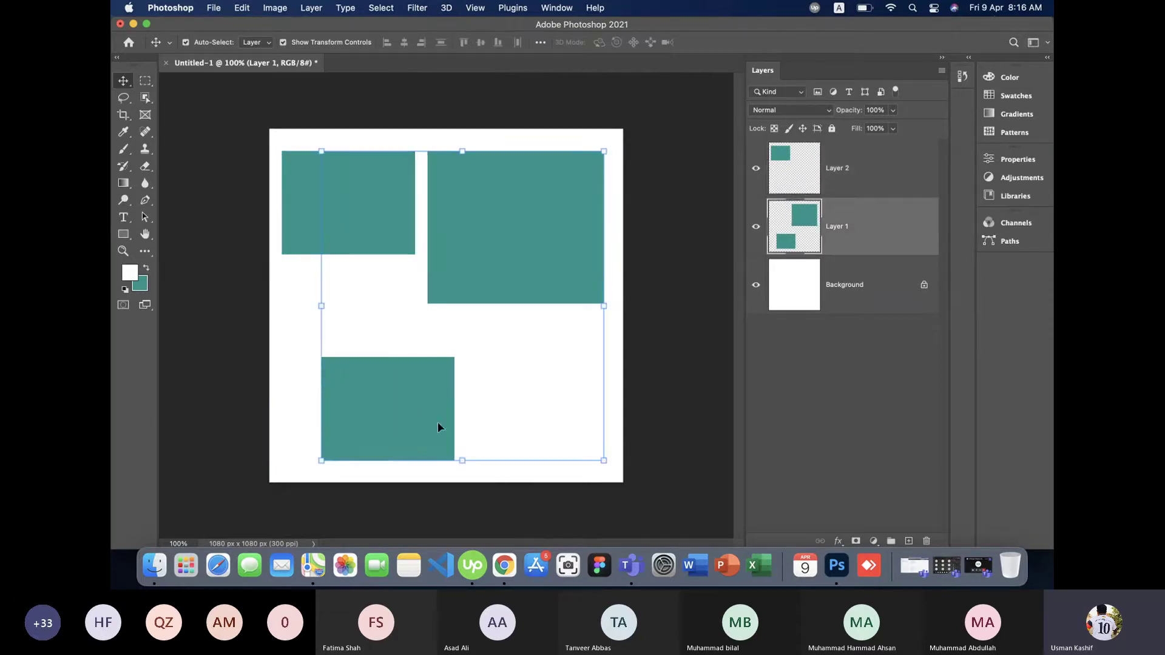
pyautogui.click(294, 397)
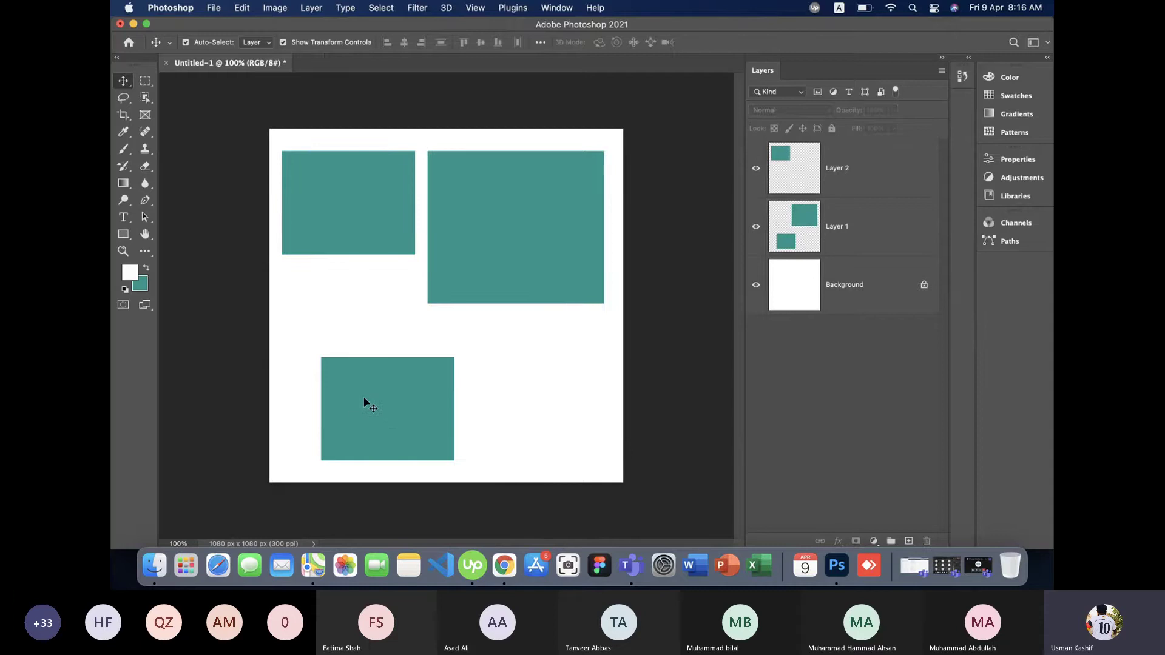
pyautogui.moveTo(351, 213)
pyautogui.mouseDown()
pyautogui.moveTo(351, 336)
pyautogui.moveTo(407, 375)
pyautogui.moveTo(336, 263)
pyautogui.moveTo(351, 248)
pyautogui.mouseUp()
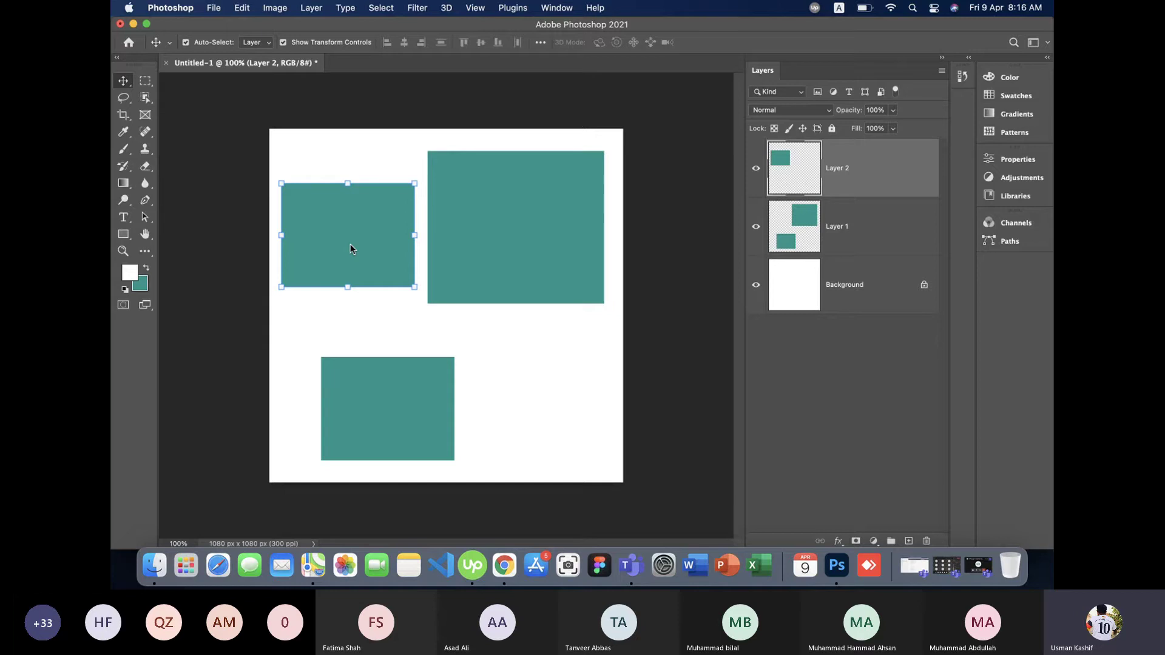
pyautogui.press('Delete')
# Marquee the lower teal rectangle and use Layer Via Cut to move it to Layer 2.
pyautogui.click(145, 81)
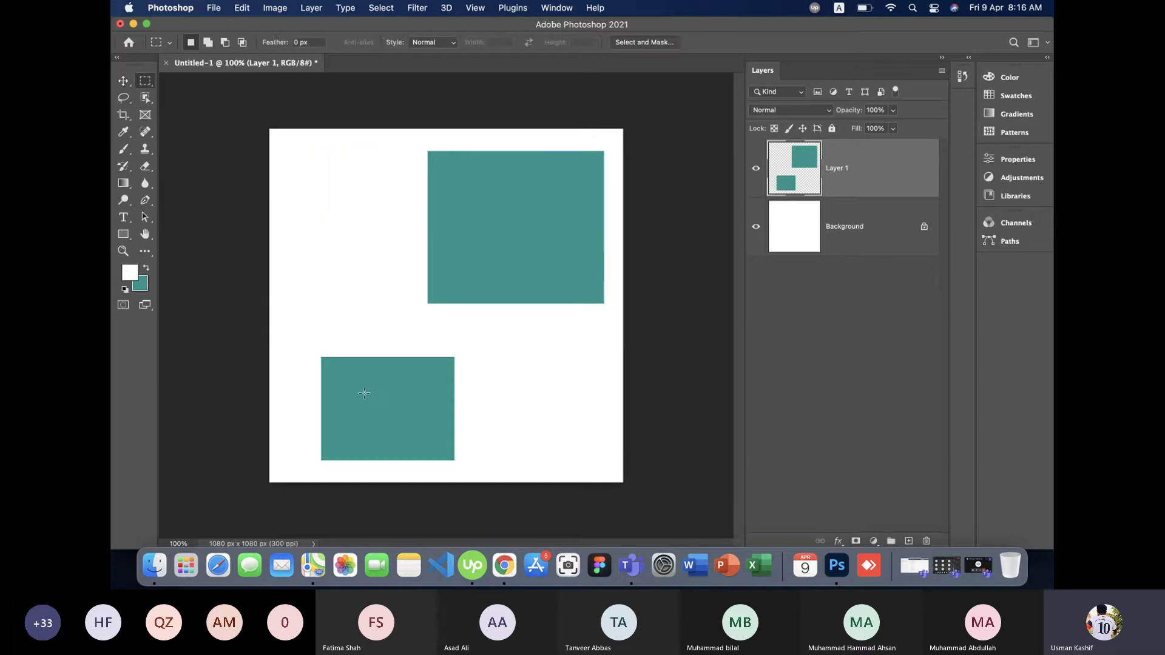
pyautogui.moveTo(308, 352); pyautogui.dragTo(476, 473)
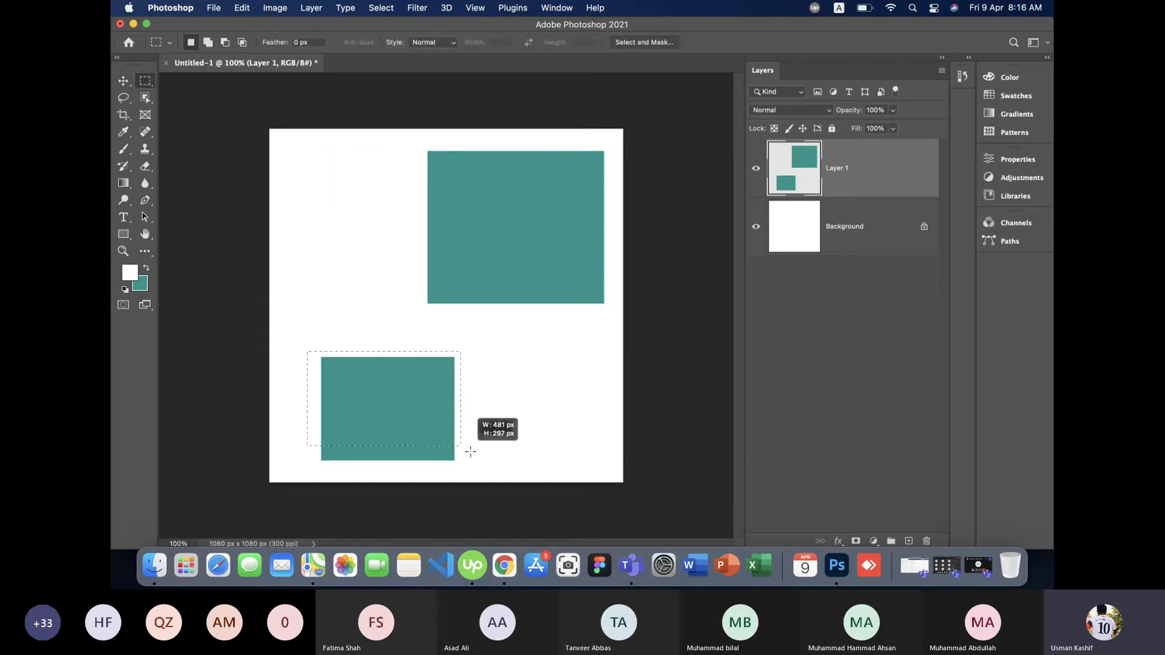
pyautogui.rightClick(403, 449)
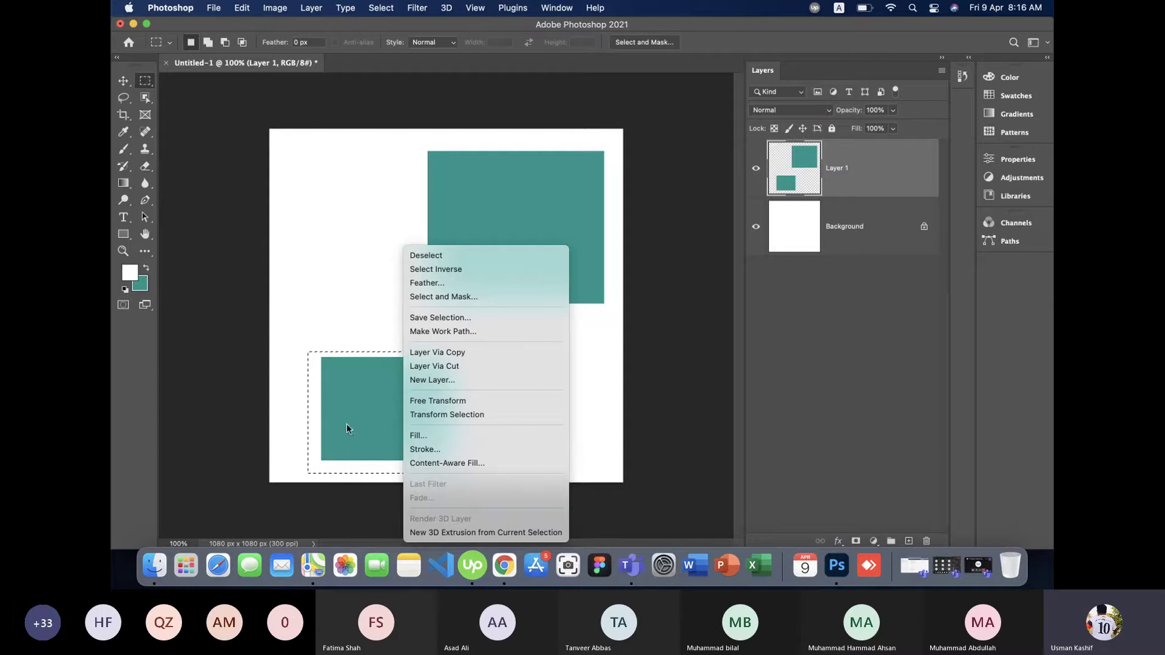
pyautogui.click(454, 367)
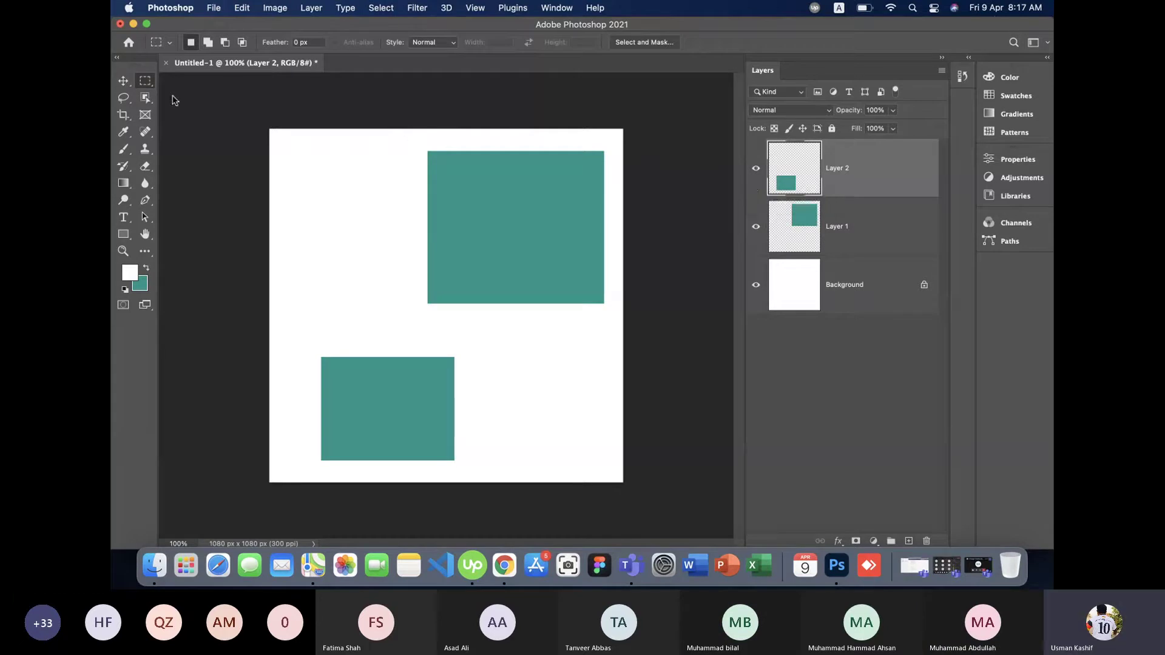
# Move the Layer 2 rectangle below the upper square, its right edge aligned with it.
pyautogui.click(124, 81)
pyautogui.moveTo(389, 384)
pyautogui.mouseDown()
pyautogui.moveTo(486, 391)
pyautogui.moveTo(424, 376)
pyautogui.mouseUp()
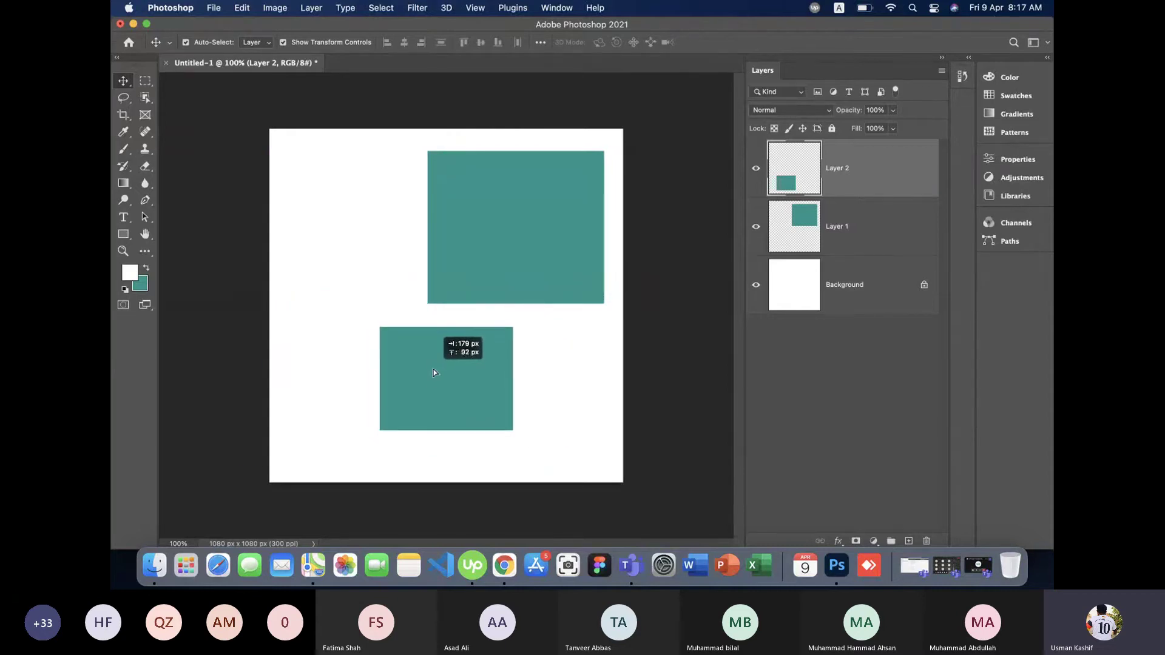
pyautogui.moveTo(423, 375); pyautogui.dragTo(432, 363)
pyautogui.moveTo(536, 285); pyautogui.dragTo(467, 284)
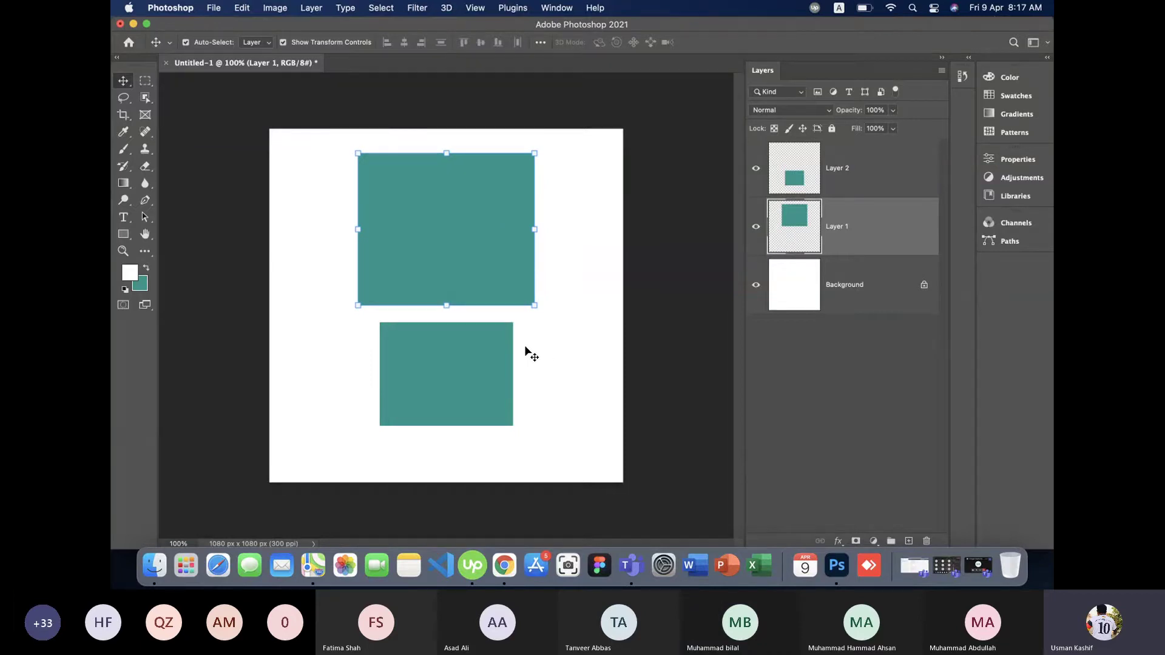
pyautogui.click(561, 363)
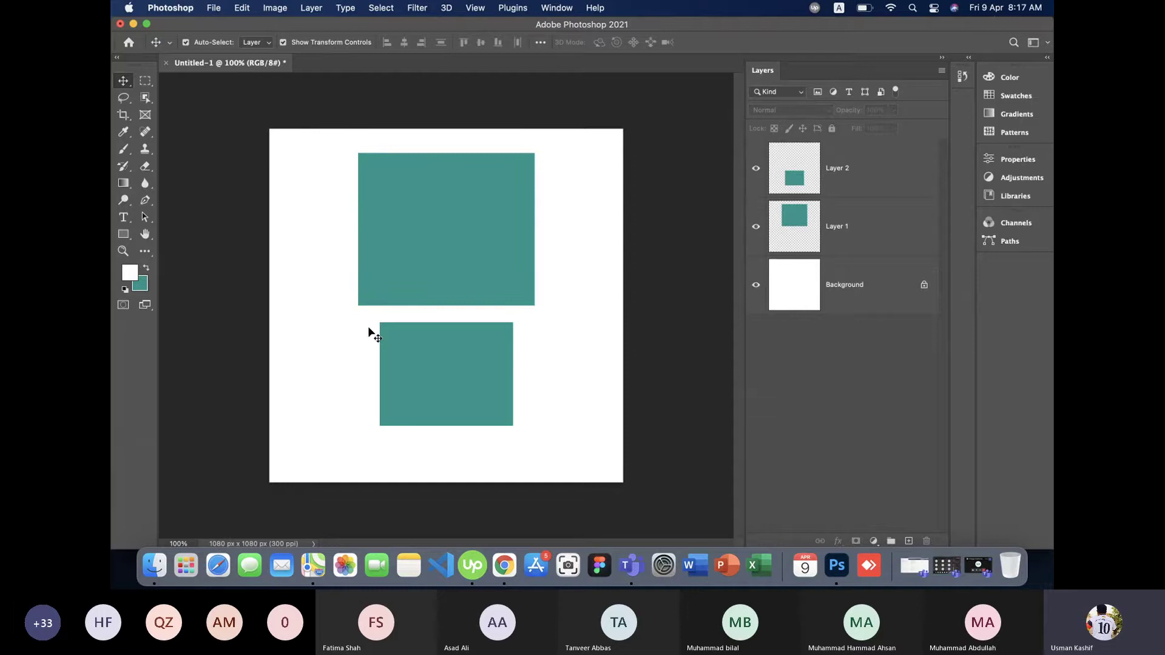
pyautogui.moveTo(439, 364)
pyautogui.mouseDown()
pyautogui.moveTo(496, 267)
pyautogui.moveTo(461, 368)
pyautogui.mouseUp()
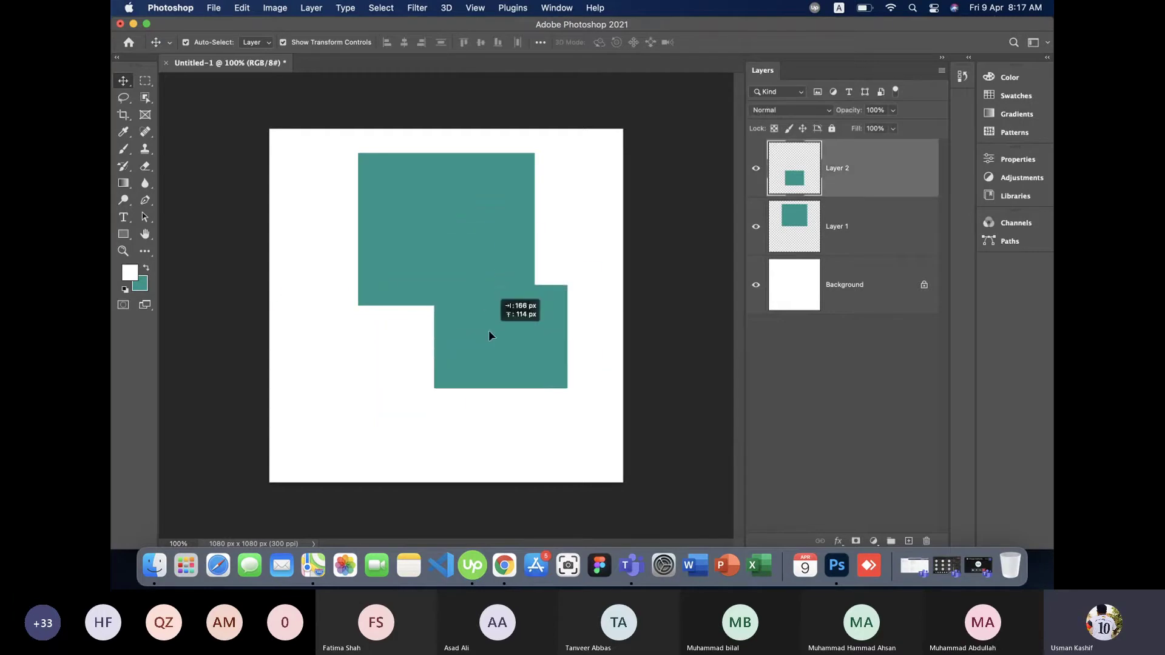
pyautogui.press('super')
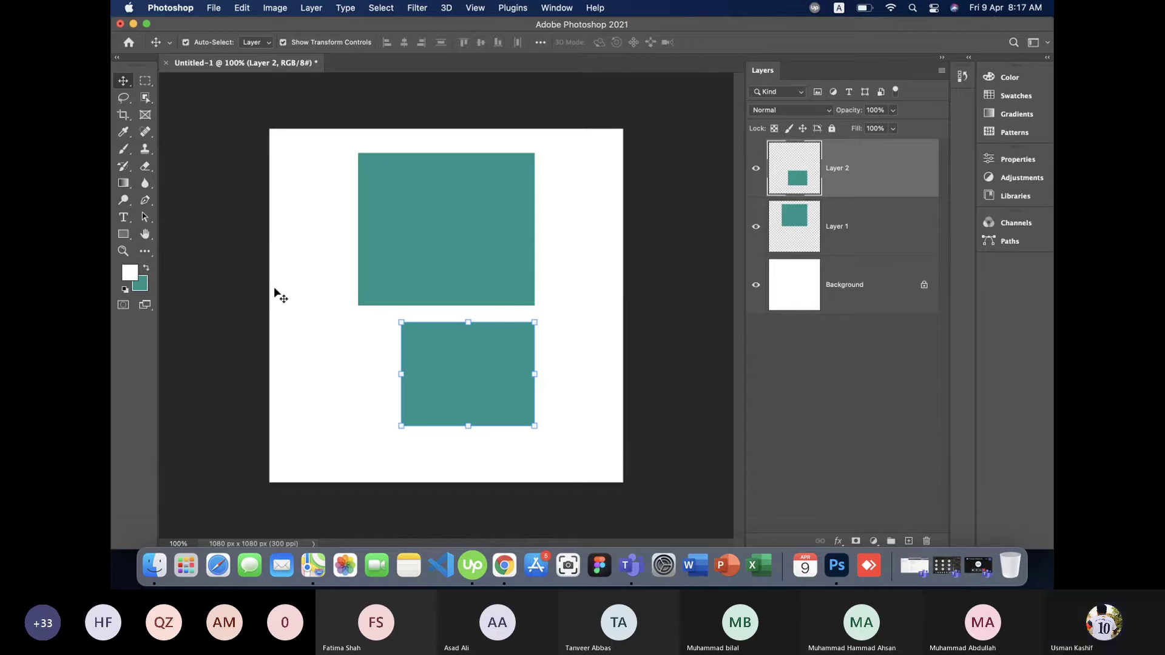
# Select the lower teal rectangle with the Quick Selection tool.
pyautogui.click(132, 99)
pyautogui.moveTo(145, 98); pyautogui.dragTo(188, 108)
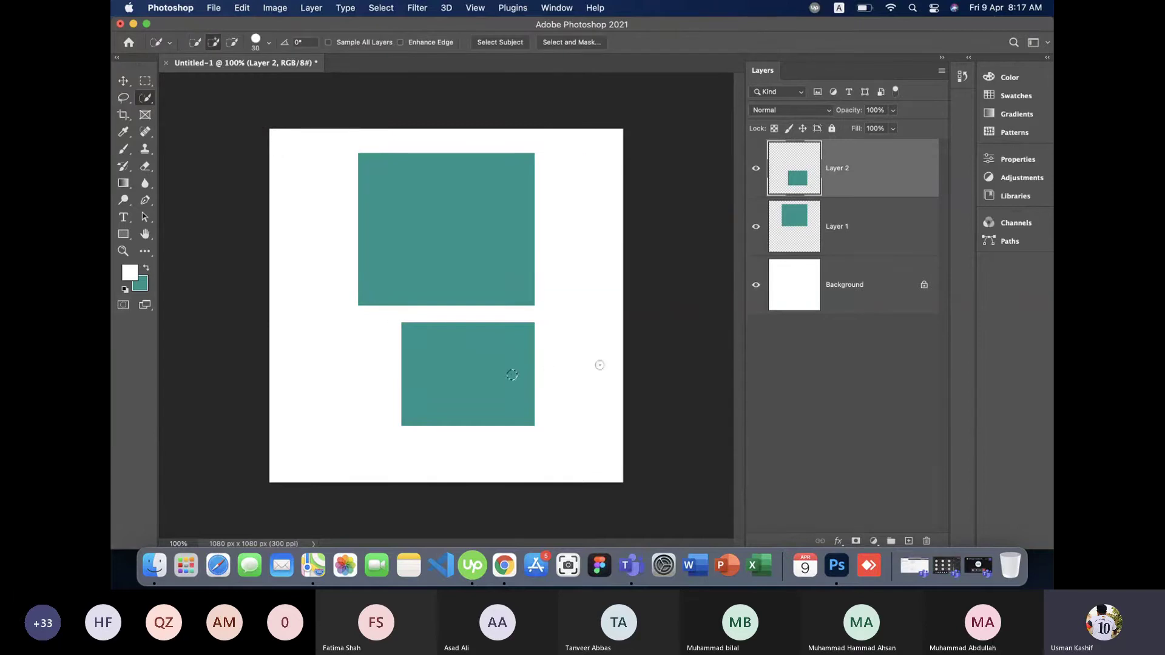
pyautogui.moveTo(513, 376); pyautogui.dragTo(466, 366)
pyautogui.click(429, 354)
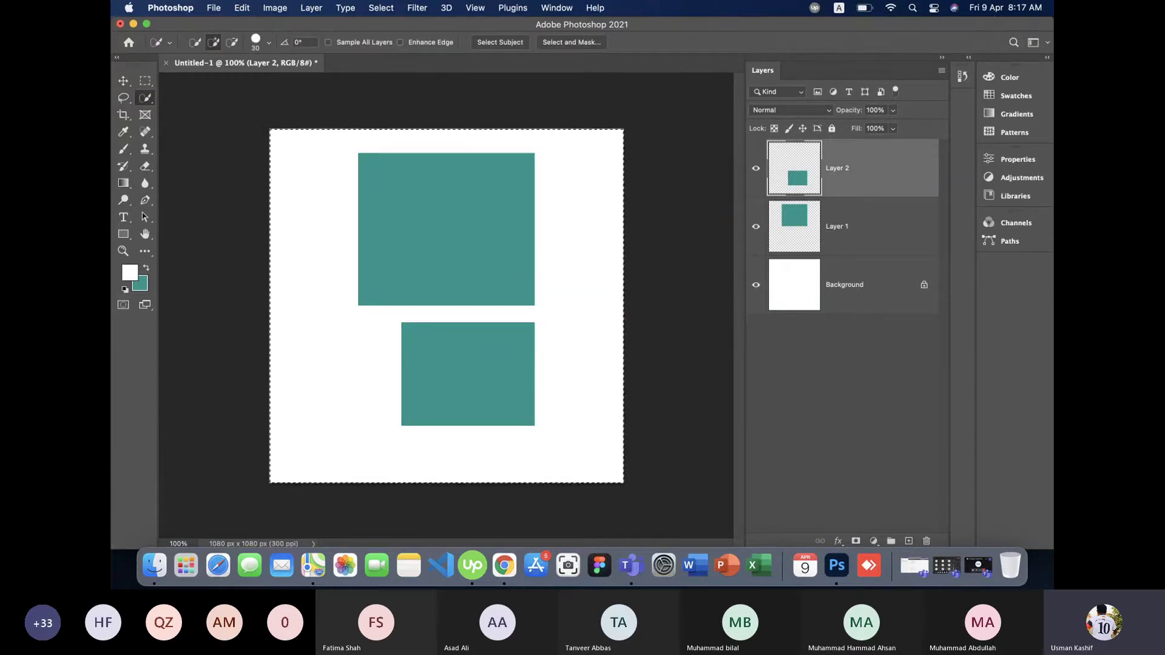
# Set the foreground colour to red and fill the selection with it.
pyautogui.click(129, 273)
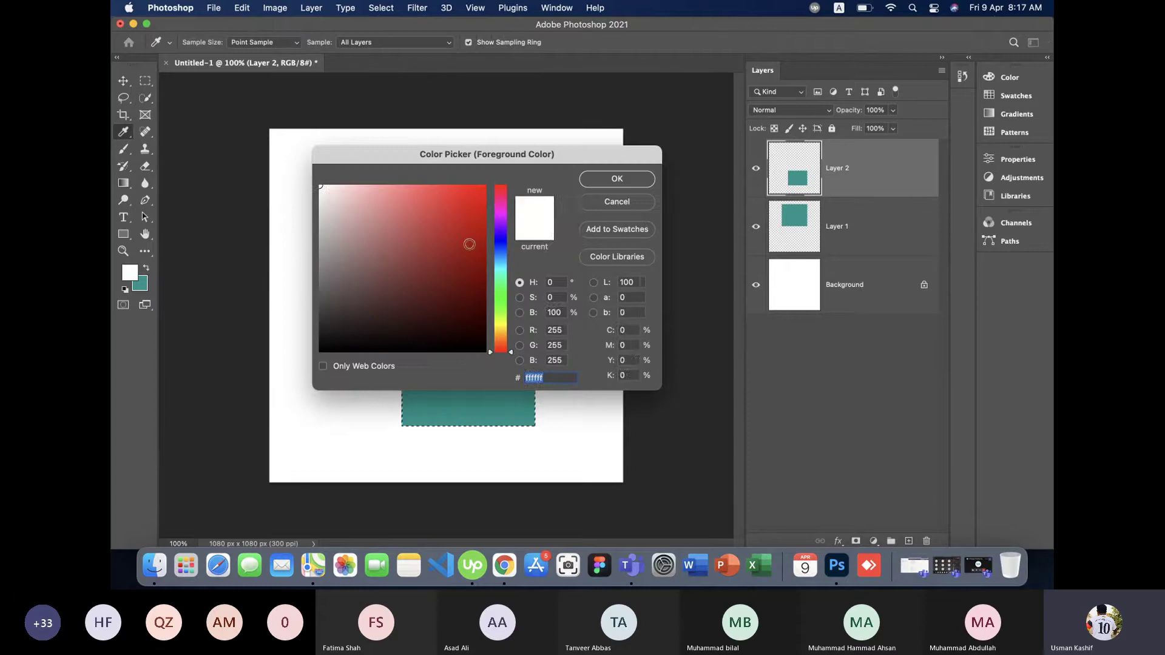
pyautogui.click(483, 204)
pyautogui.click(619, 177)
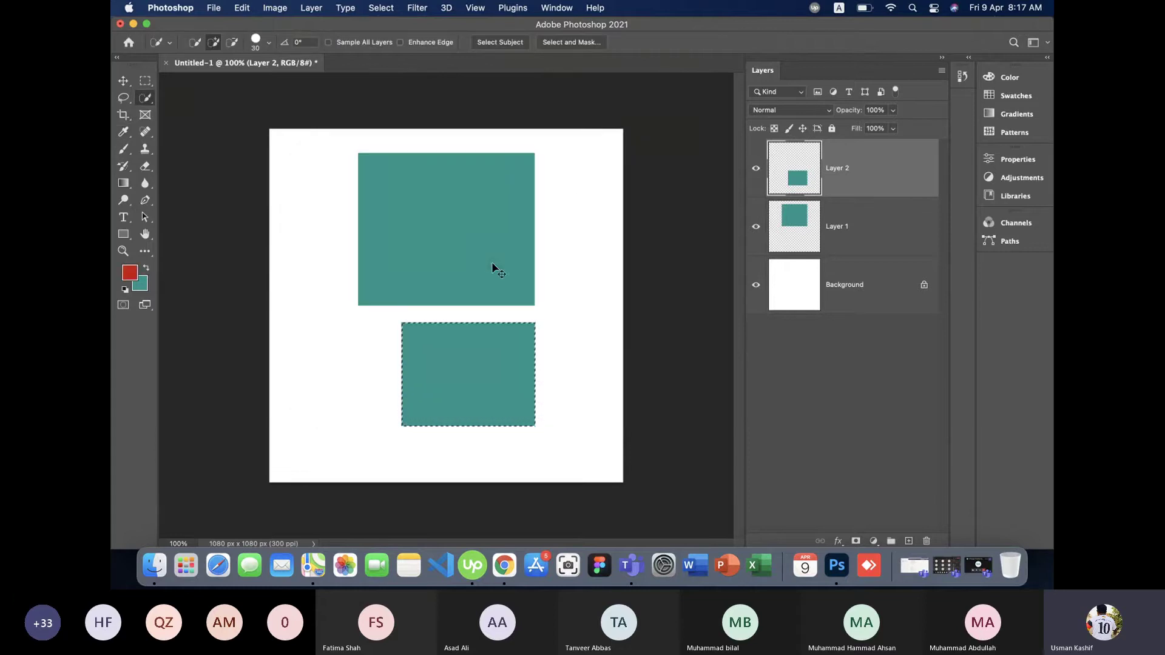
pyautogui.hotkey('alt', 'BackSpace')
# Shift the teal square left and overlap the red rectangle on its lower-right corner, selecting both layers.
pyautogui.press('super+d')
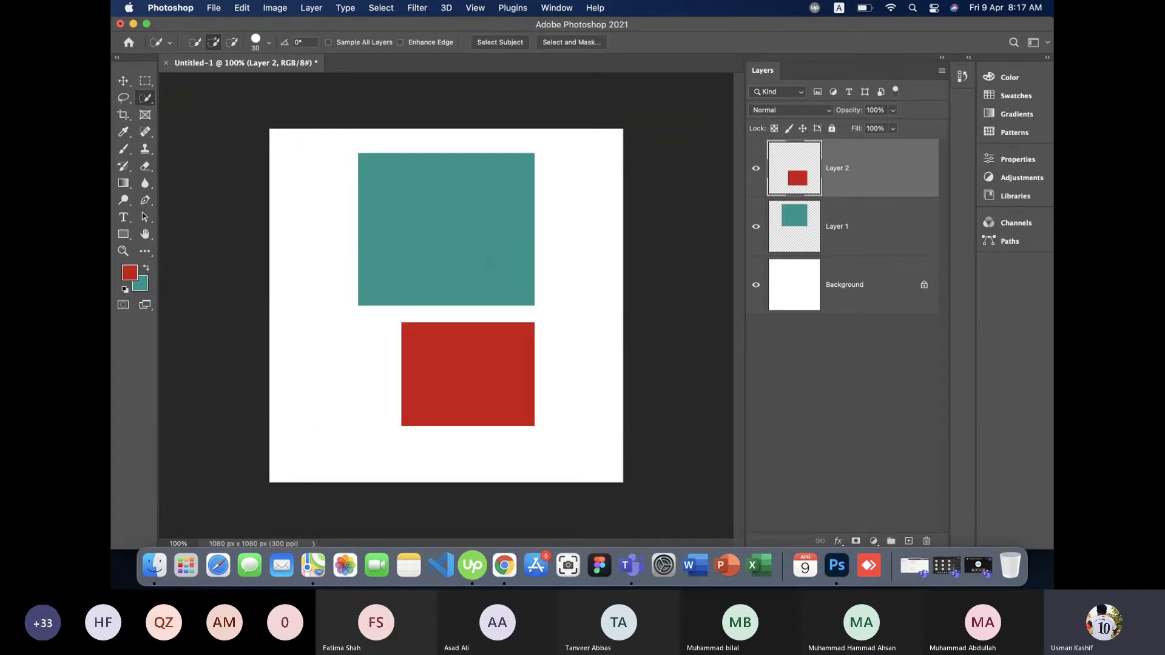
pyautogui.click(123, 81)
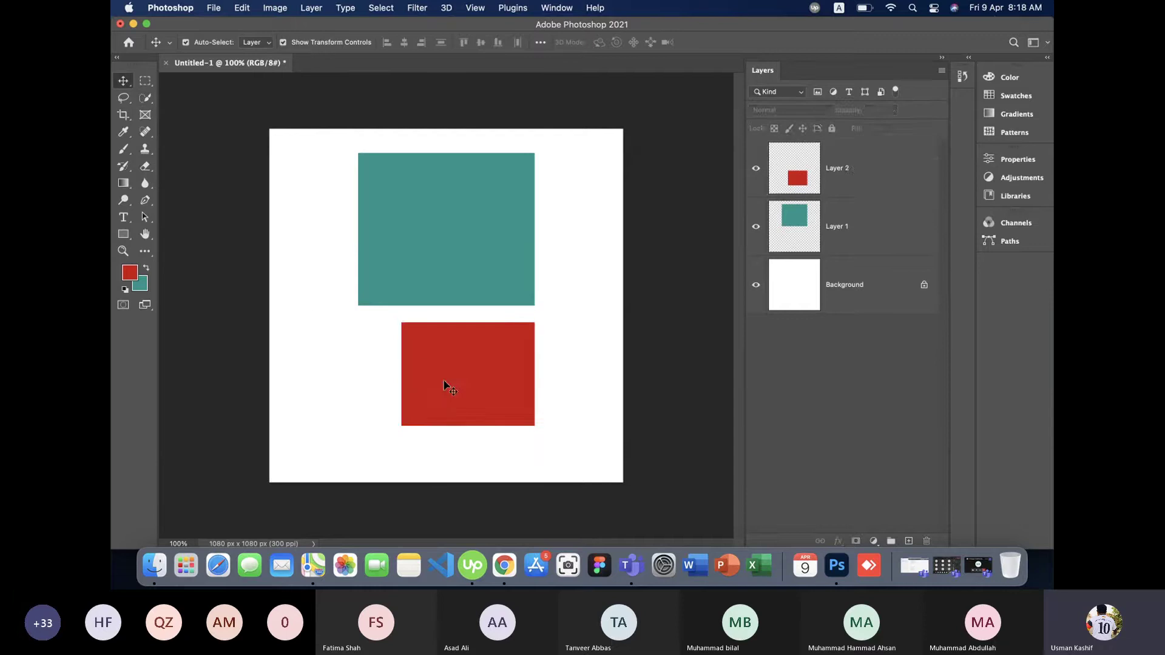
pyautogui.moveTo(463, 360)
pyautogui.mouseDown()
pyautogui.moveTo(518, 344)
pyautogui.moveTo(509, 267)
pyautogui.mouseUp()
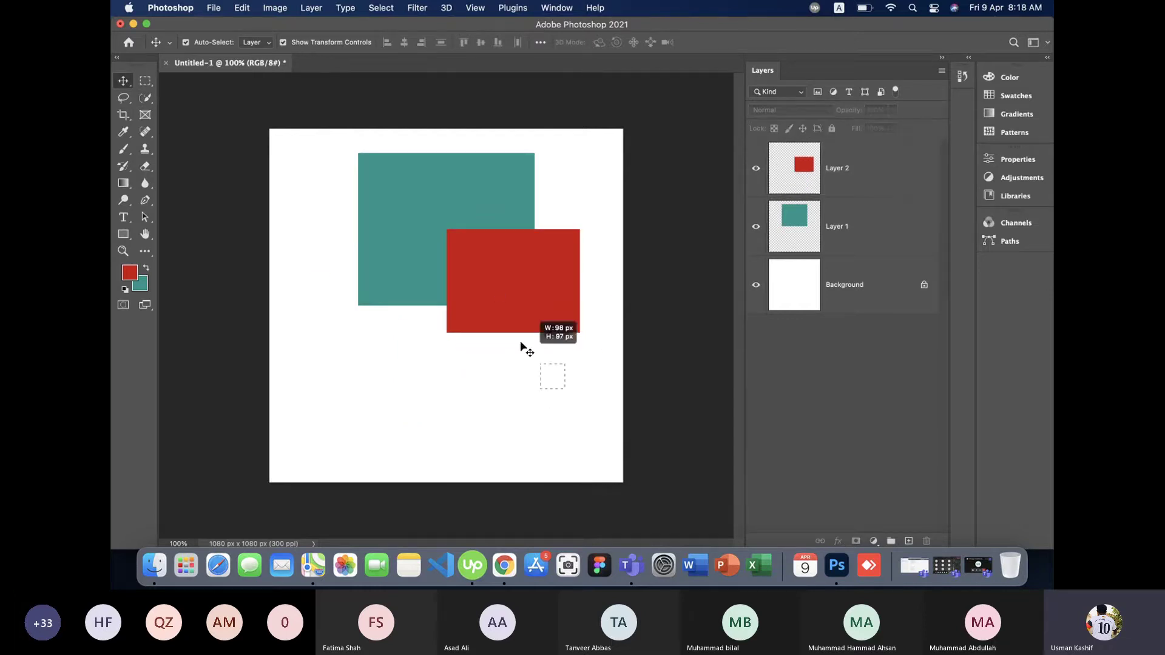
pyautogui.moveTo(549, 376); pyautogui.dragTo(414, 322)
pyautogui.click(473, 274)
pyautogui.moveTo(482, 257); pyautogui.dragTo(494, 385)
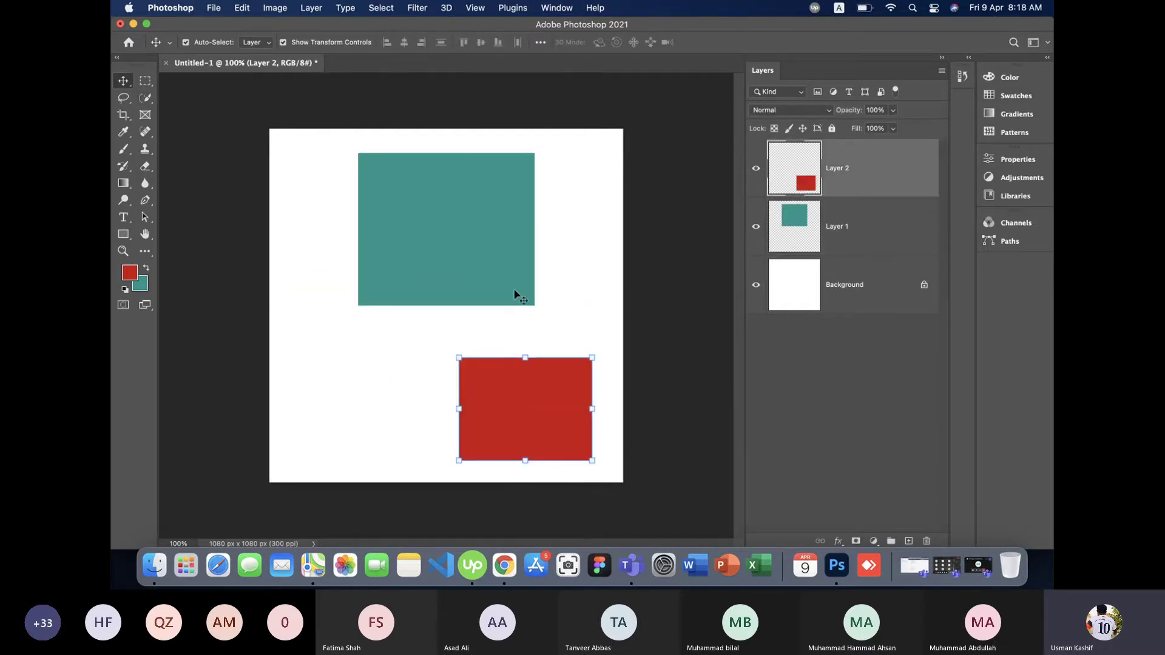
pyautogui.moveTo(450, 245); pyautogui.dragTo(391, 261)
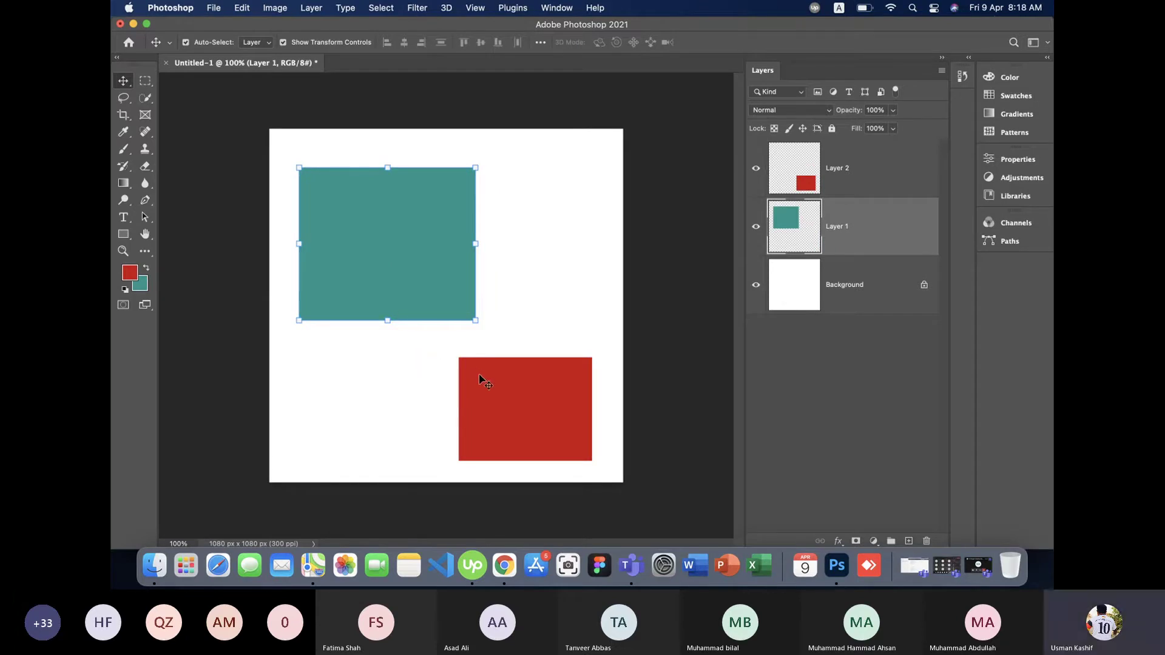
pyautogui.click(421, 344)
pyautogui.moveTo(507, 391); pyautogui.dragTo(470, 296)
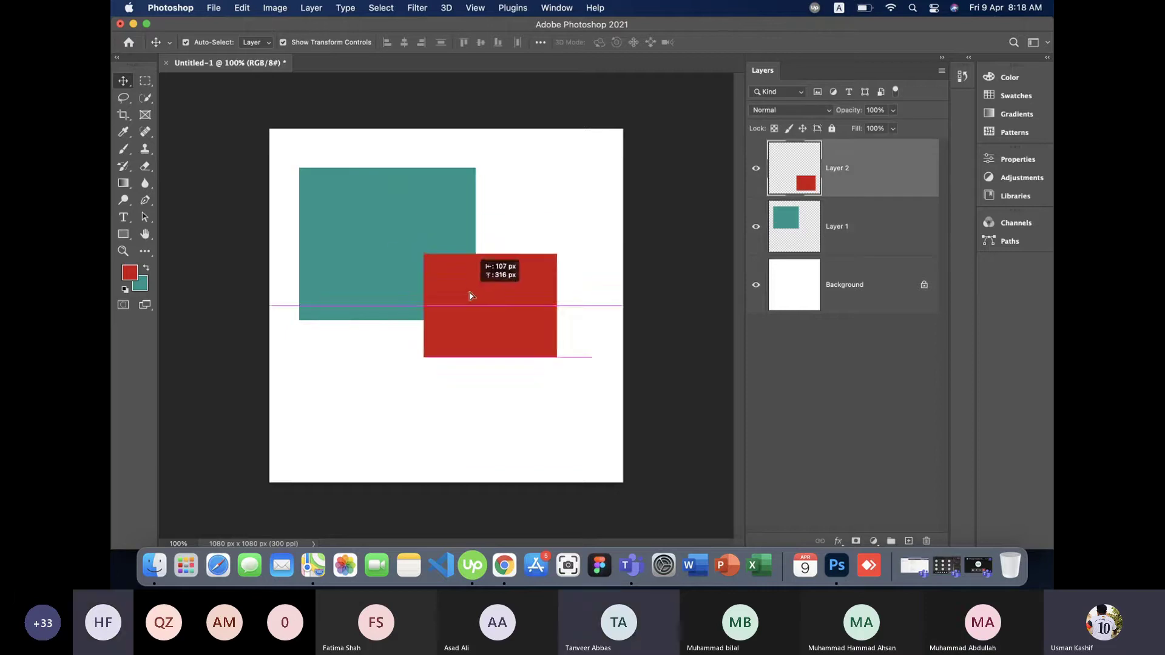
pyautogui.keyDown('super'); pyautogui.click(882, 236); pyautogui.keyUp('super')
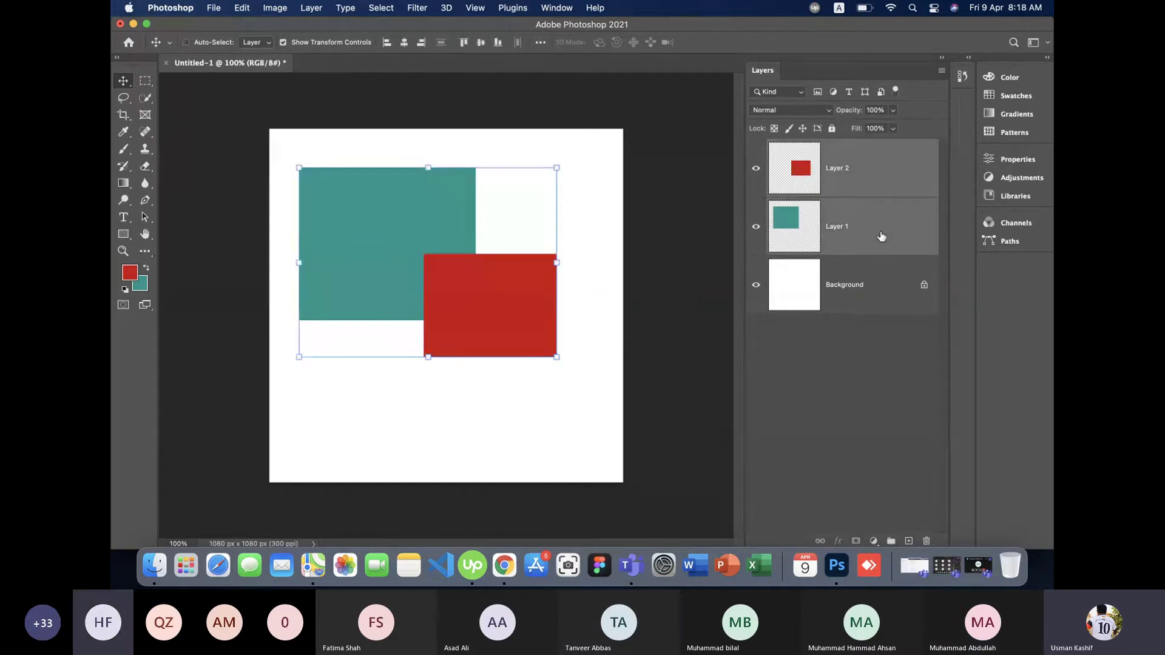
# Merge the teal and red layers, then cut the red square onto its own Layer 3.
pyautogui.press('super+e')
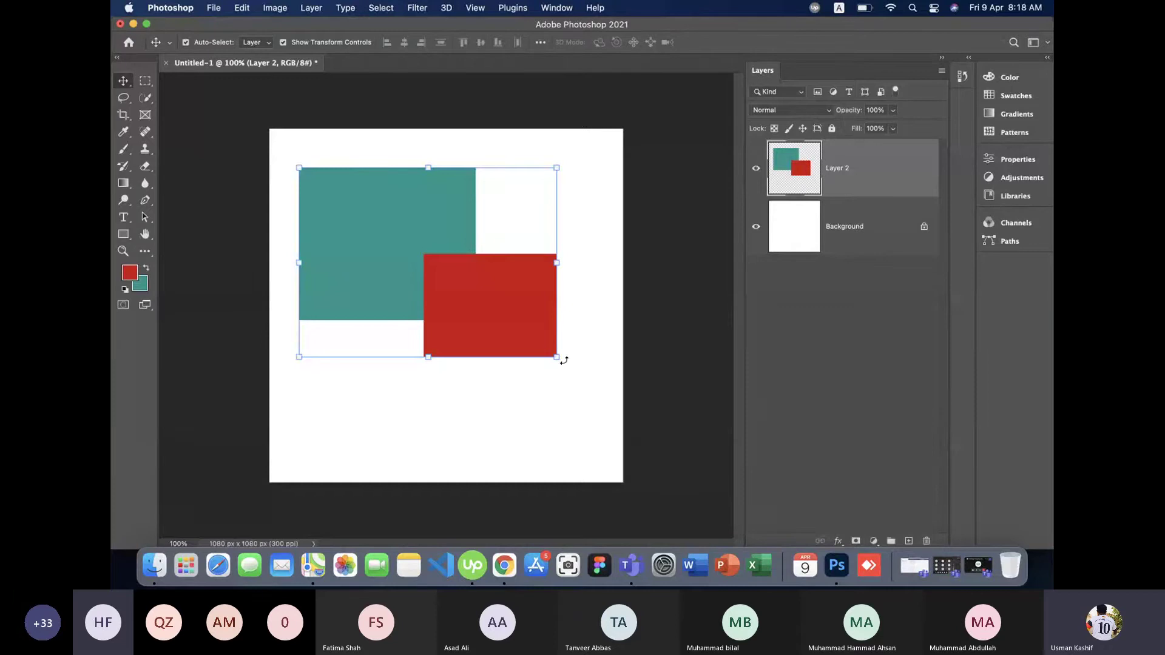
pyautogui.click(551, 398)
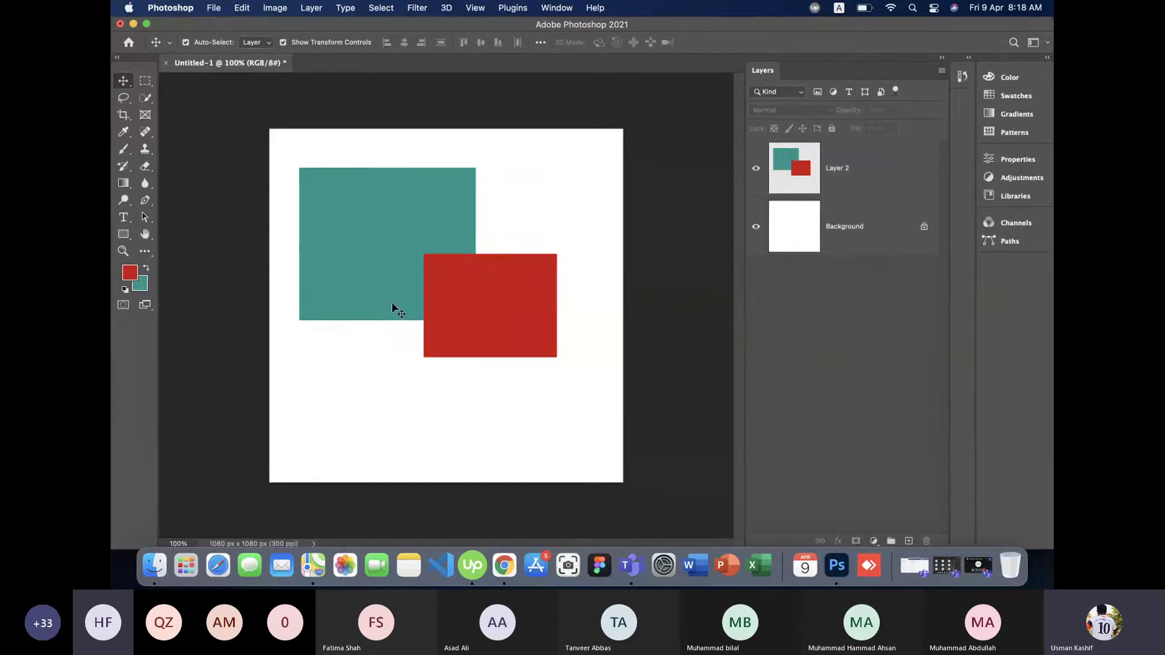
pyautogui.click(486, 328)
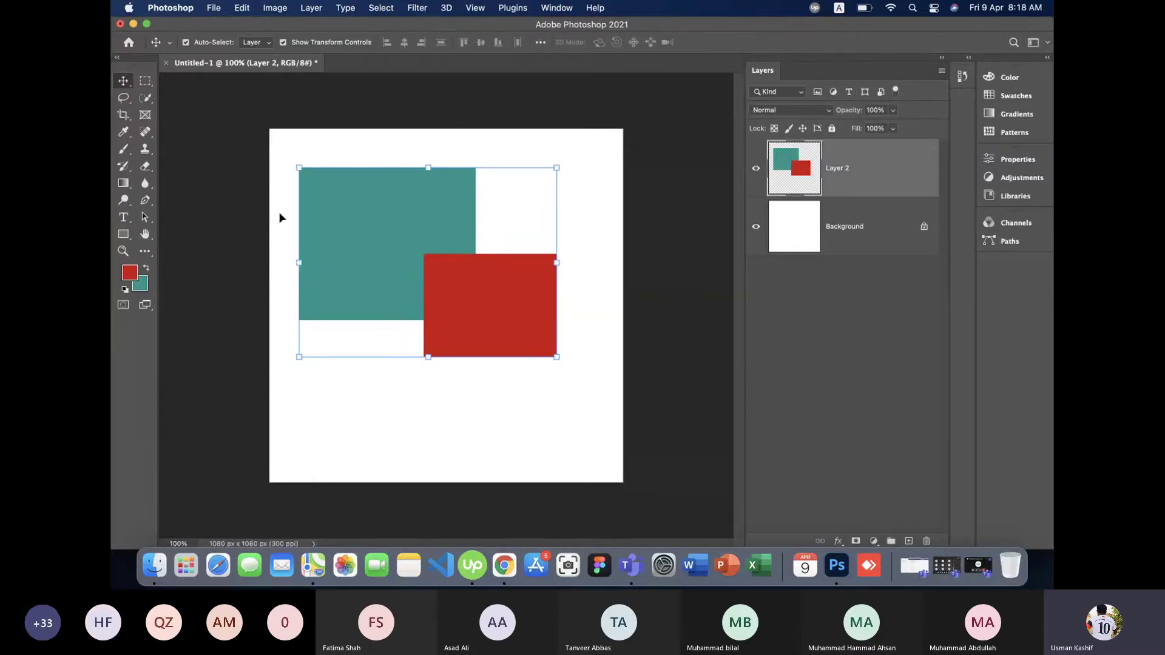
pyautogui.click(141, 82)
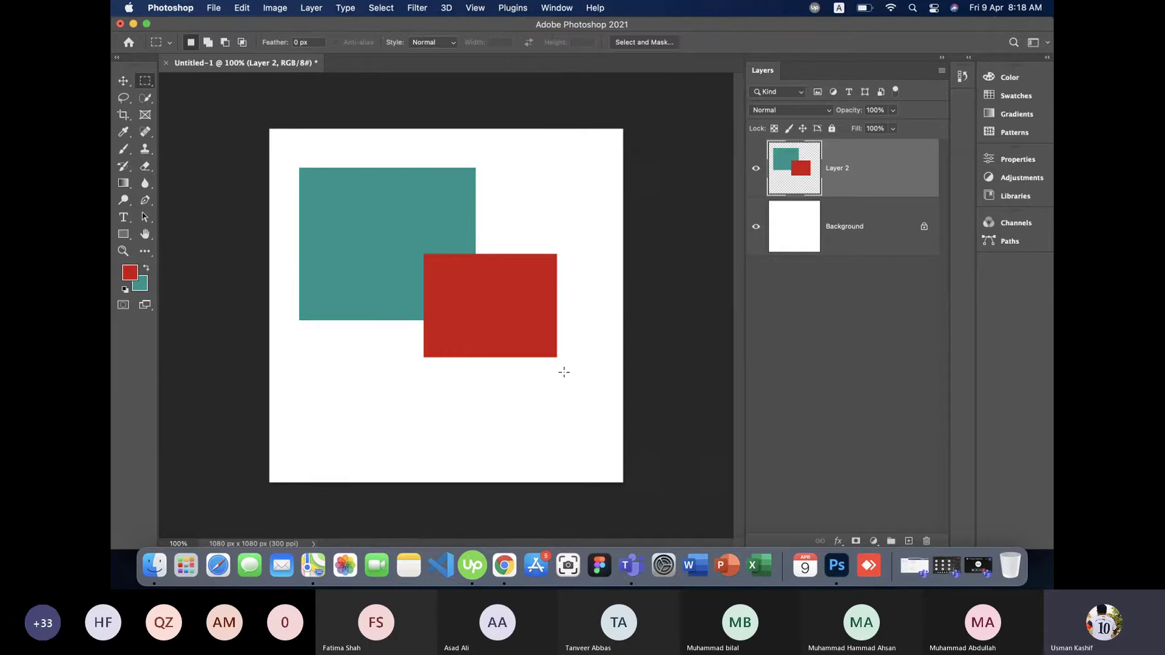
pyautogui.moveTo(524, 313); pyautogui.dragTo(418, 251)
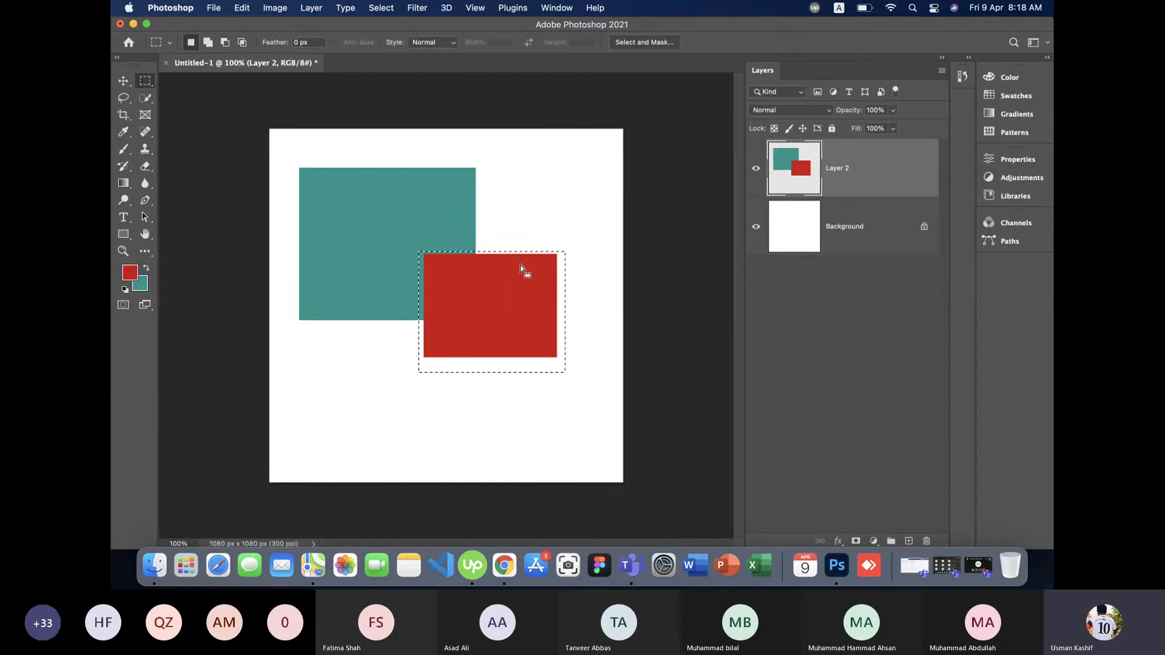
pyautogui.rightClick(493, 315)
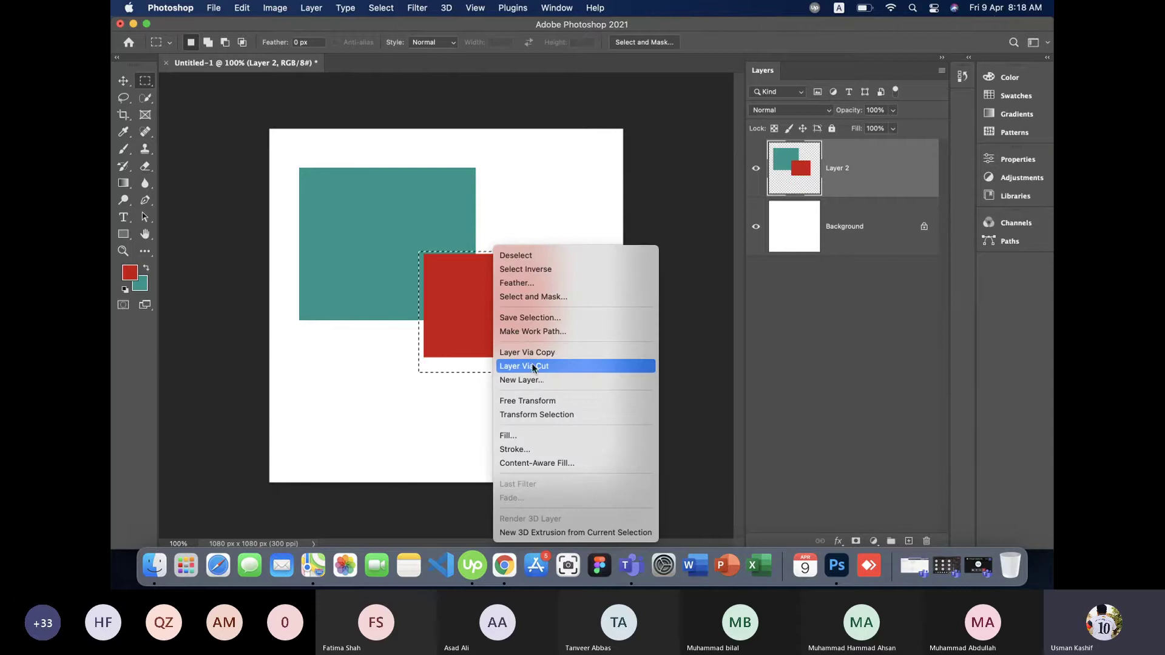
pyautogui.click(552, 368)
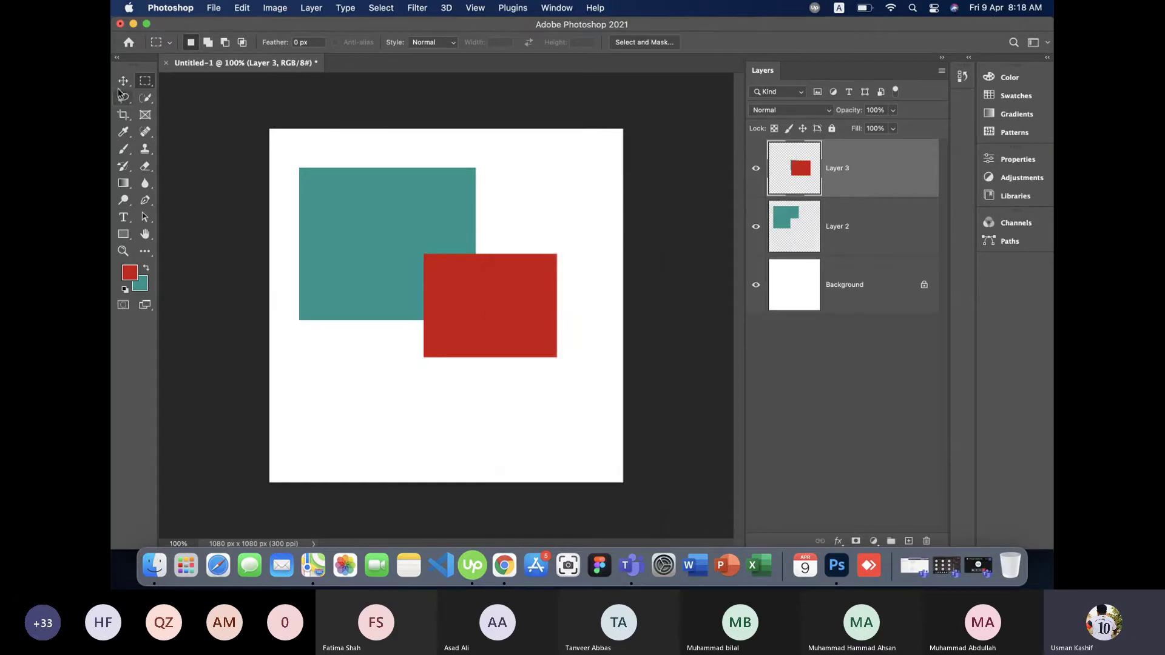
# Move the red square aside to reveal the notch, then settle it back over the corner.
pyautogui.press('v')
pyautogui.moveTo(517, 339); pyautogui.dragTo(545, 416)
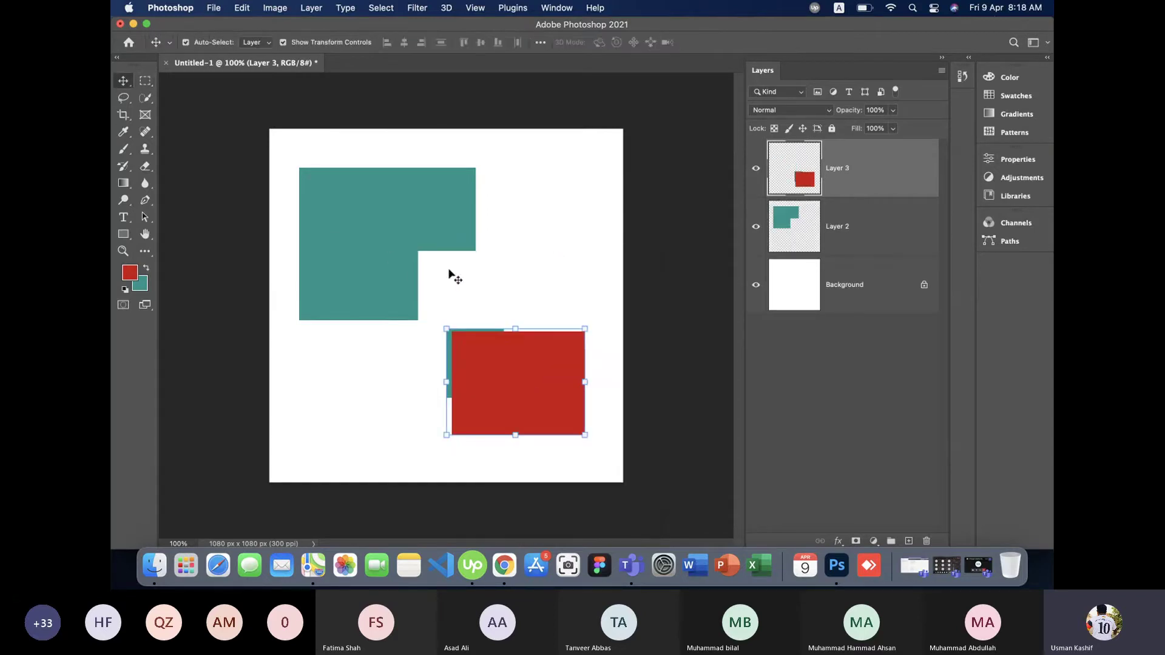
pyautogui.moveTo(489, 377); pyautogui.dragTo(461, 297)
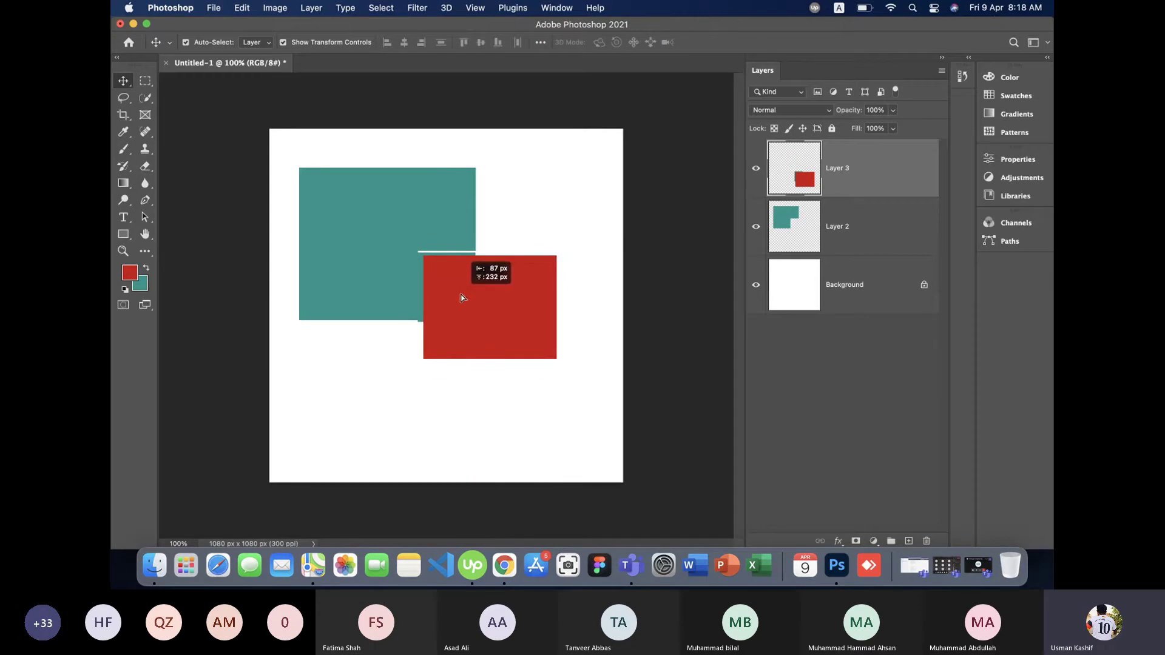
pyautogui.moveTo(461, 296); pyautogui.dragTo(461, 304)
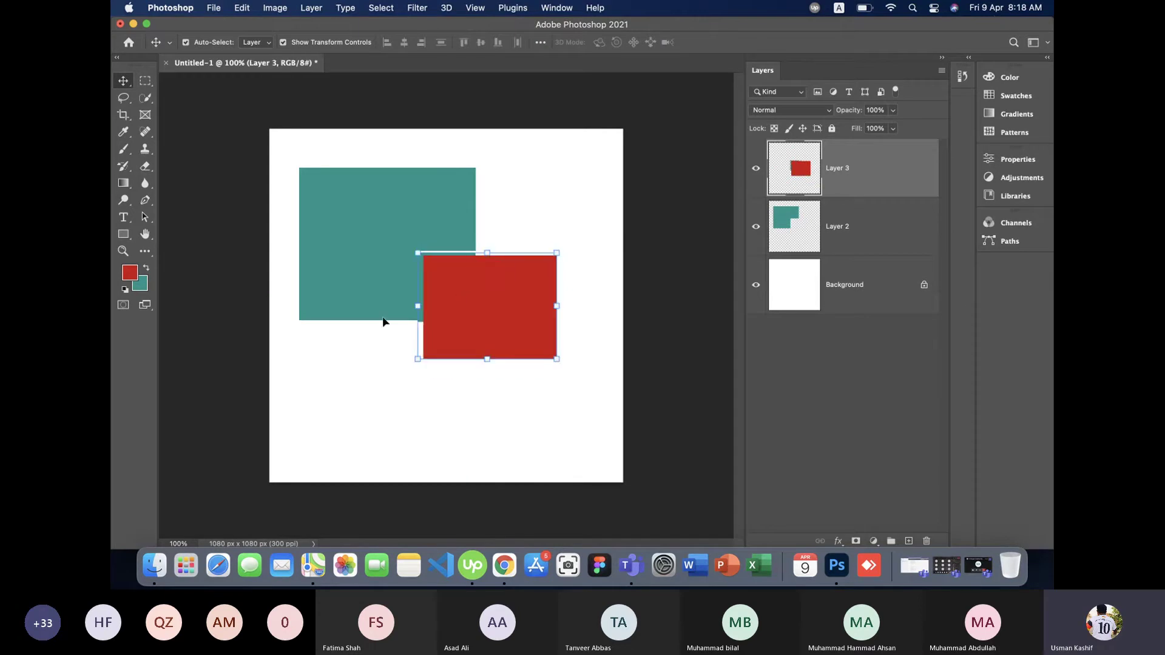
pyautogui.click(438, 410)
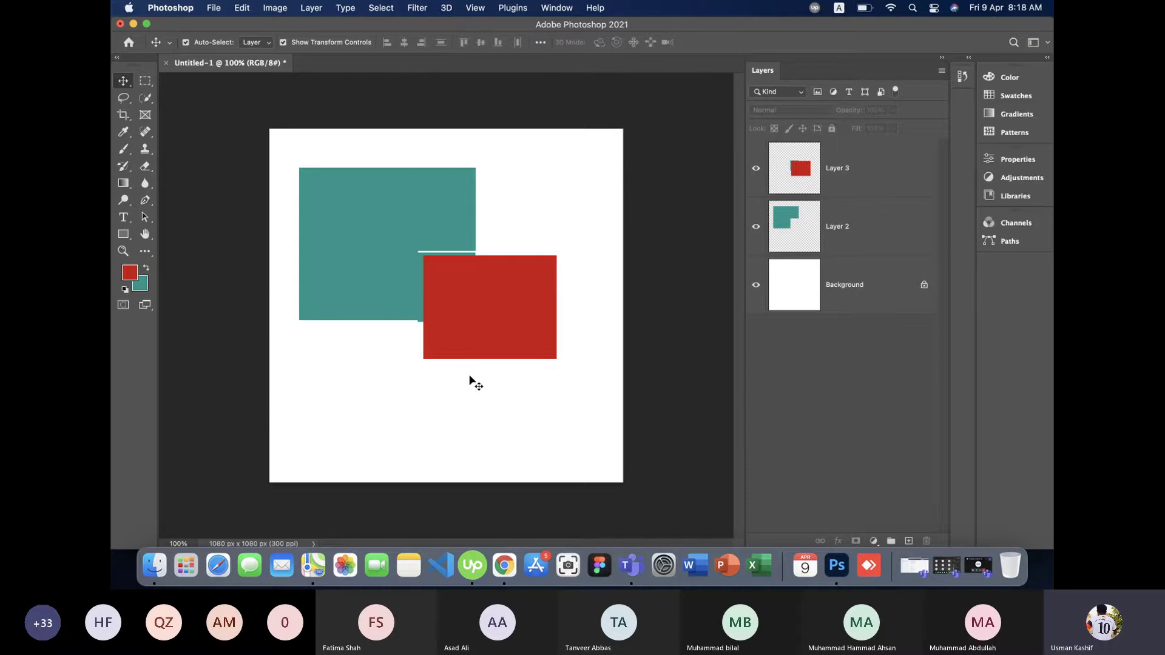
# Step back through history to restore the separate, unmerged teal square and red rectangle.
pyautogui.press('super+z')
pyautogui.press('super+z')
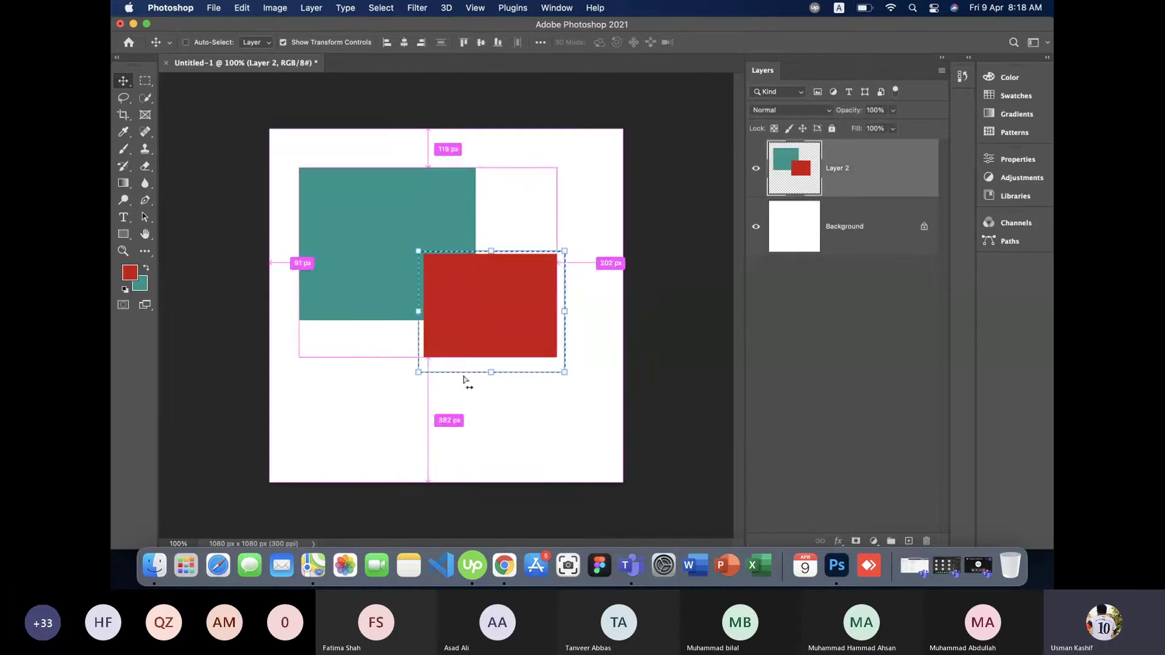
pyautogui.press('super+z')
pyautogui.press('super+z')
pyautogui.press('super+z')
pyautogui.press('super+z')
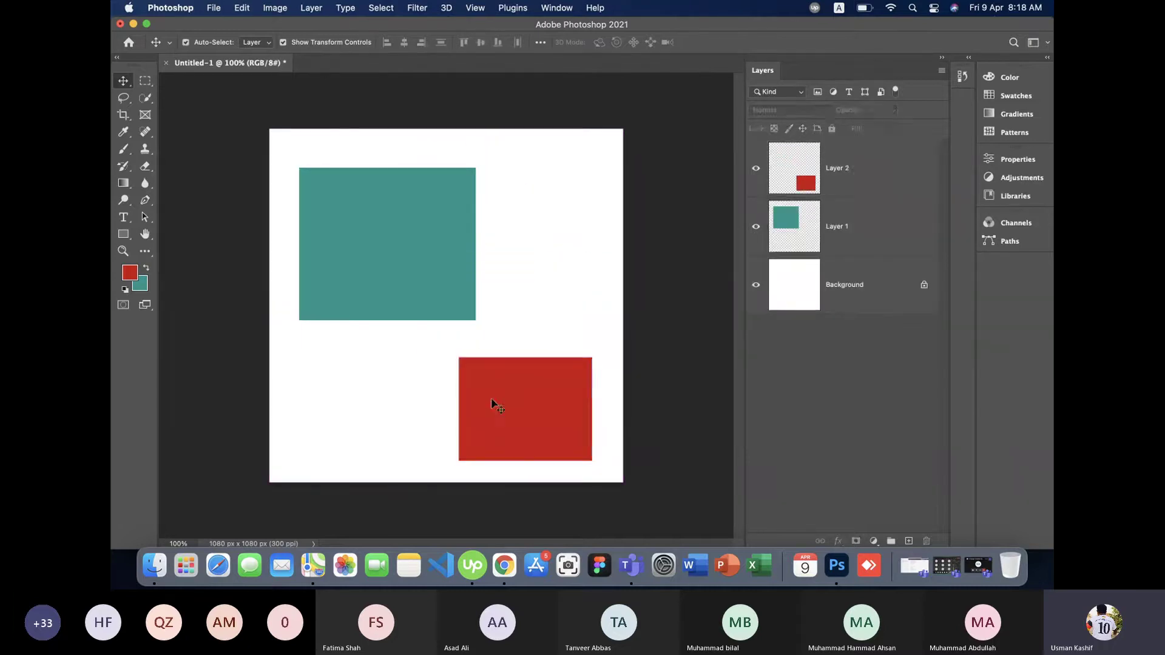
pyautogui.press('super+z')
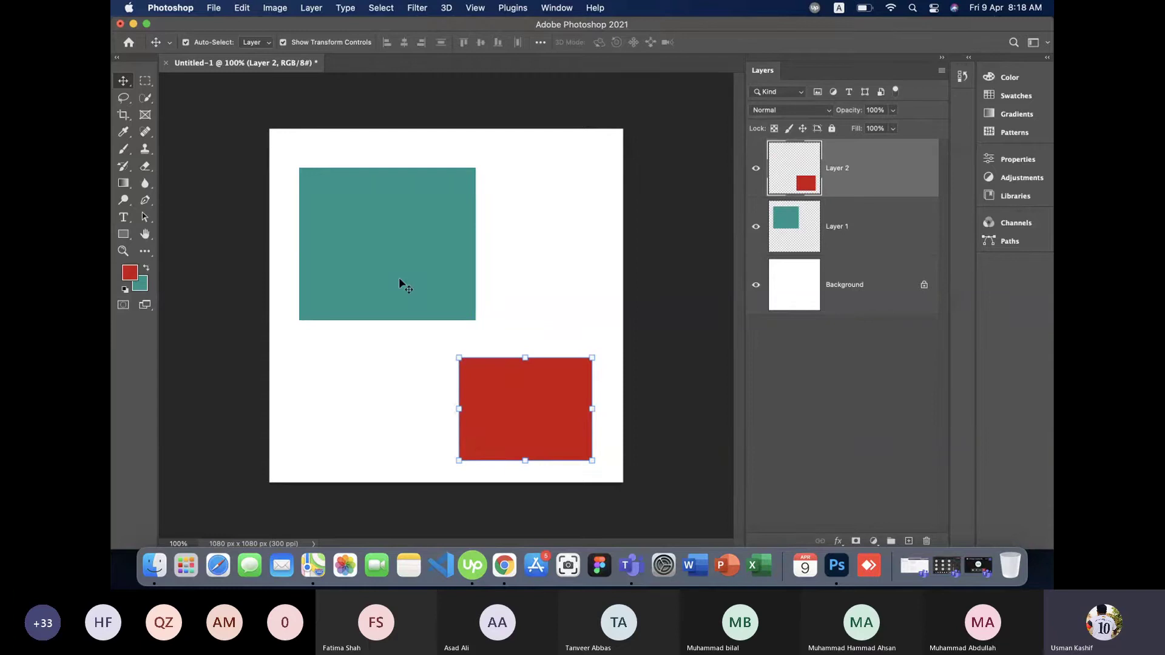
# Merge Layer 1 and the teal square's layer into a single Layer 2.
pyautogui.keyDown('shift'); pyautogui.click(399, 278); pyautogui.keyUp('shift')
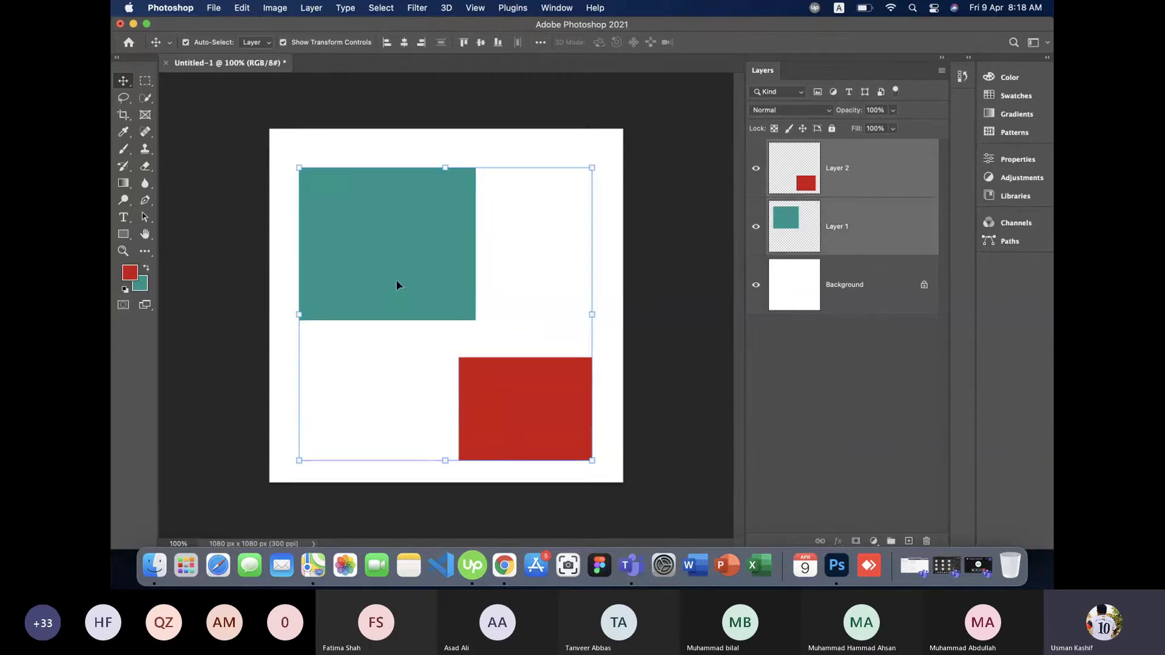
pyautogui.press('super+e')
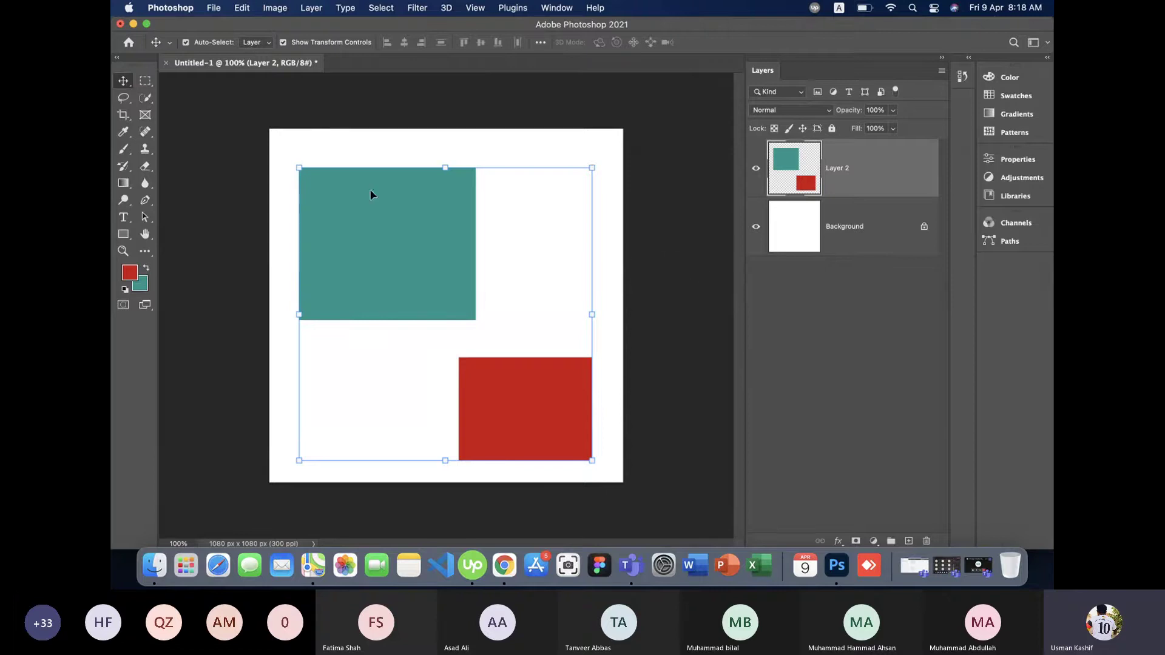
pyautogui.click(246, 176)
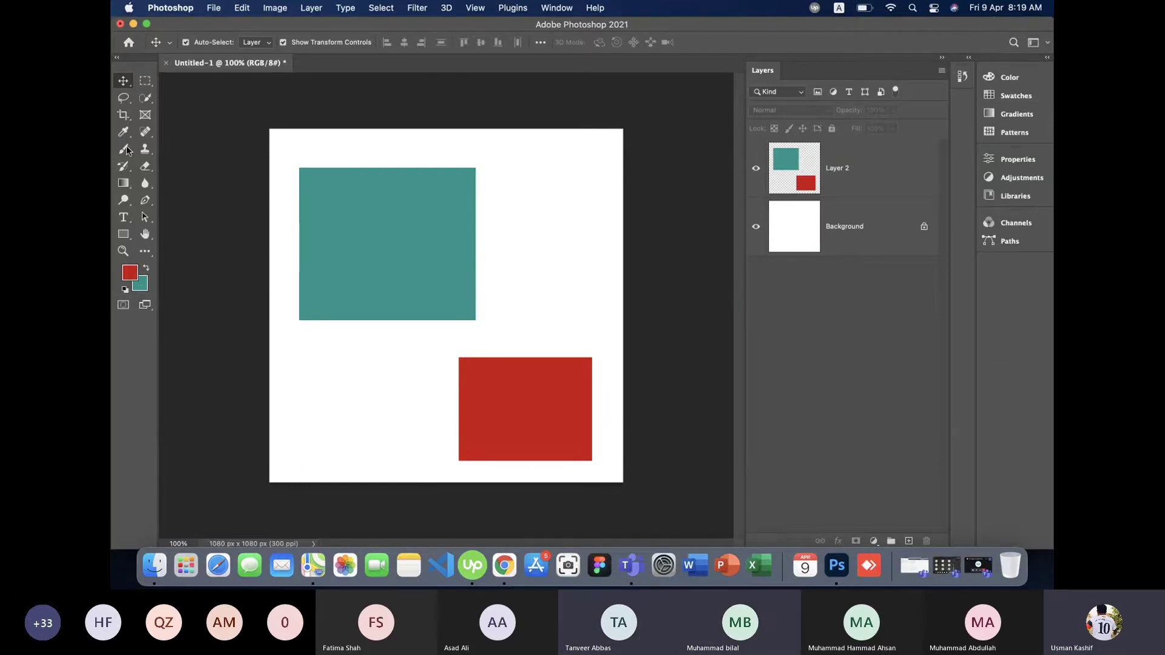
pyautogui.click(340, 194)
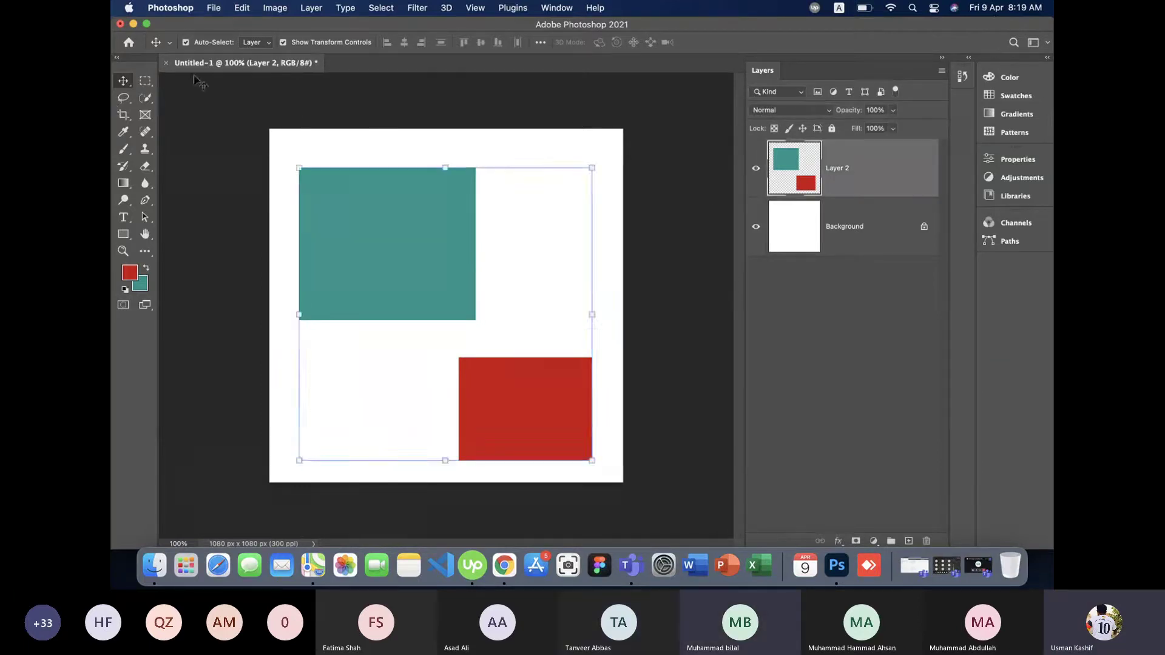
# Cut the red rectangle onto its own new layer with Layer Via Cut.
pyautogui.click(146, 82)
pyautogui.moveTo(443, 351); pyautogui.dragTo(611, 469)
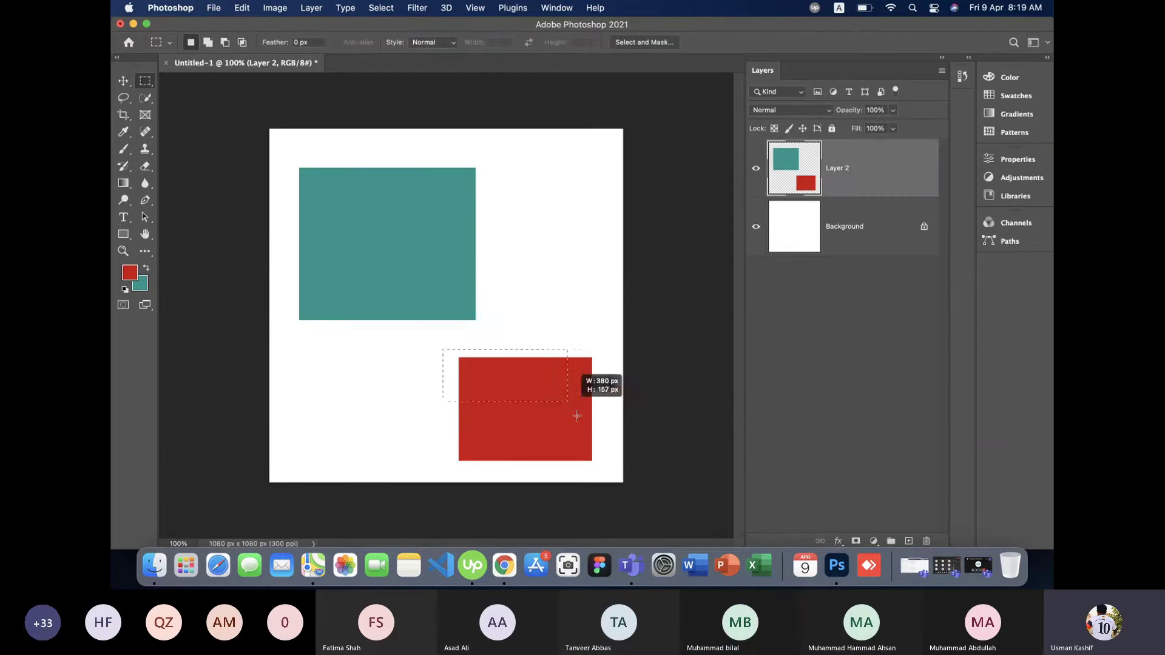
pyautogui.rightClick(542, 448)
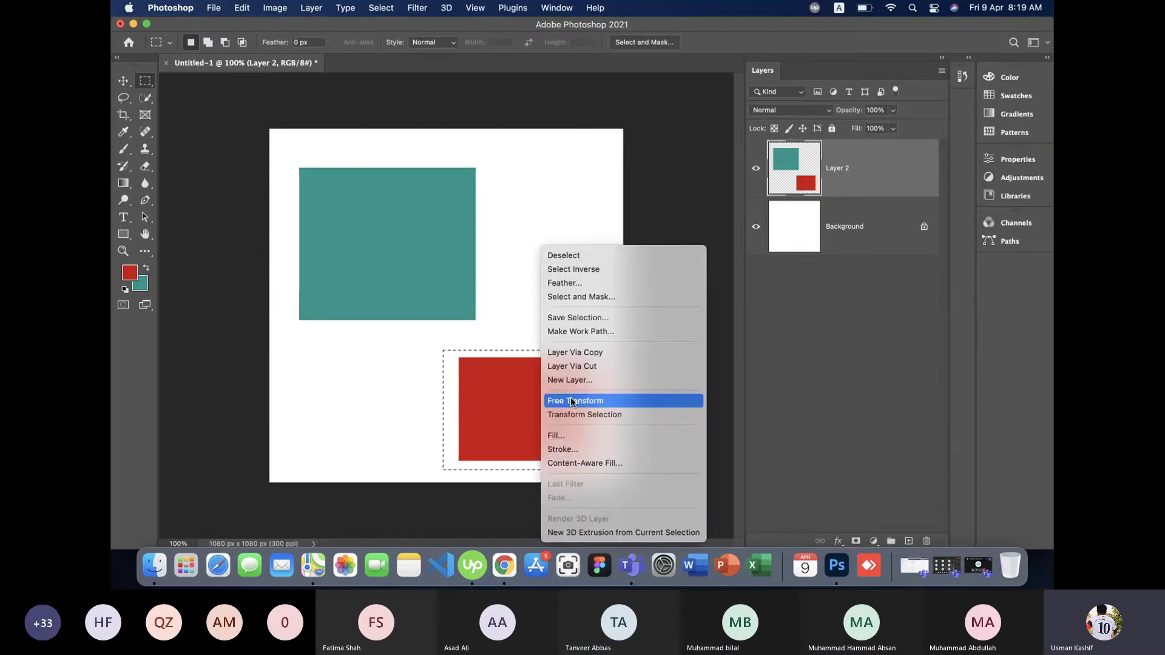
pyautogui.click(574, 366)
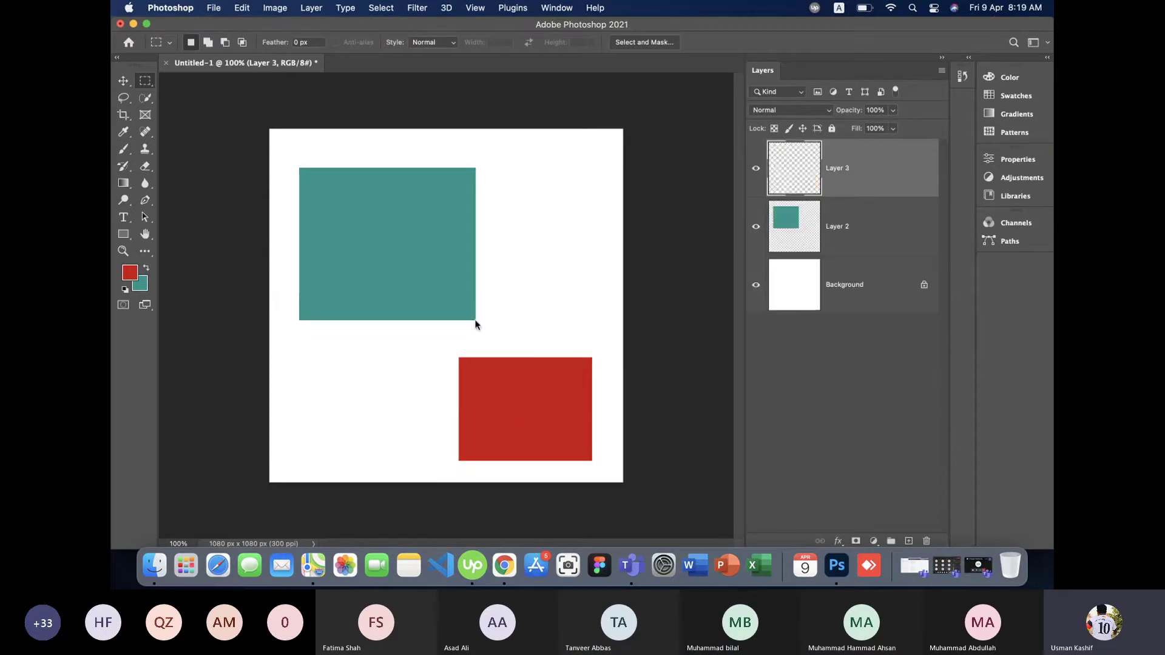
# Move the red square to the upper right and nudge the teal square down-left.
pyautogui.click(123, 83)
pyautogui.moveTo(549, 412)
pyautogui.mouseDown()
pyautogui.moveTo(568, 222)
pyautogui.moveTo(568, 238)
pyautogui.mouseUp()
pyautogui.moveTo(421, 220)
pyautogui.mouseDown()
pyautogui.moveTo(397, 257)
pyautogui.moveTo(416, 253)
pyautogui.mouseUp()
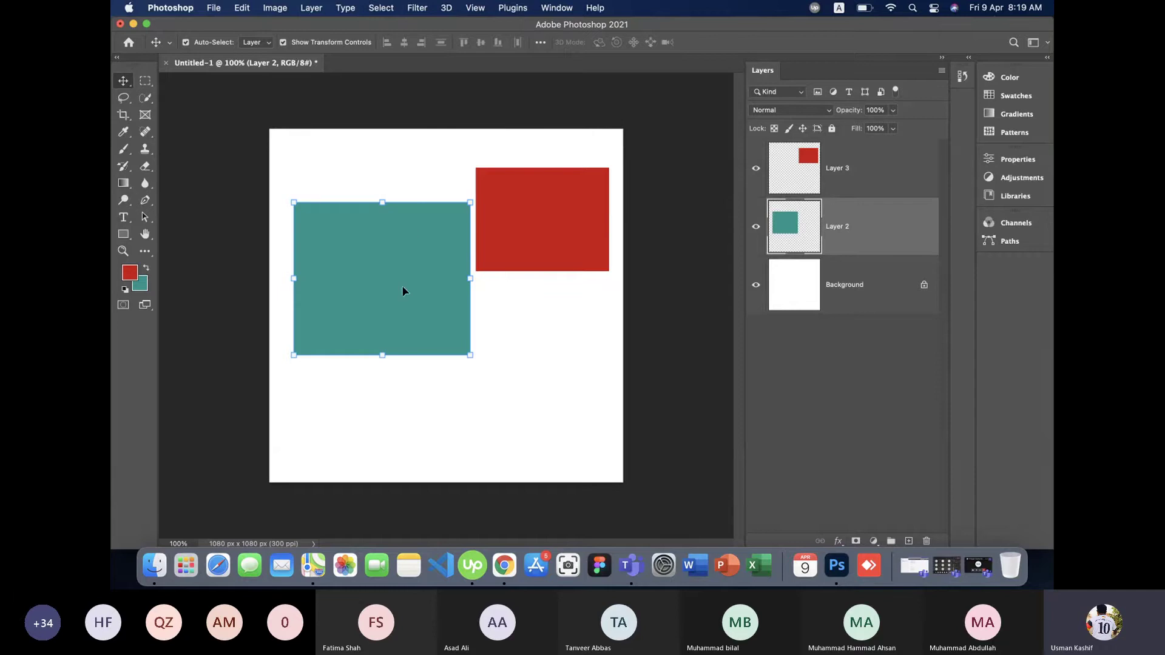
# Raise the teal square and shift the red square left against it.
pyautogui.moveTo(403, 286); pyautogui.dragTo(399, 248)
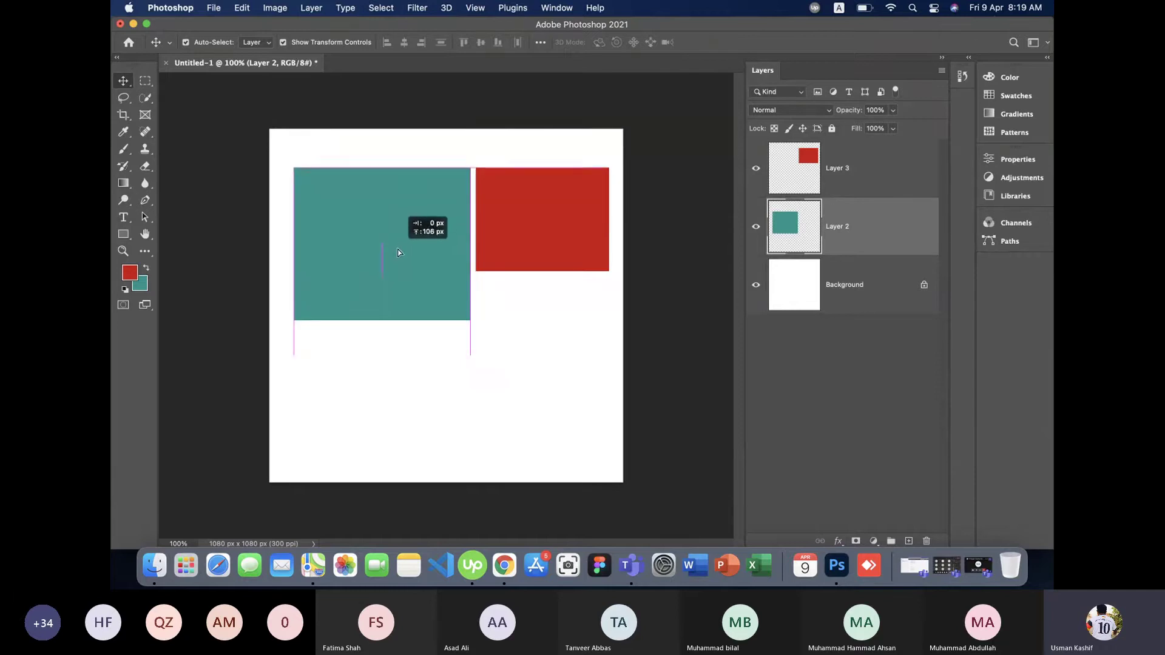
pyautogui.moveTo(522, 256); pyautogui.dragTo(532, 252)
pyautogui.click(509, 328)
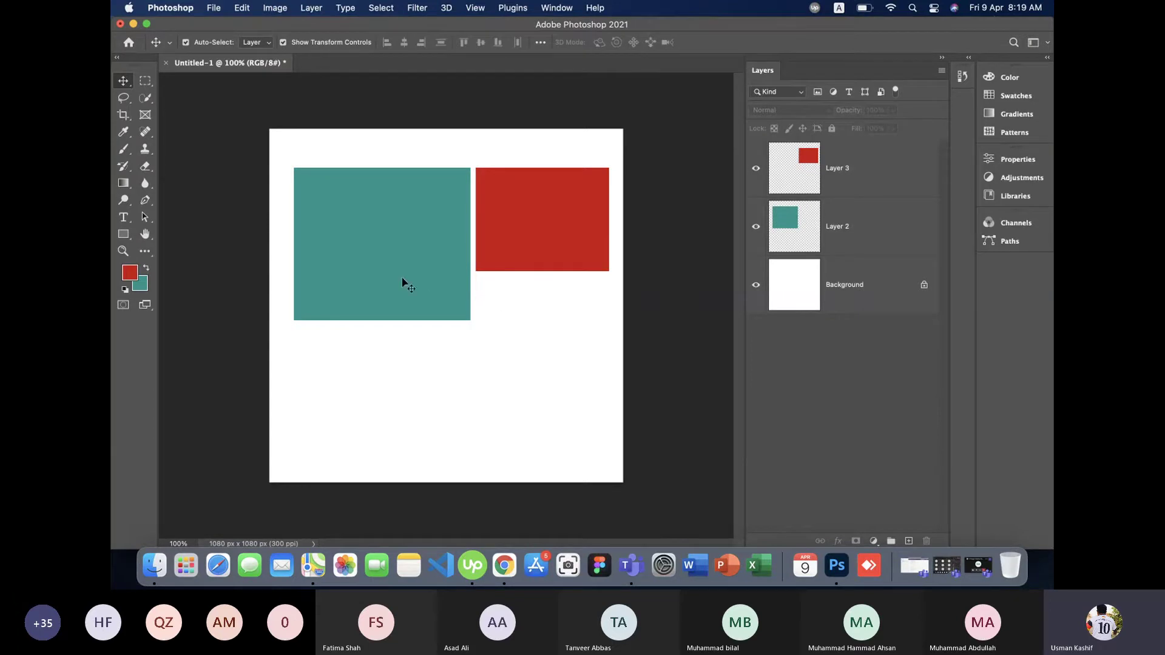
# Move the red square below the teal one, lining up their right edges.
pyautogui.moveTo(145, 81); pyautogui.dragTo(211, 92)
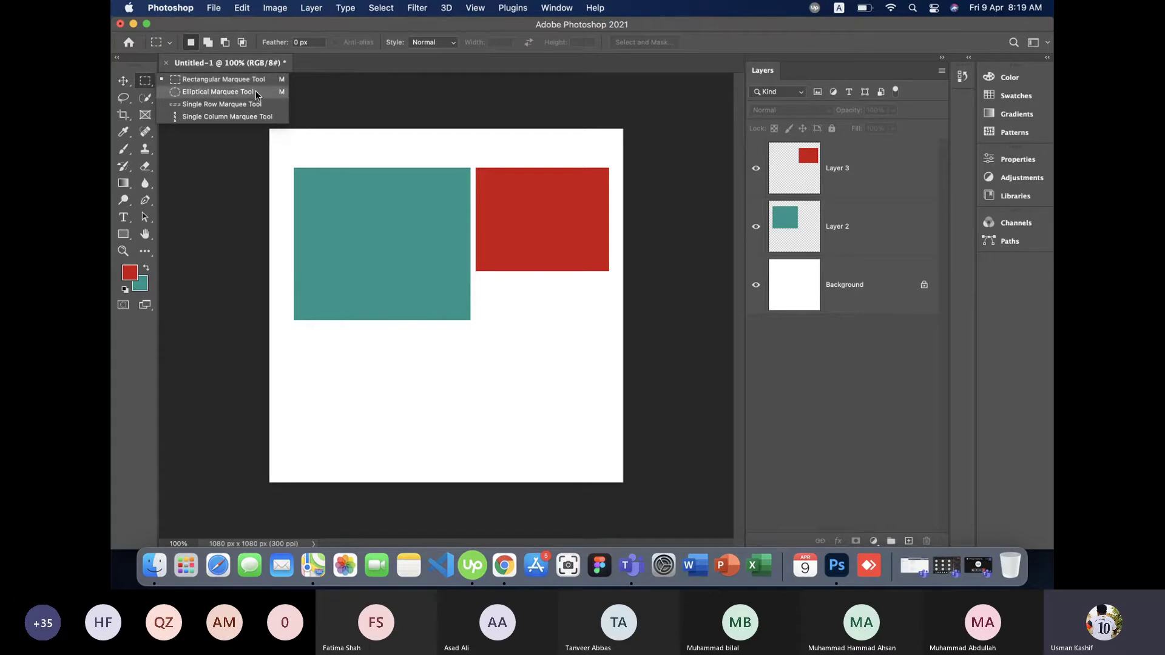
pyautogui.click(119, 83)
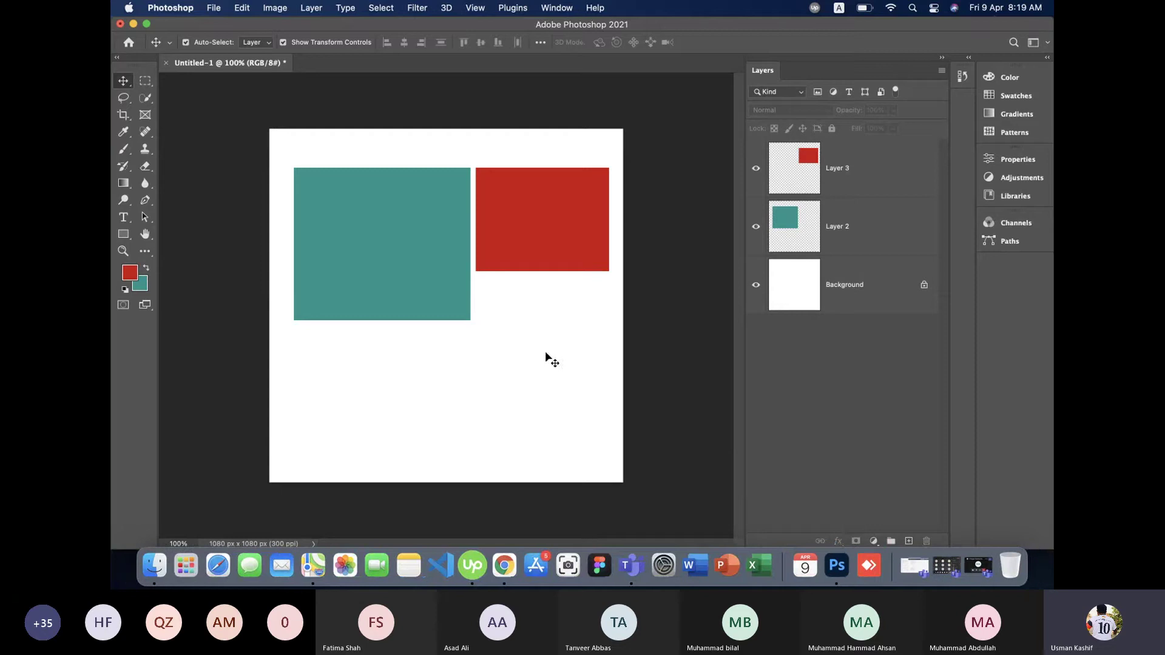
pyautogui.moveTo(547, 232); pyautogui.dragTo(488, 407)
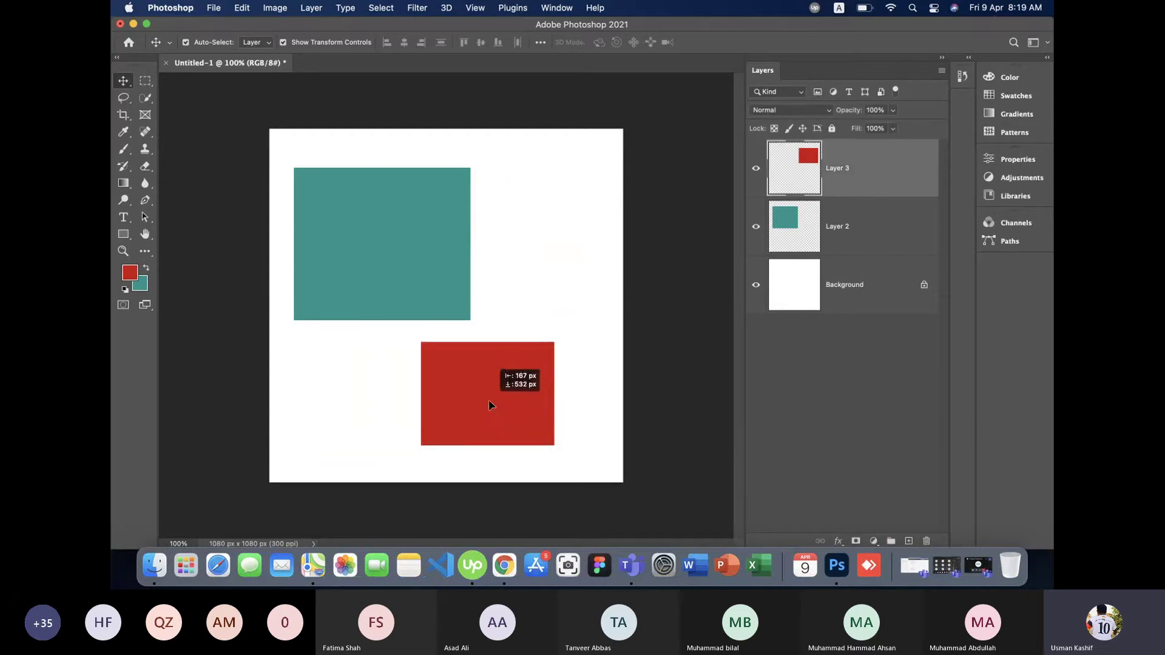
pyautogui.moveTo(418, 270); pyautogui.dragTo(473, 279)
pyautogui.moveTo(495, 391); pyautogui.dragTo(463, 393)
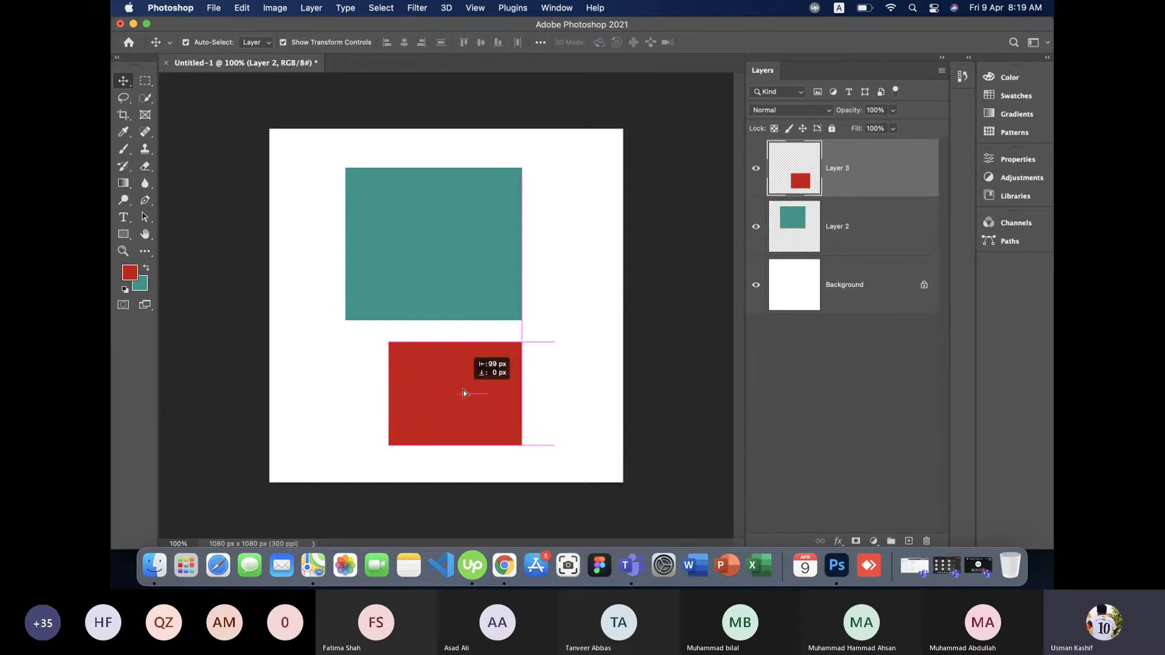
# Delete the square layers, add an empty layer, and pick the Rectangular Marquee Tool.
pyautogui.press('Delete')
pyautogui.press('Delete')
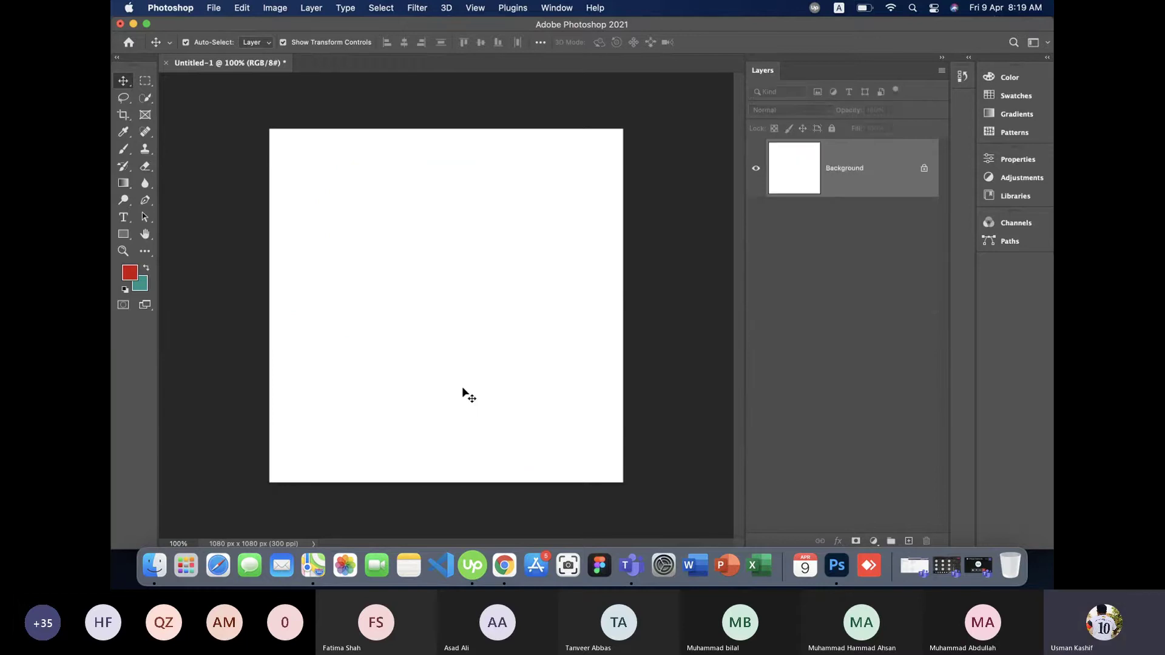
pyautogui.click(909, 539)
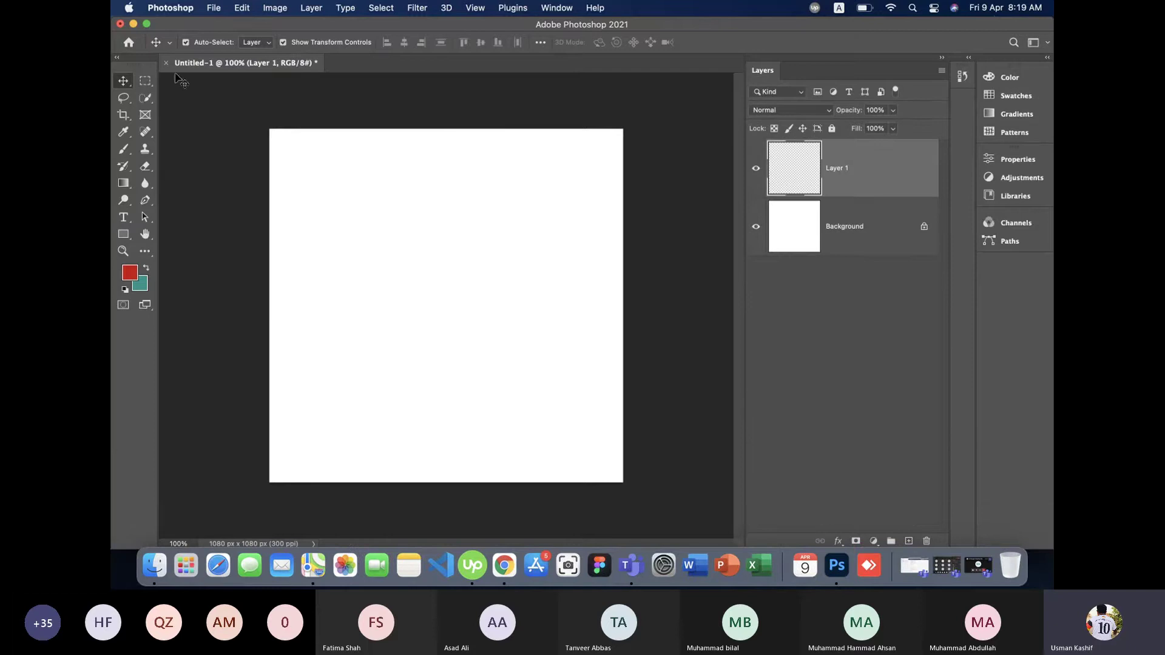
pyautogui.click(151, 82)
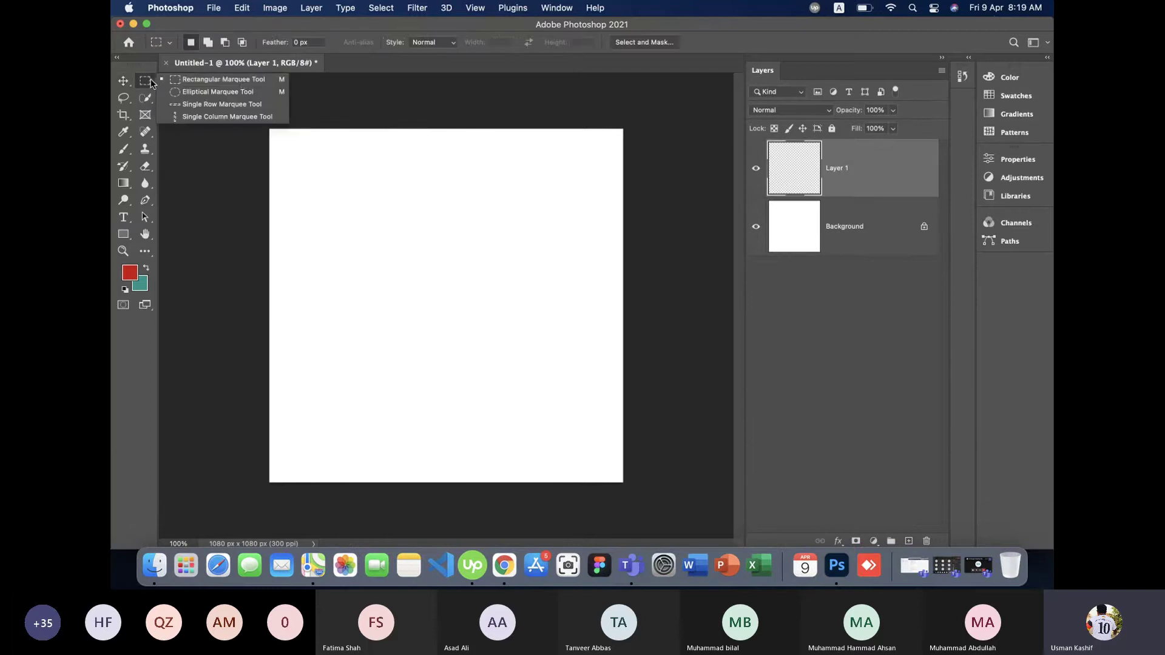
pyautogui.click(242, 81)
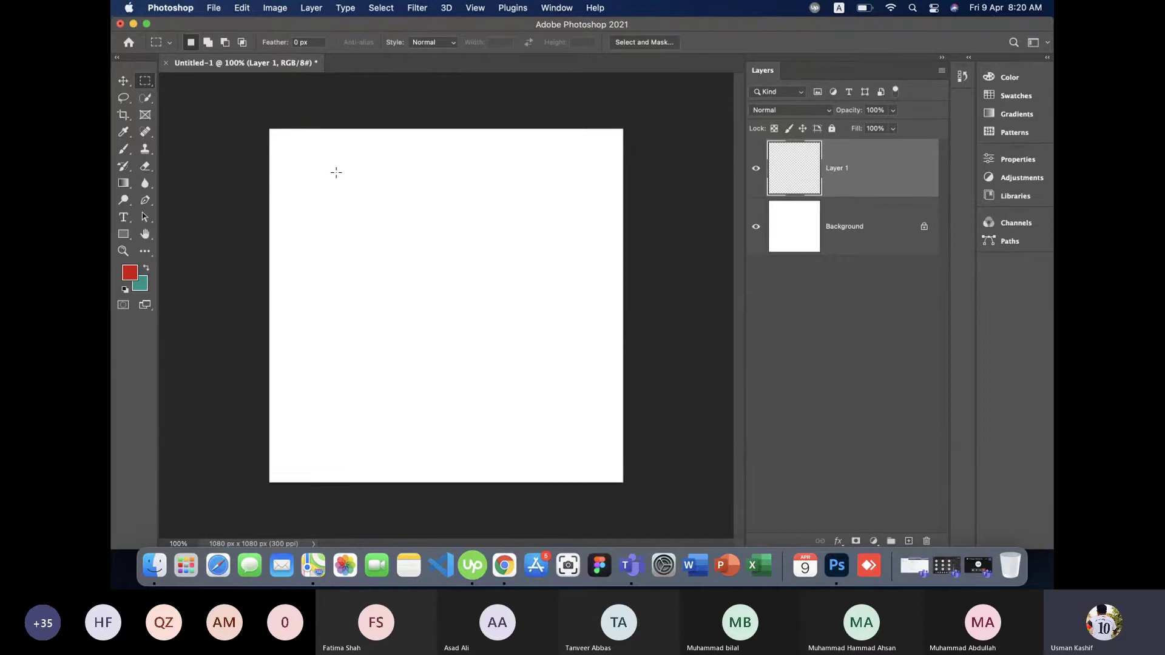
# Draw a rectangular selection, then mute all Teams participants and minimize the meeting window.
pyautogui.moveTo(336, 172); pyautogui.dragTo(515, 304)
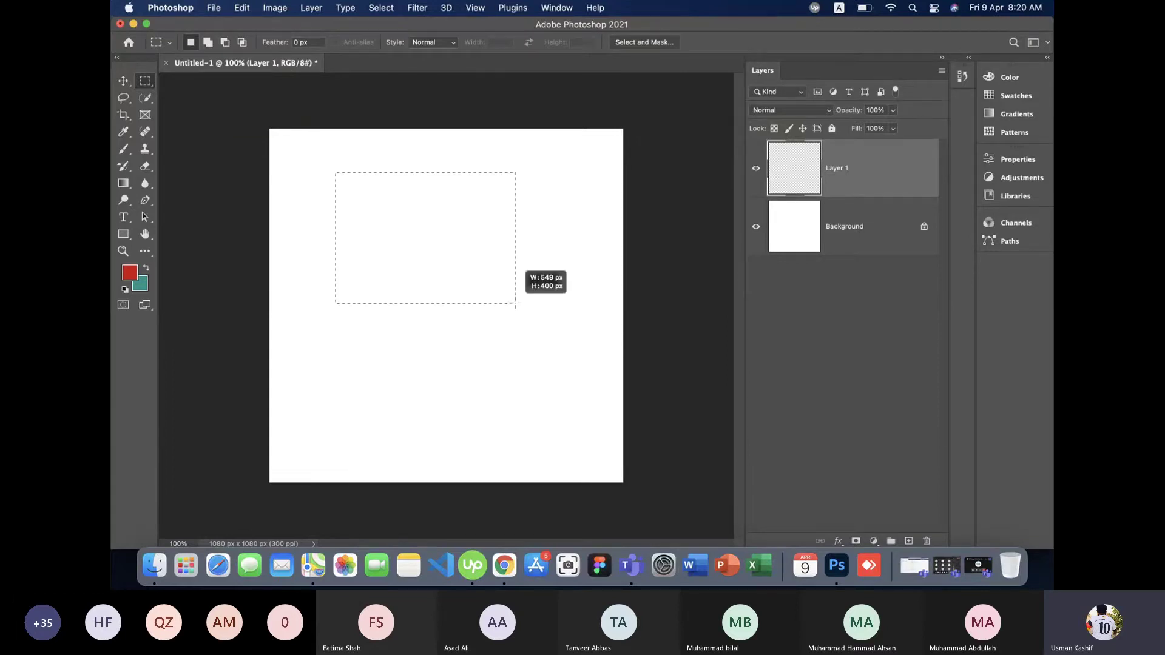
pyautogui.click(951, 557)
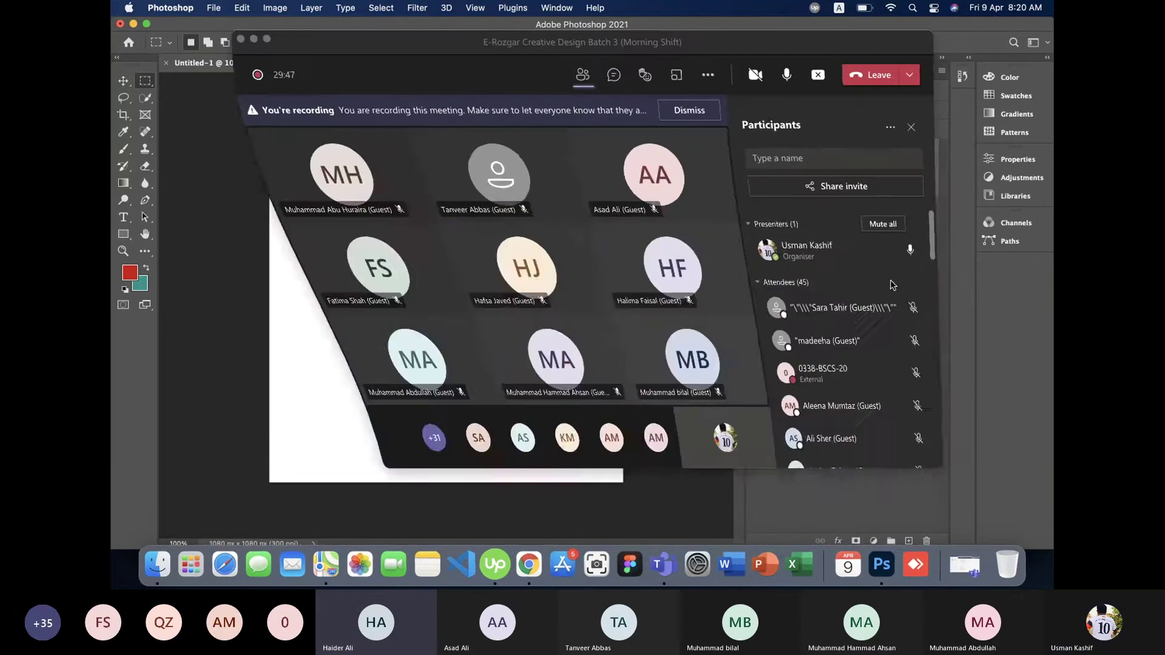
pyautogui.click(876, 224)
pyautogui.click(665, 272)
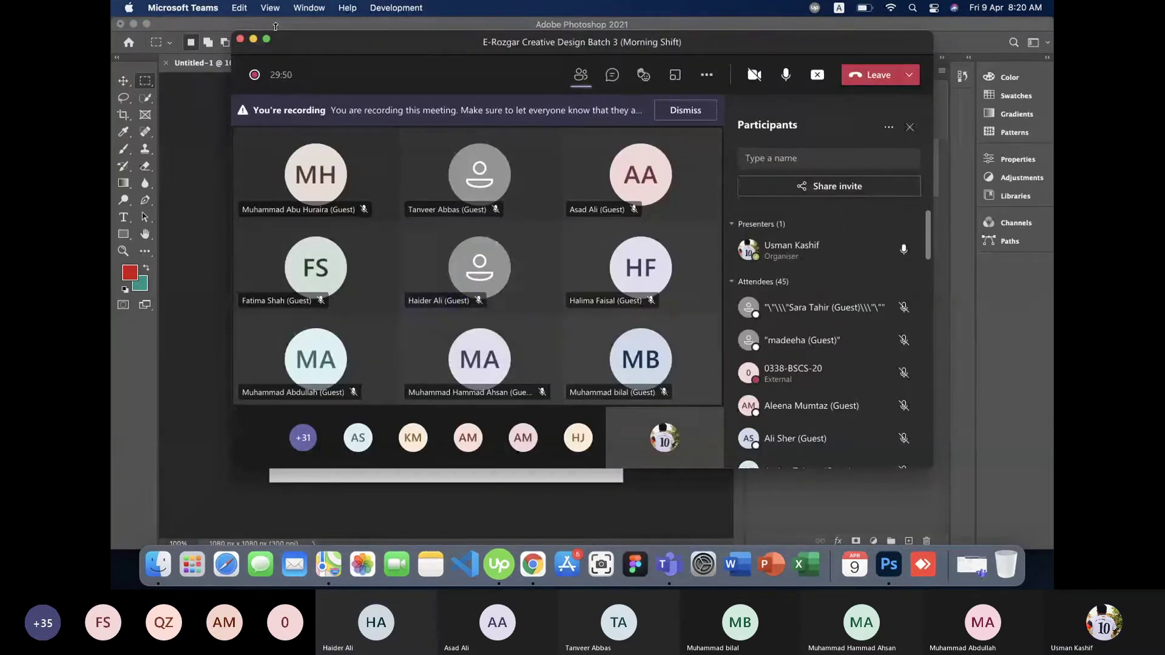
pyautogui.click(253, 40)
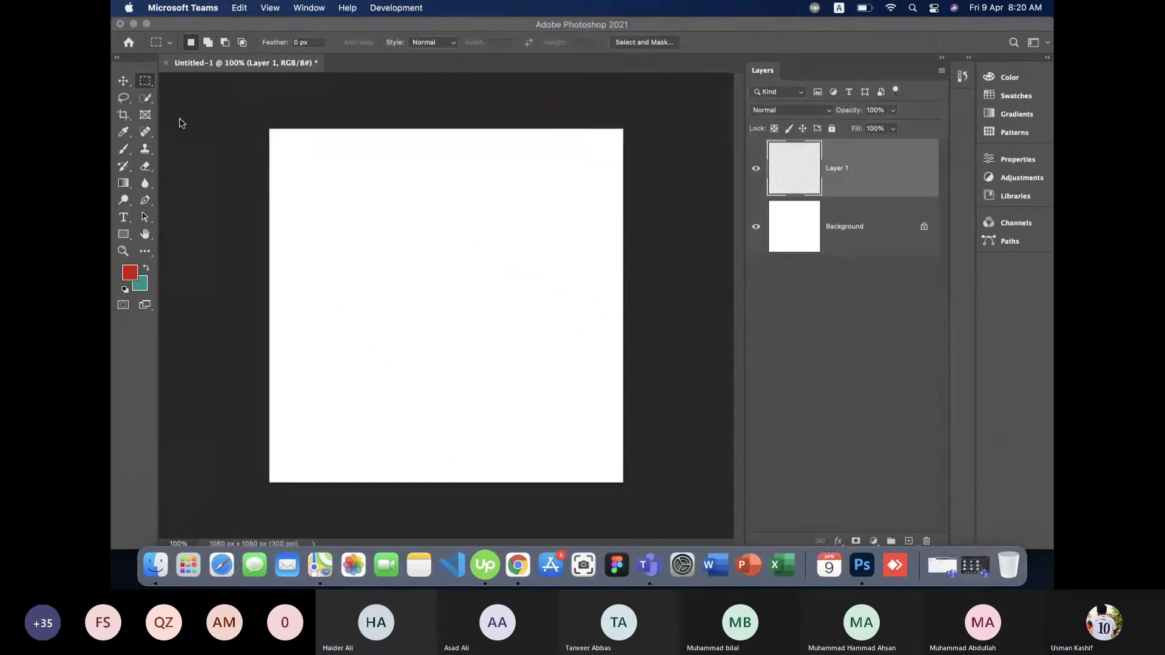
pyautogui.moveTo(402, 210)
pyautogui.mouseDown()
pyautogui.moveTo(422, 242)
pyautogui.moveTo(402, 212)
pyautogui.mouseUp()
pyautogui.press('super+d')
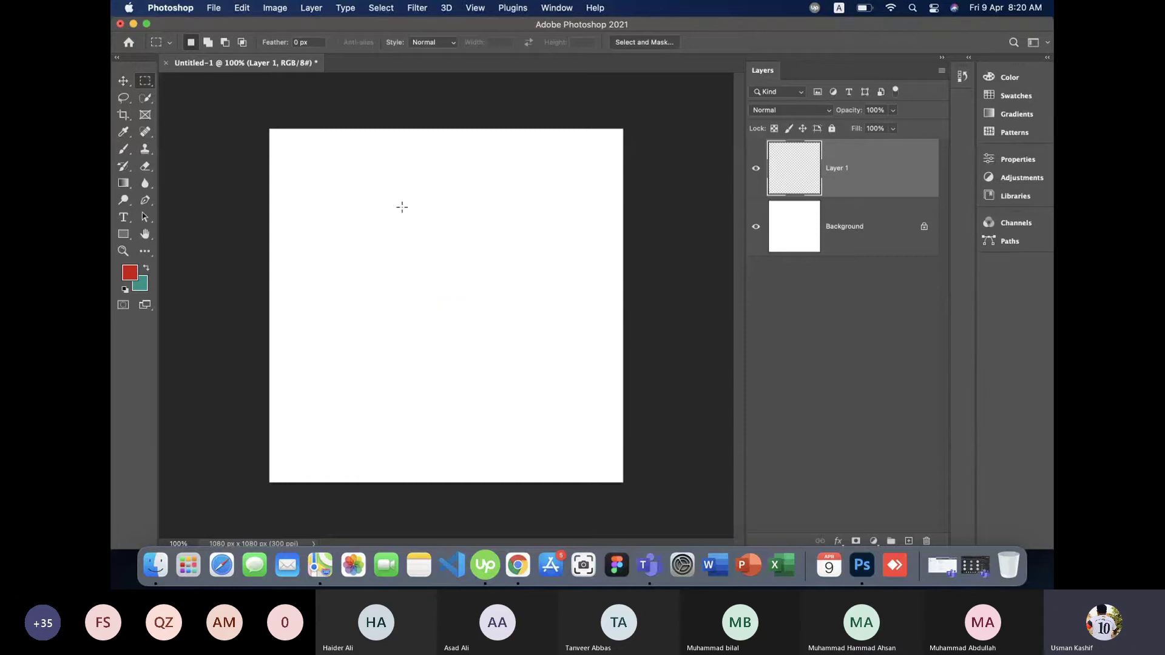
pyautogui.moveTo(287, 142); pyautogui.dragTo(608, 155)
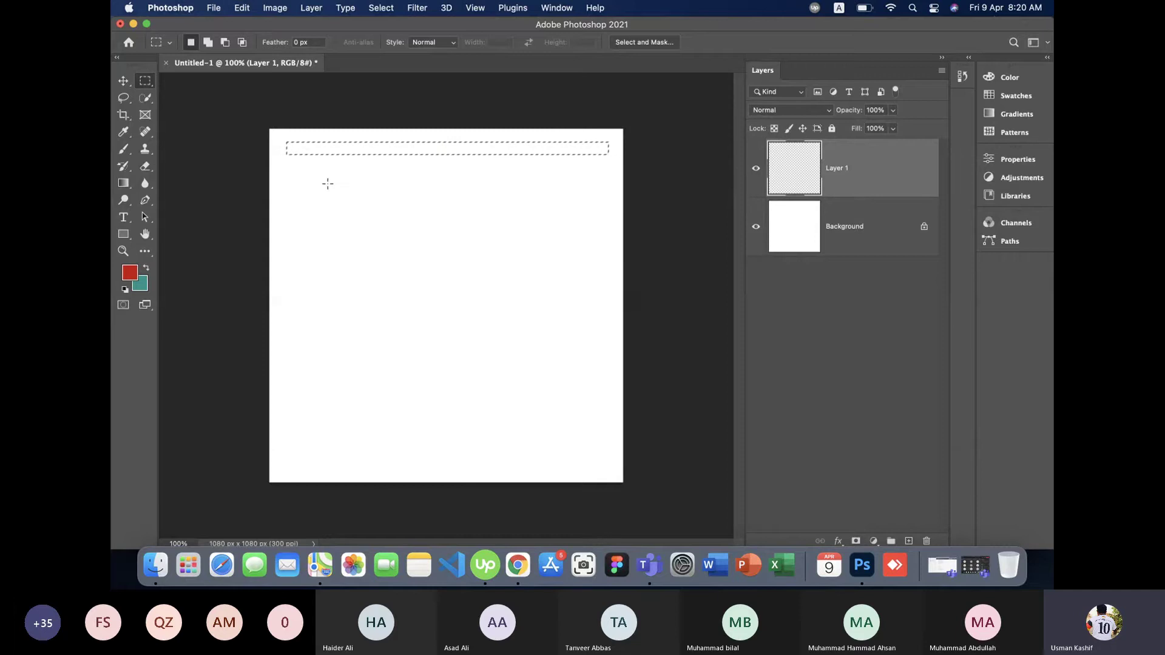
pyautogui.moveTo(280, 178)
pyautogui.mouseDown()
pyautogui.moveTo(523, 333)
pyautogui.moveTo(597, 462)
pyautogui.mouseUp()
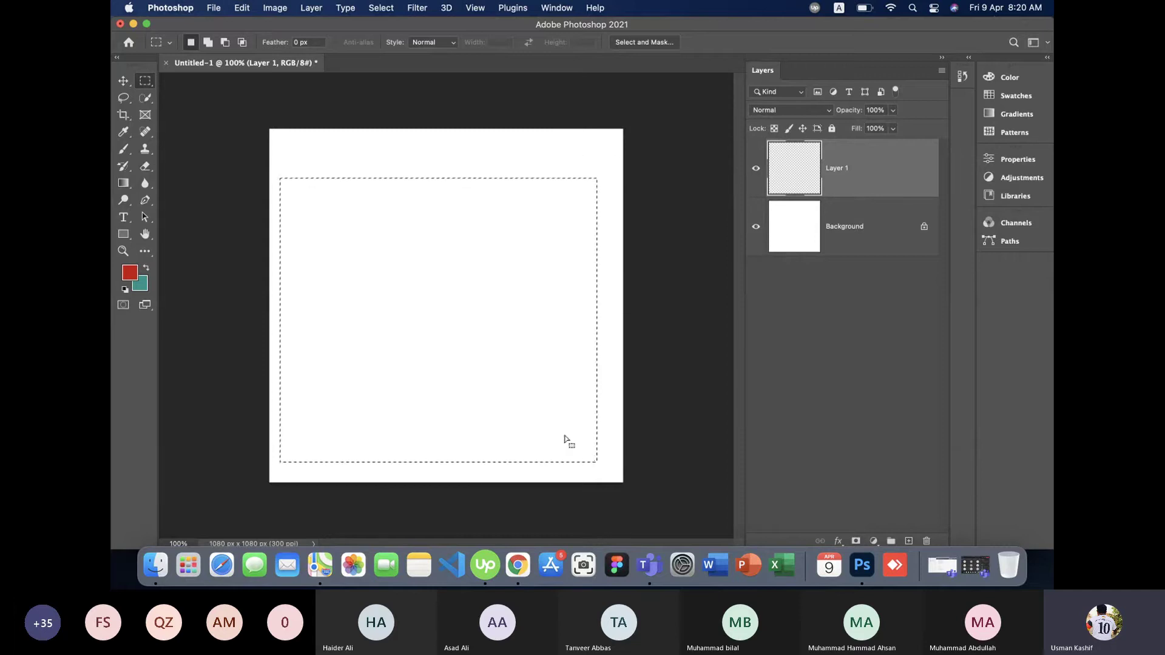
pyautogui.moveTo(418, 138); pyautogui.dragTo(432, 466)
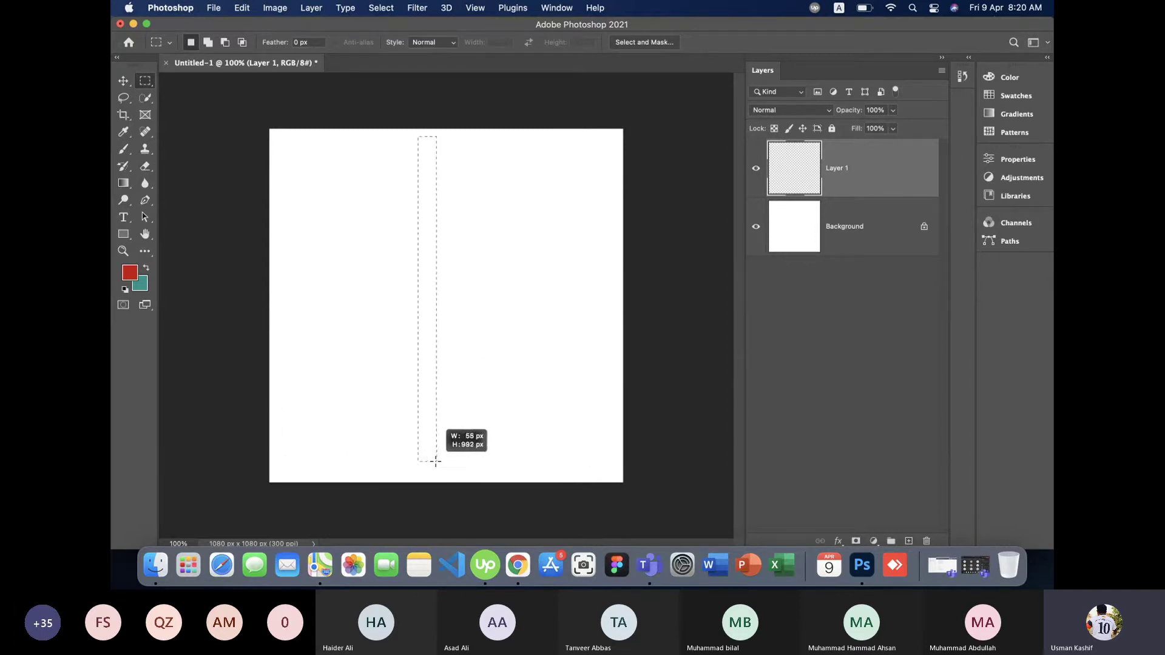
pyautogui.click(477, 352)
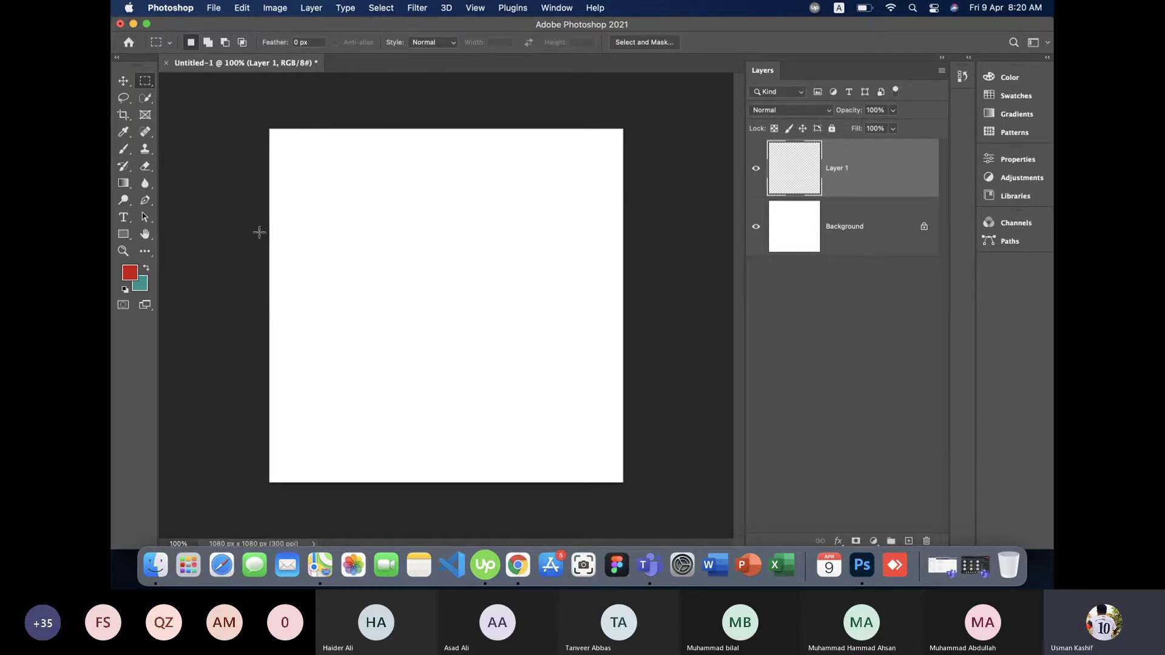
pyautogui.click(145, 83)
pyautogui.click(182, 79)
# Draw a rectangular selection in the upper left, then drag its outline right and down-left.
pyautogui.moveTo(302, 151)
pyautogui.mouseDown()
pyautogui.moveTo(443, 200)
pyautogui.moveTo(466, 296)
pyautogui.mouseUp()
pyautogui.moveTo(305, 190); pyautogui.dragTo(452, 347)
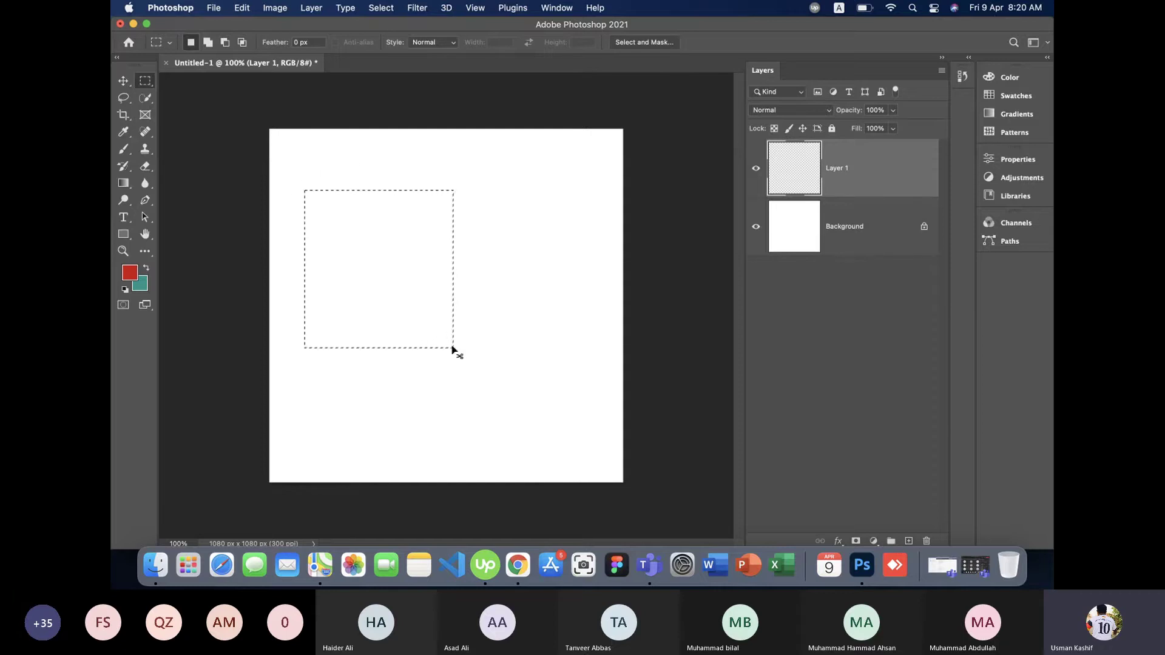
pyautogui.press('super+d')
pyautogui.moveTo(295, 143); pyautogui.dragTo(425, 277)
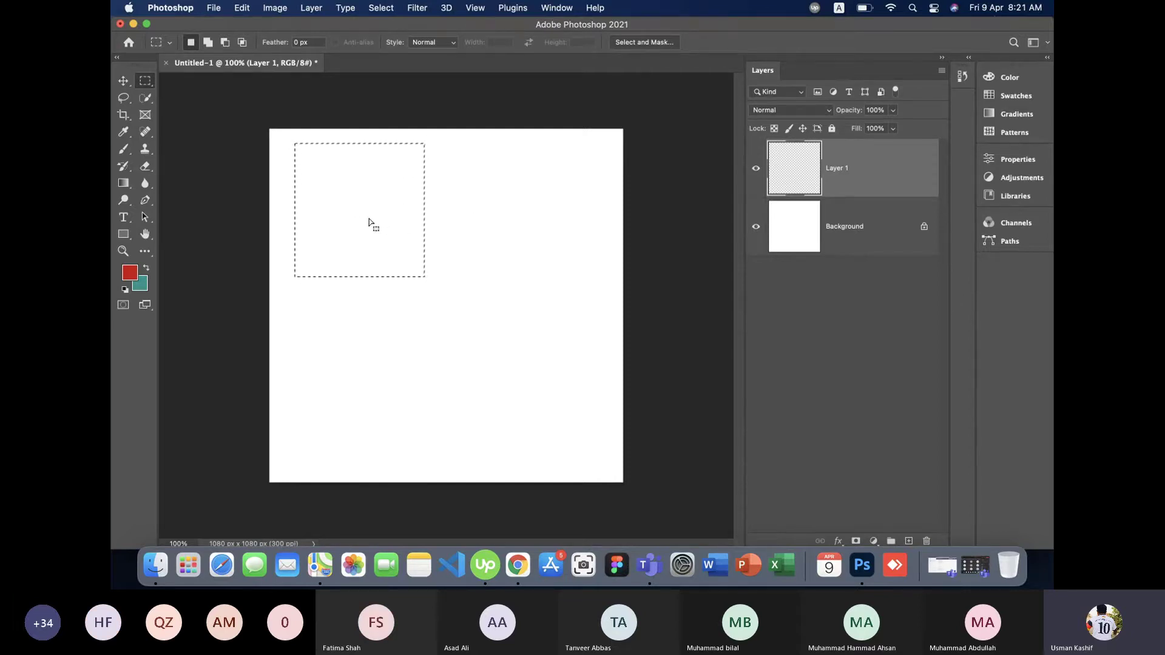
pyautogui.moveTo(369, 224)
pyautogui.mouseDown()
pyautogui.moveTo(463, 226)
pyautogui.moveTo(445, 348)
pyautogui.moveTo(458, 360)
pyautogui.mouseUp()
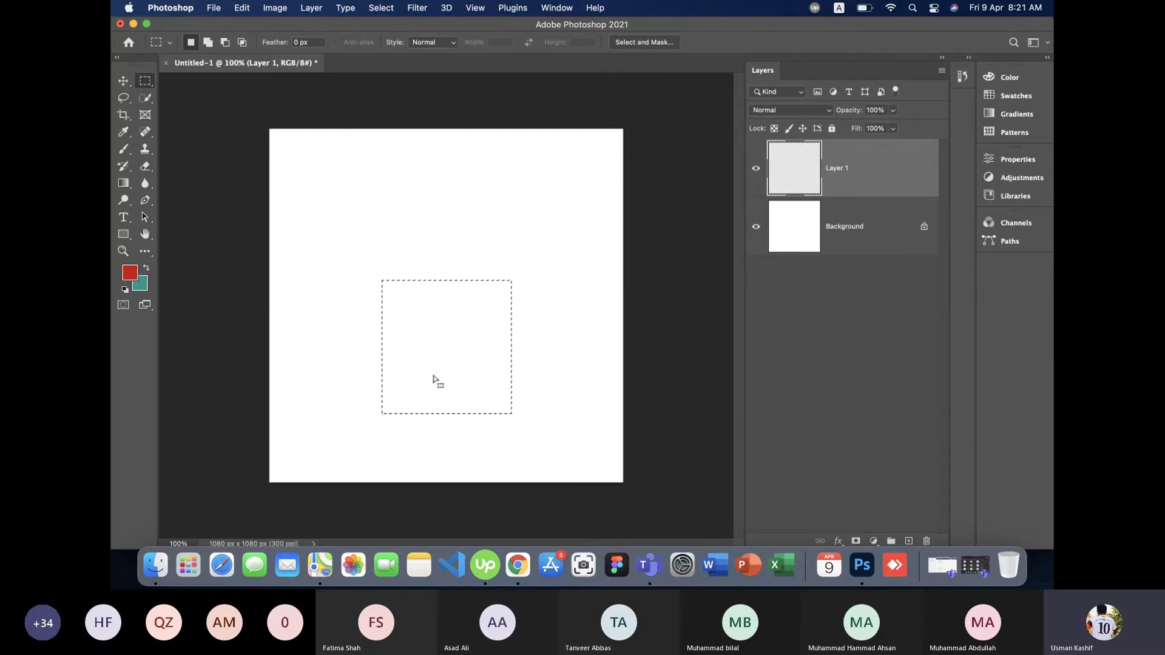
pyautogui.moveTo(455, 330); pyautogui.dragTo(353, 391)
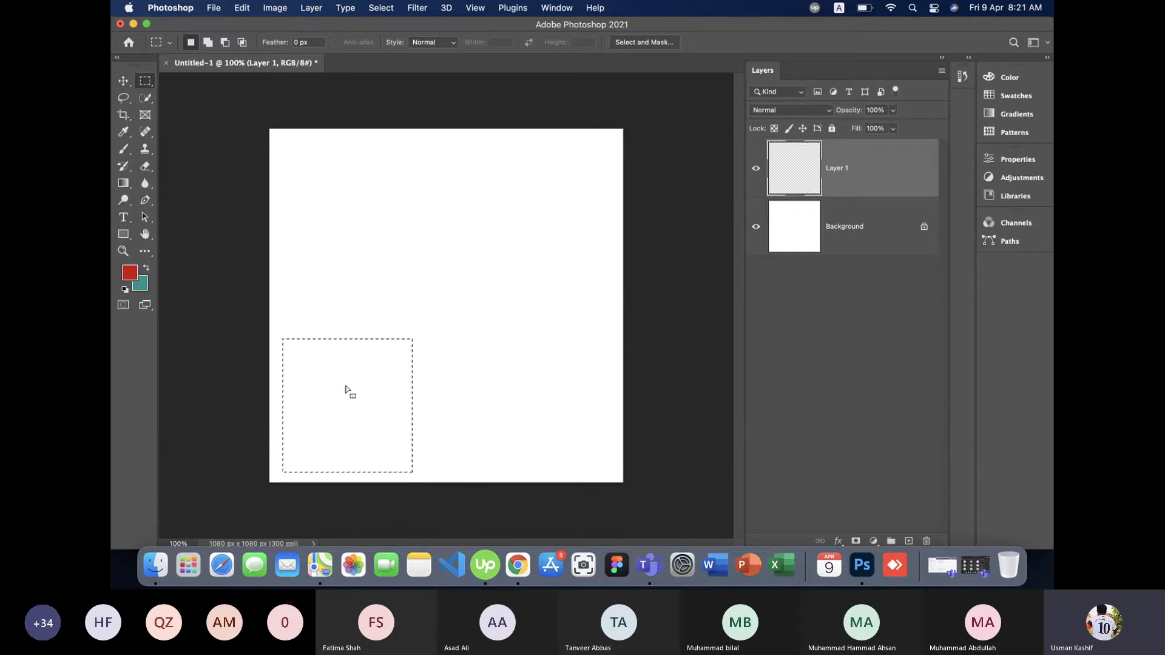
# Move a small selection around, then draw a square selection and shift it toward centre.
pyautogui.moveTo(604, 147); pyautogui.dragTo(476, 202)
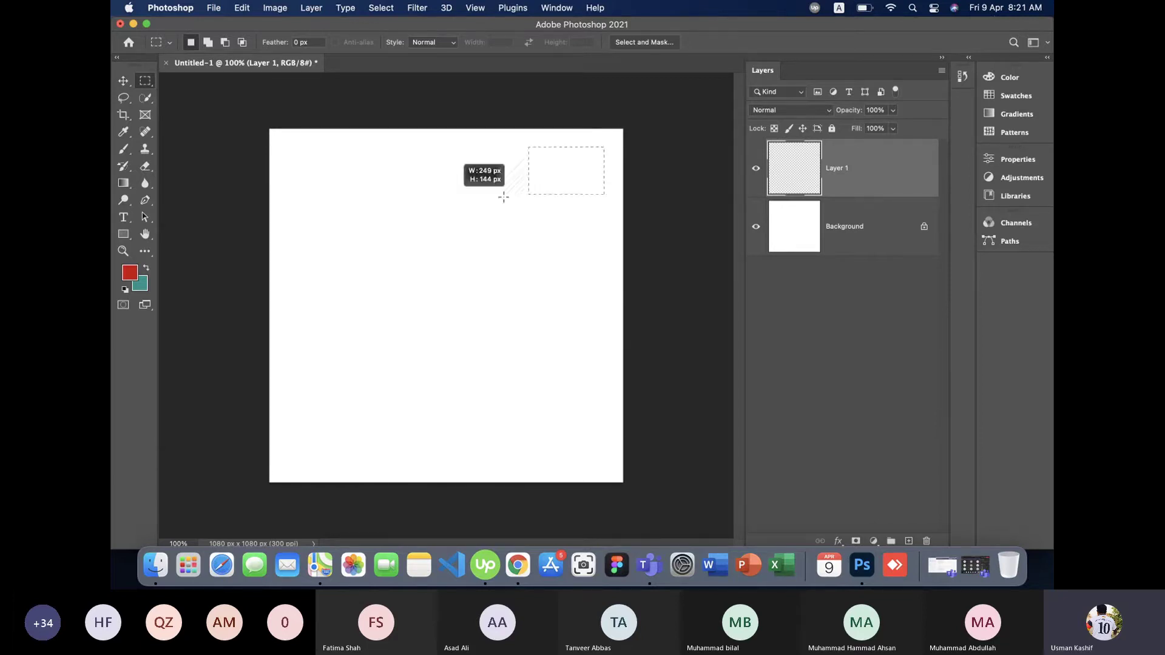
pyautogui.moveTo(537, 180)
pyautogui.mouseDown()
pyautogui.moveTo(449, 390)
pyautogui.moveTo(434, 388)
pyautogui.mouseUp()
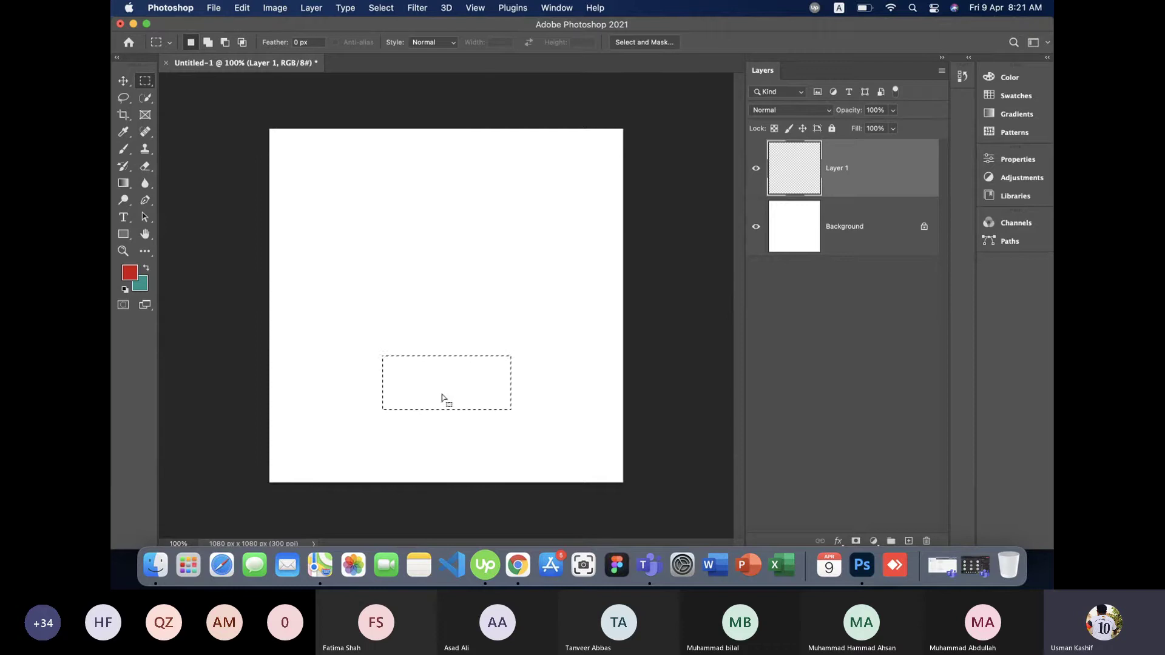
pyautogui.moveTo(441, 397)
pyautogui.mouseDown()
pyautogui.moveTo(426, 202)
pyautogui.moveTo(373, 176)
pyautogui.moveTo(548, 182)
pyautogui.mouseUp()
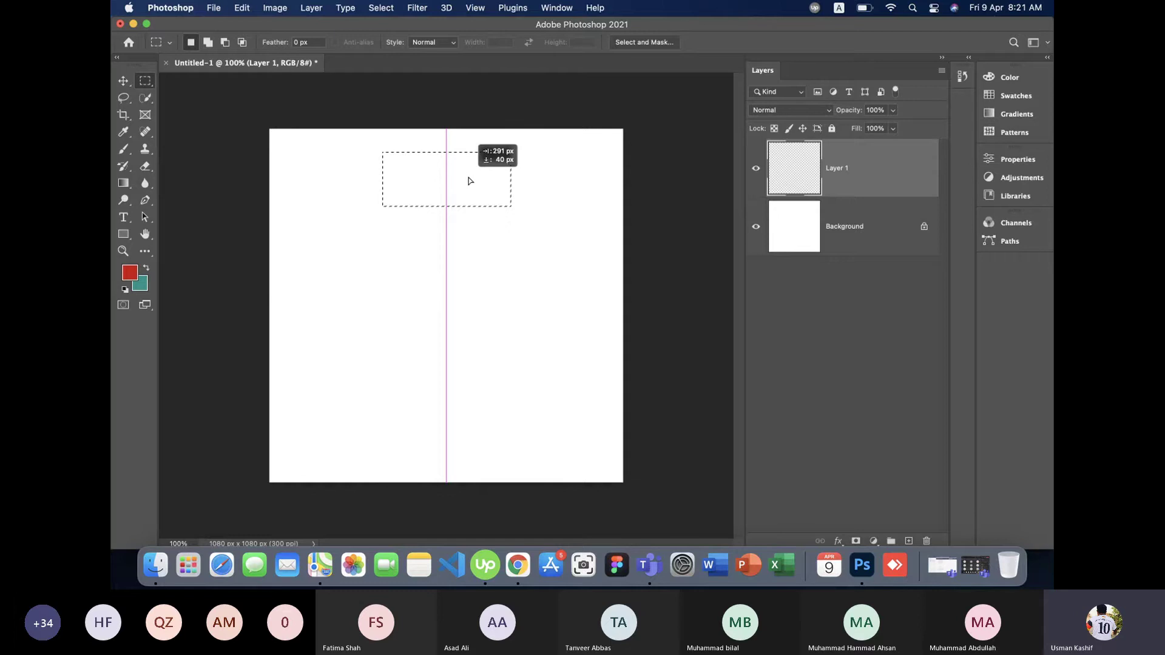
pyautogui.moveTo(471, 181)
pyautogui.mouseDown()
pyautogui.moveTo(470, 303)
pyautogui.moveTo(571, 165)
pyautogui.moveTo(342, 180)
pyautogui.mouseUp()
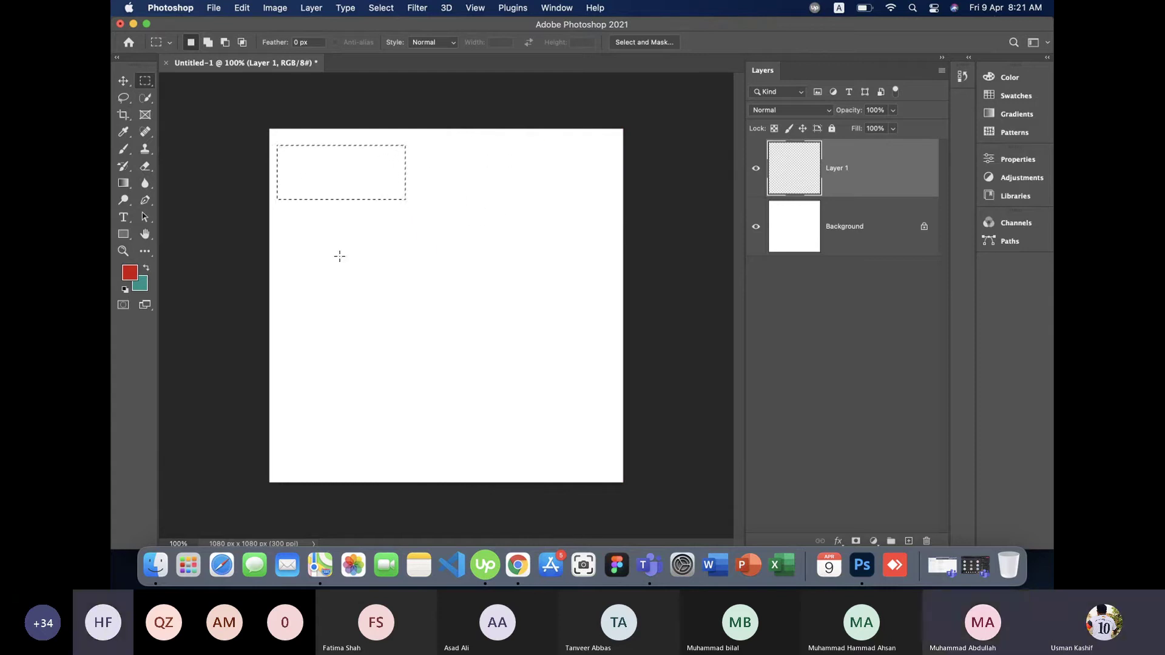
pyautogui.moveTo(323, 232); pyautogui.dragTo(462, 372)
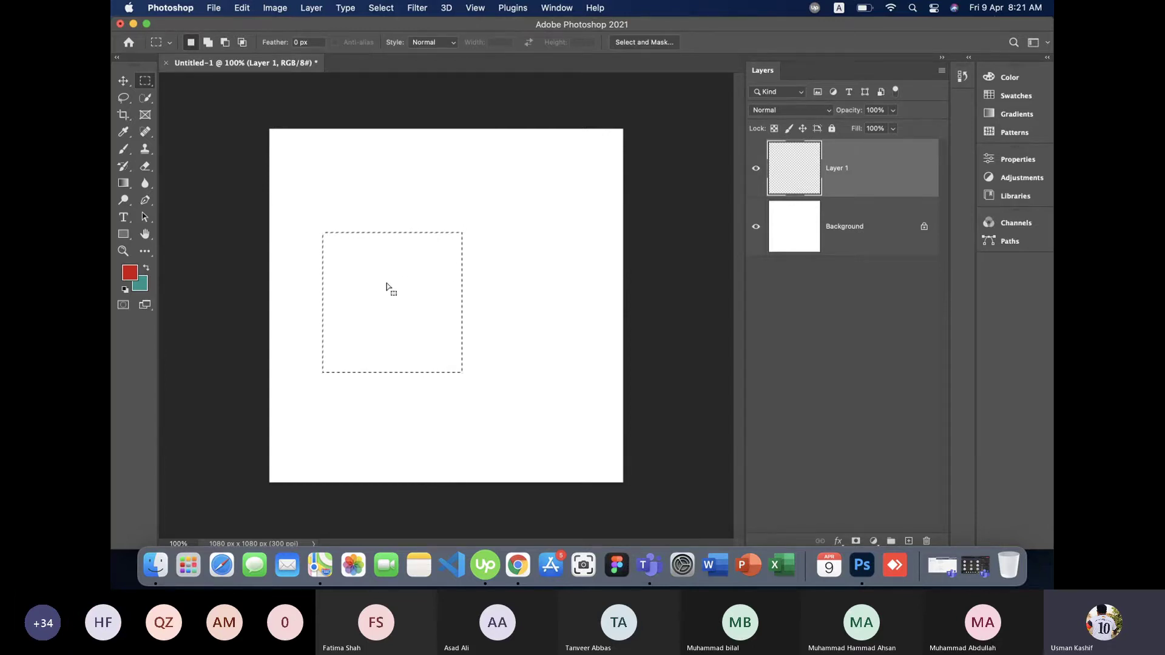
pyautogui.moveTo(389, 288)
pyautogui.mouseDown()
pyautogui.moveTo(485, 214)
pyautogui.moveTo(463, 285)
pyautogui.mouseUp()
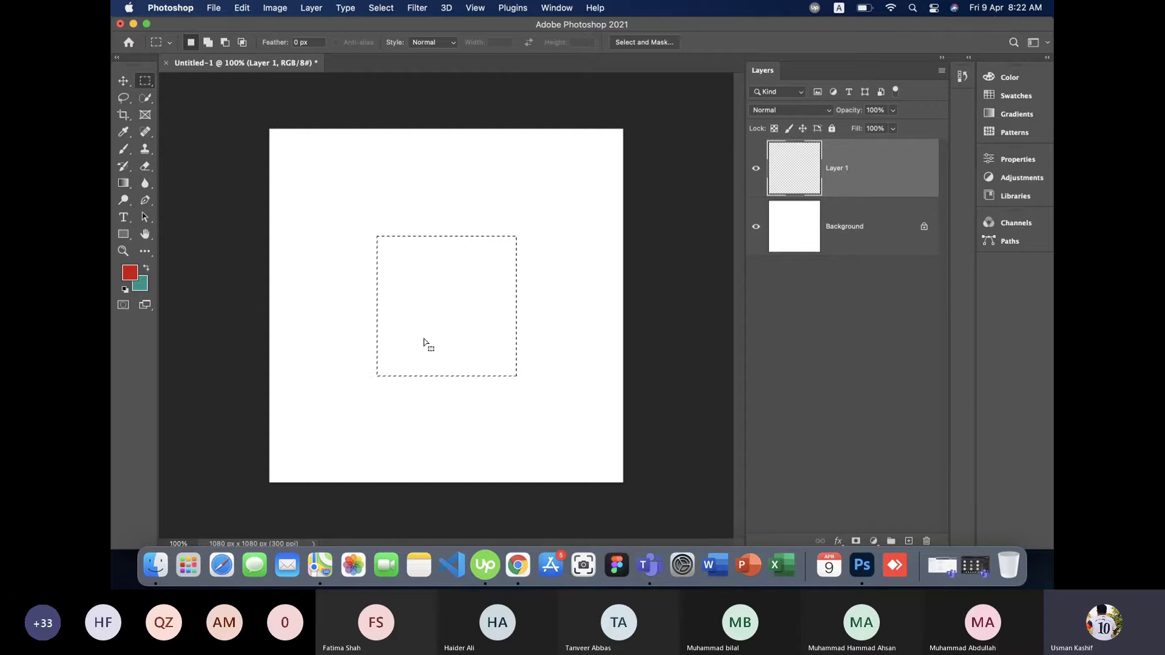
# Use Transform Selection to stretch the square's right and left sides outward into a wider rectangle.
pyautogui.rightClick(439, 306)
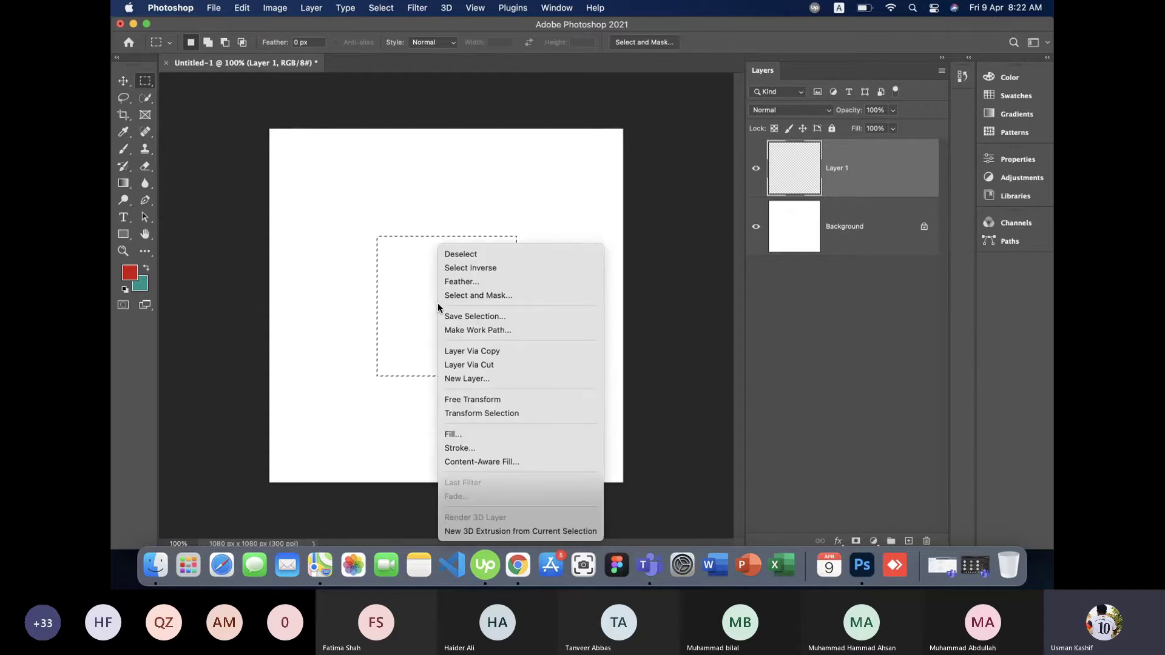
pyautogui.click(392, 316)
pyautogui.rightClick(393, 313)
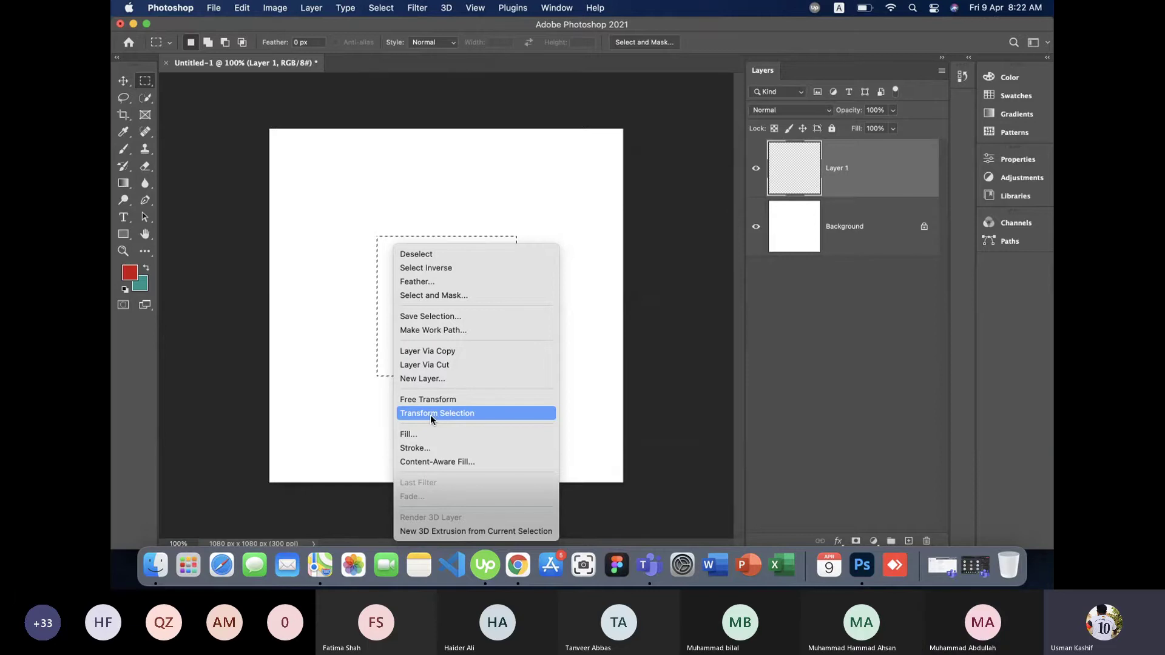
pyautogui.click(431, 414)
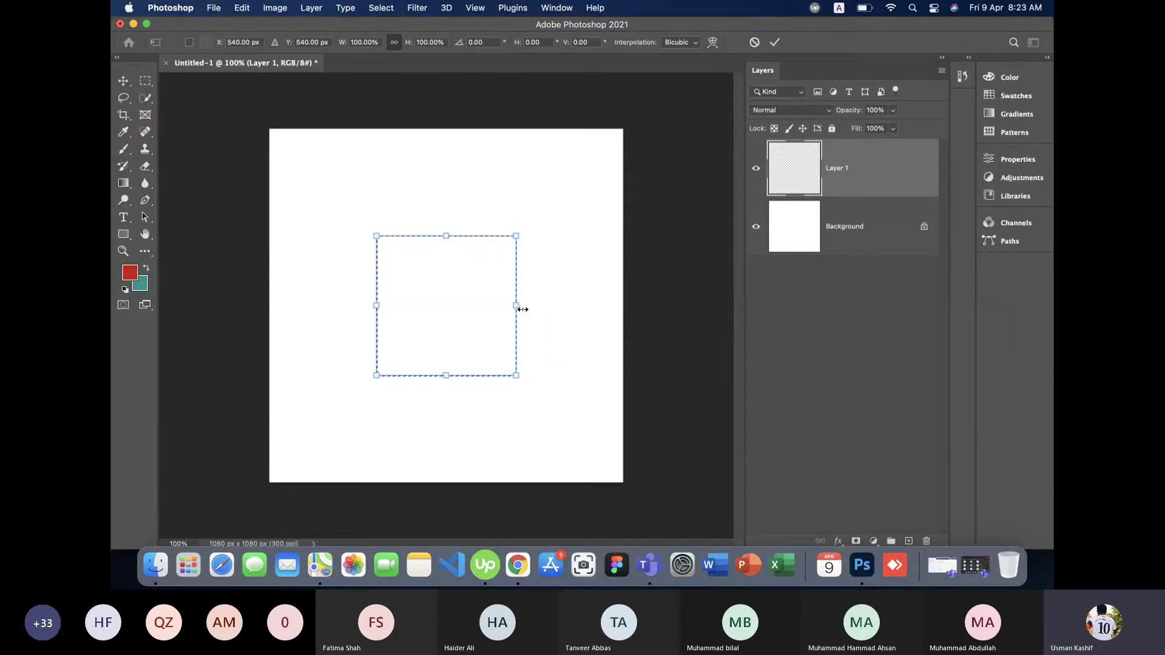
pyautogui.moveTo(523, 309); pyautogui.dragTo(567, 311)
pyautogui.moveTo(373, 303); pyautogui.dragTo(339, 305)
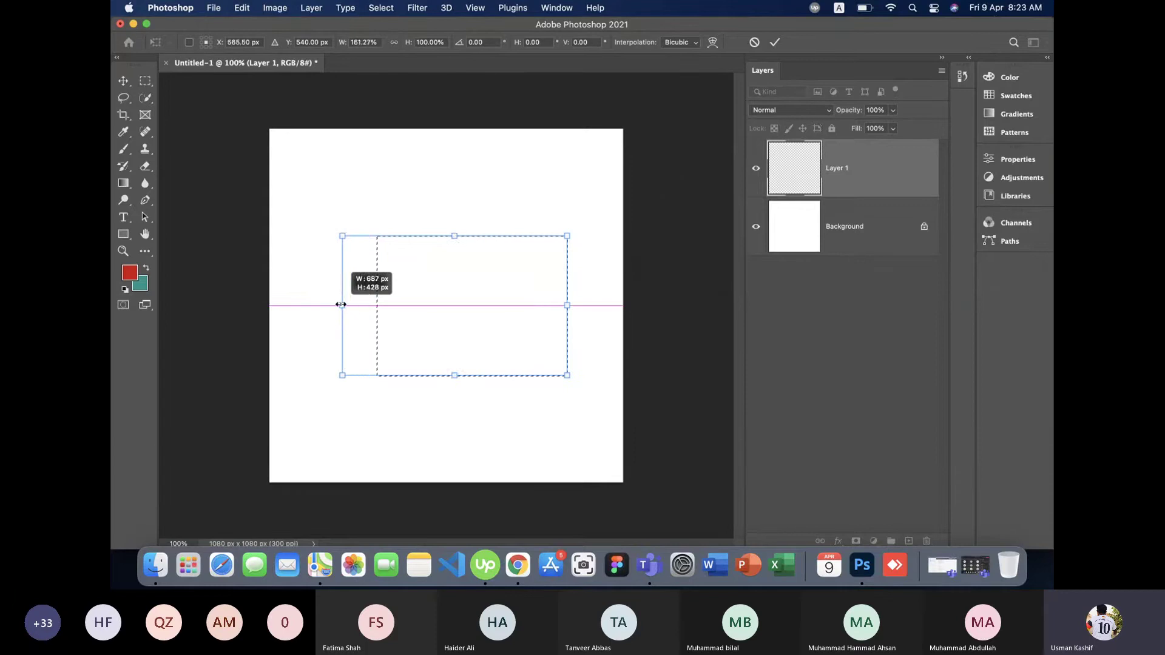
pyautogui.press('Return')
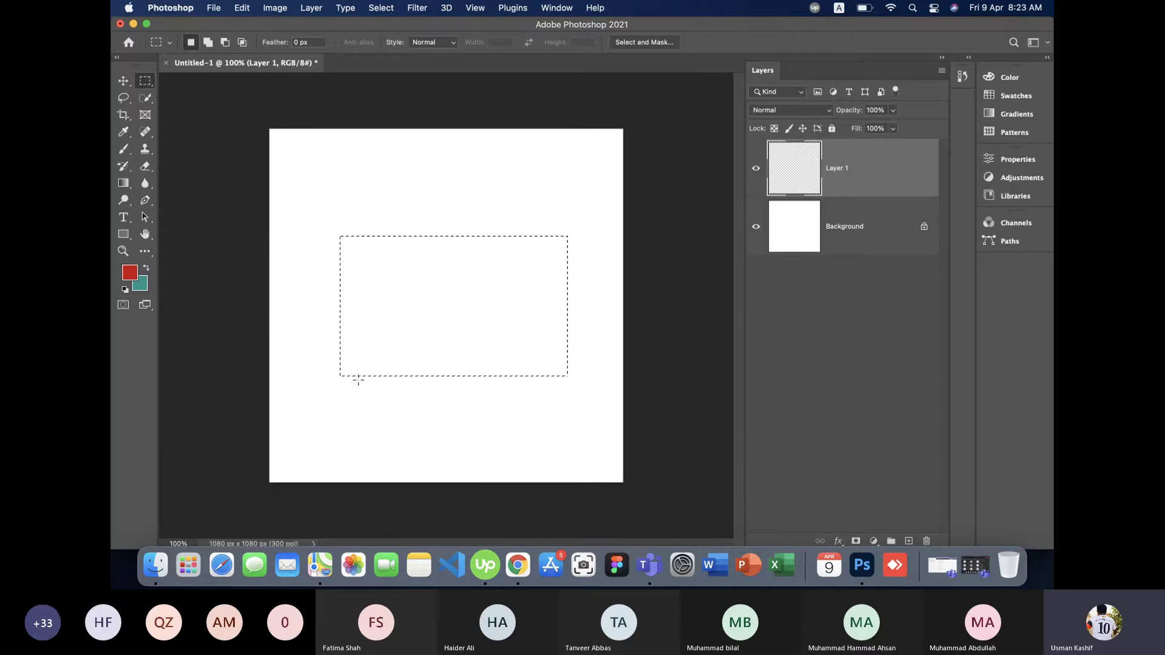
# Rotate the rectangular selection about -38° with Transform Selection.
pyautogui.rightClick(407, 356)
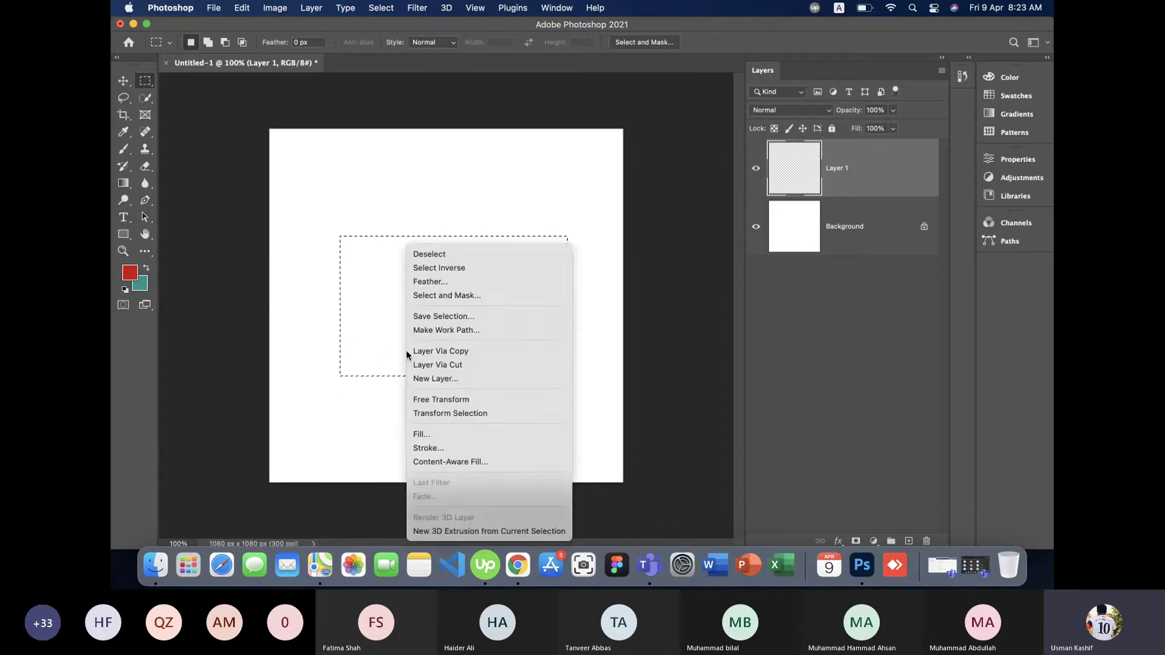
pyautogui.click(463, 420)
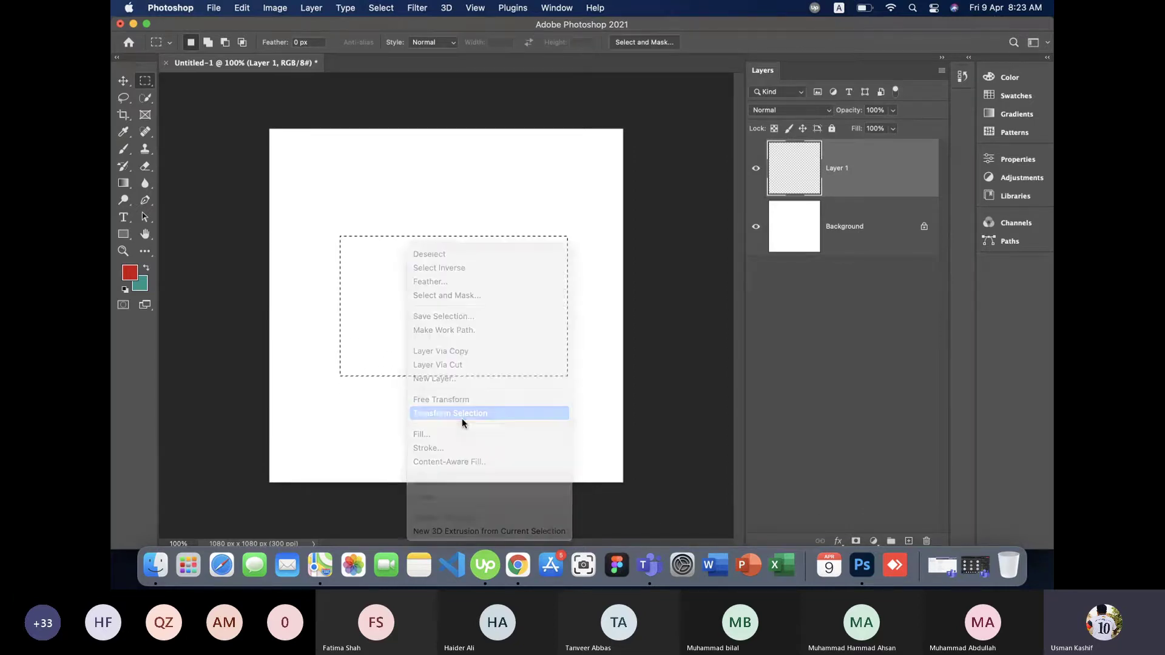
pyautogui.moveTo(577, 387); pyautogui.dragTo(584, 304)
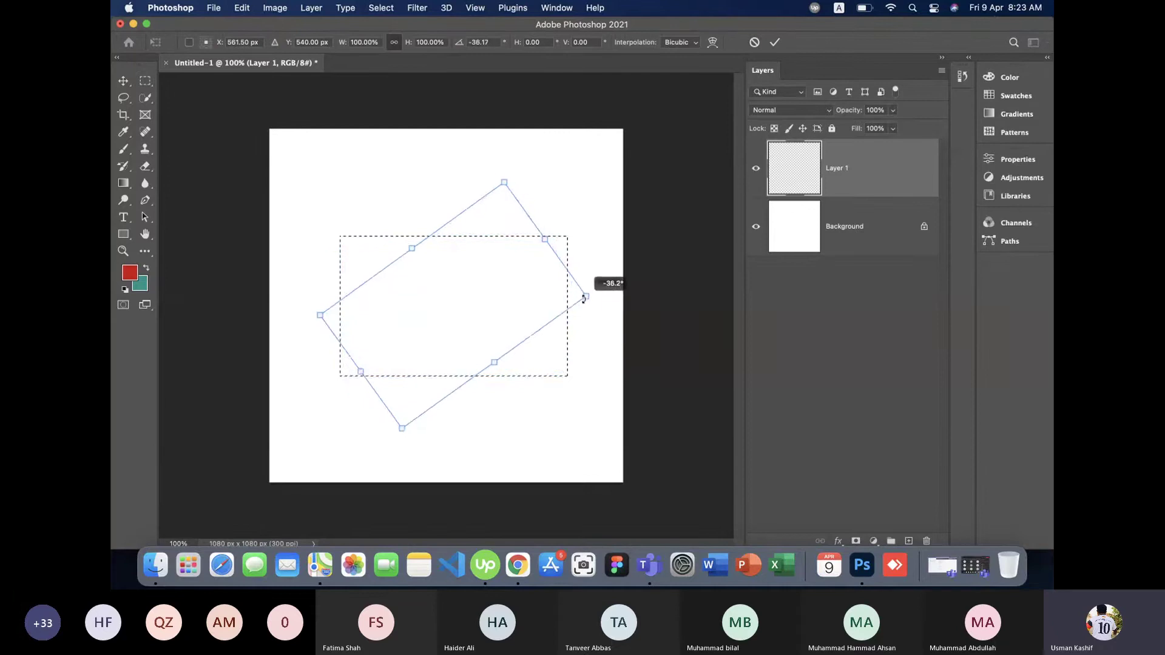
pyautogui.press('Return')
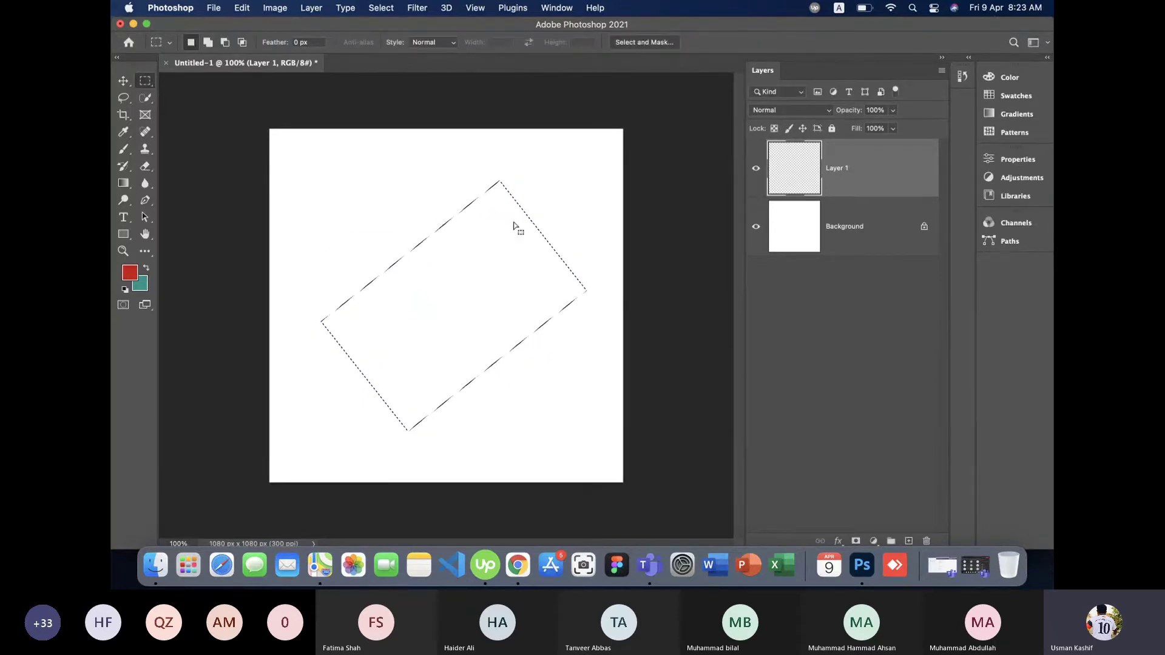
# Fill the selection with the red foreground colour, undo it, then deselect.
pyautogui.hotkey('alt', 'BackSpace')
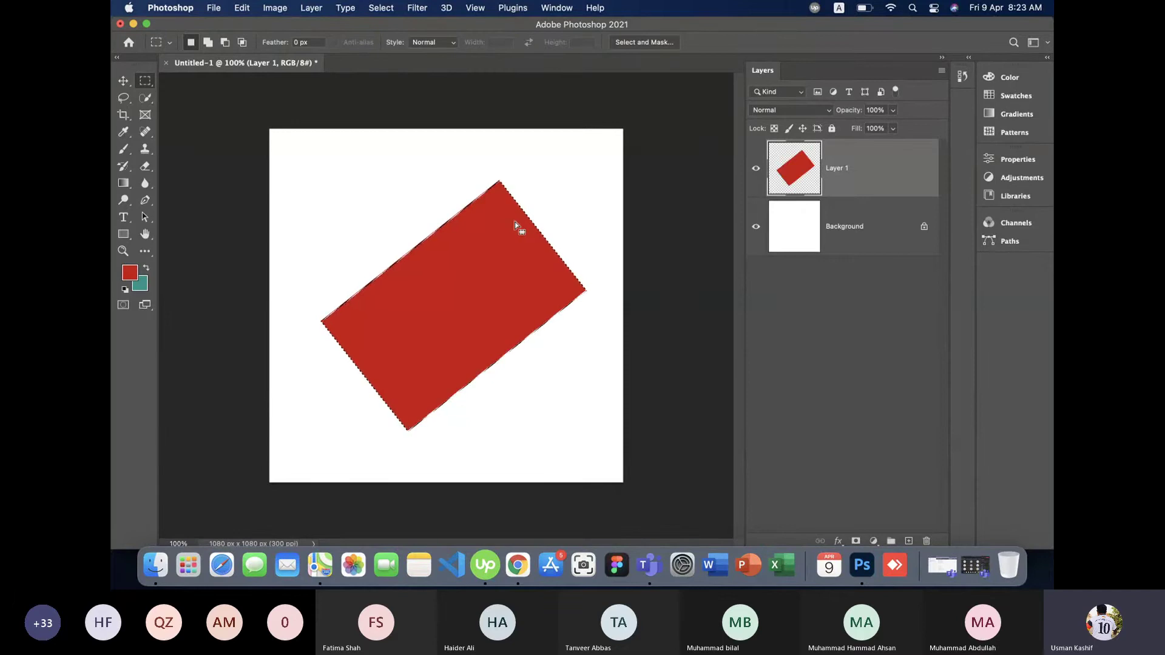
pyautogui.press('BackSpace')
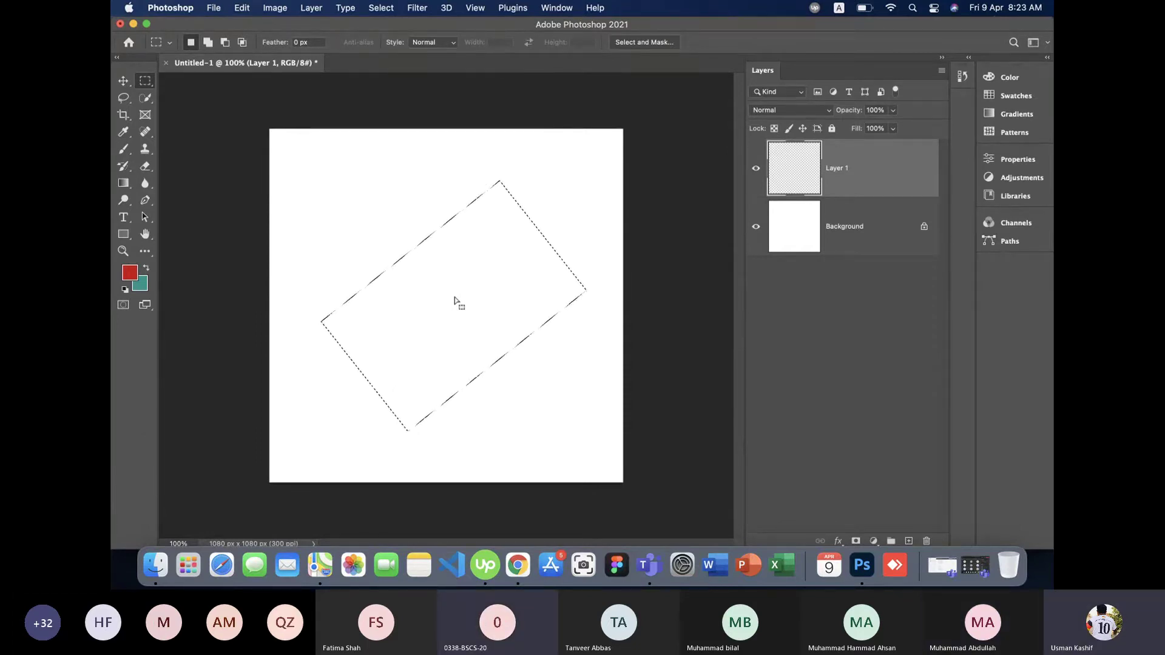
pyautogui.press('super+d')
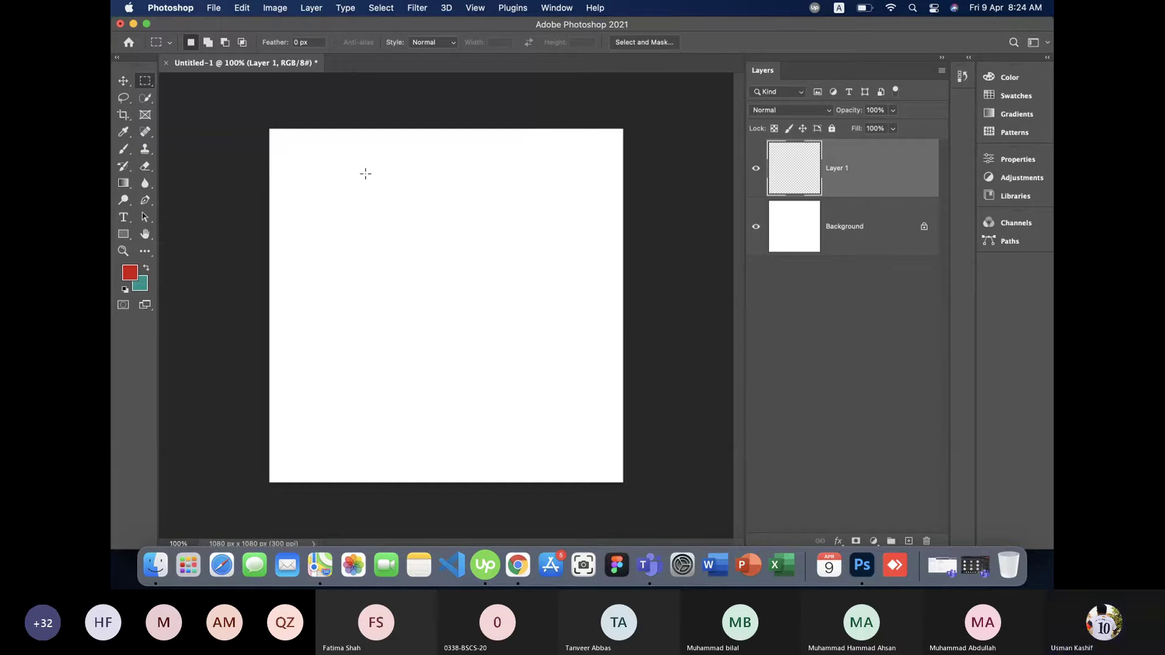
# Draw a rectangular selection near the top-left and move it toward the canvas centre.
pyautogui.moveTo(362, 159); pyautogui.dragTo(493, 265)
pyautogui.moveTo(434, 200)
pyautogui.mouseDown()
pyautogui.moveTo(464, 271)
pyautogui.moveTo(455, 292)
pyautogui.mouseUp()
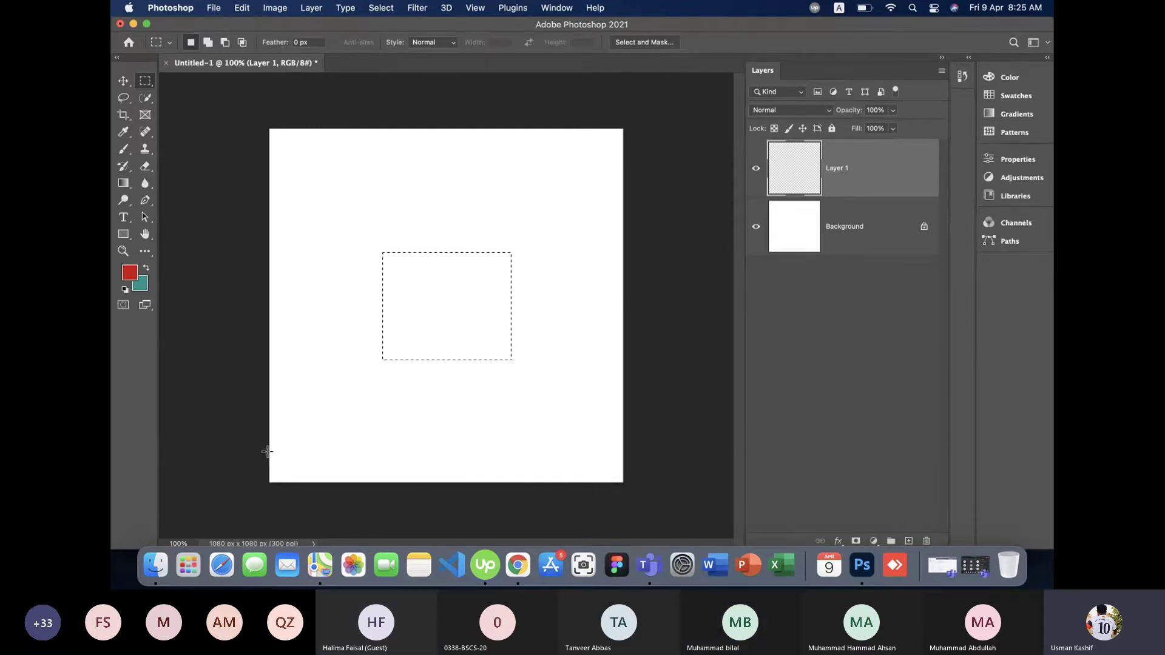
# Try a red fill in the central selection, undo it, and open the selection's context menu.
pyautogui.hotkey('alt', 'BackSpace')
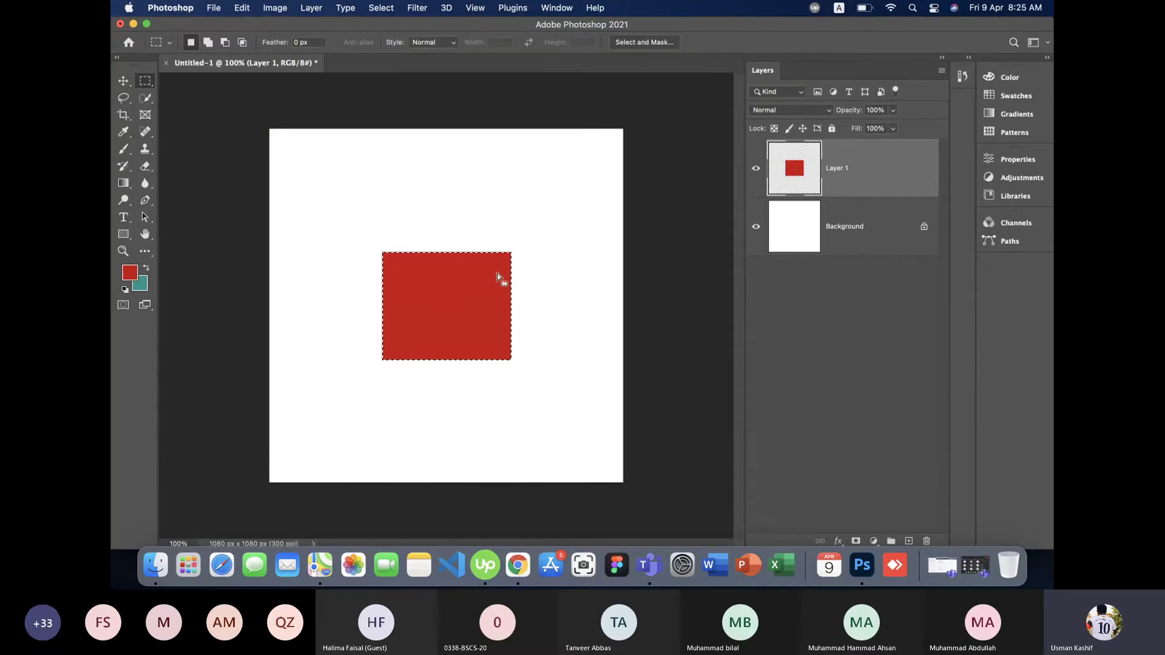
pyautogui.press('Delete')
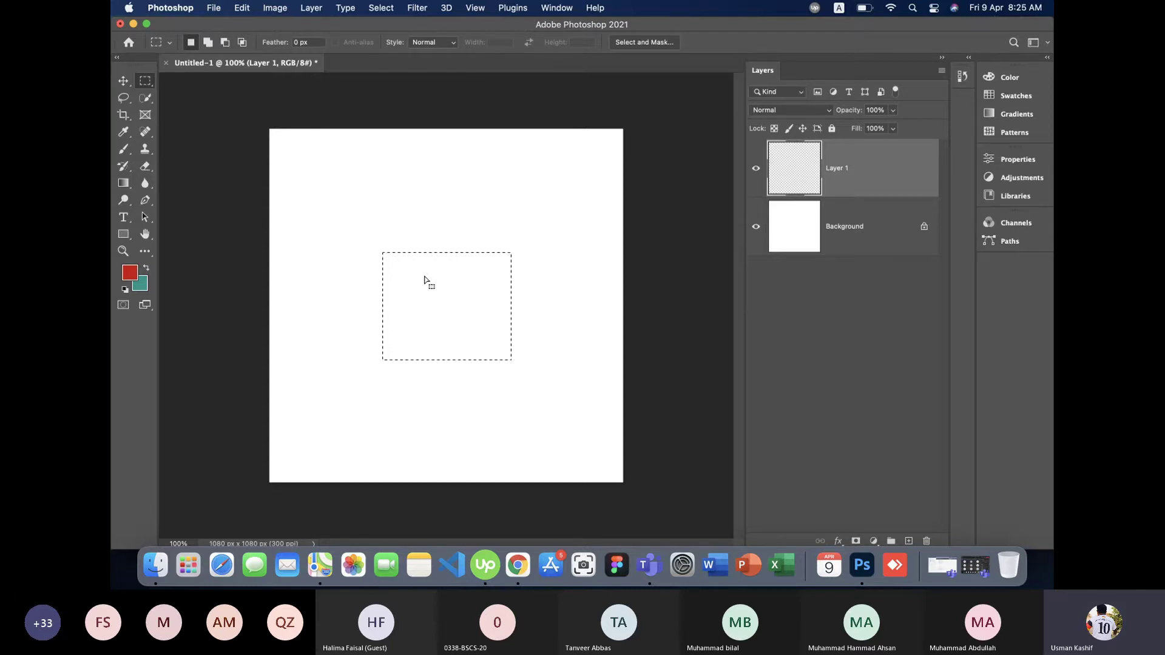
pyautogui.rightClick(431, 312)
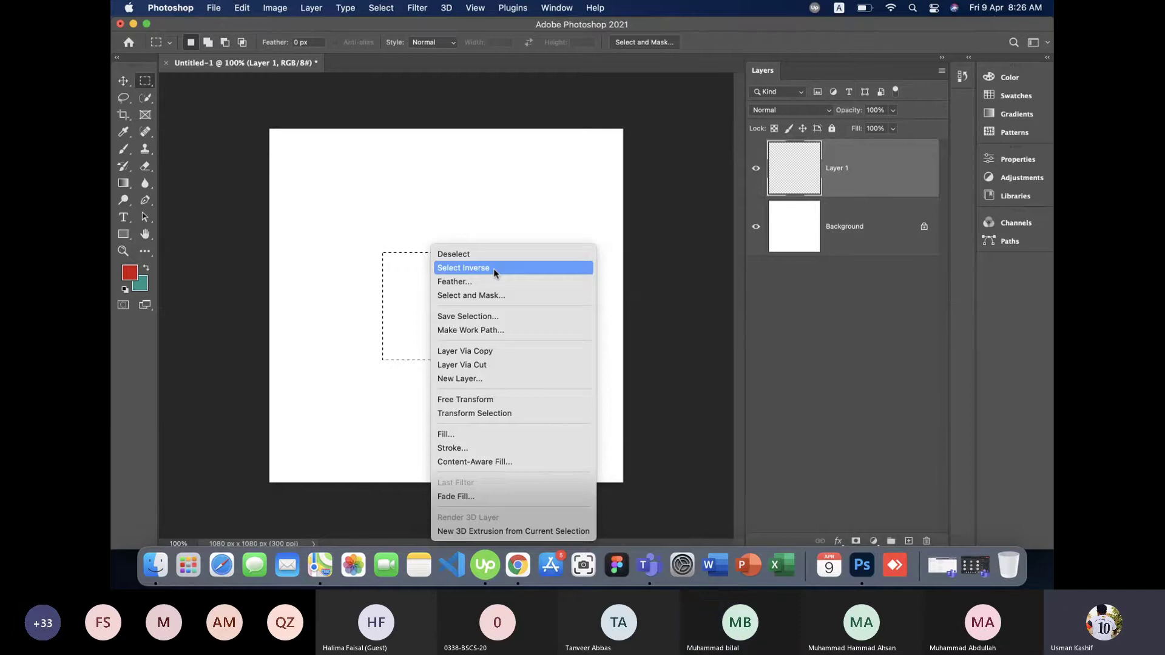
# Choose Select Inverse so everything except the central rectangle is selected.
pyautogui.click(493, 268)
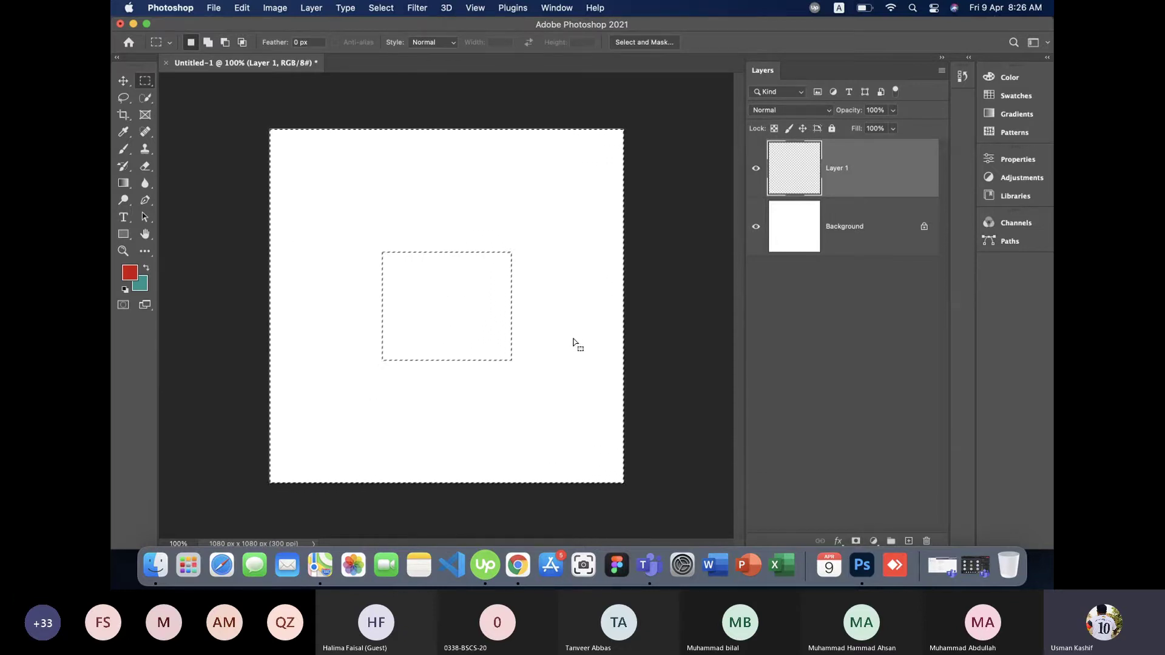
pyautogui.hotkey('alt', 'BackSpace')
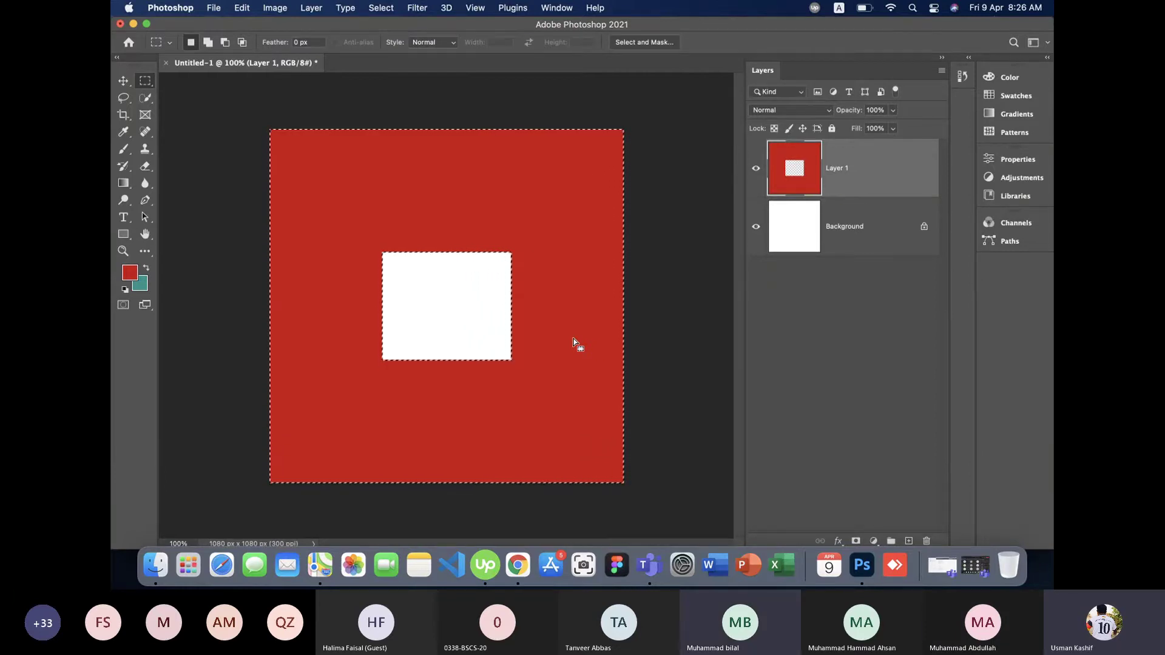
pyautogui.press('super+x')
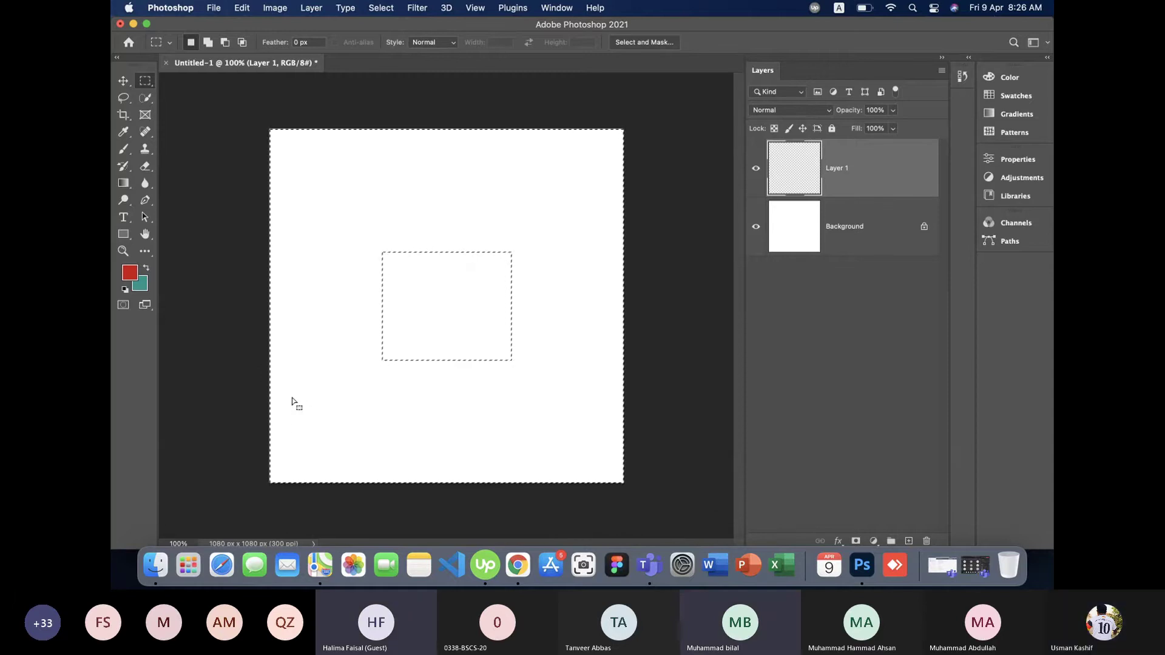
# Use Select Inverse to restore the central rectangle selection, then test a red fill and undo it.
pyautogui.rightClick(292, 397)
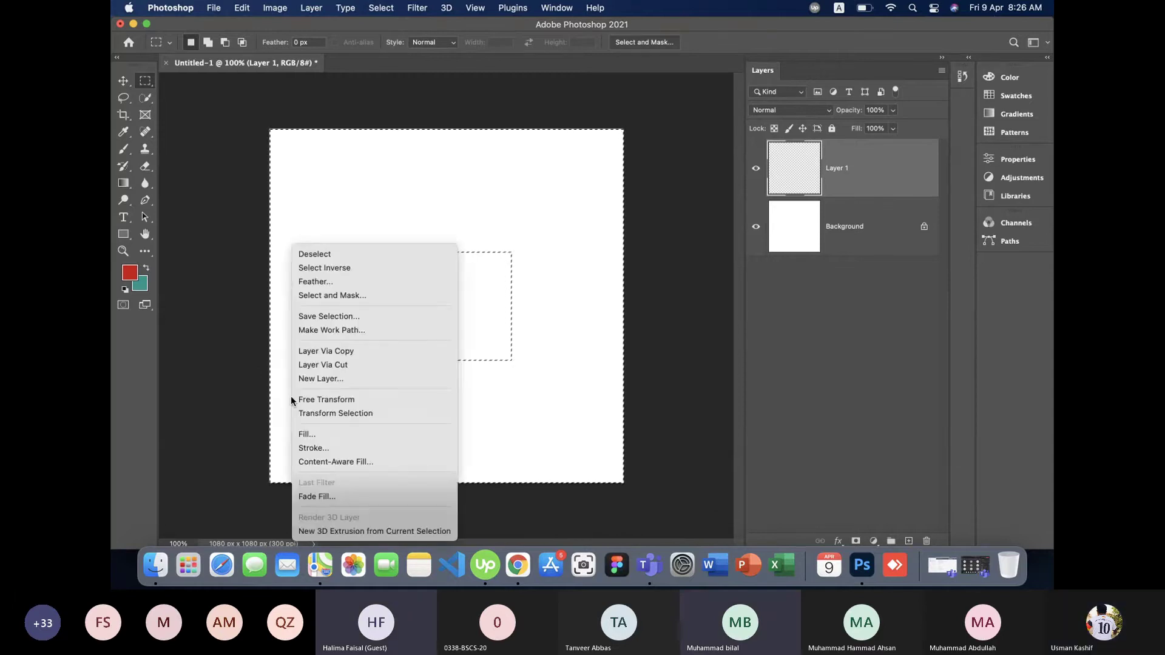
pyautogui.click(351, 272)
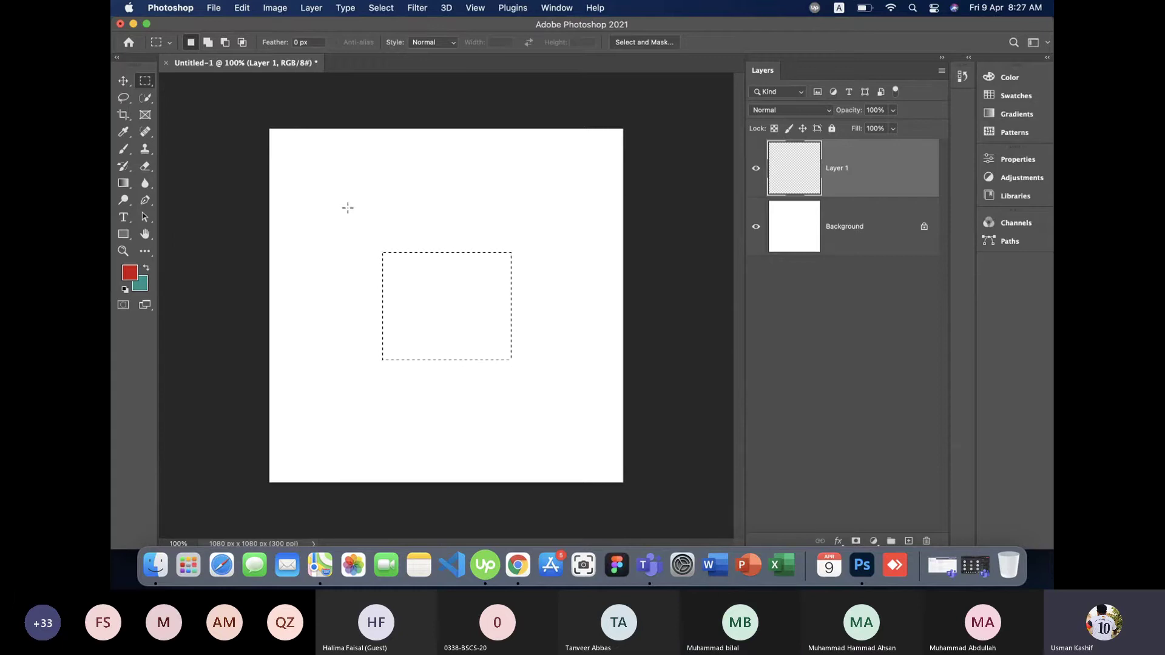
pyautogui.hotkey('alt', 'BackSpace')
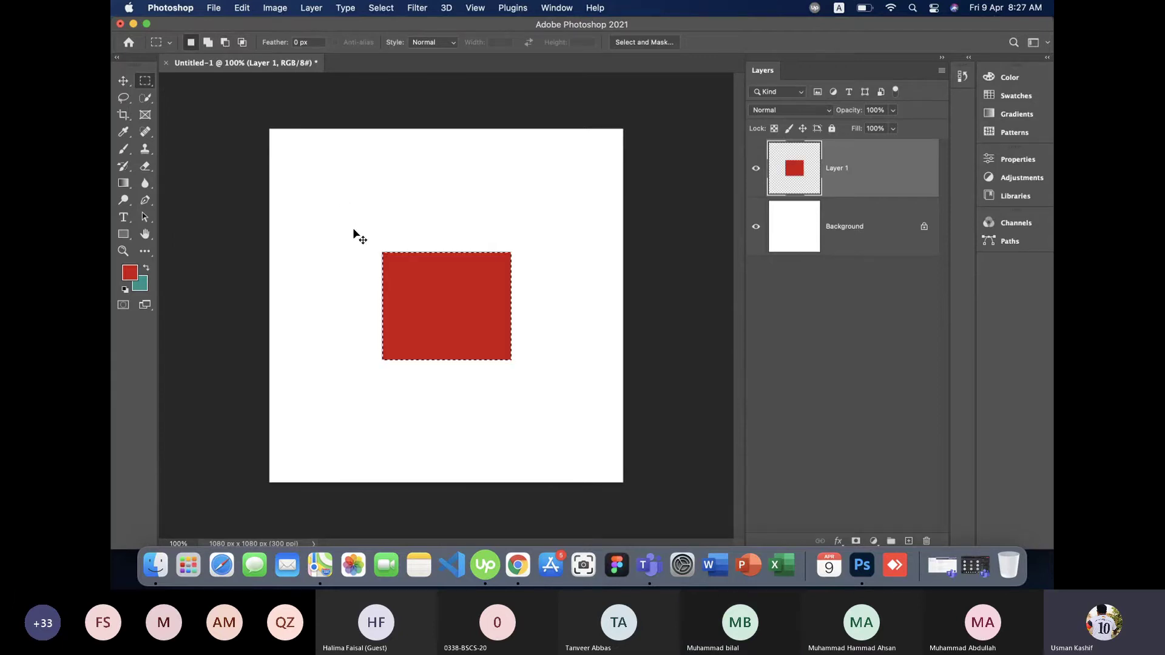
pyautogui.press('BackSpace')
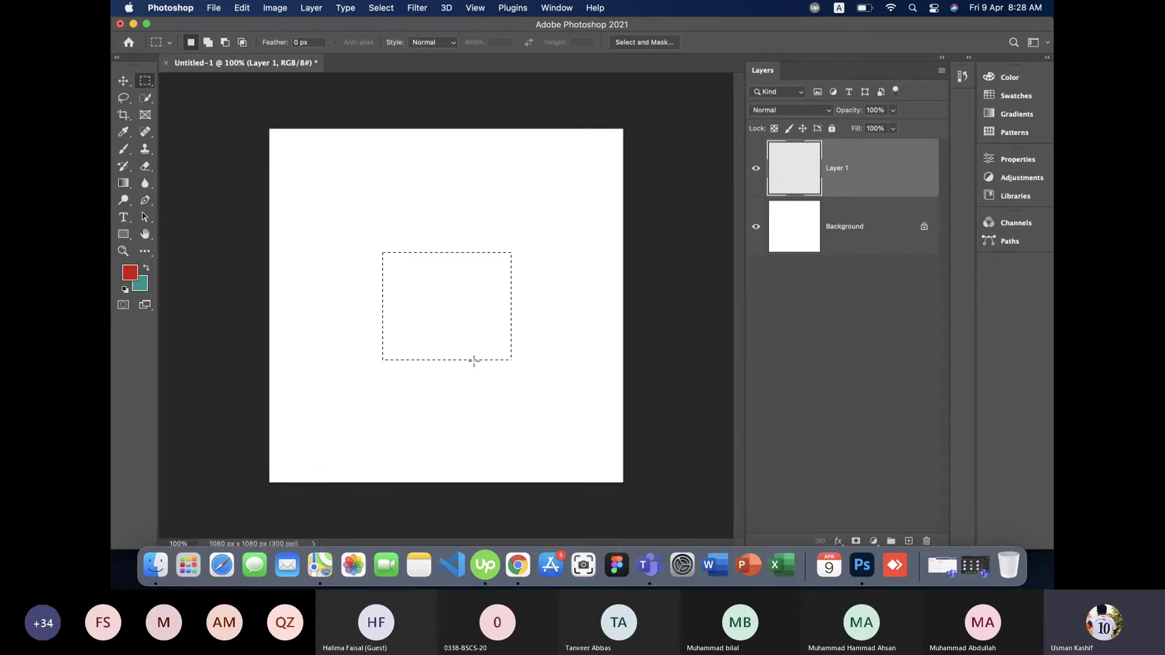
# Enlarge the selection toward the lower right with Transform Selection, then nudge it slightly upward.
pyautogui.rightClick(427, 326)
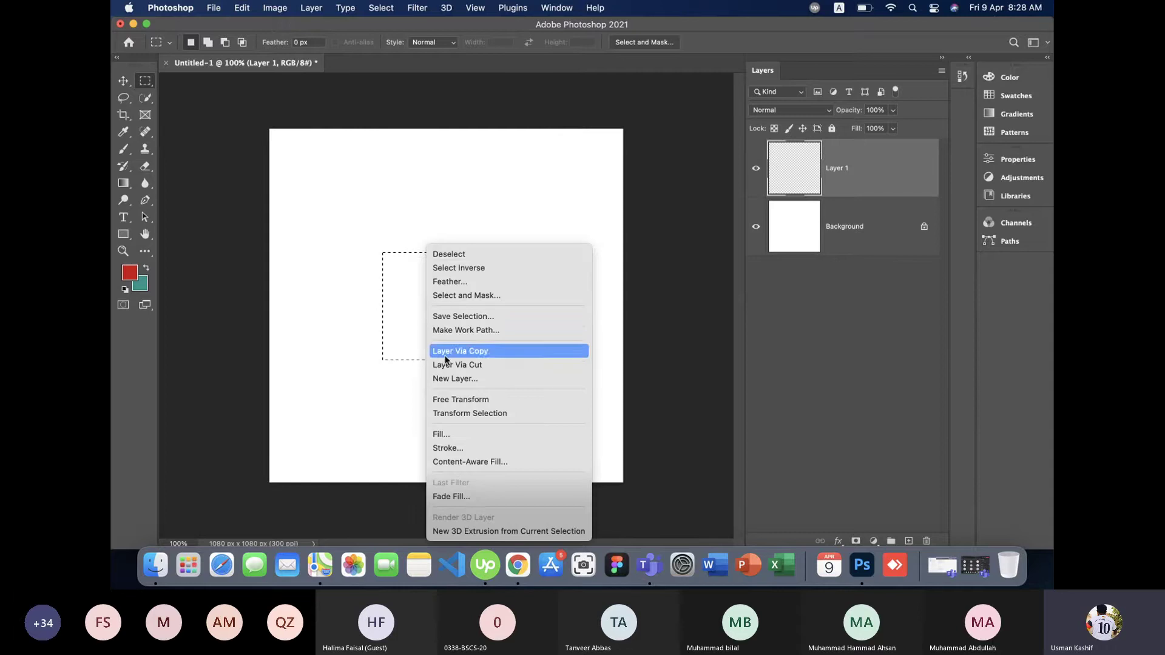
pyautogui.click(479, 413)
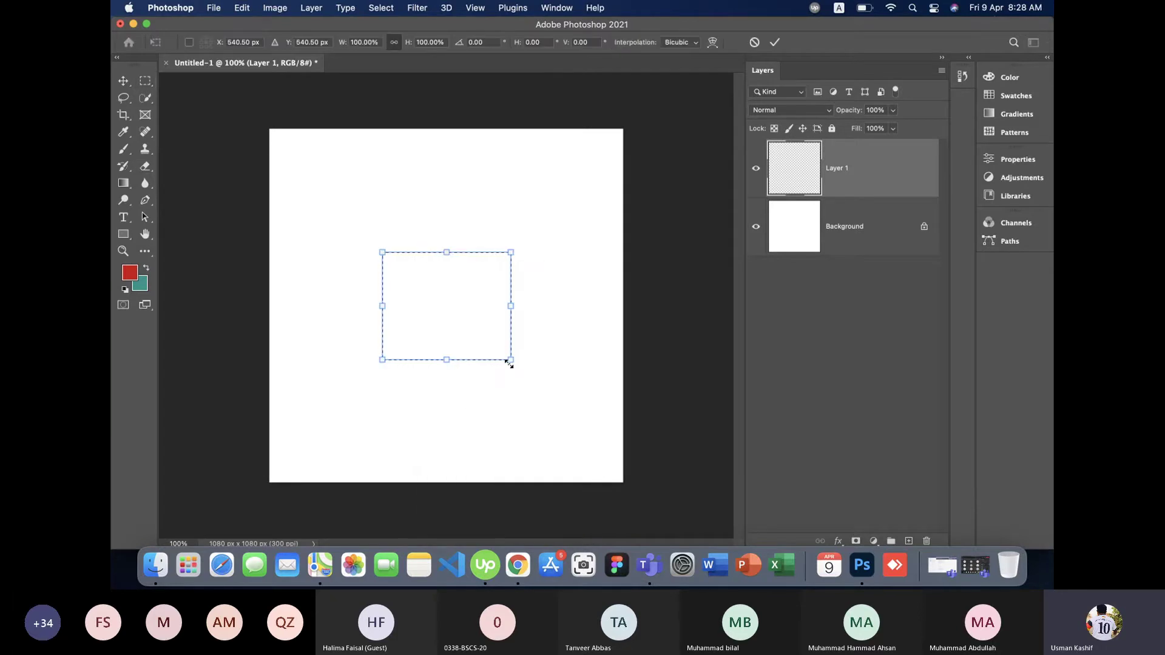
pyautogui.moveTo(508, 362); pyautogui.dragTo(570, 414)
pyautogui.press('Return')
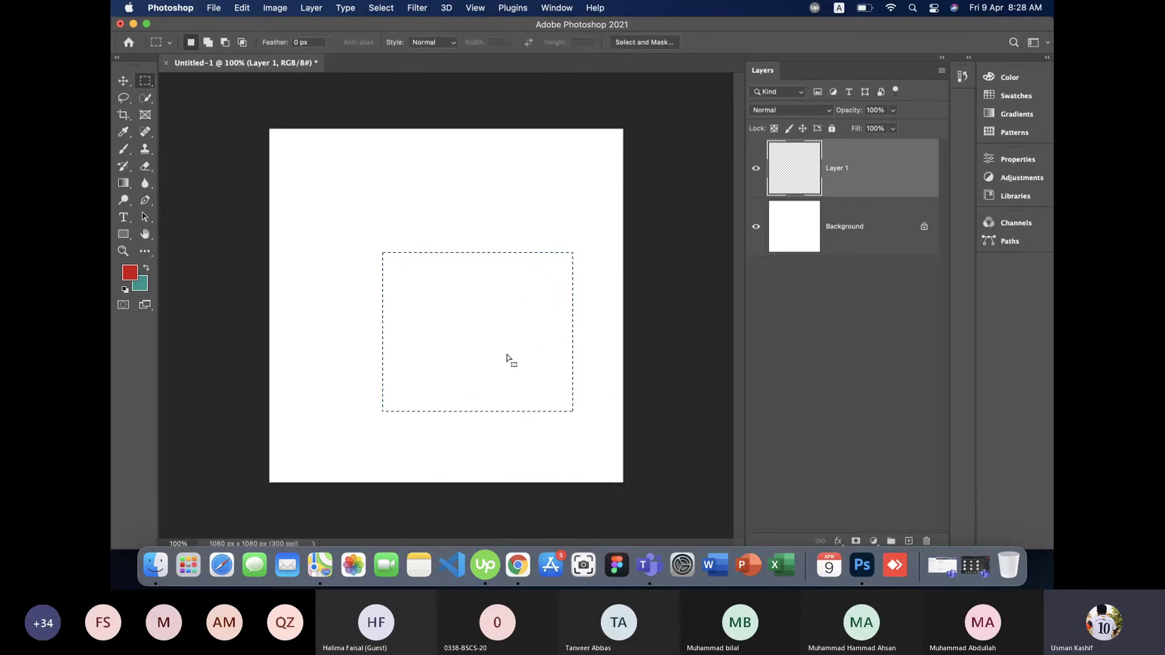
pyautogui.moveTo(508, 358)
pyautogui.mouseDown()
pyautogui.moveTo(511, 245)
pyautogui.moveTo(531, 208)
pyautogui.moveTo(421, 216)
pyautogui.moveTo(422, 280)
pyautogui.moveTo(503, 352)
pyautogui.mouseUp()
# Shrink the selection to under half its size and place it near the lower-left corner.
pyautogui.rightClick(428, 388)
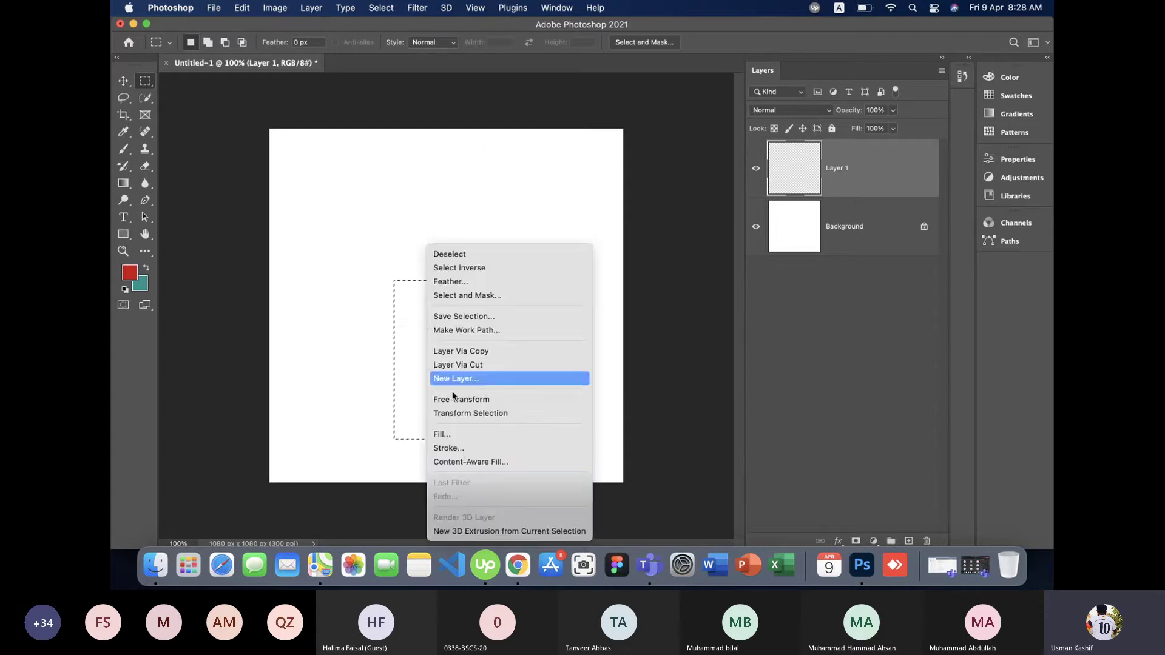
pyautogui.click(473, 414)
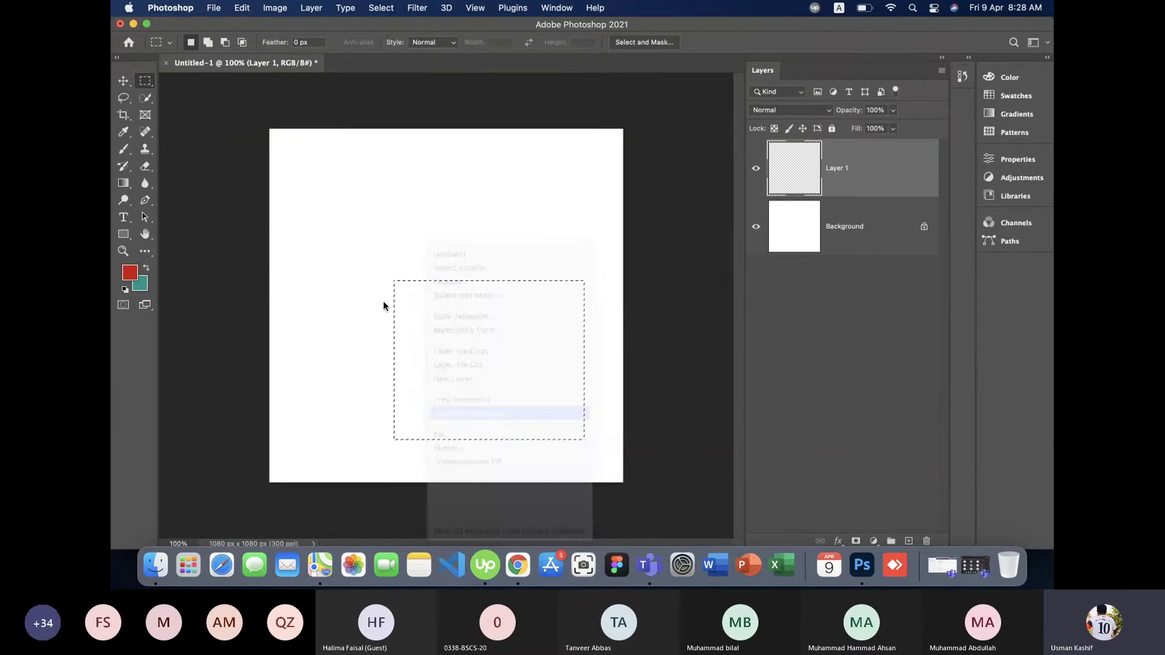
pyautogui.moveTo(394, 281)
pyautogui.mouseDown()
pyautogui.moveTo(442, 338)
pyautogui.moveTo(498, 368)
pyautogui.moveTo(332, 415)
pyautogui.mouseUp()
pyautogui.press('Return')
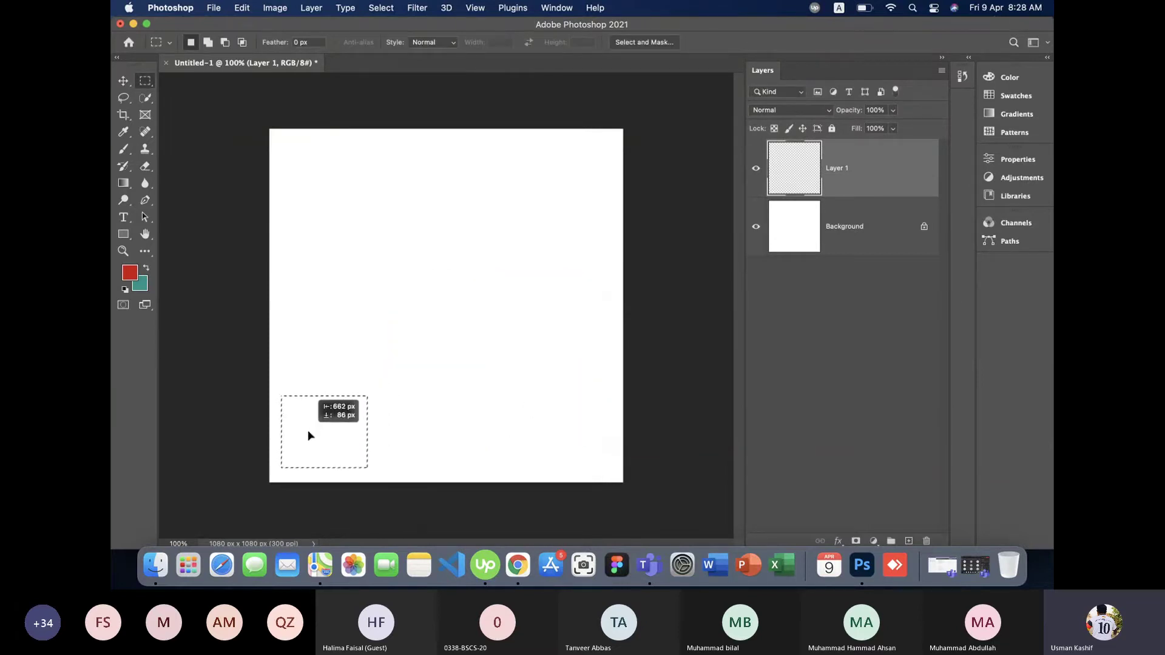
pyautogui.moveTo(305, 433); pyautogui.dragTo(309, 436)
# Fill red squares at the lower-left, top-right and top-left positions.
pyautogui.hotkey('alt', 'BackSpace')
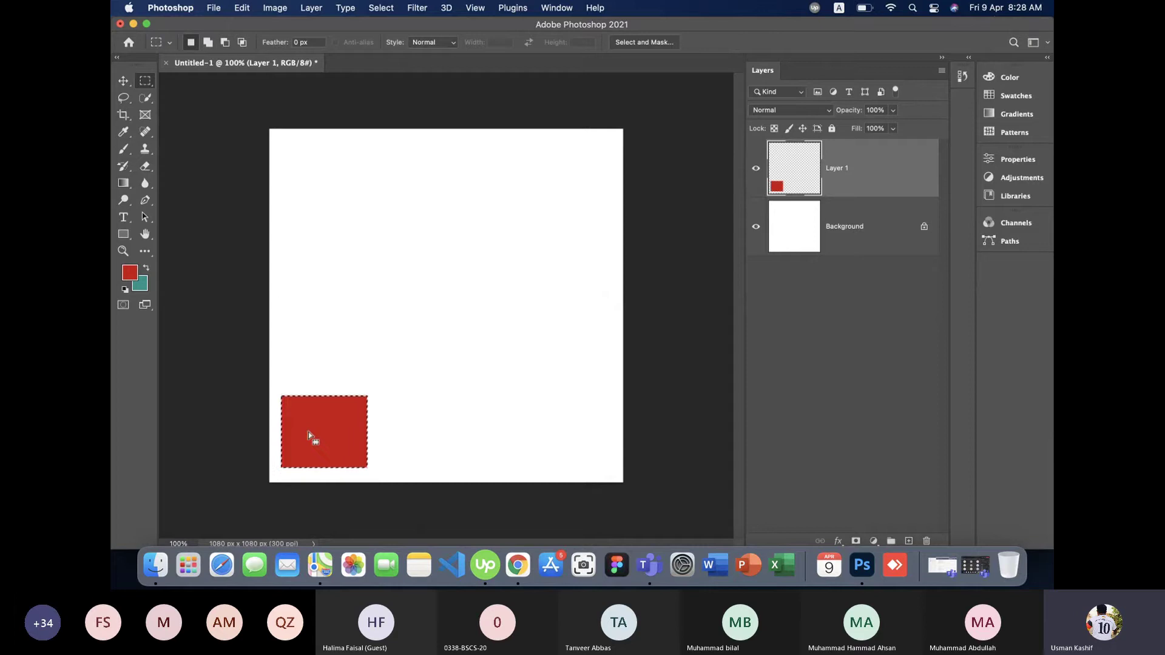
pyautogui.moveTo(315, 440)
pyautogui.mouseDown()
pyautogui.moveTo(497, 449)
pyautogui.moveTo(556, 182)
pyautogui.mouseUp()
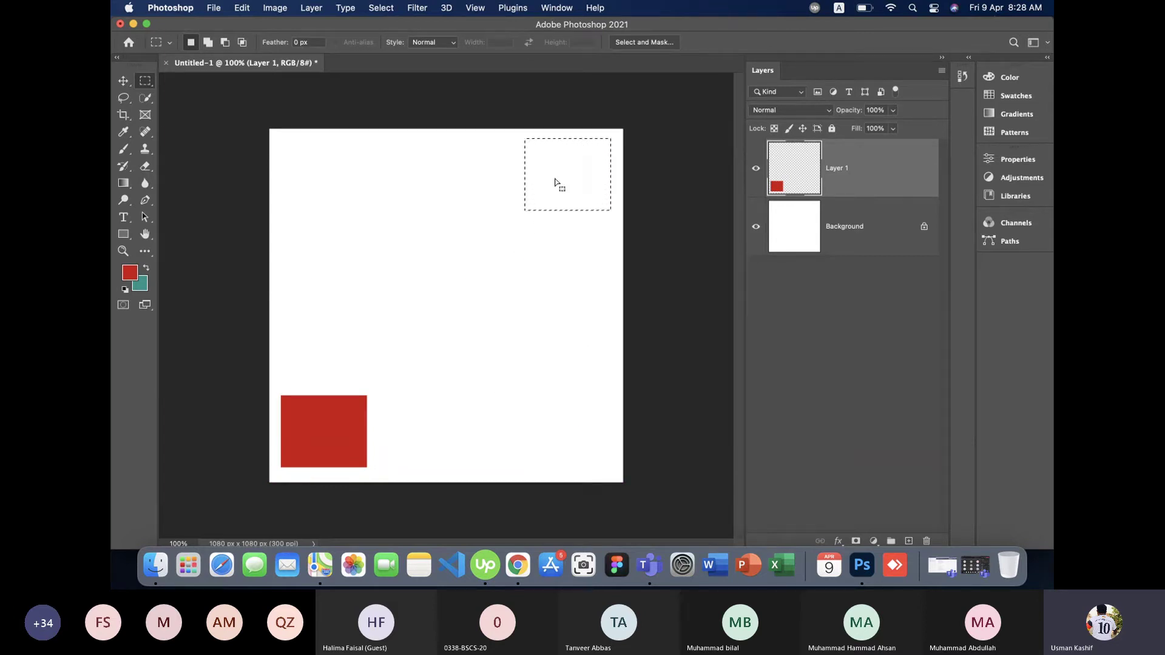
pyautogui.hotkey('alt', 'BackSpace')
pyautogui.moveTo(554, 180)
pyautogui.mouseDown()
pyautogui.moveTo(308, 180)
pyautogui.moveTo(528, 421)
pyautogui.moveTo(434, 193)
pyautogui.mouseUp()
pyautogui.hotkey('alt', 'BackSpace')
pyautogui.hotkey('alt', 'BackSpace')
pyautogui.hotkey('alt', 'BackSpace')
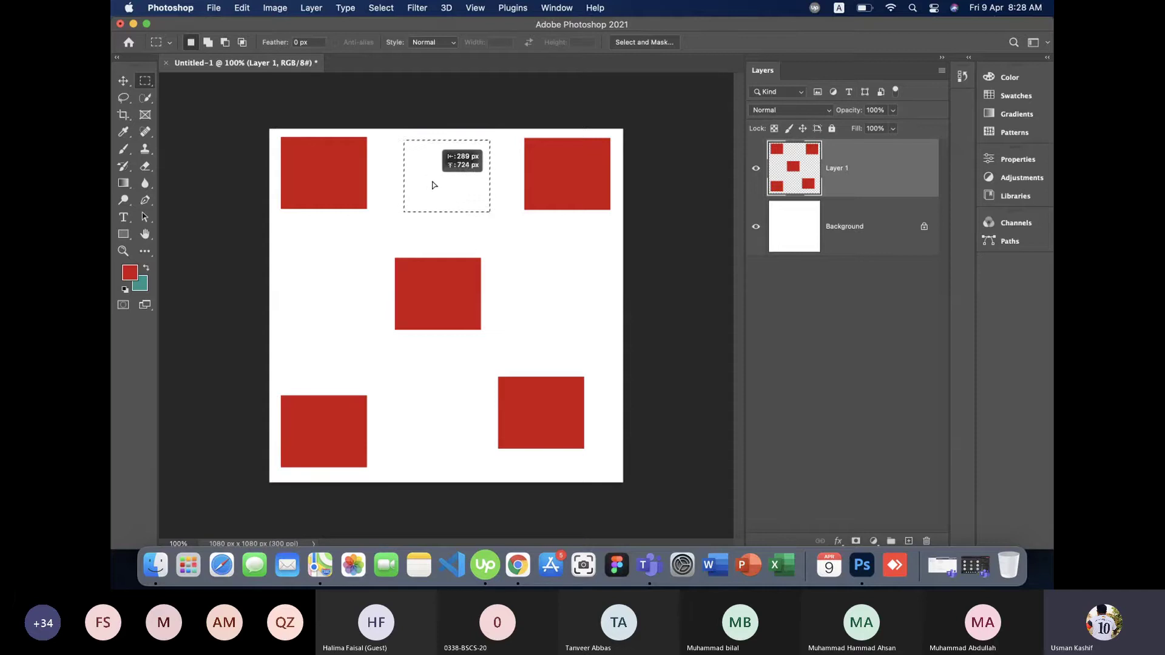
# Fill the top-centre and remaining empty square with red, then deselect.
pyautogui.moveTo(434, 193)
pyautogui.mouseDown()
pyautogui.moveTo(433, 179)
pyautogui.moveTo(314, 308)
pyautogui.mouseUp()
pyautogui.hotkey('alt', 'BackSpace')
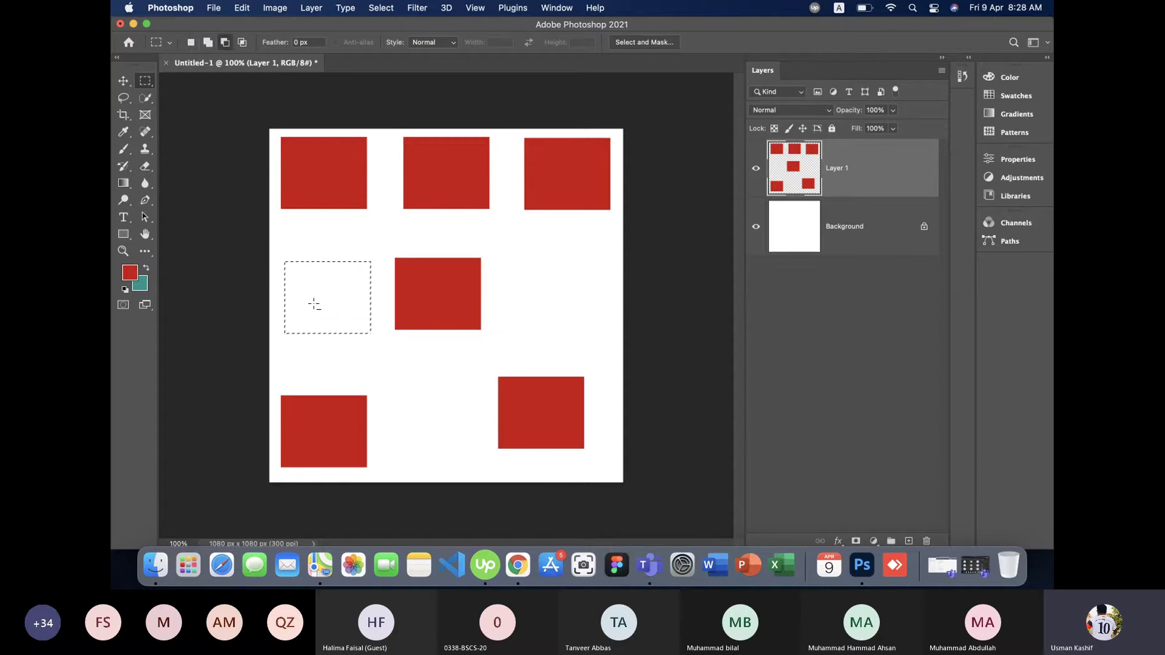
pyautogui.hotkey('alt', 'BackSpace')
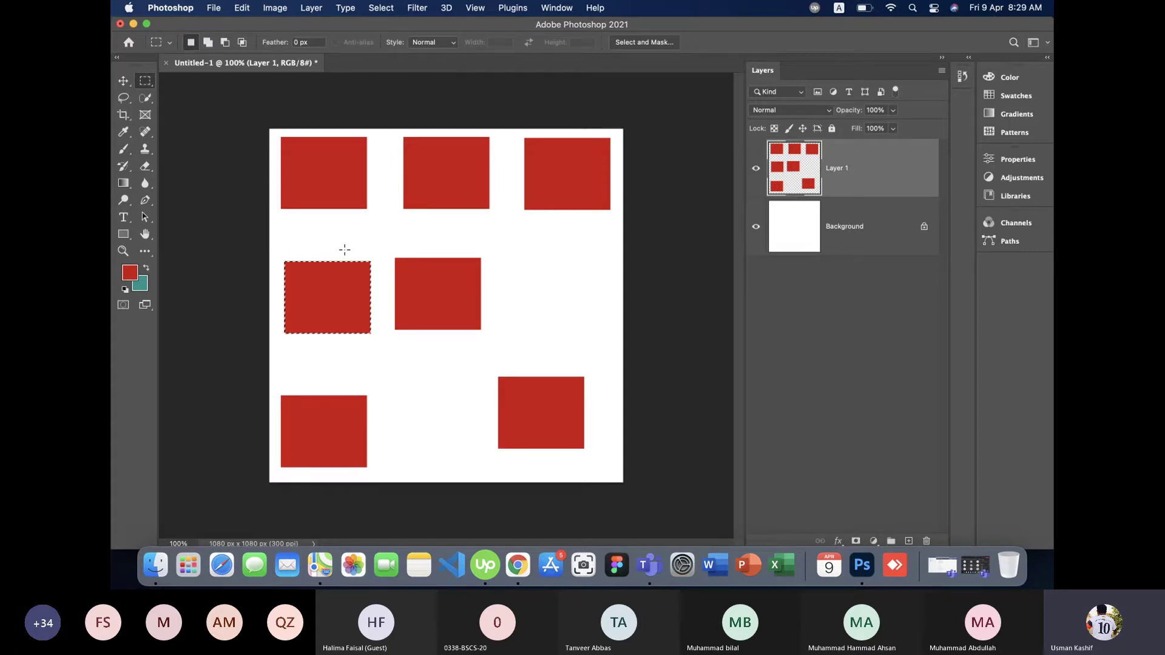
pyautogui.press('super+d')
# Delete Layer 1 with the red squares and create a fresh empty Layer 1.
pyautogui.press('BackSpace')
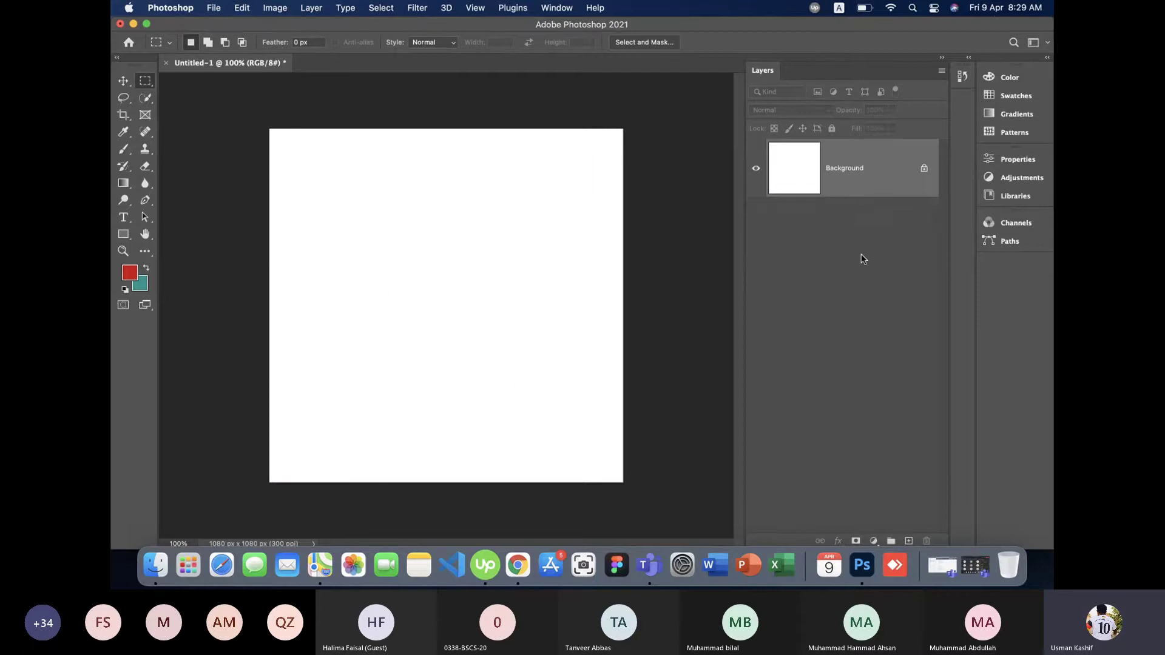
pyautogui.press('super+shift+n')
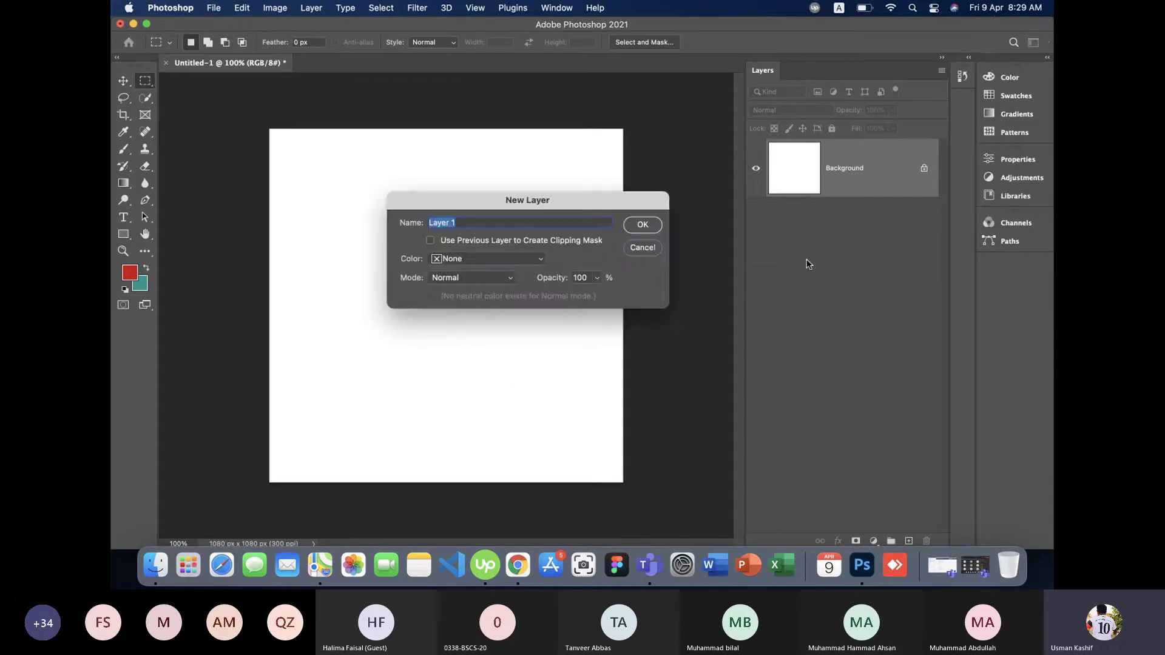
pyautogui.press('Return')
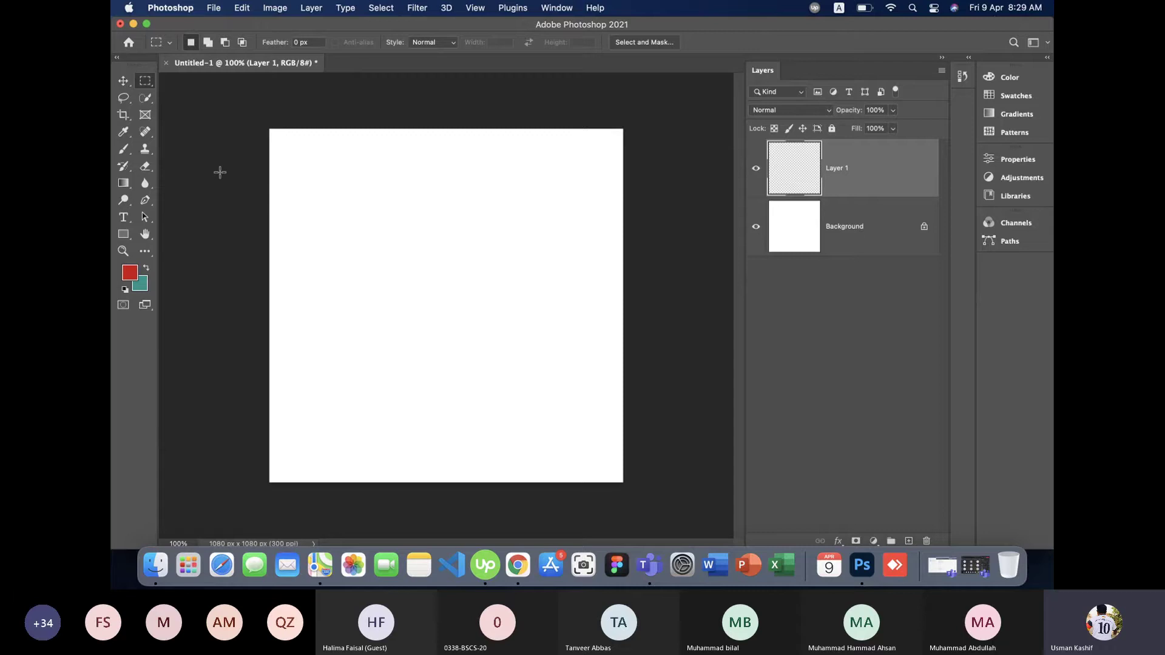
# Draw a rectangular marquee, then invert it and invert back through the context menu.
pyautogui.moveTo(327, 190)
pyautogui.mouseDown()
pyautogui.moveTo(463, 286)
pyautogui.moveTo(484, 322)
pyautogui.mouseUp()
pyautogui.moveTo(380, 257); pyautogui.dragTo(445, 254)
pyautogui.rightClick(439, 249)
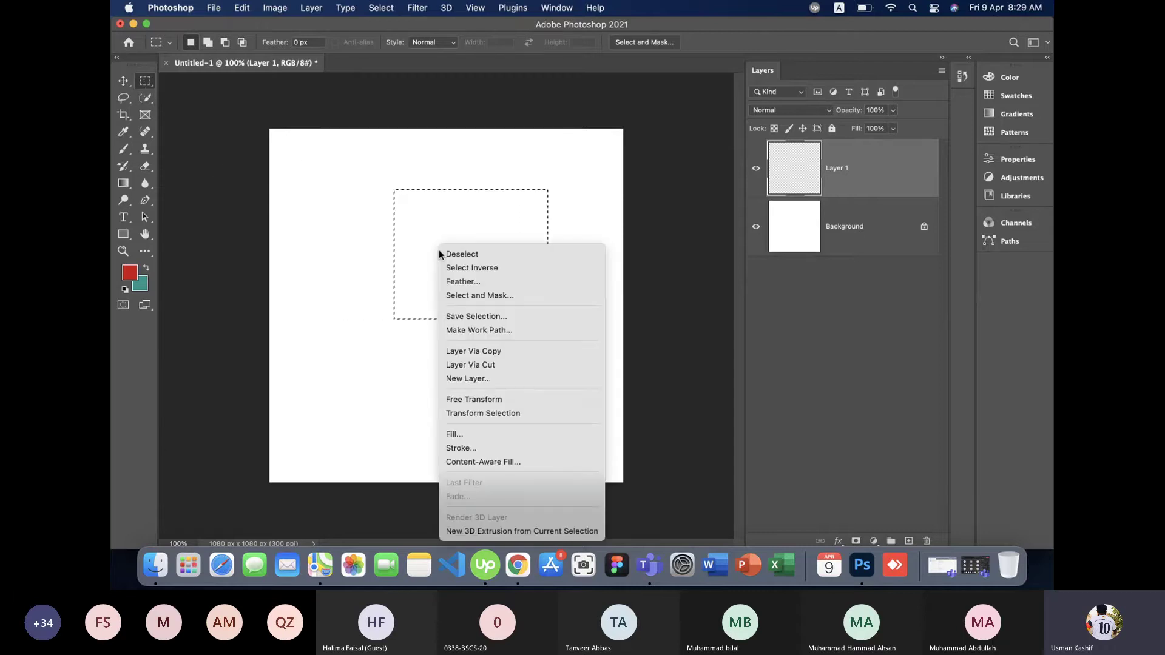
pyautogui.click(469, 267)
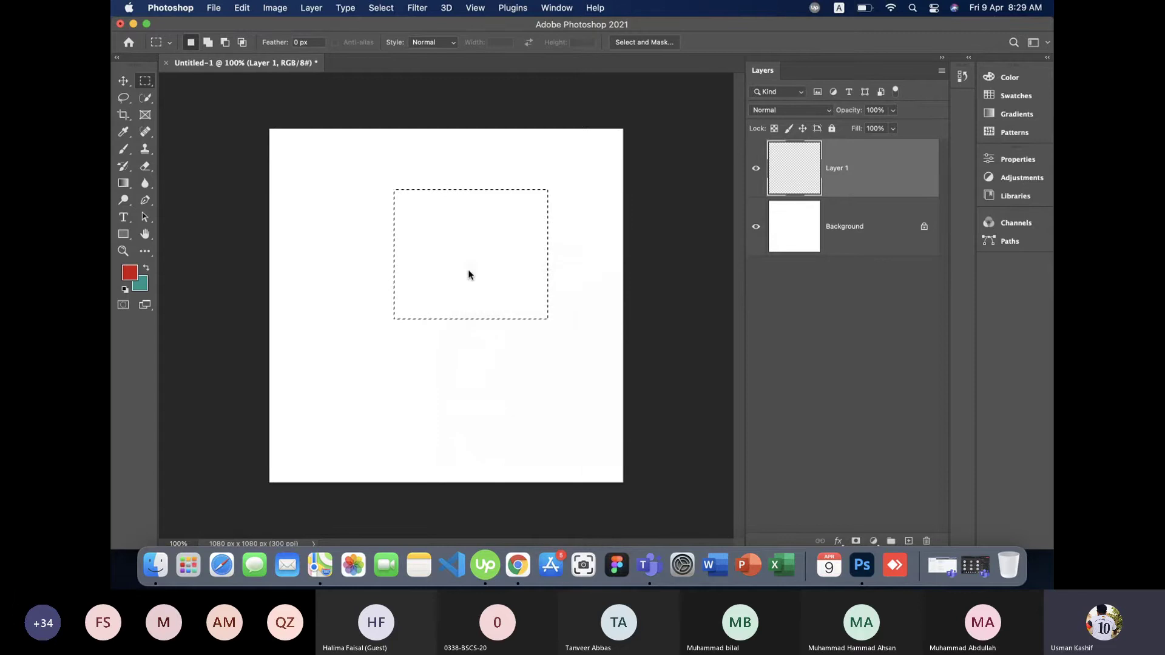
pyautogui.rightClick(327, 249)
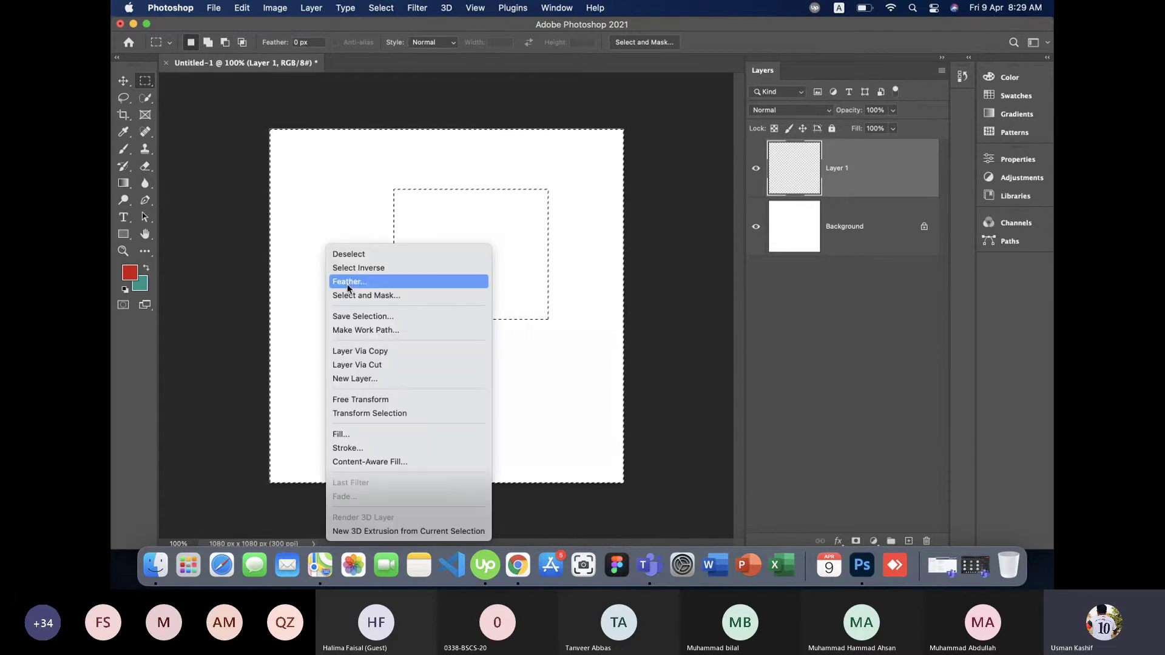
pyautogui.click(359, 269)
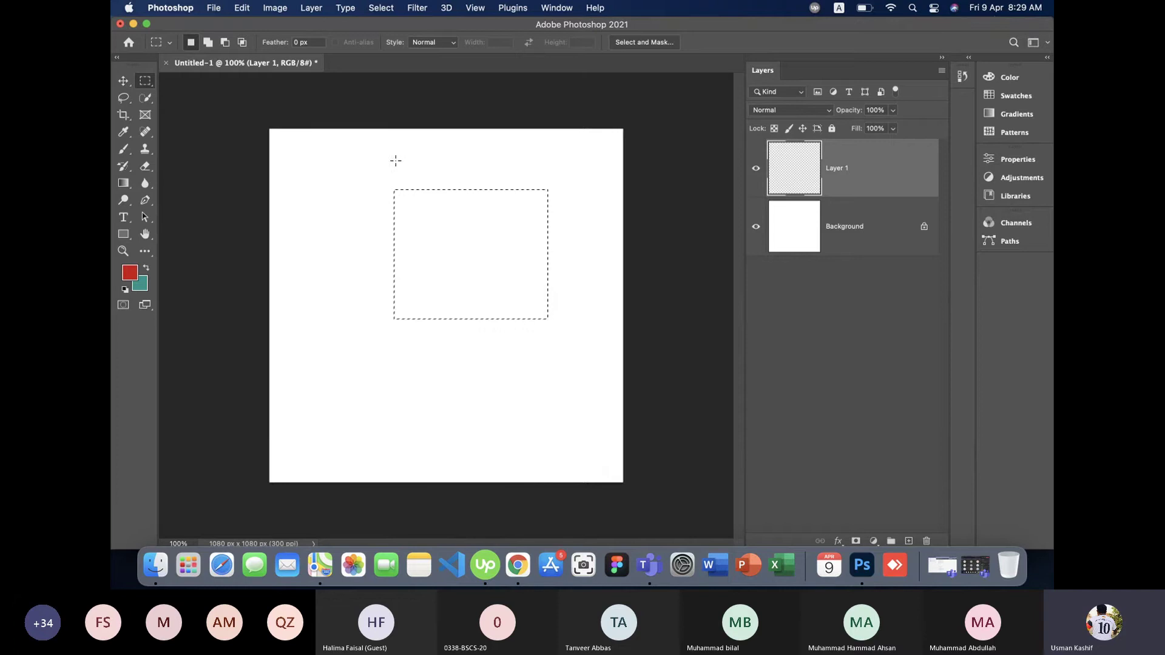
# Invert and restore the rectangle via the Select menu, then shift it down and left.
pyautogui.click(381, 8)
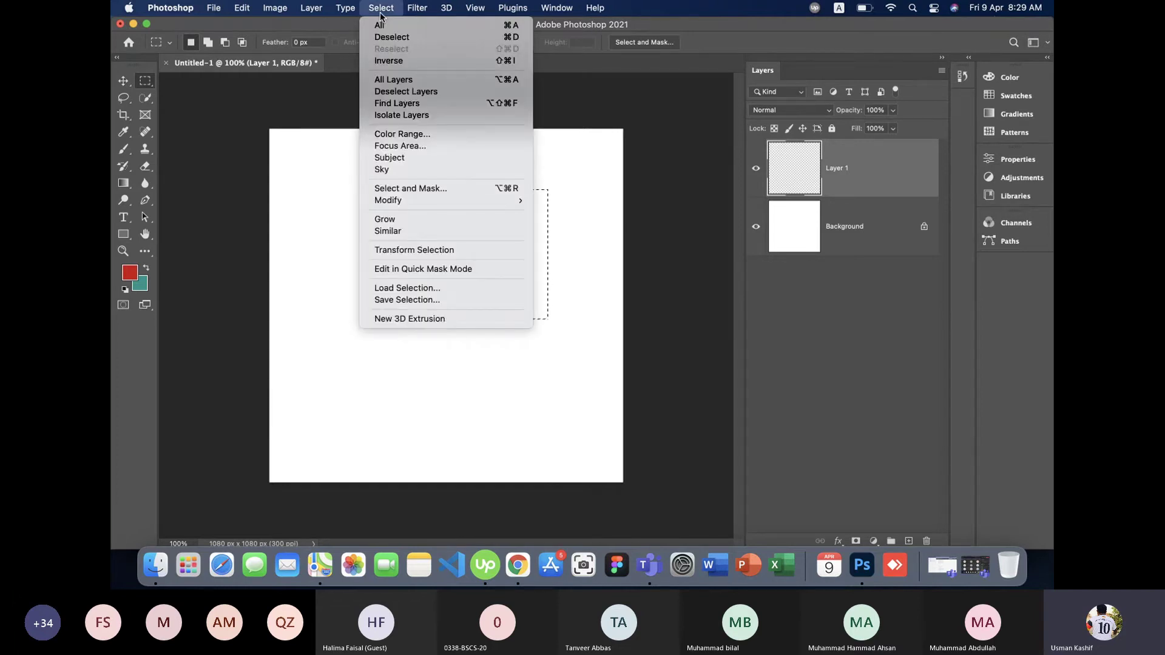
pyautogui.click(391, 61)
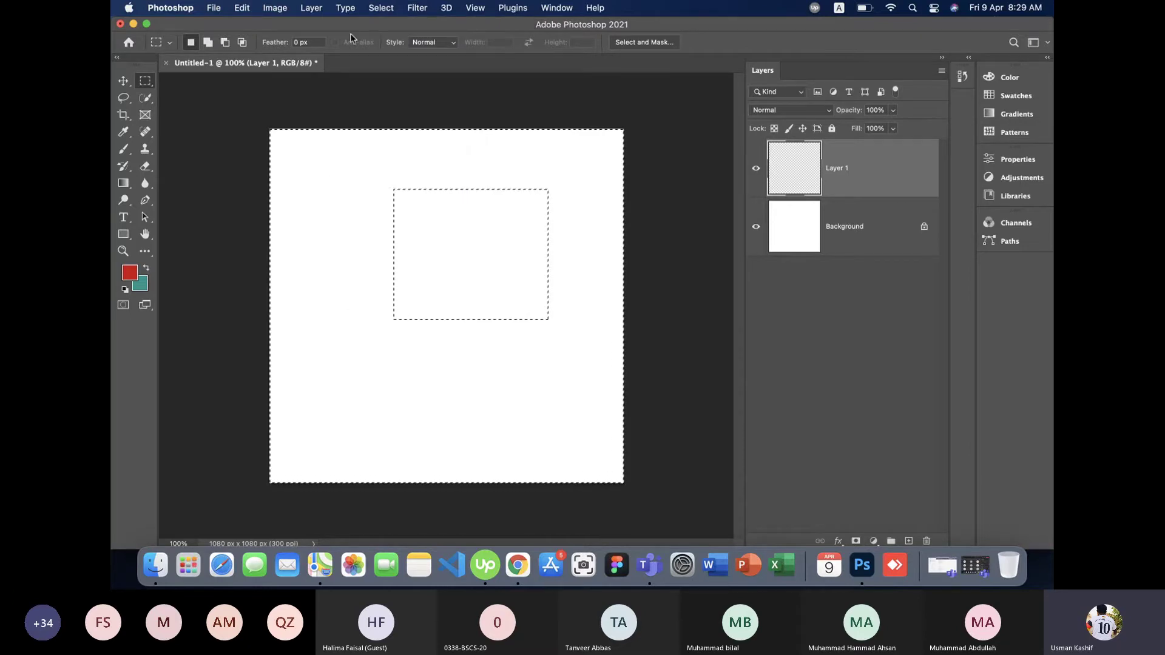
pyautogui.click(378, 8)
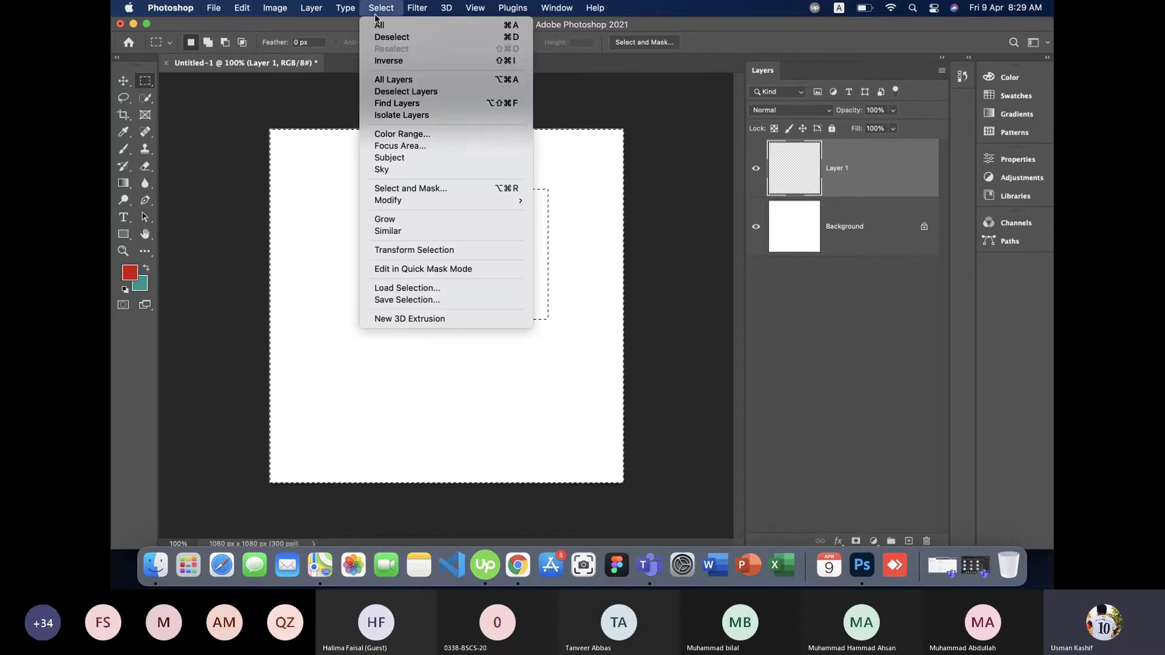
pyautogui.click(400, 61)
pyautogui.moveTo(475, 283); pyautogui.dragTo(471, 293)
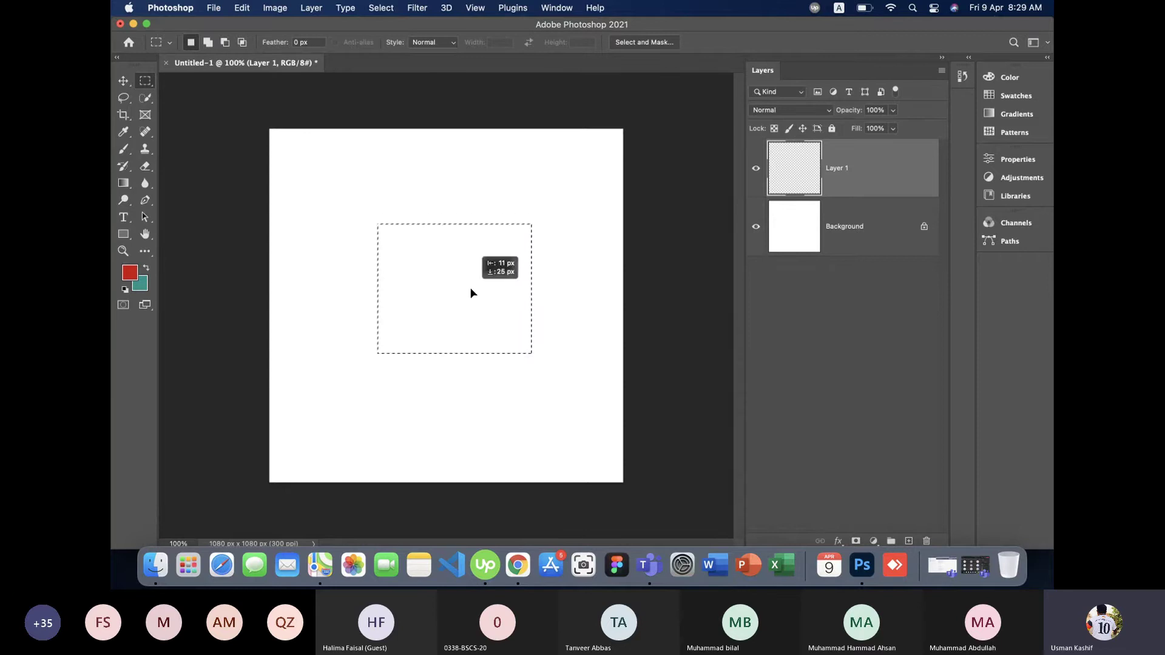
# Centre the rectangle on the canvas and toggle Shift+Cmd+I, ending with the selection inverted.
pyautogui.moveTo(471, 289); pyautogui.dragTo(459, 302)
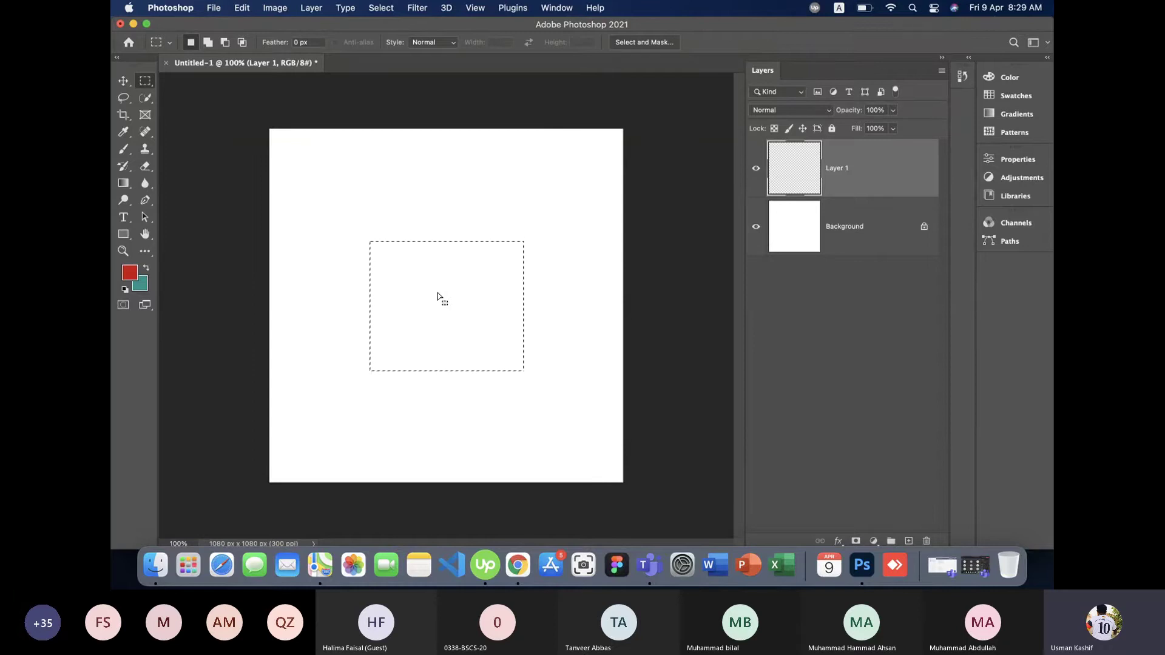
pyautogui.press('super+shift+i')
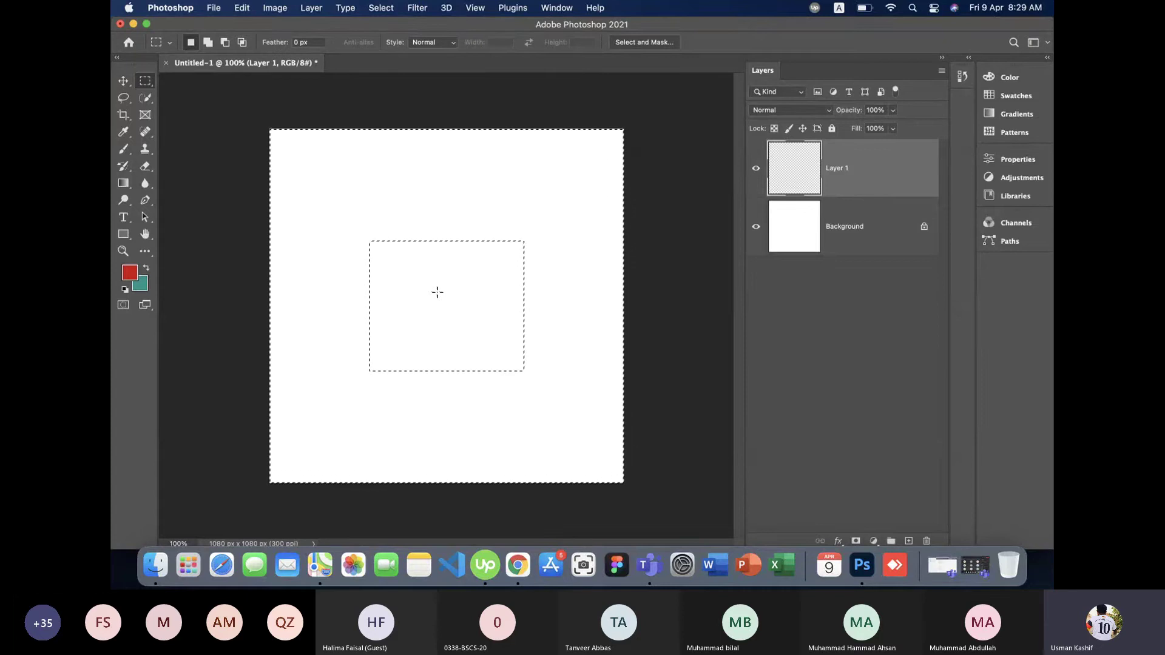
pyautogui.press('super+shift+i')
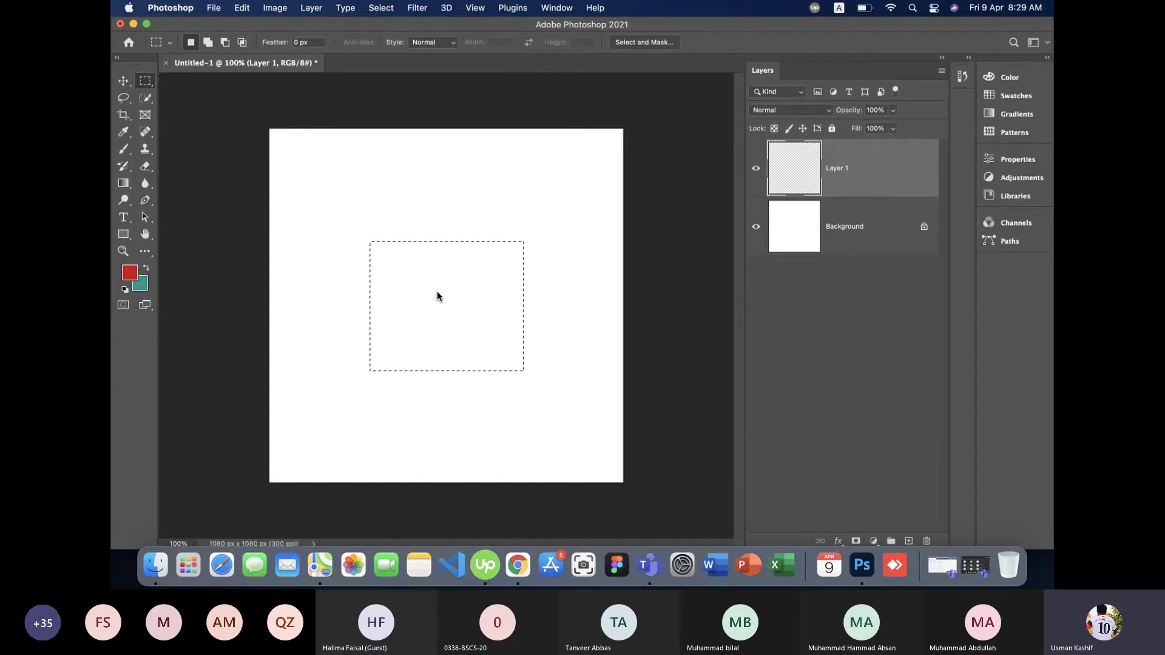
pyautogui.press('super+shift+i')
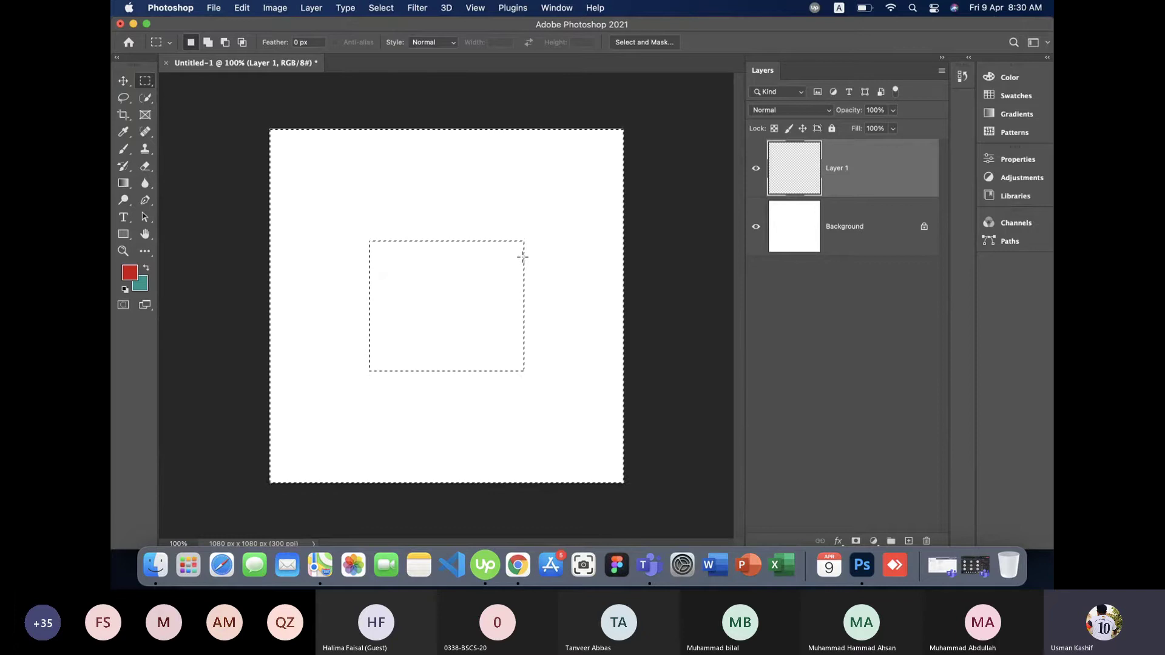
# Deselect everything with Cmd+D, leaving no selection outline on the blank canvas.
pyautogui.press('super+d')
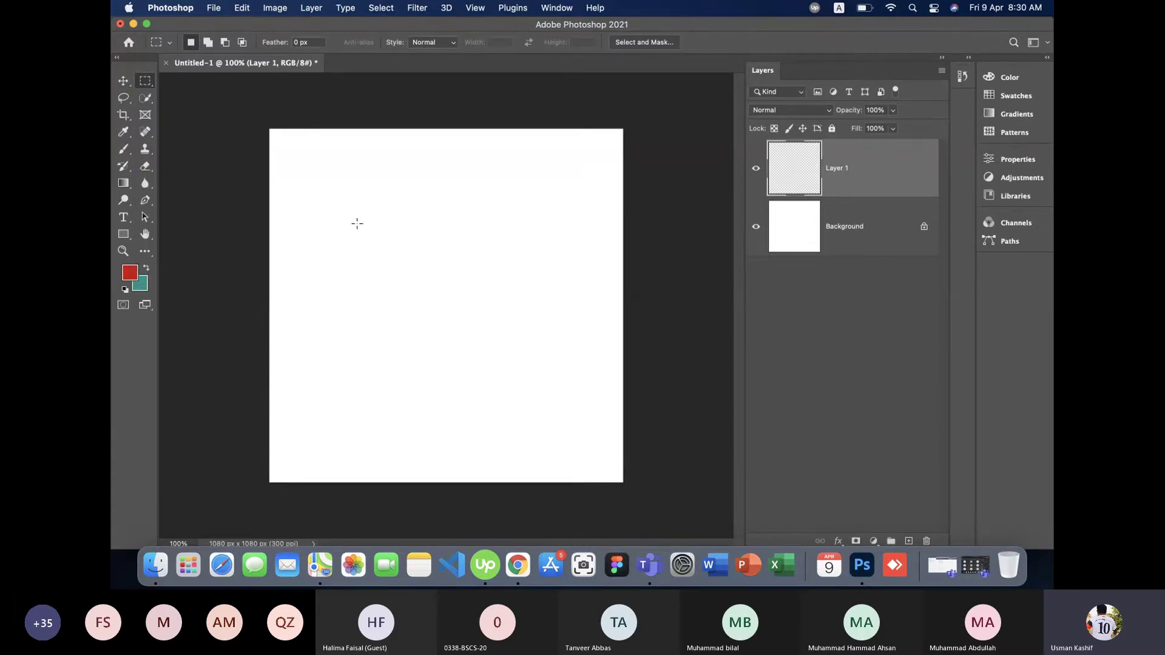
# Fill a wide rectangular marquee near the canvas centre with red and deselect.
pyautogui.moveTo(357, 224); pyautogui.dragTo(507, 298)
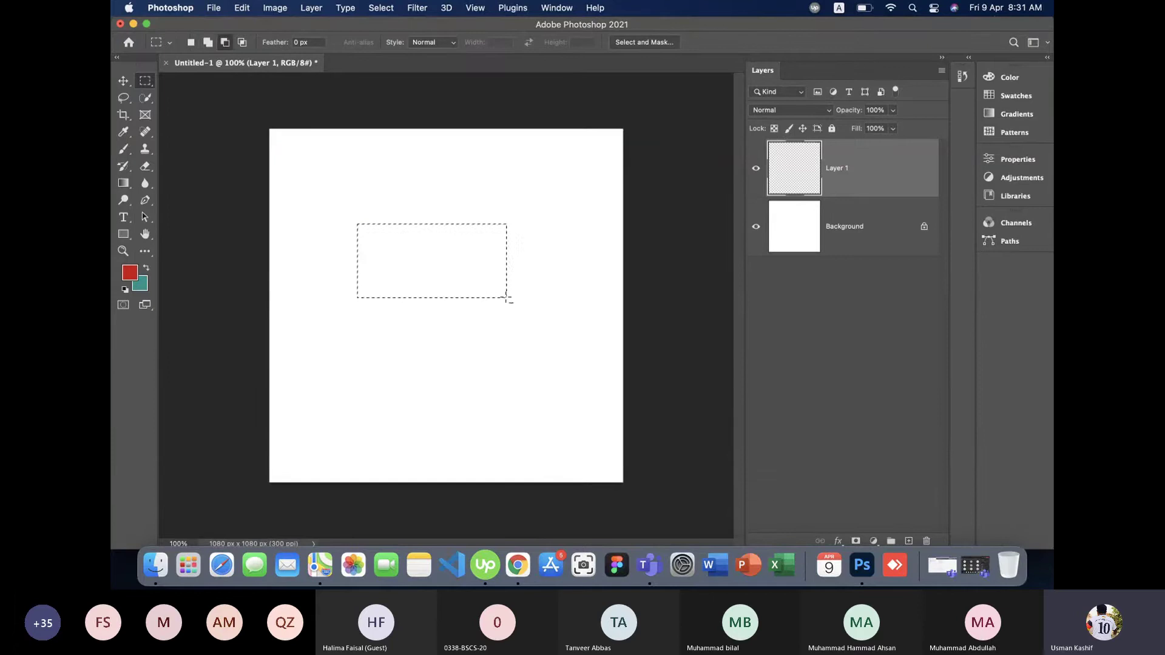
pyautogui.hotkey('alt', 'BackSpace')
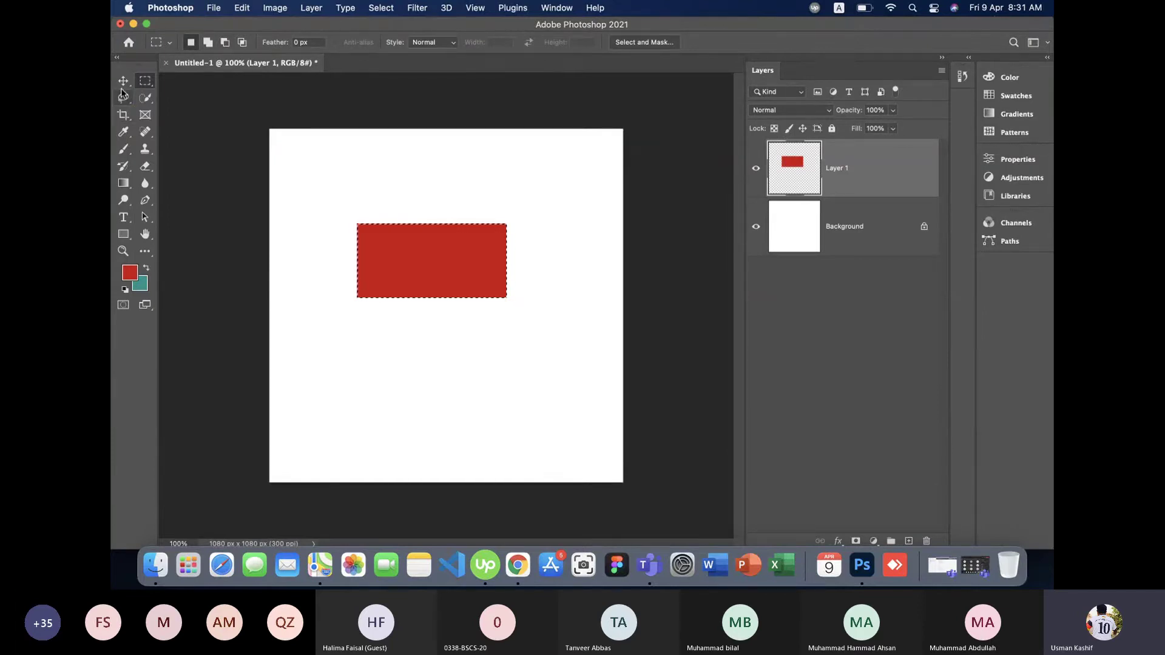
pyautogui.press('super+d')
# Resize the red rectangle with the Move tool, enlarging it toward the lower left.
pyautogui.click(123, 81)
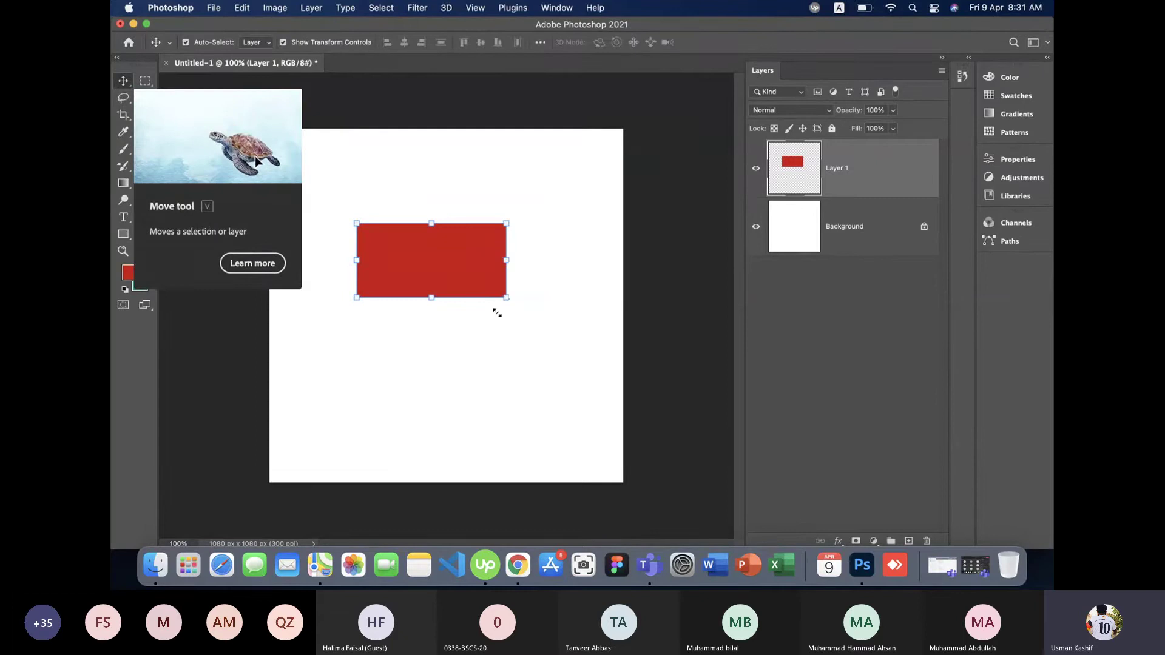
pyautogui.moveTo(500, 308); pyautogui.dragTo(497, 305)
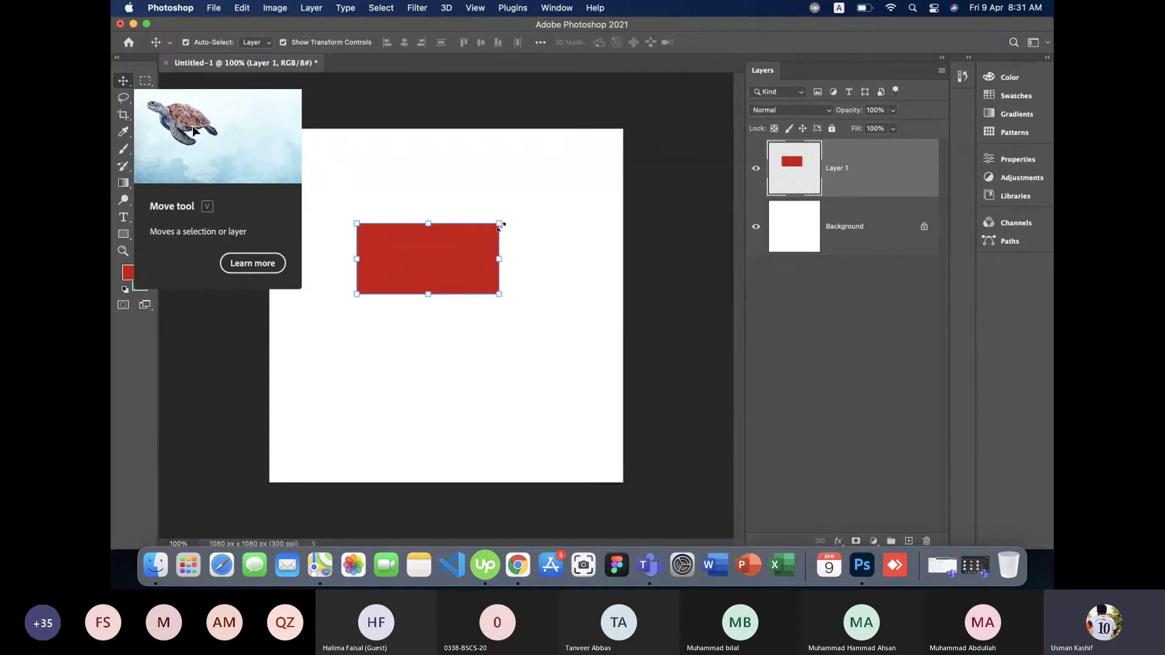
pyautogui.moveTo(499, 224)
pyautogui.mouseDown()
pyautogui.moveTo(562, 175)
pyautogui.moveTo(487, 229)
pyautogui.mouseUp()
pyautogui.press('Return')
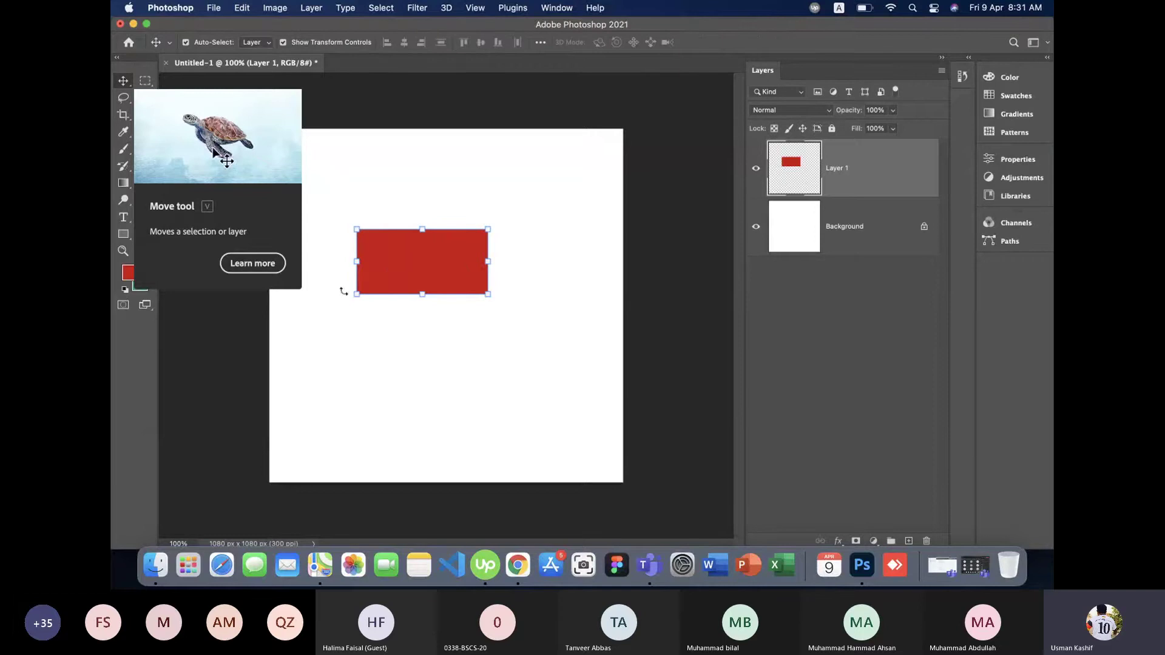
pyautogui.moveTo(364, 296); pyautogui.dragTo(347, 304)
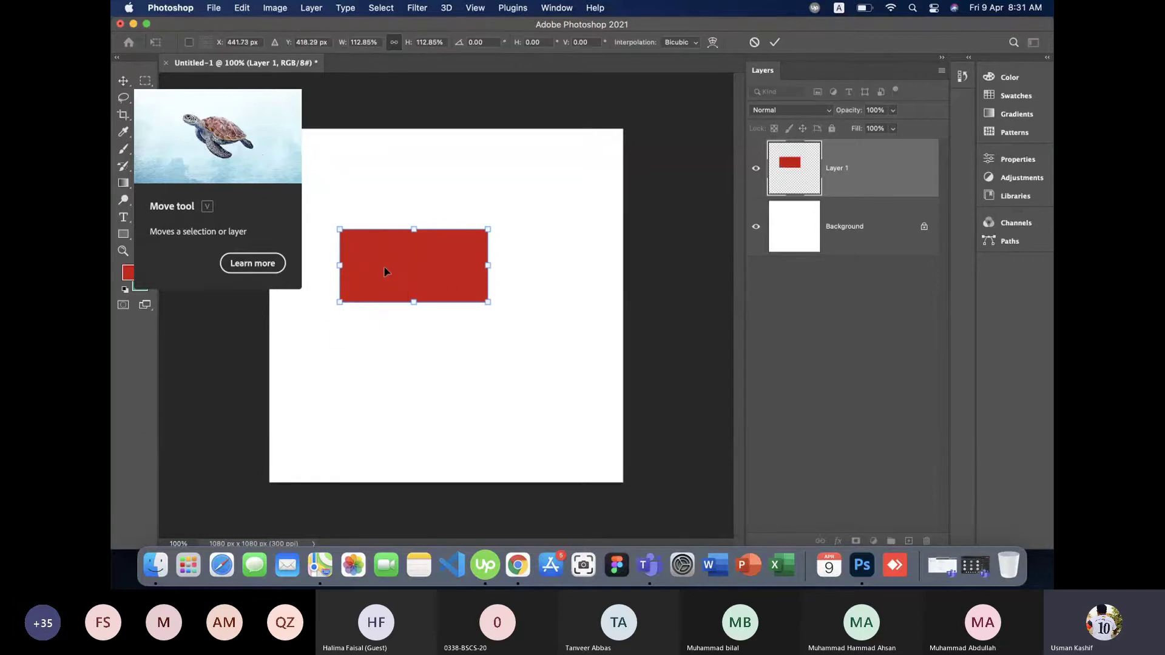
pyautogui.press('Return')
# Fine-tune the rectangle's size and position just above centre, checking its distances to the canvas edges.
pyautogui.moveTo(488, 303); pyautogui.dragTo(478, 312)
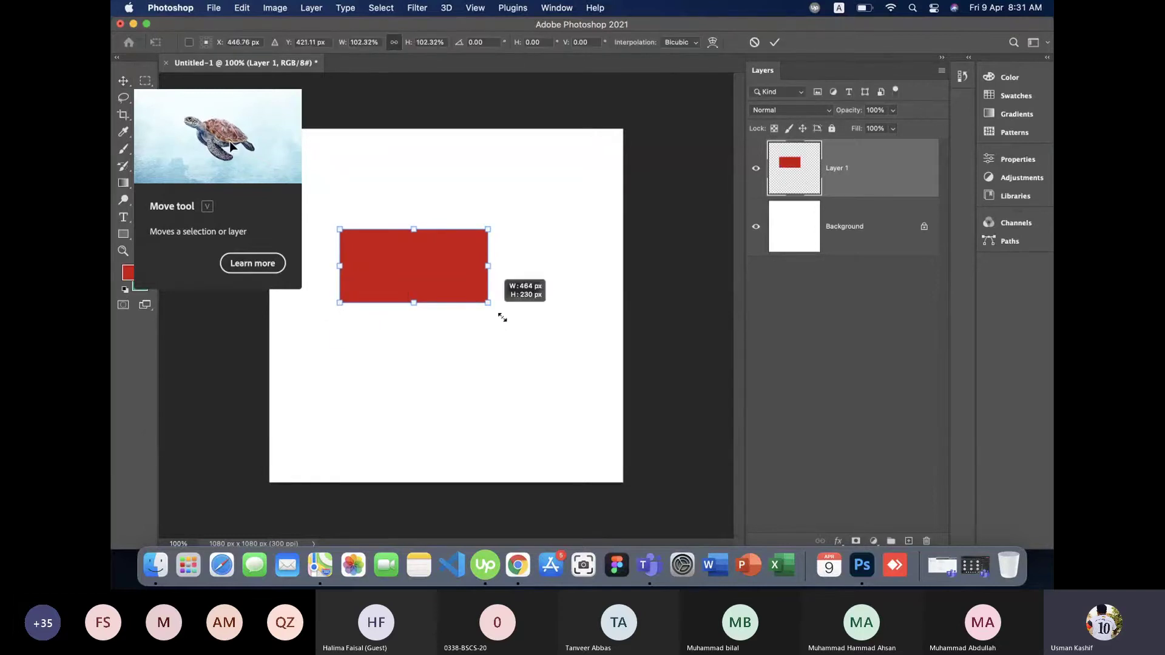
pyautogui.press('Return')
pyautogui.moveTo(403, 282); pyautogui.dragTo(426, 282)
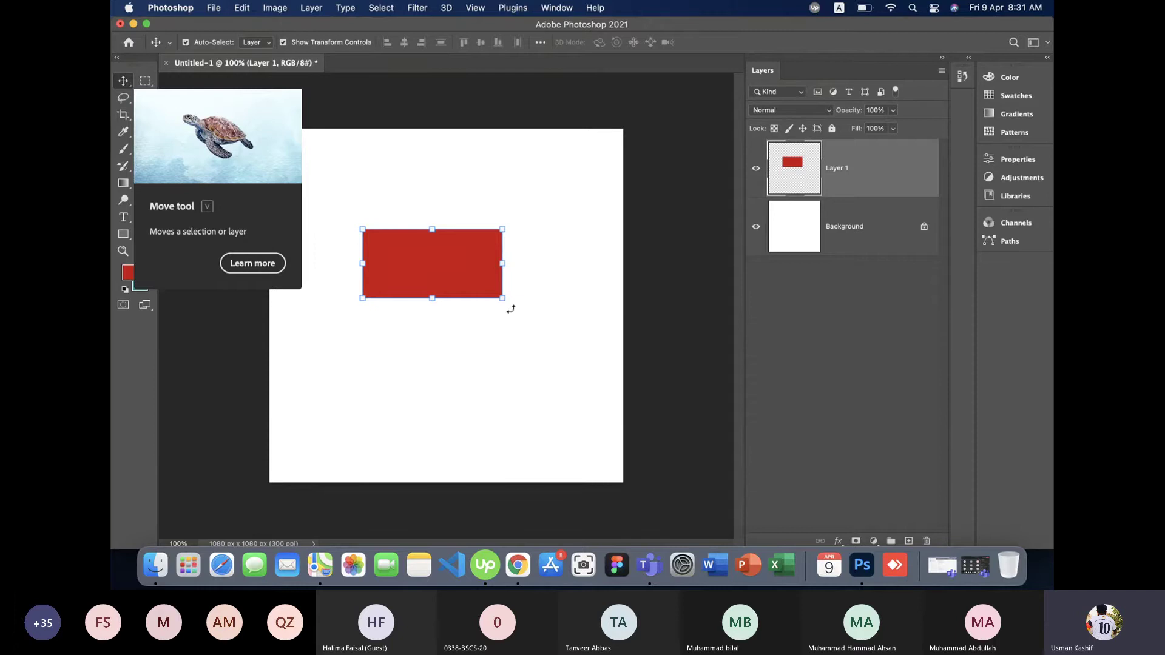
pyautogui.moveTo(503, 299)
pyautogui.mouseDown()
pyautogui.moveTo(467, 281)
pyautogui.moveTo(518, 306)
pyautogui.mouseUp()
pyautogui.moveTo(445, 289); pyautogui.dragTo(439, 310)
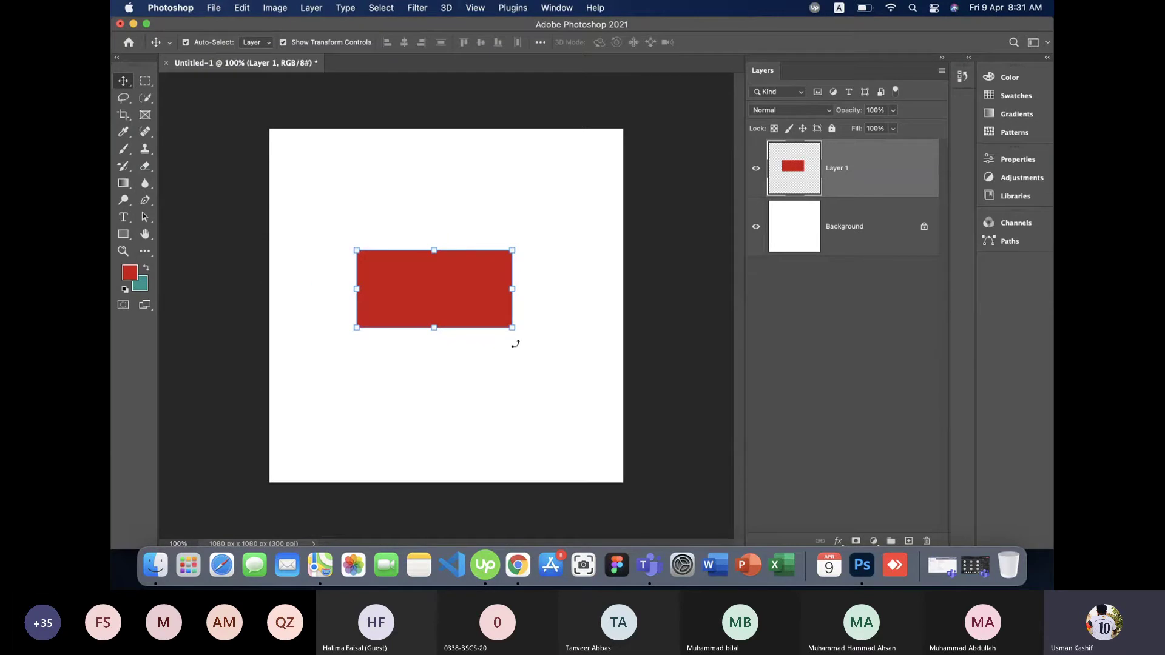
pyautogui.press('super')
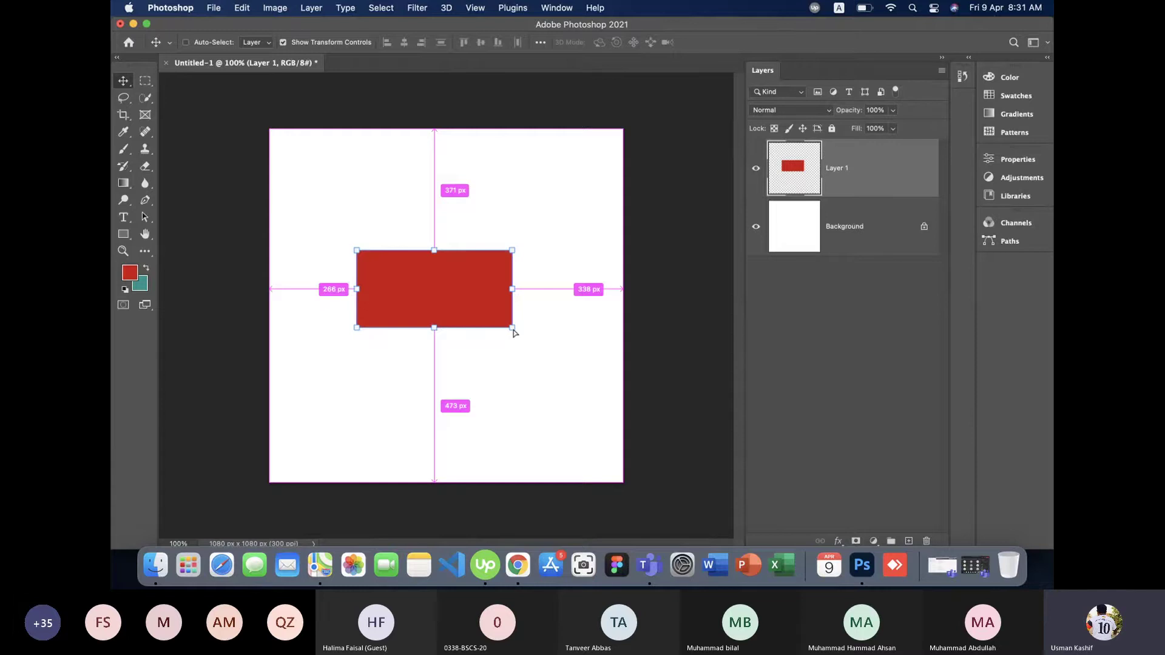
# Skew the red rectangle into an upward-slanting parallelogram and move it up toward the top-left.
pyautogui.moveTo(513, 331)
pyautogui.mouseDown()
pyautogui.moveTo(499, 337)
pyautogui.moveTo(527, 290)
pyautogui.moveTo(504, 297)
pyautogui.moveTo(513, 333)
pyautogui.moveTo(557, 214)
pyautogui.moveTo(518, 358)
pyautogui.moveTo(383, 407)
pyautogui.moveTo(518, 233)
pyautogui.moveTo(512, 198)
pyautogui.moveTo(533, 241)
pyautogui.mouseUp()
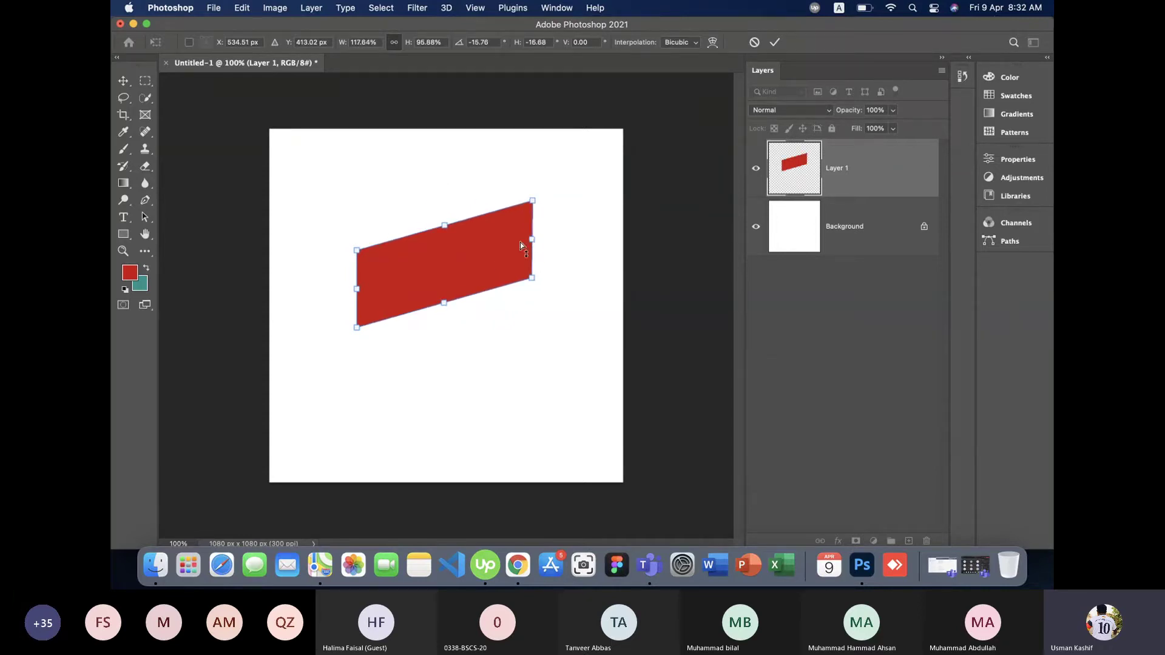
pyautogui.press('Return')
pyautogui.moveTo(464, 289)
pyautogui.mouseDown()
pyautogui.moveTo(439, 254)
pyautogui.moveTo(438, 214)
pyautogui.mouseUp()
pyautogui.click(495, 305)
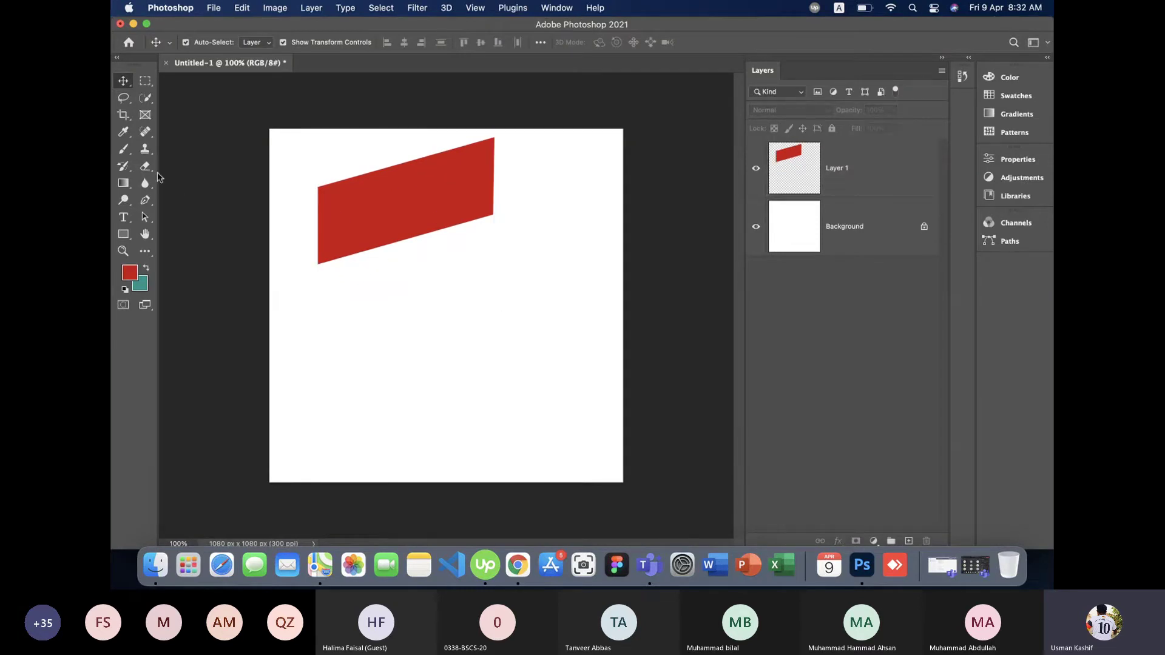
pyautogui.click(145, 81)
# Draw a rectangular selection below the red shape, slant it with Transform Selection, then deselect.
pyautogui.moveTo(354, 296); pyautogui.dragTo(502, 401)
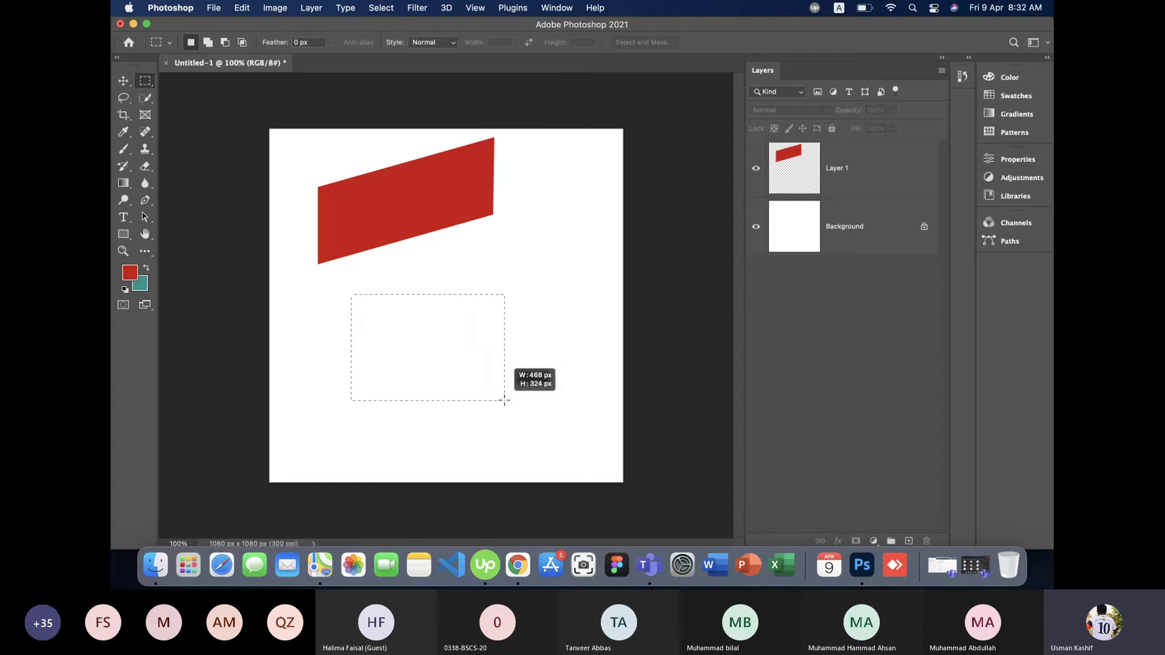
pyautogui.rightClick(437, 360)
pyautogui.click(493, 413)
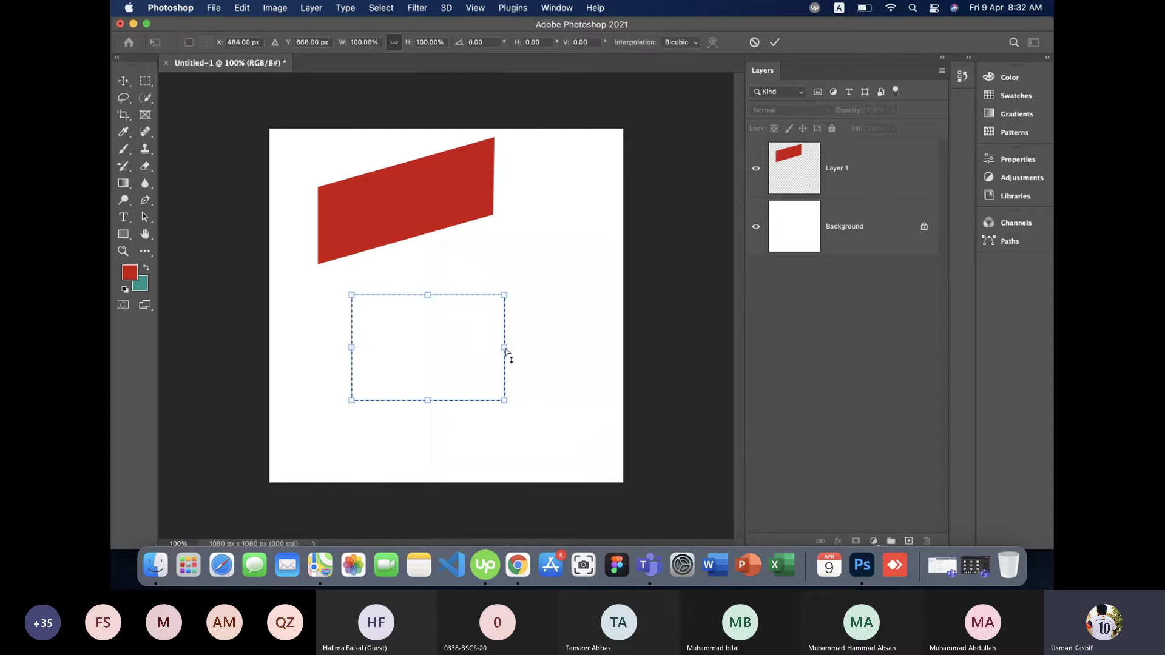
pyautogui.moveTo(504, 347); pyautogui.dragTo(559, 260)
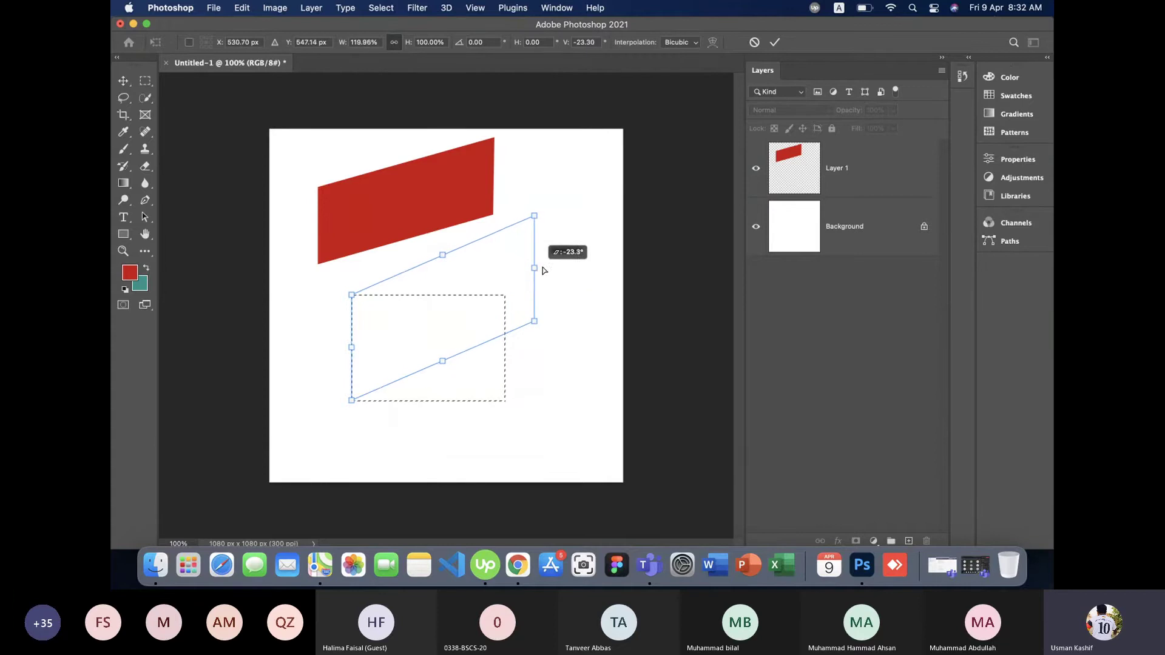
pyautogui.press('Return')
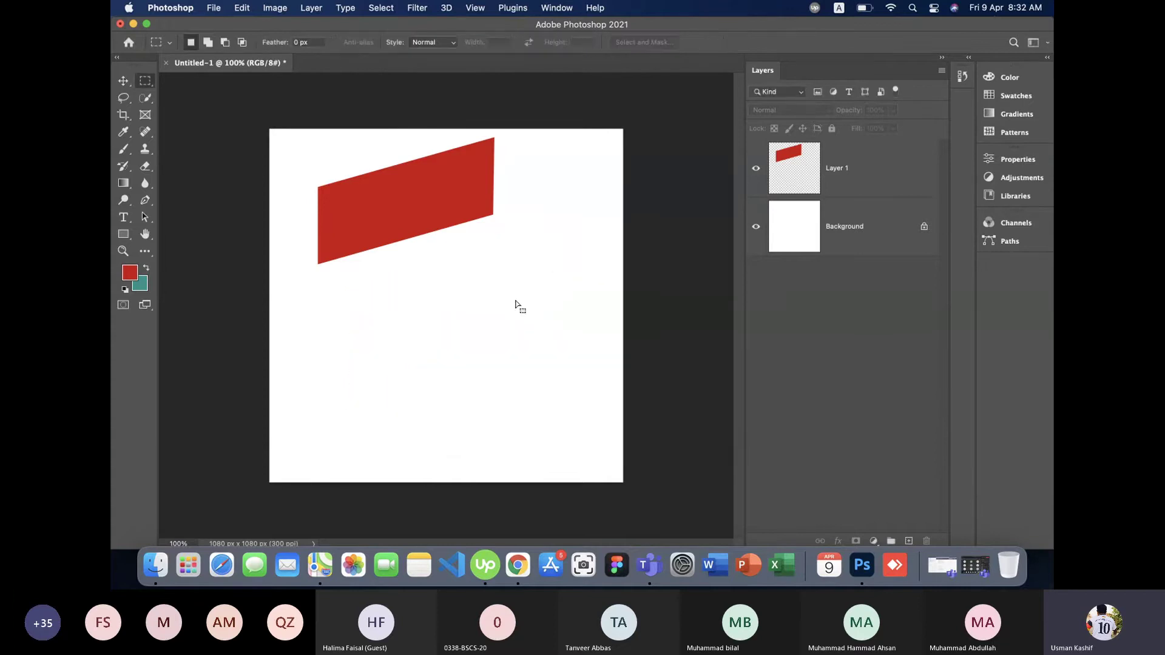
pyautogui.hotkey('ctrl', 'd')
# Fill a new rectangular selection below the red shape with teal on Layer 1.
pyautogui.moveTo(359, 318); pyautogui.dragTo(536, 389)
pyautogui.click(870, 168)
pyautogui.hotkey('ctrl', 'BackSpace')
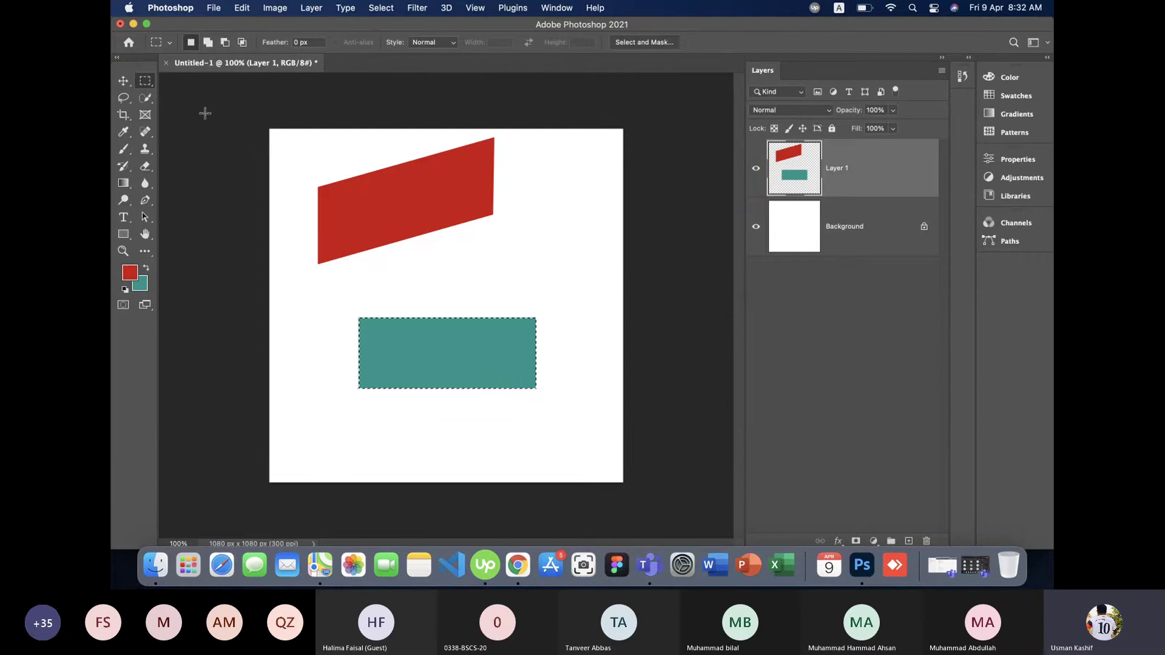
# Skew the teal rectangle to rise on its right, widen it leftward, and deselect.
pyautogui.click(124, 80)
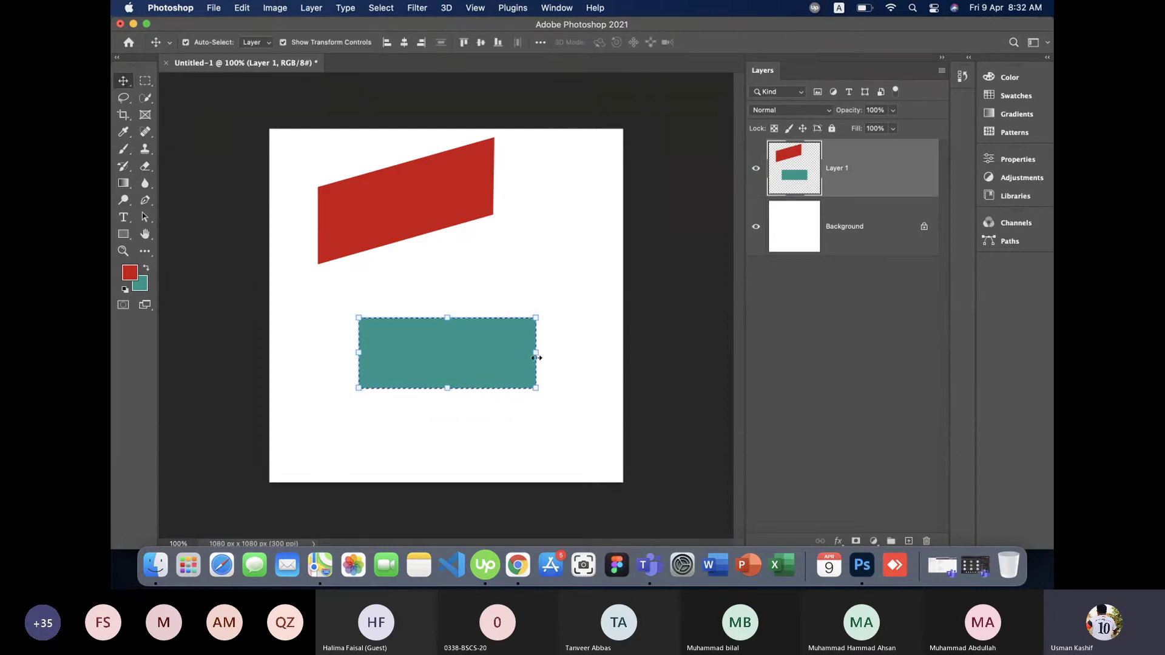
pyautogui.moveTo(536, 359); pyautogui.dragTo(570, 264)
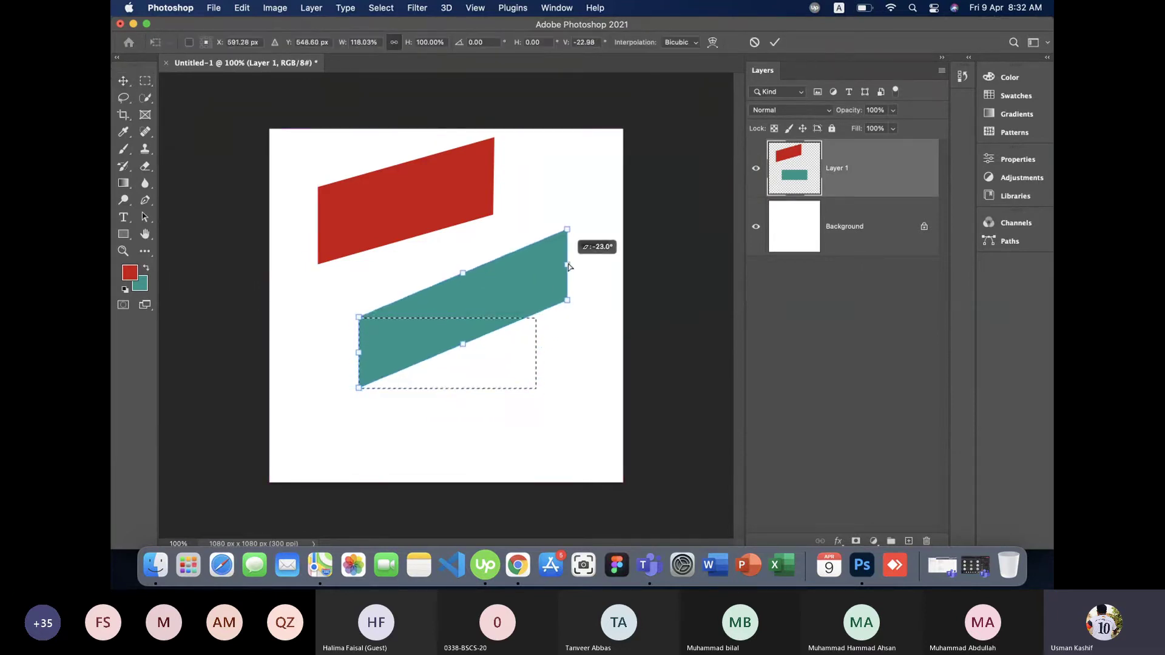
pyautogui.moveTo(358, 353); pyautogui.dragTo(332, 370)
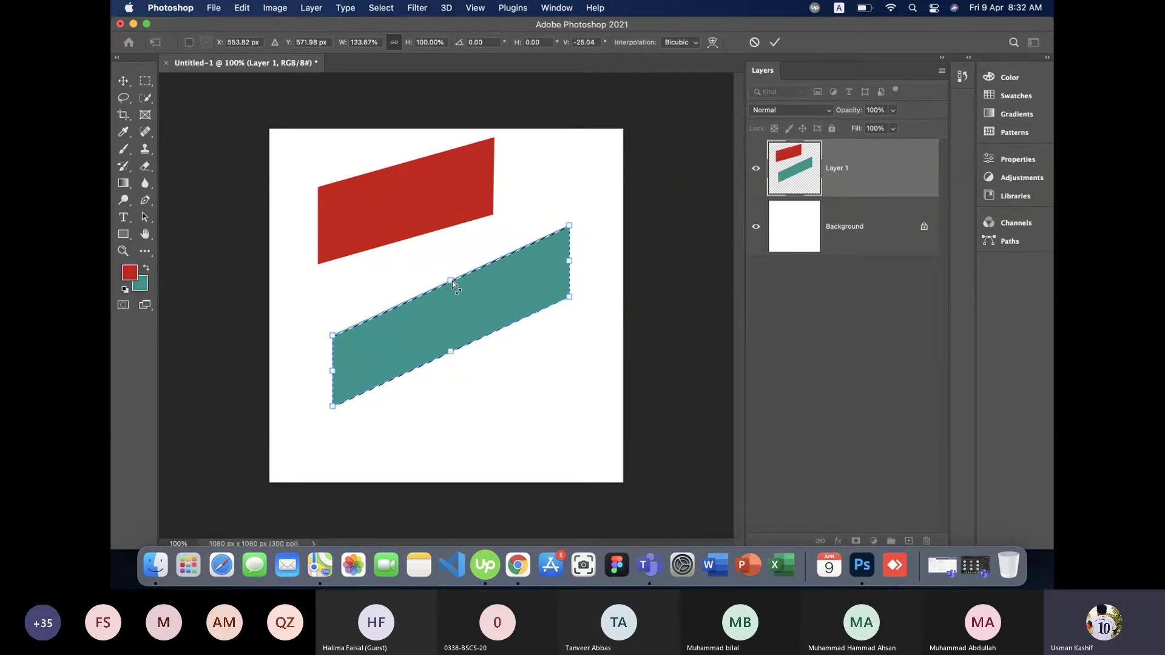
pyautogui.moveTo(456, 284)
pyautogui.mouseDown()
pyautogui.moveTo(407, 297)
pyautogui.moveTo(408, 286)
pyautogui.mouseUp()
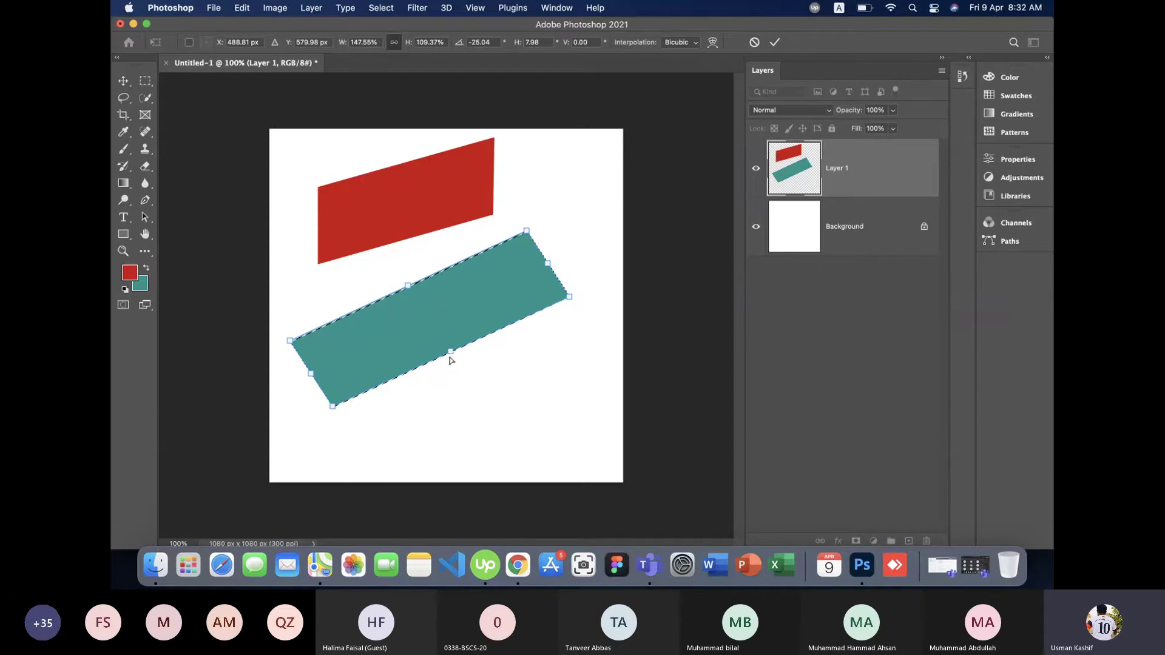
pyautogui.moveTo(451, 361); pyautogui.dragTo(427, 366)
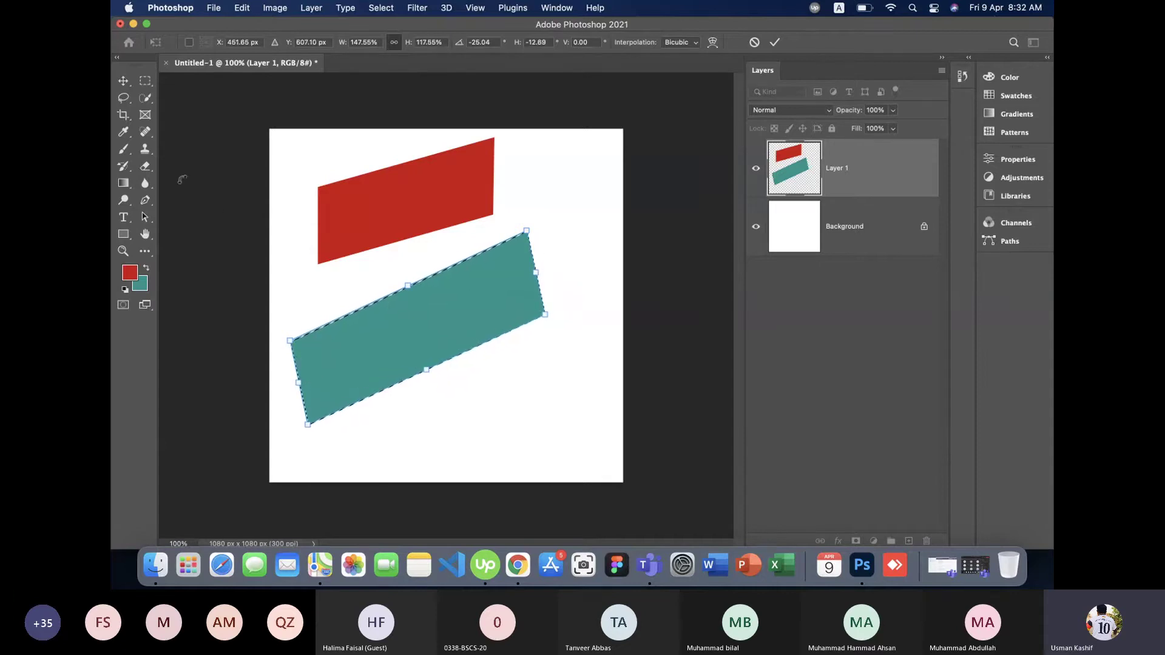
pyautogui.click(123, 80)
pyautogui.press('super+d')
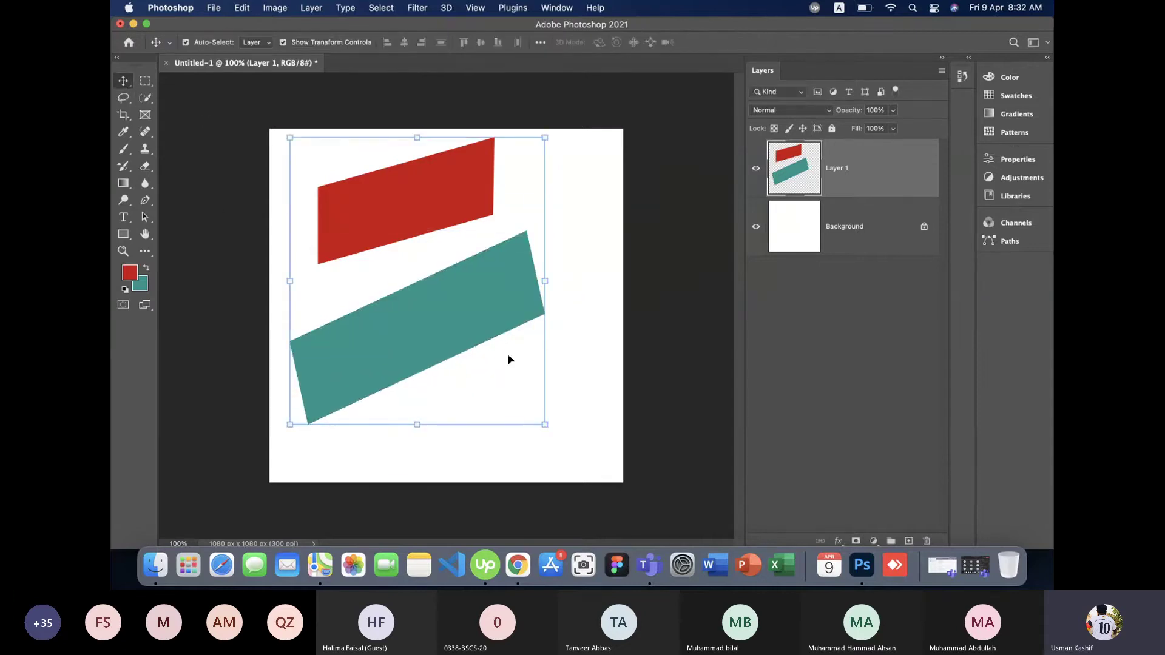
# Delete the shapes layer, add E-ROZGAR text near the canvas centre, and enlarge it.
pyautogui.press('BackSpace')
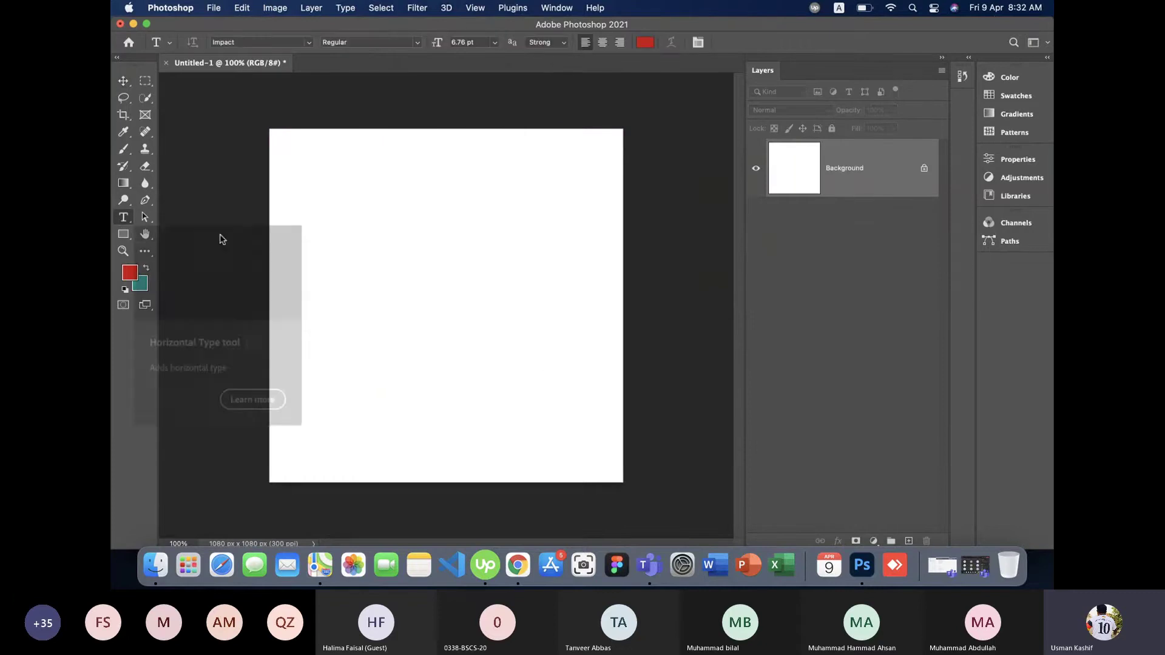
pyautogui.click(123, 217)
pyautogui.click(396, 311)
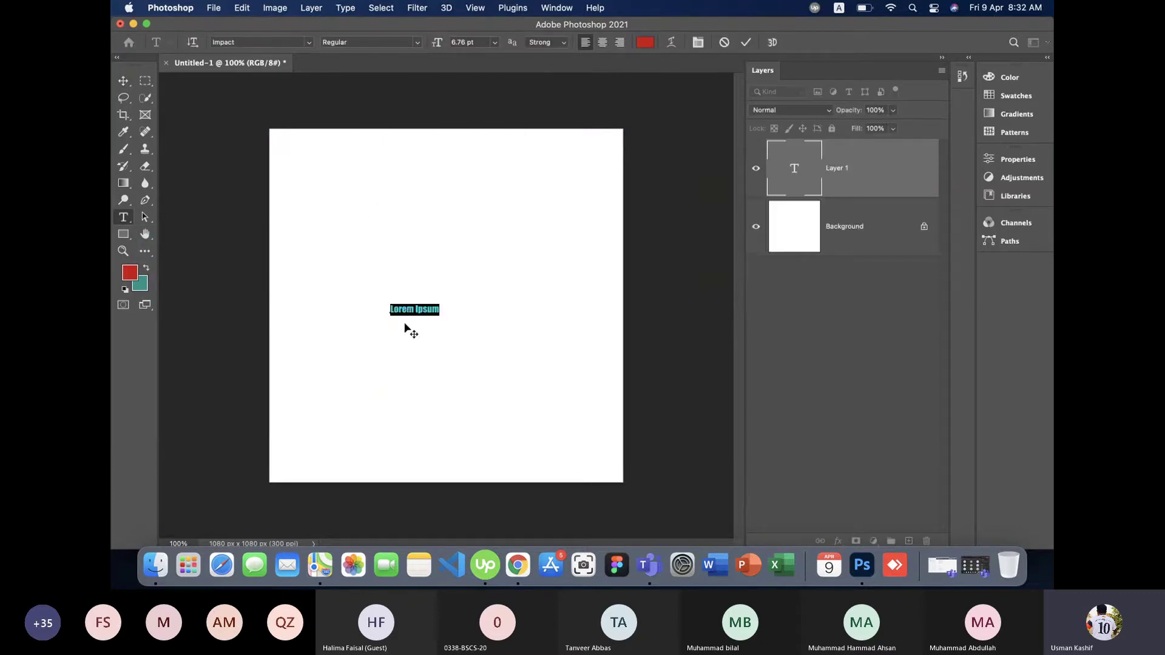
pyautogui.write('E-ROZG')
pyautogui.write('AR')
pyautogui.click(127, 83)
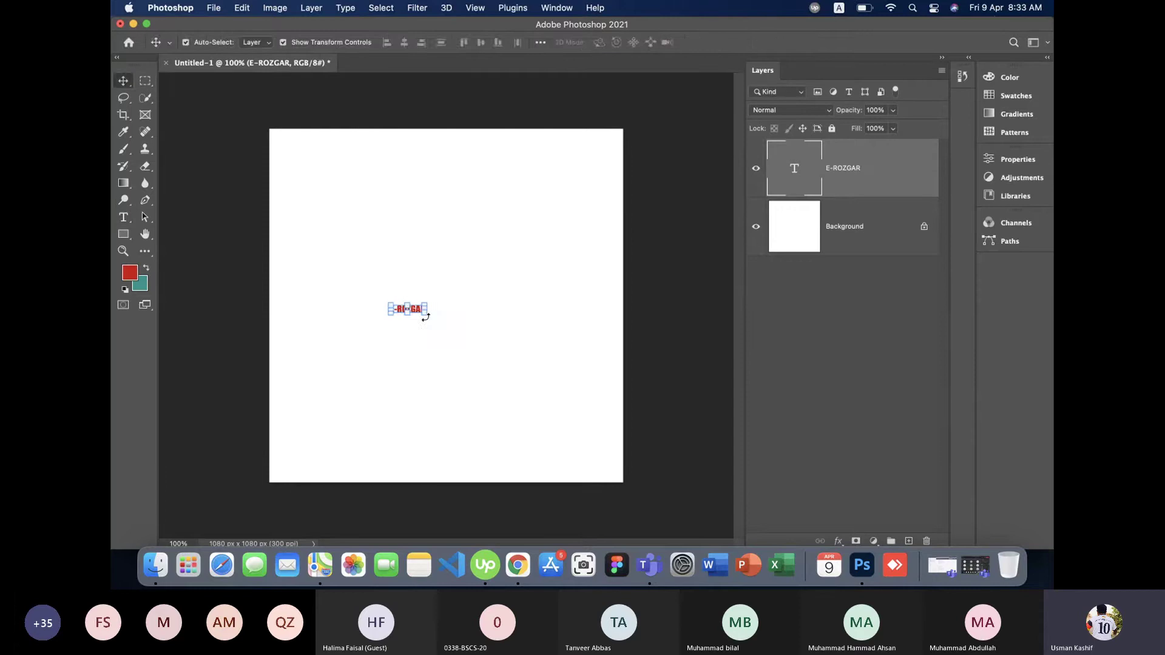
pyautogui.moveTo(424, 315); pyautogui.dragTo(549, 372)
pyautogui.moveTo(553, 327); pyautogui.dragTo(485, 298)
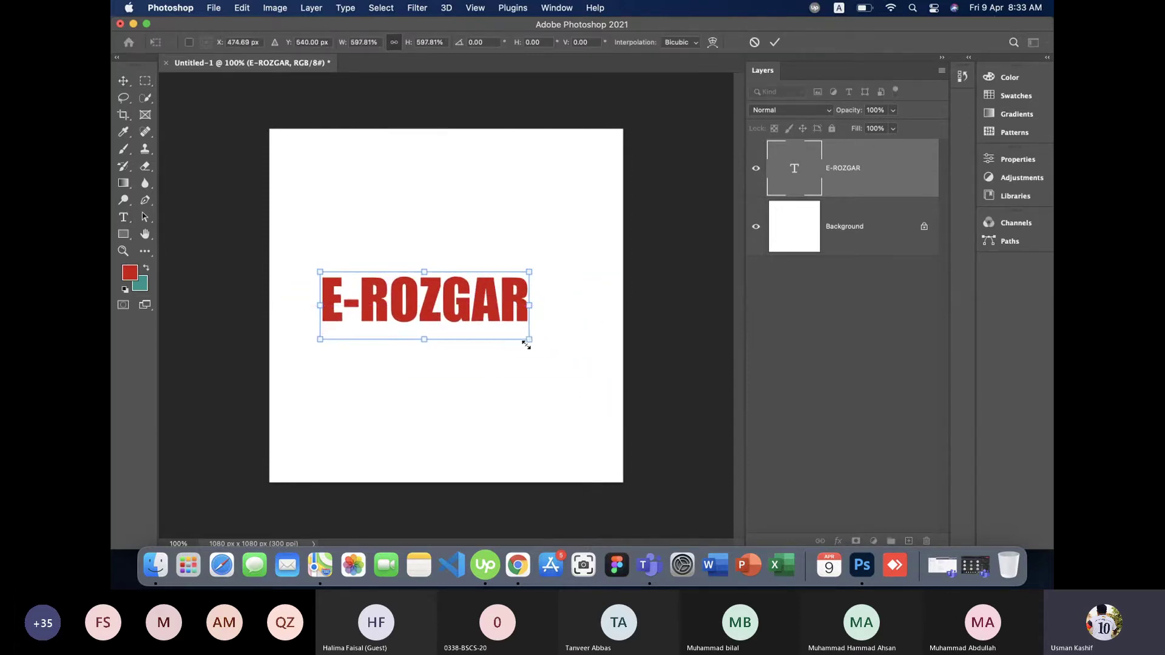
# Stretch E-ROZGAR wider, then skew it to rise on the right and stretch it taller.
pyautogui.press('Return')
pyautogui.moveTo(526, 345)
pyautogui.mouseDown()
pyautogui.moveTo(551, 333)
pyautogui.moveTo(568, 285)
pyautogui.mouseUp()
pyautogui.press('ctrl')
pyautogui.hotkey('ctrl', 't')
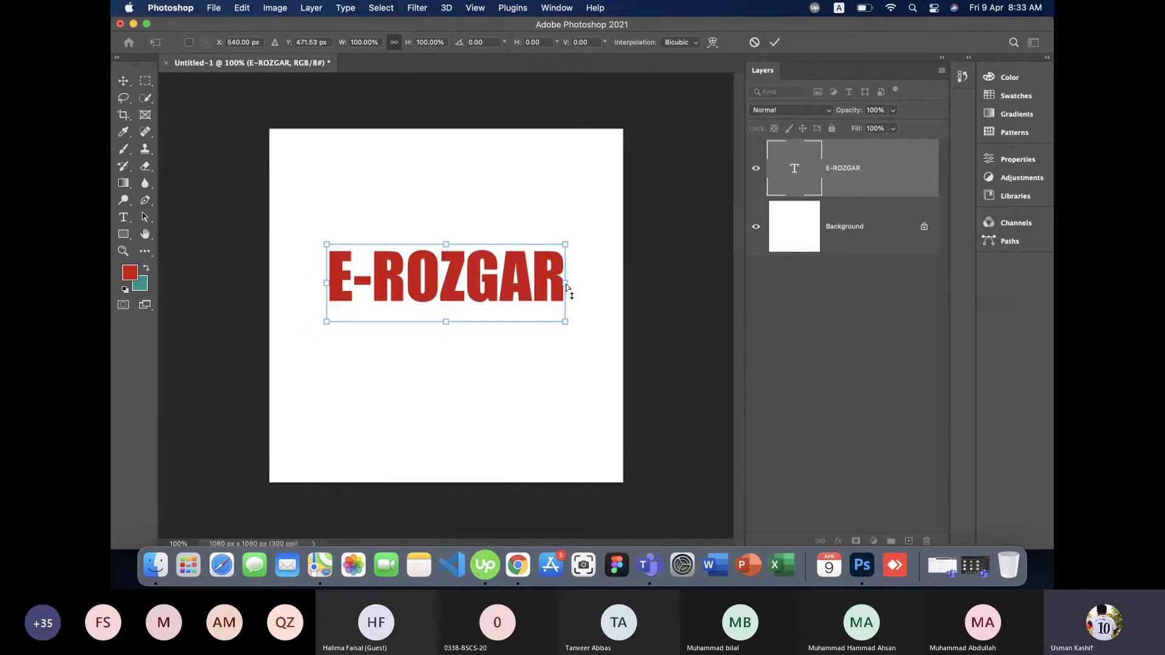
pyautogui.moveTo(566, 287); pyautogui.dragTo(569, 213)
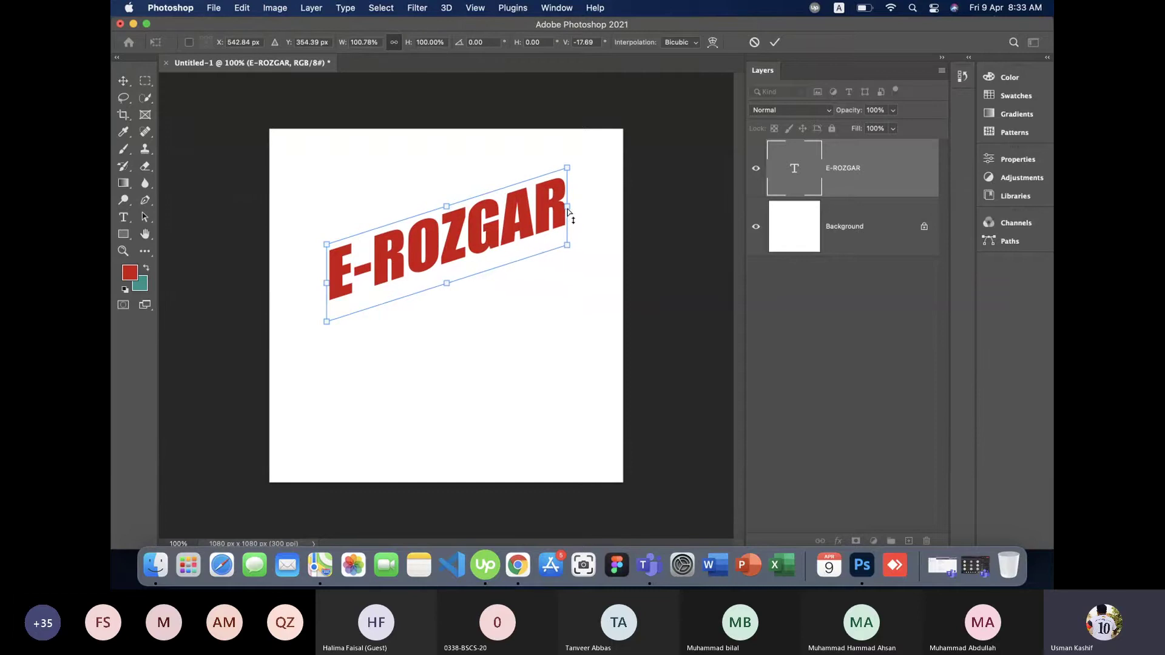
pyautogui.moveTo(447, 286); pyautogui.dragTo(449, 294)
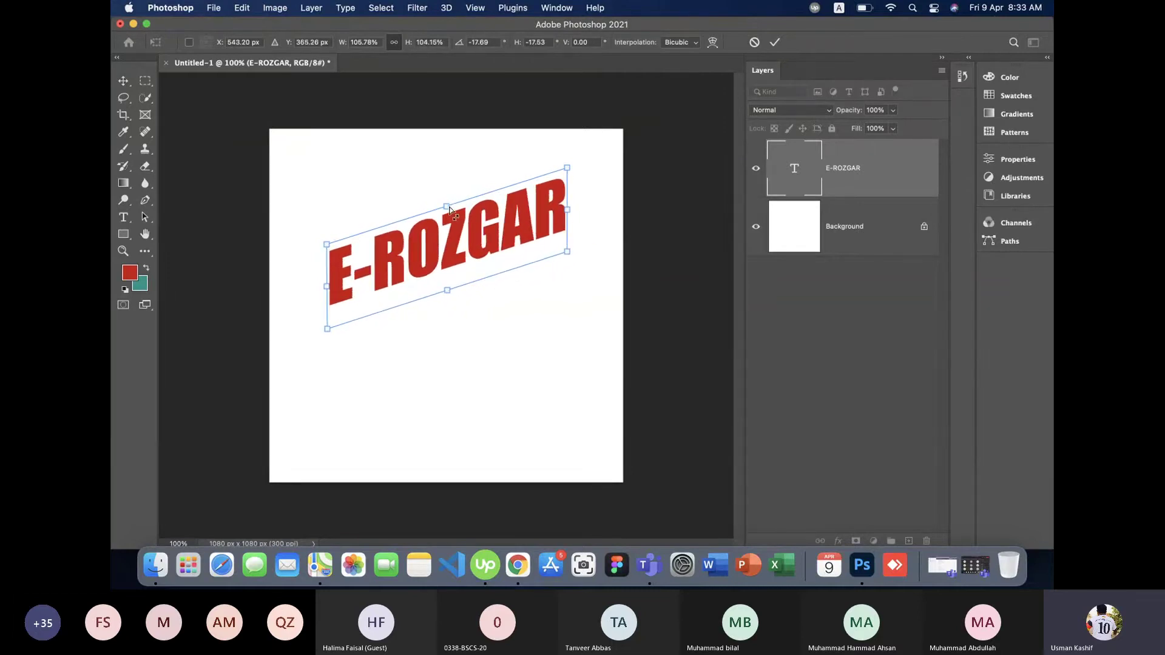
pyautogui.moveTo(450, 210); pyautogui.dragTo(460, 171)
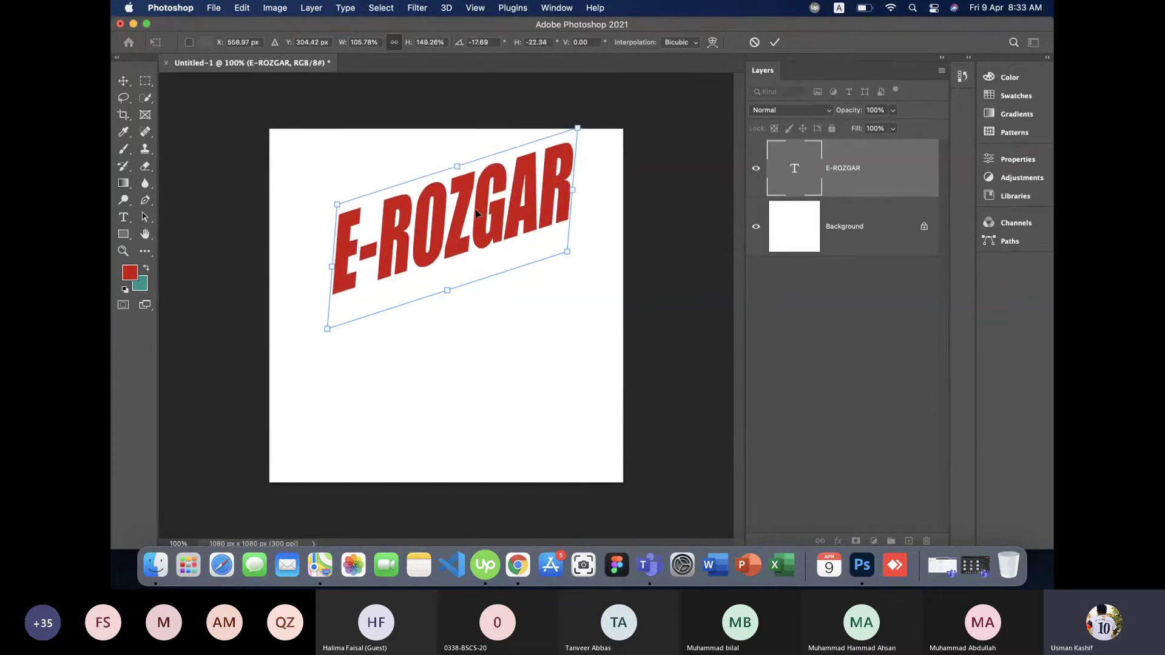
pyautogui.press('Return')
# Nudge the E-ROZGAR text slightly down within the upper canvas.
pyautogui.click(515, 403)
pyautogui.moveTo(502, 234); pyautogui.dragTo(504, 264)
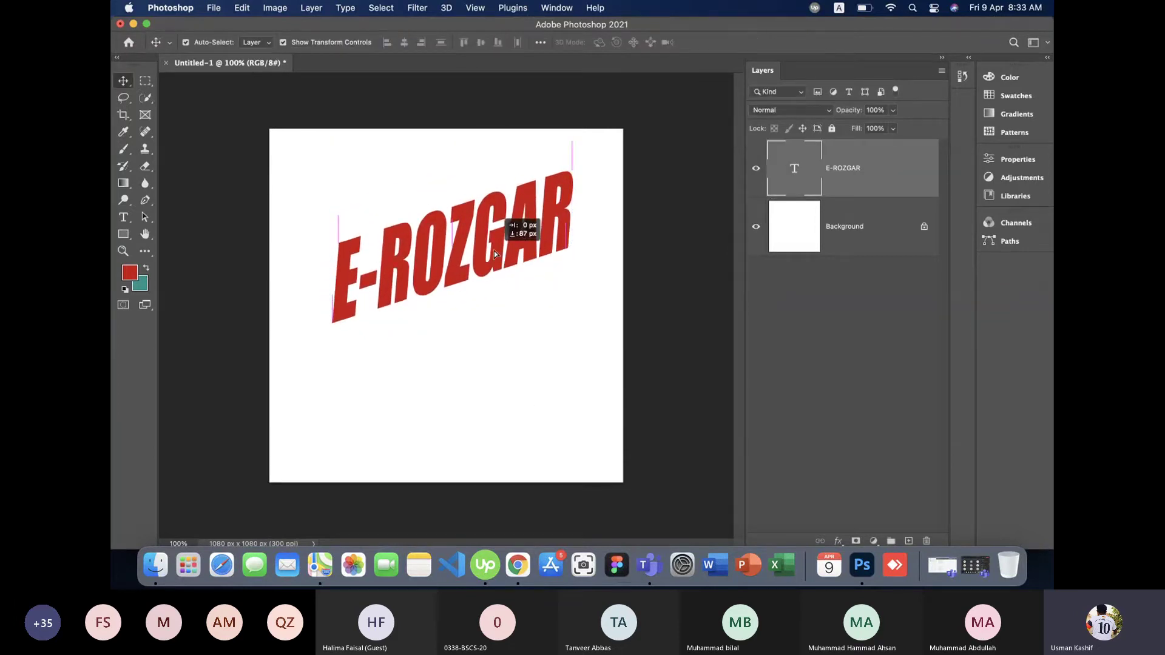
pyautogui.click(524, 400)
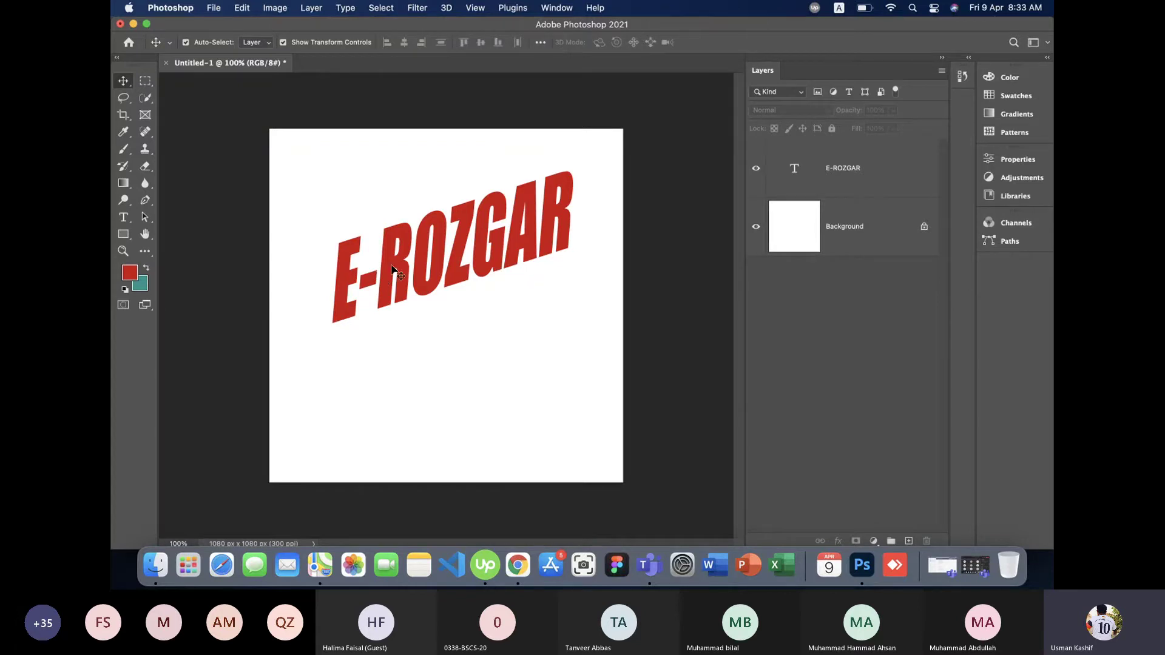
pyautogui.click(392, 269)
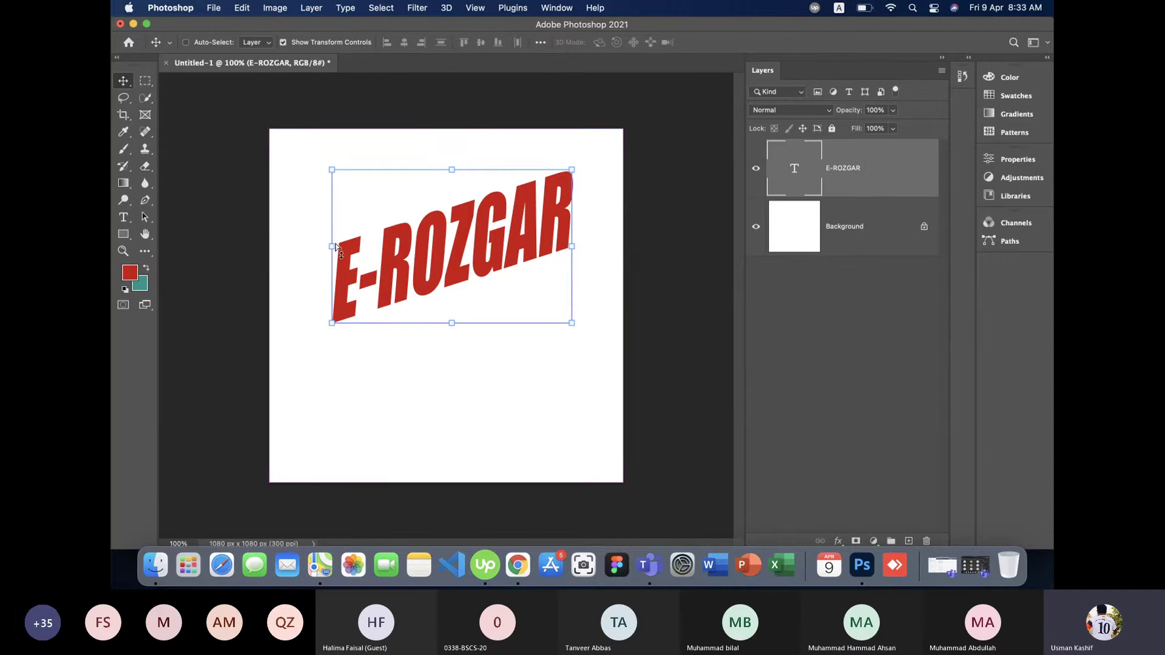
# Enlarge E-ROZGAR from the top, shorten and skew its bottom, and move it down-left.
pyautogui.press('ctrl')
pyautogui.moveTo(452, 171)
pyautogui.mouseDown()
pyautogui.moveTo(468, 167)
pyautogui.moveTo(364, 183)
pyautogui.moveTo(411, 259)
pyautogui.moveTo(476, 156)
pyautogui.moveTo(482, 123)
pyautogui.mouseUp()
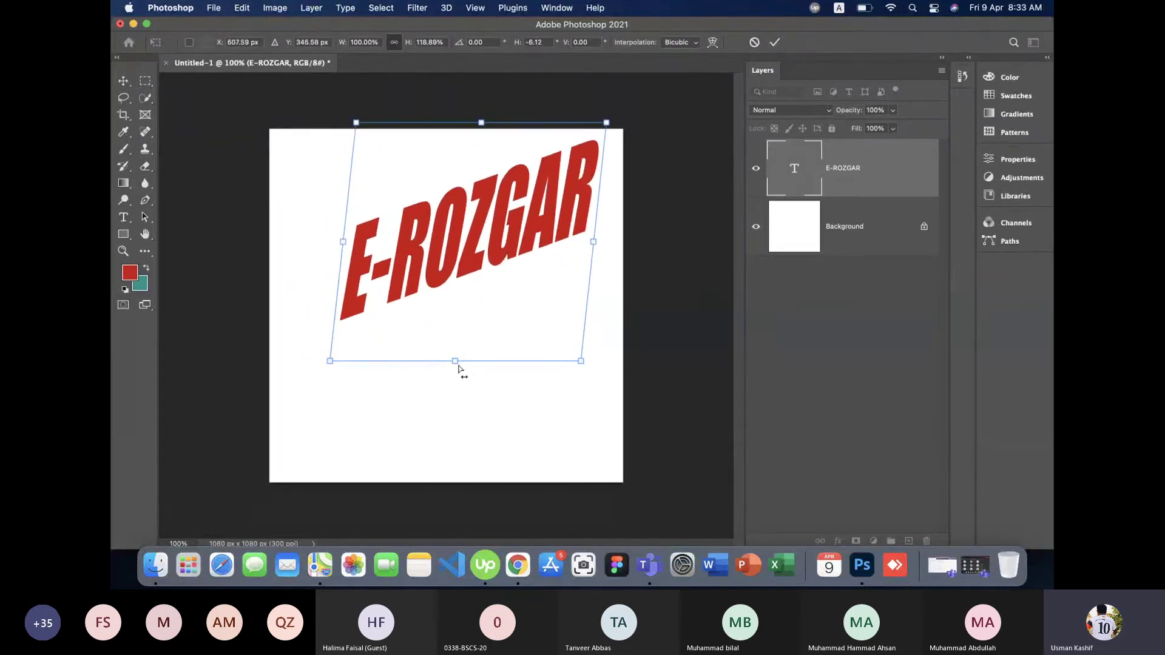
pyautogui.moveTo(456, 364); pyautogui.dragTo(496, 301)
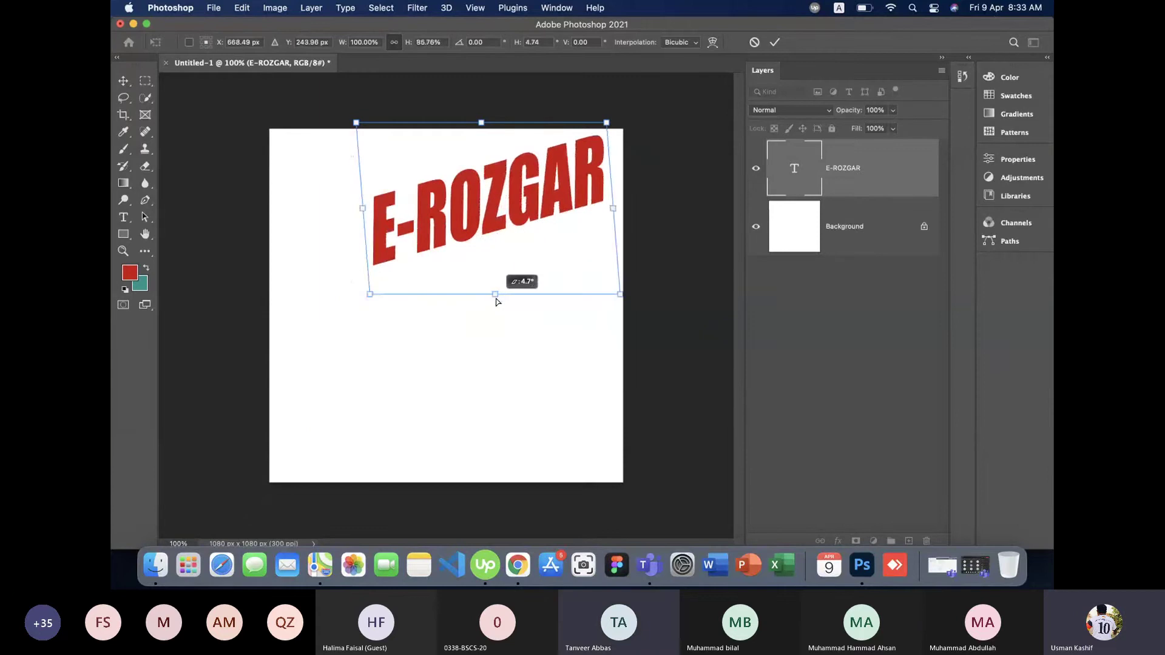
pyautogui.press('Return')
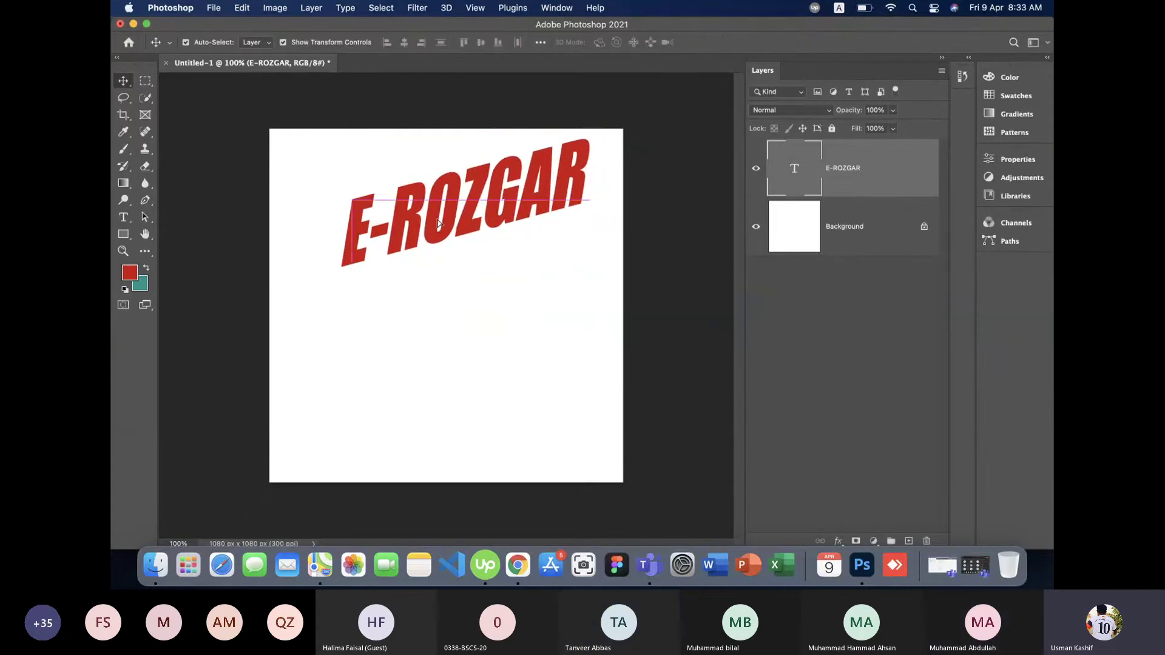
pyautogui.moveTo(481, 209); pyautogui.dragTo(430, 244)
# Delete the E-ROZGAR text layer, leaving only the white Background.
pyautogui.click(476, 343)
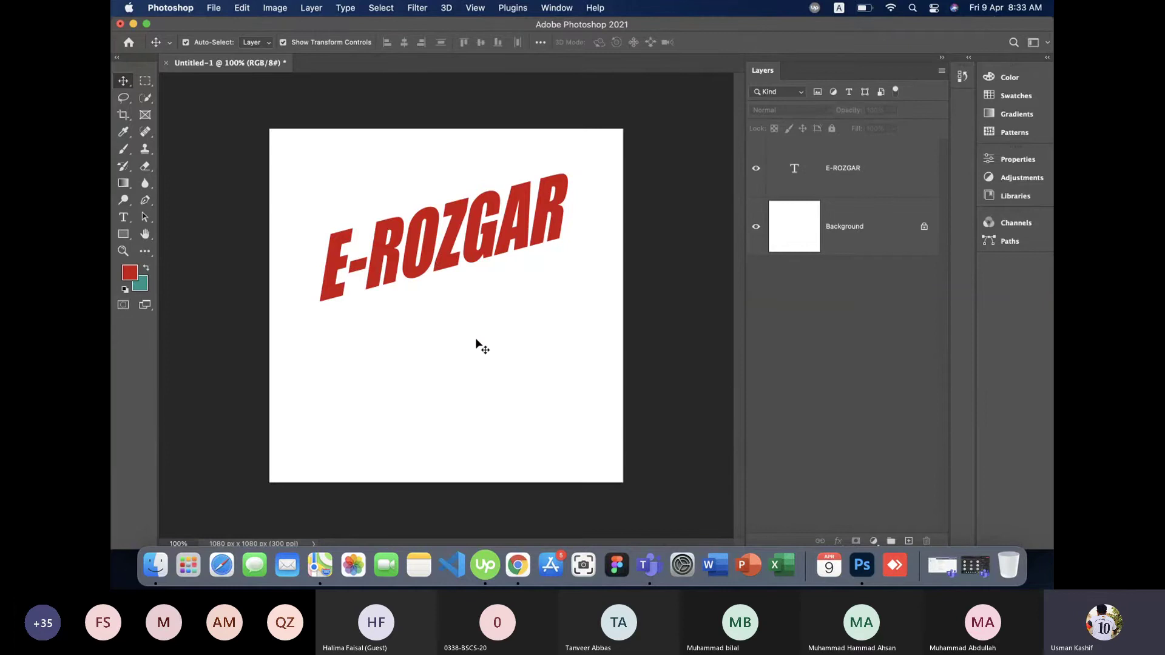
pyautogui.click(491, 256)
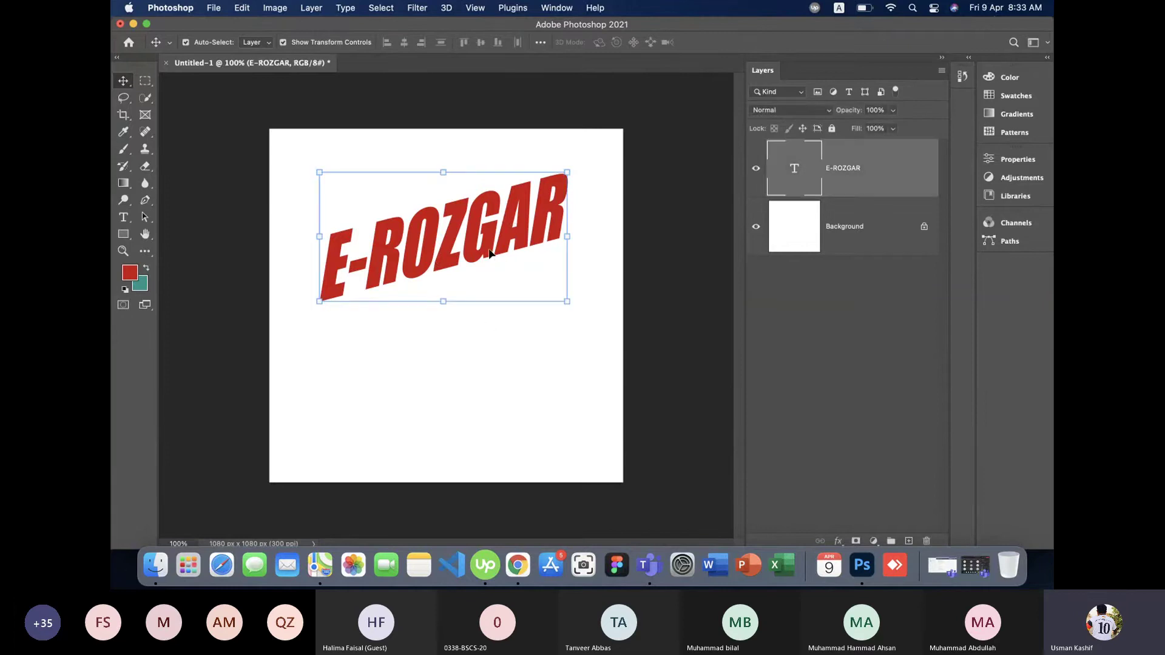
pyautogui.press('Delete')
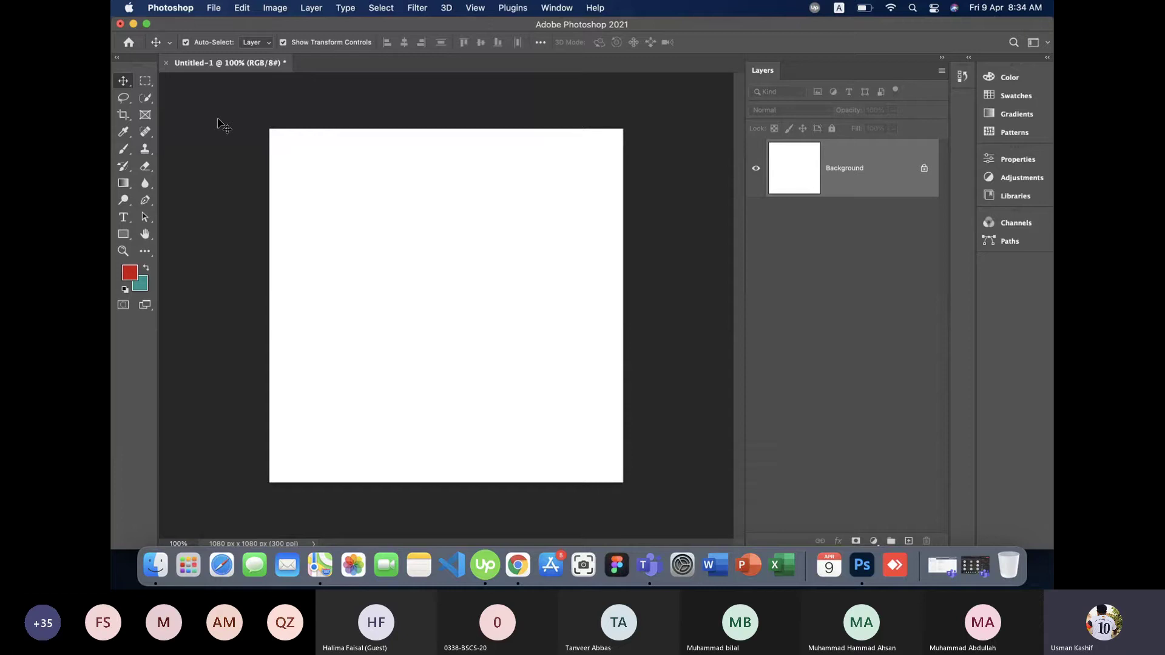
# Select the Rectangular Marquee tool from the toolbar.
pyautogui.click(145, 81)
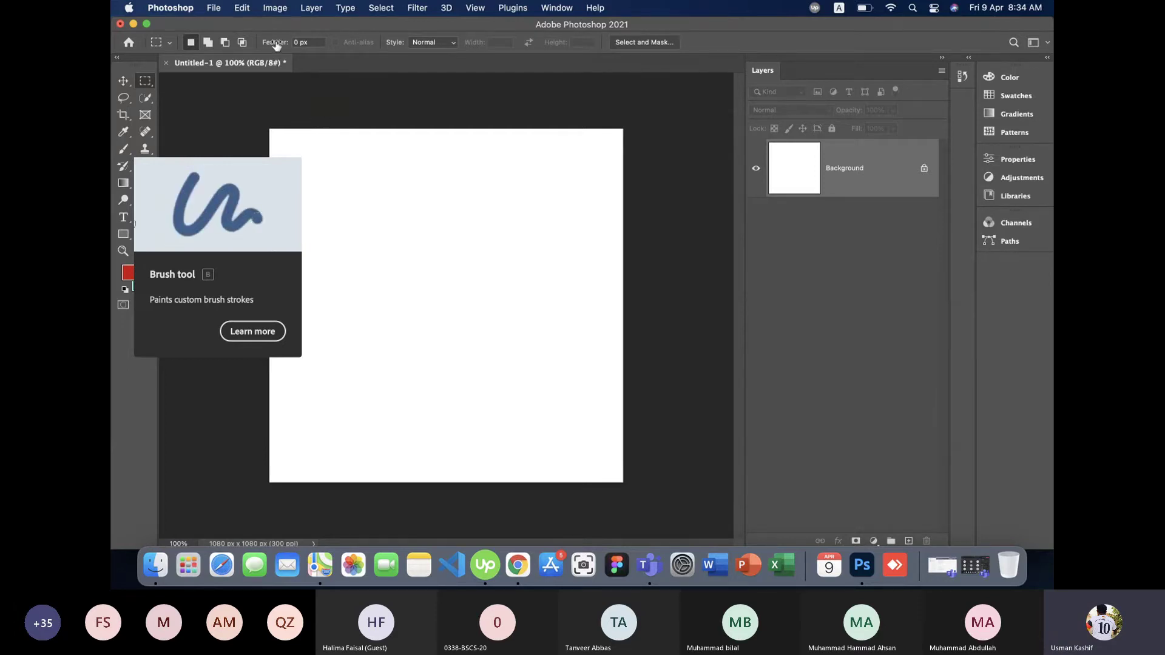
# Browse the marquee shape options, trying Elliptical before returning to Rectangular Marquee.
pyautogui.rightClick(147, 85)
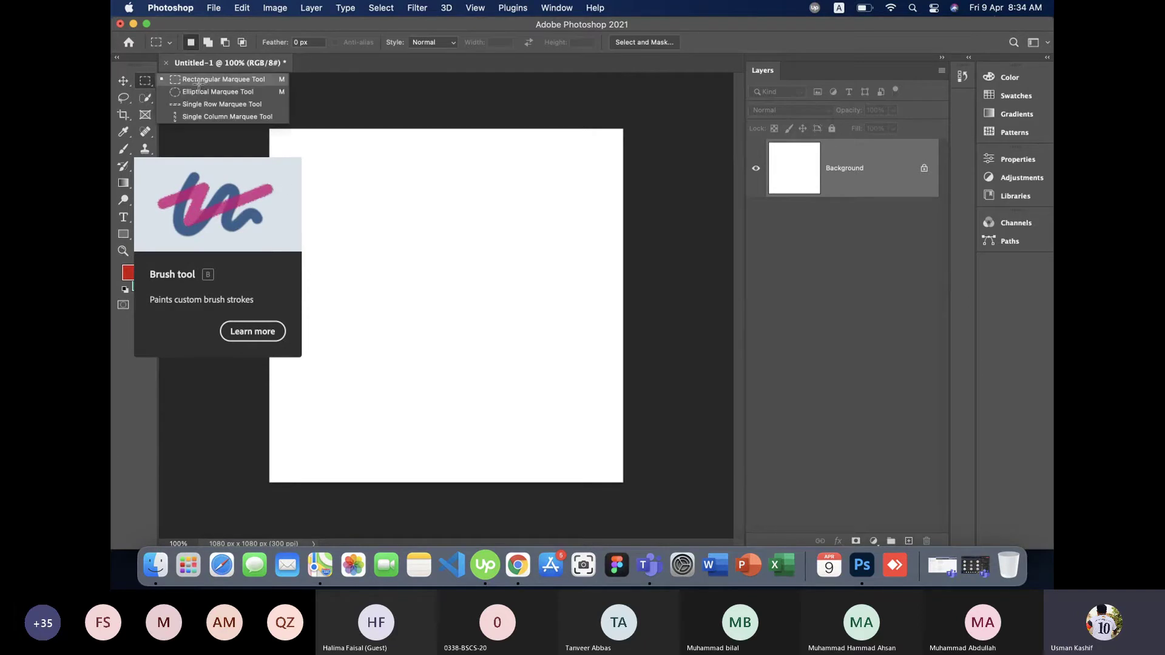
pyautogui.click(196, 81)
pyautogui.rightClick(143, 84)
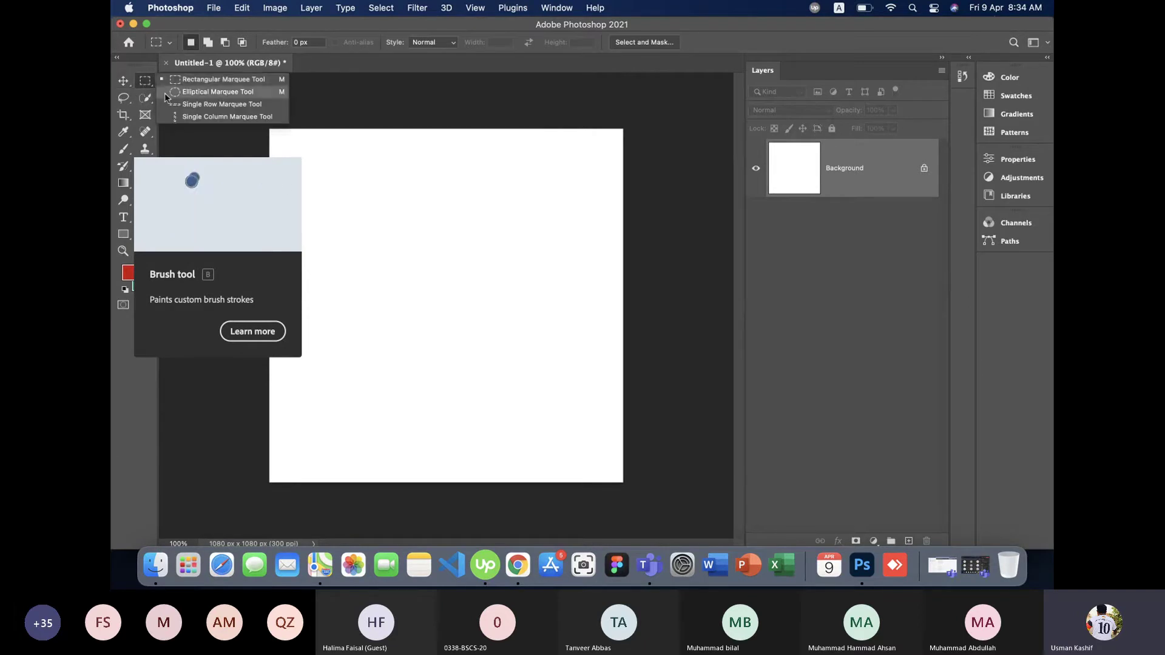
pyautogui.click(207, 94)
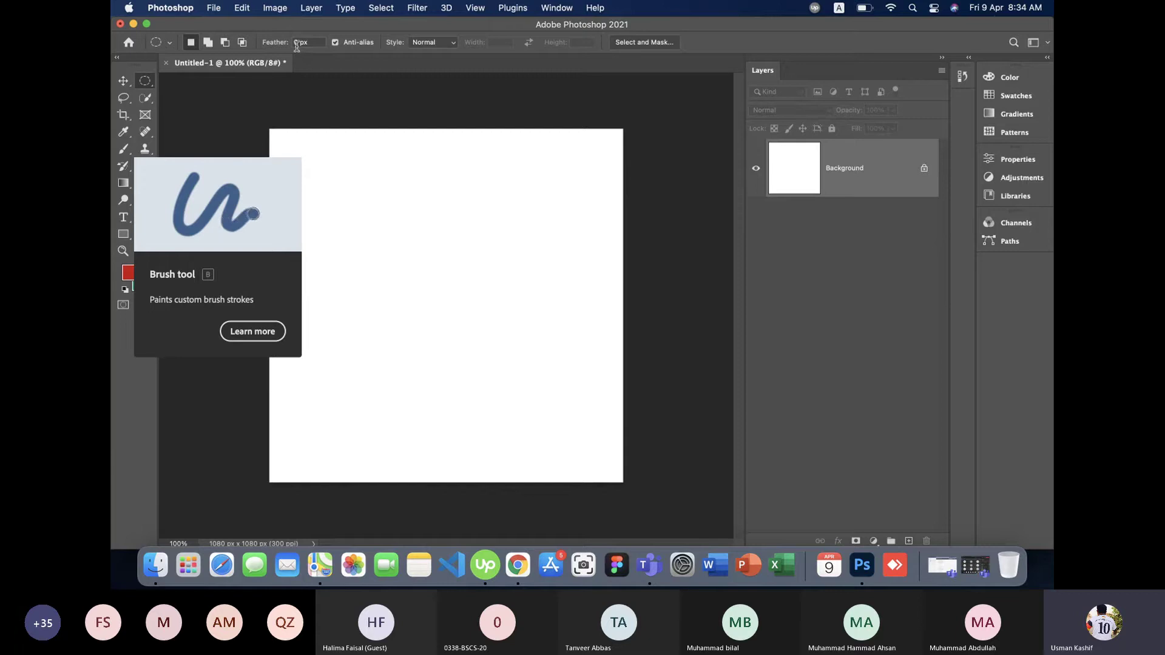
pyautogui.rightClick(146, 79)
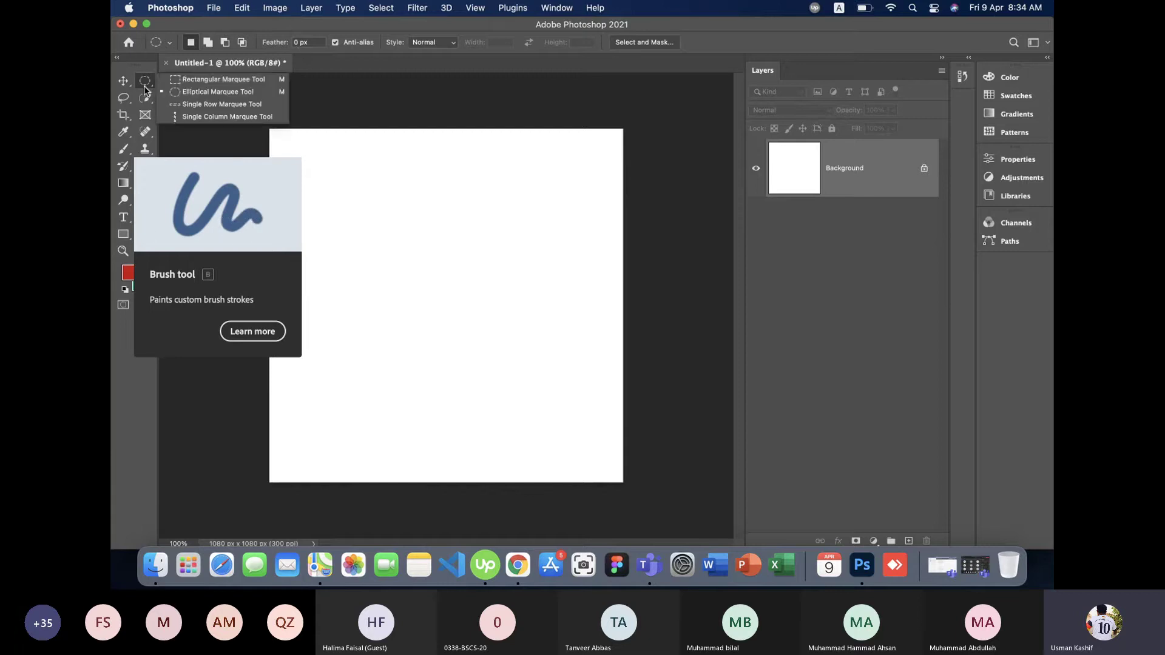
pyautogui.click(184, 79)
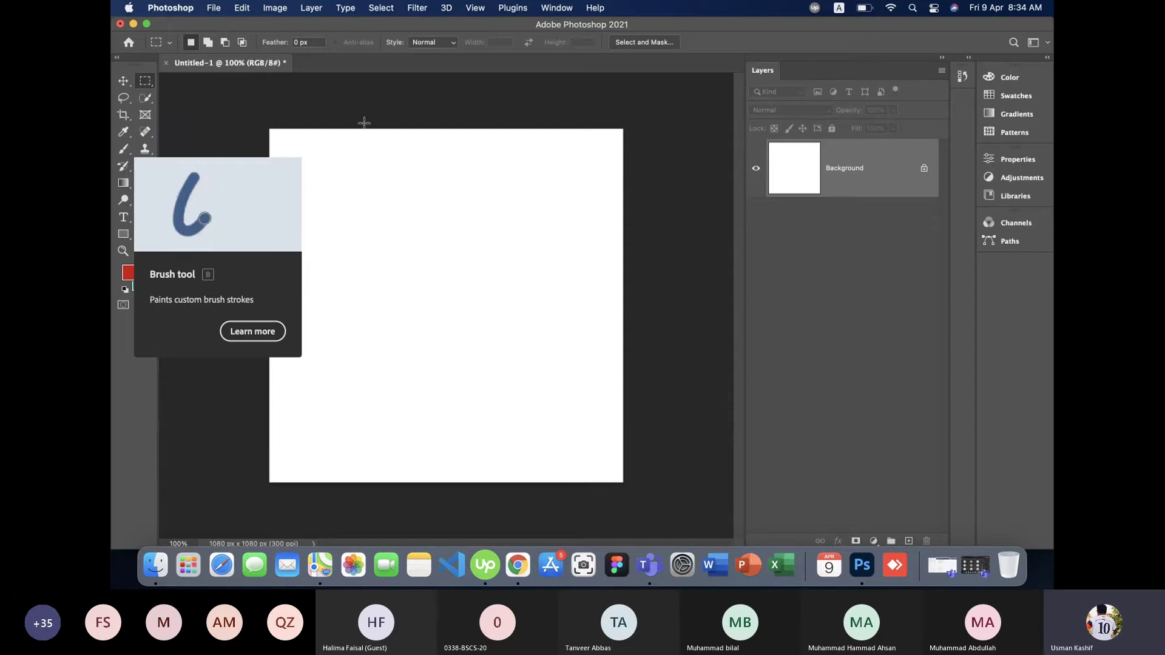
# Fill a rectangular selection in the upper left with foreground red, then move the outline lower right.
pyautogui.moveTo(400, 207); pyautogui.dragTo(575, 357)
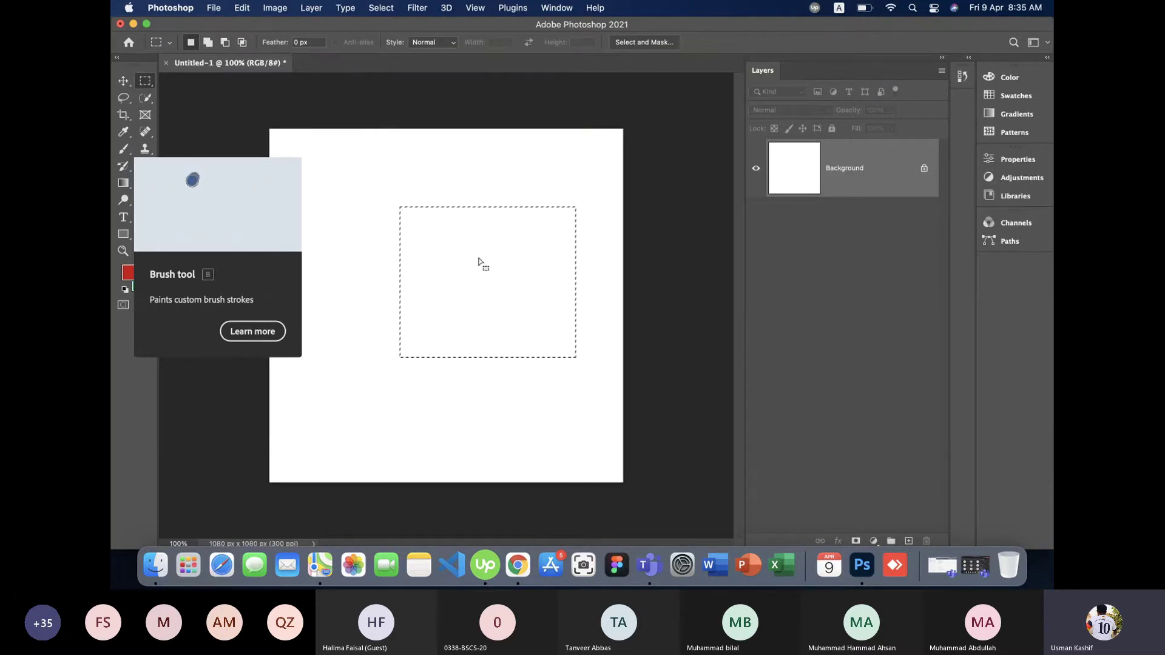
pyautogui.moveTo(471, 257); pyautogui.dragTo(366, 193)
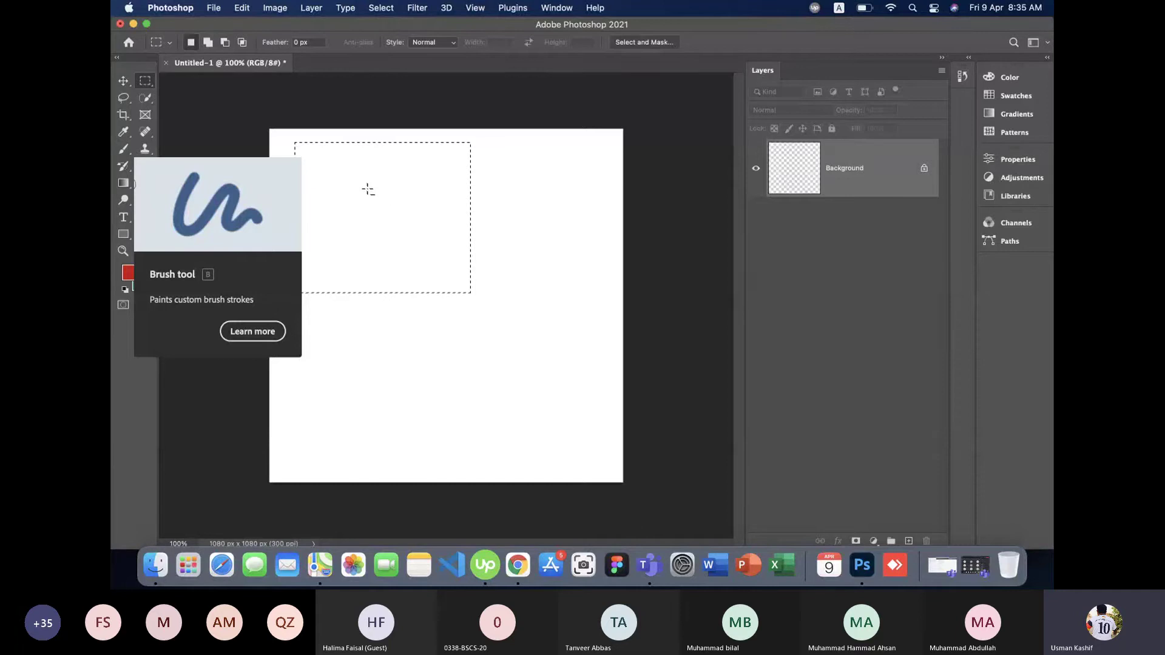
pyautogui.hotkey('alt', 'BackSpace')
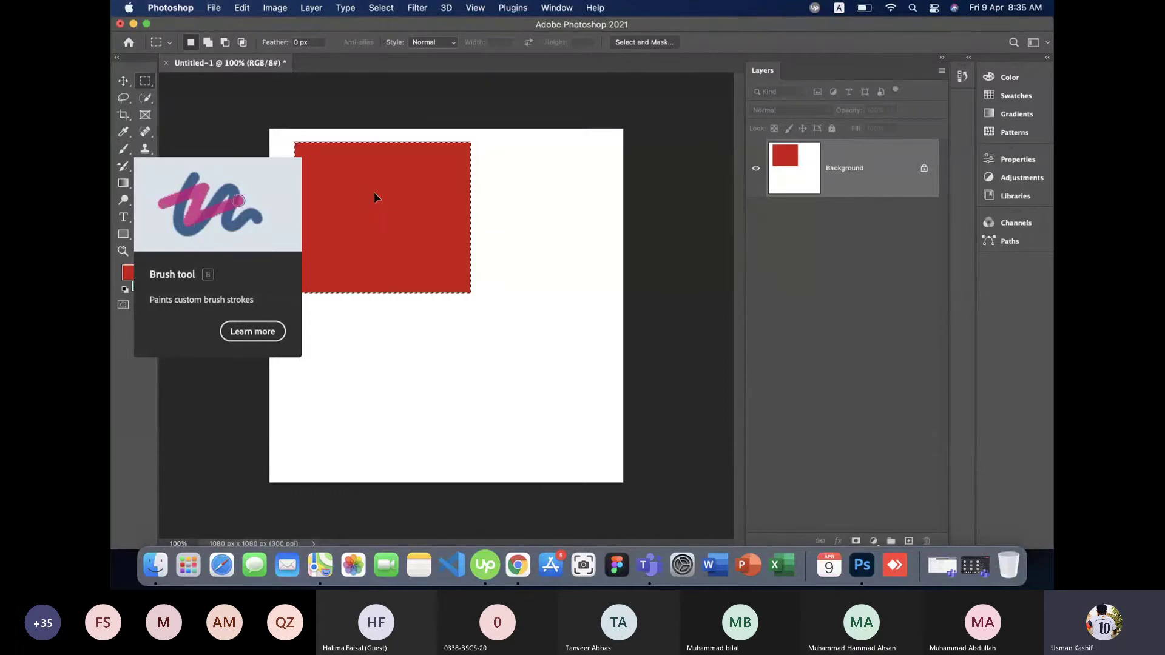
pyautogui.moveTo(368, 193); pyautogui.dragTo(505, 358)
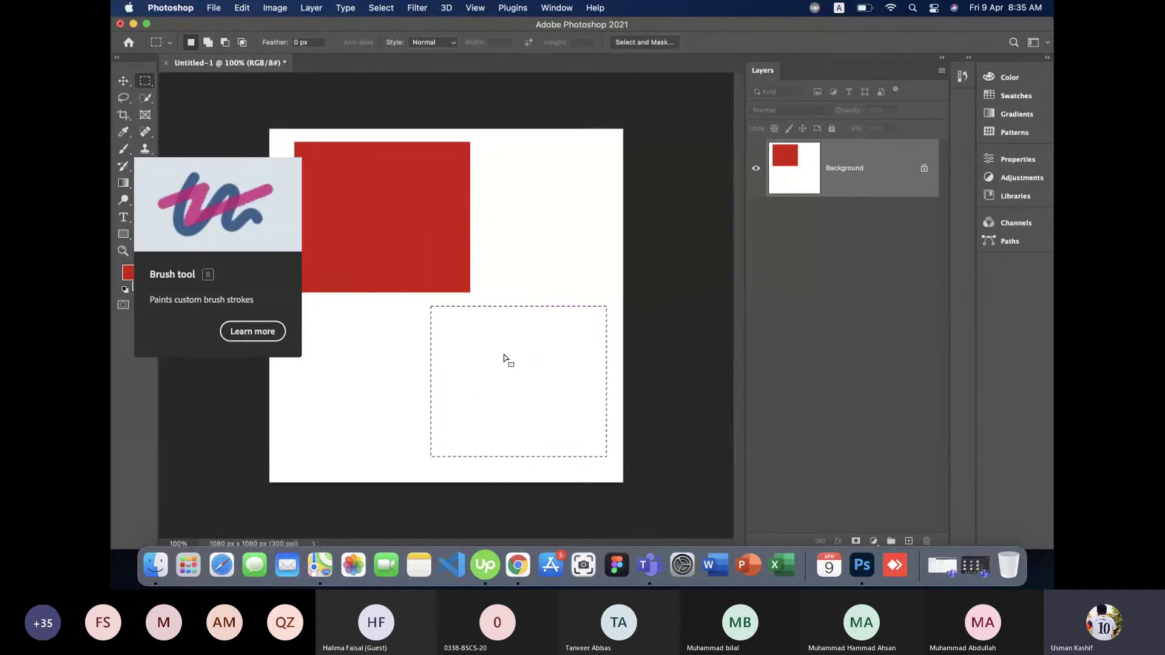
# Set the marquee Feather to 50 px in the options bar.
pyautogui.click(295, 43)
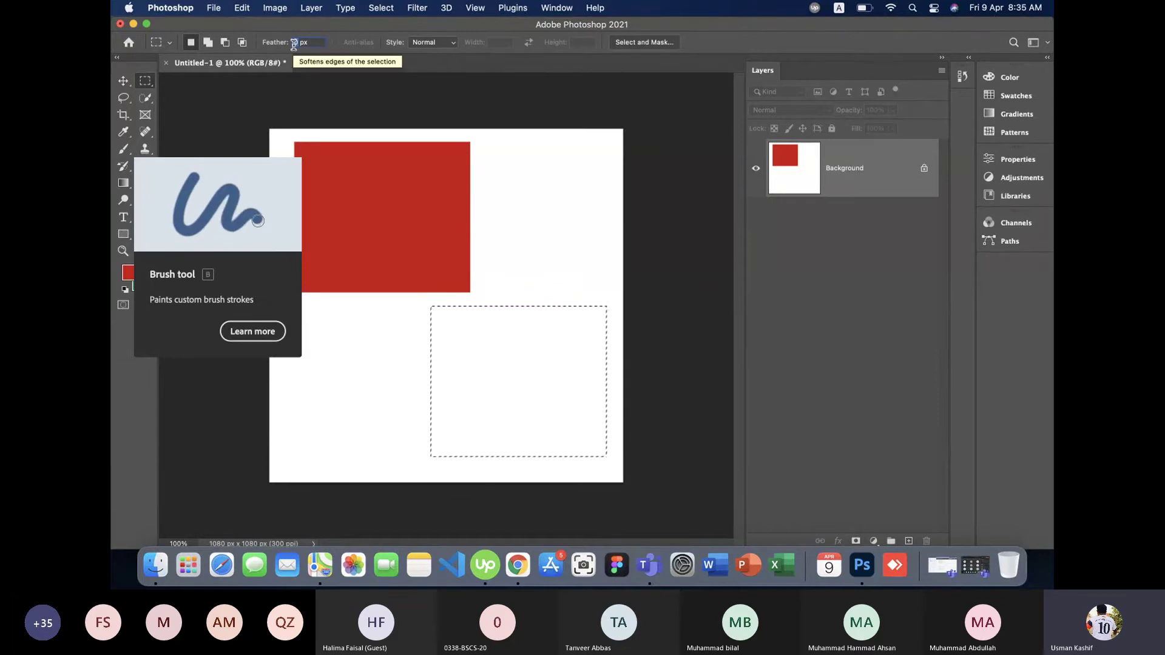
pyautogui.write('30')
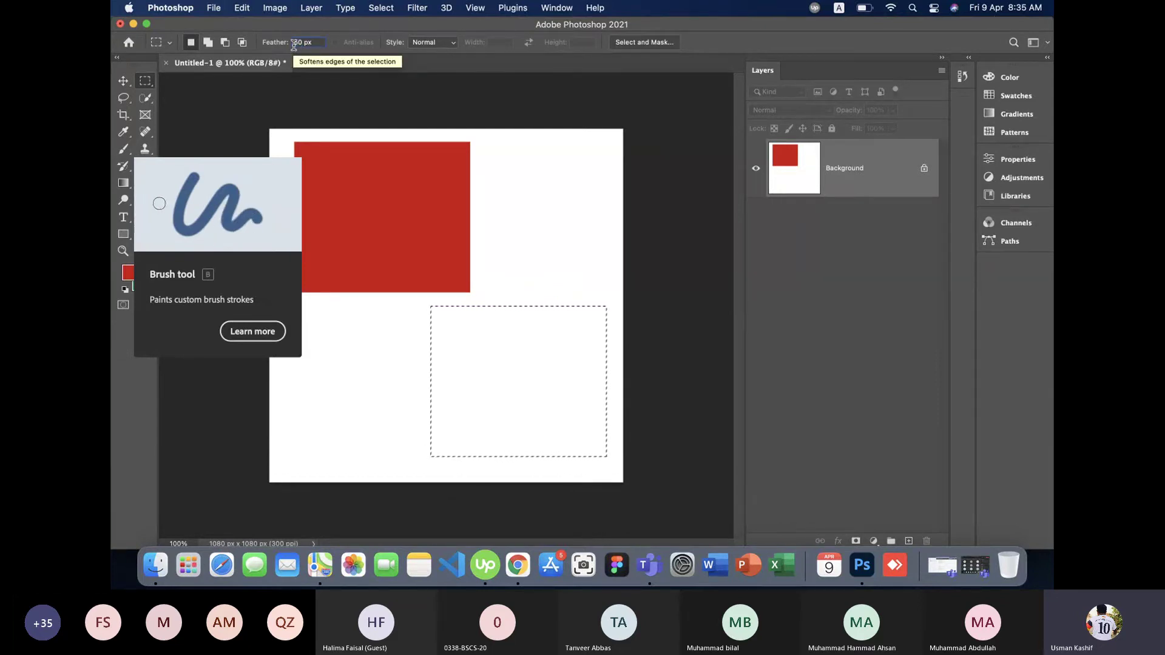
pyautogui.press('Return')
# Fill a feathered selection at lower right with red and deselect to show soft edges.
pyautogui.click(468, 335)
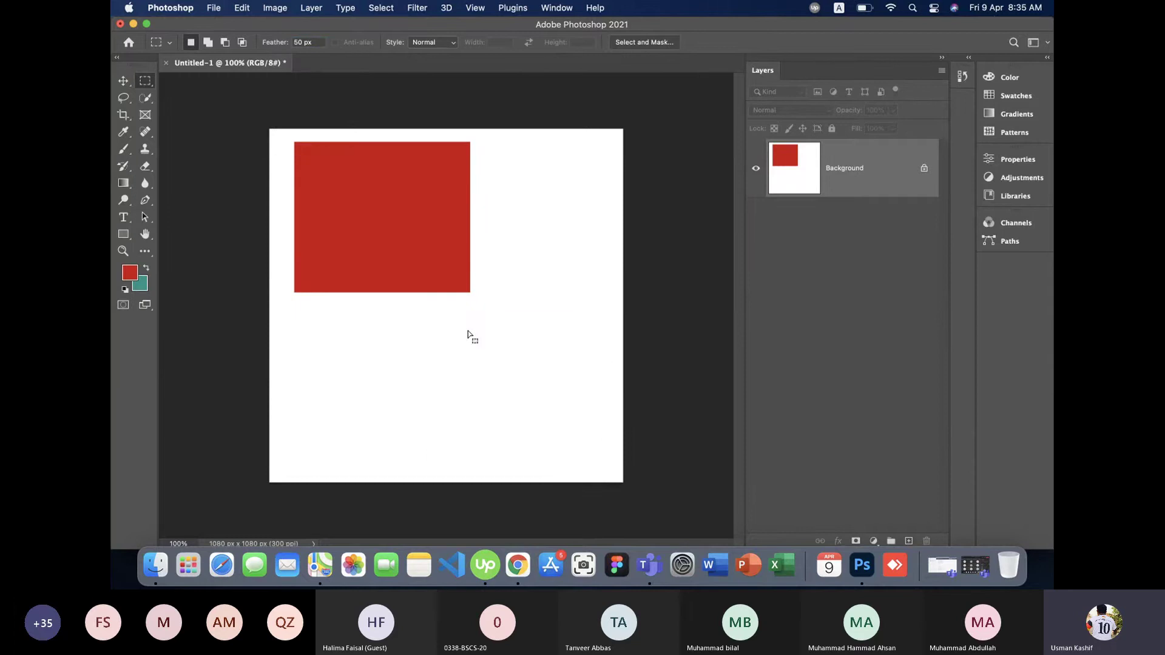
pyautogui.moveTo(401, 313); pyautogui.dragTo(559, 450)
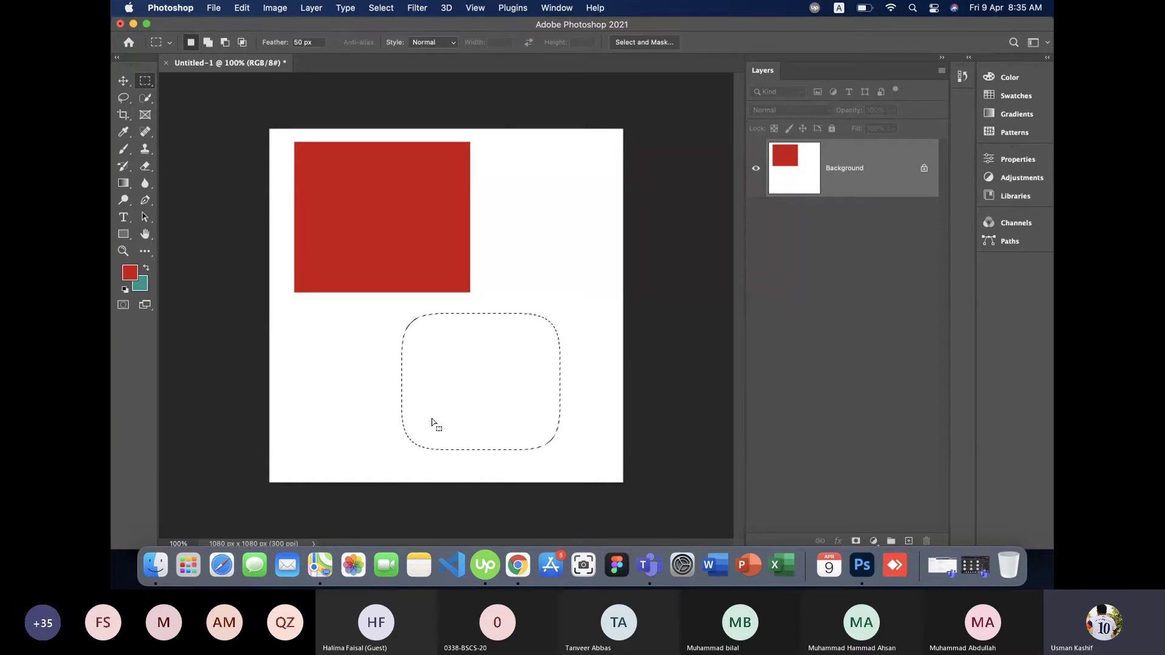
pyautogui.moveTo(441, 383); pyautogui.dragTo(478, 393)
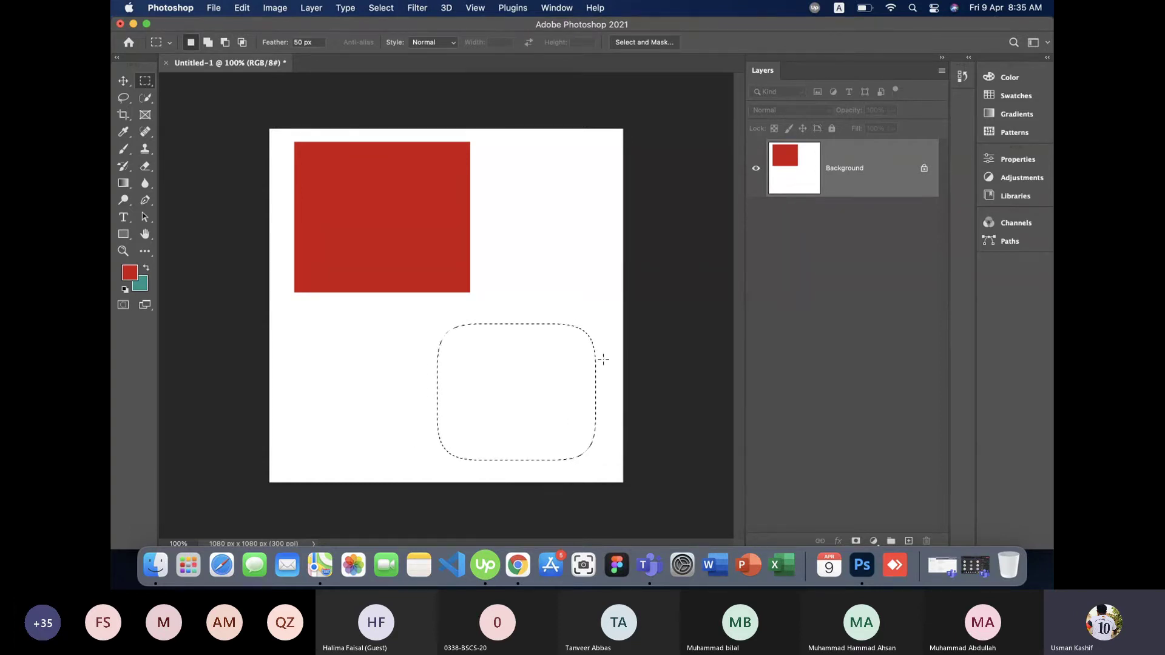
pyautogui.hotkey('alt', 'BackSpace')
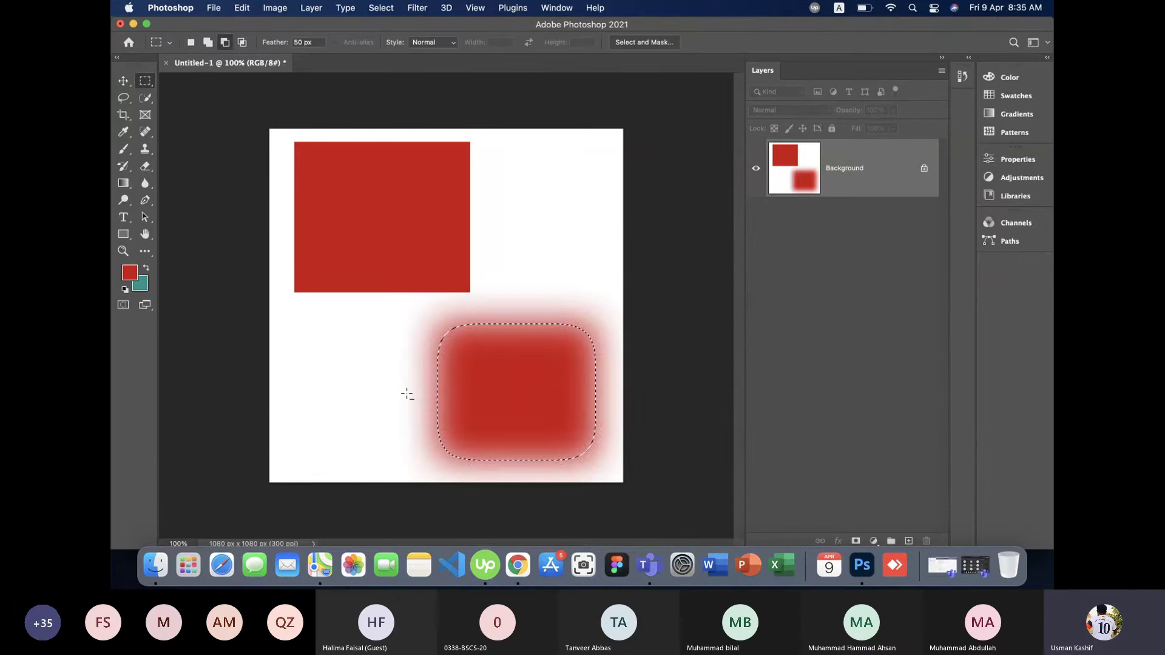
pyautogui.press('super+d')
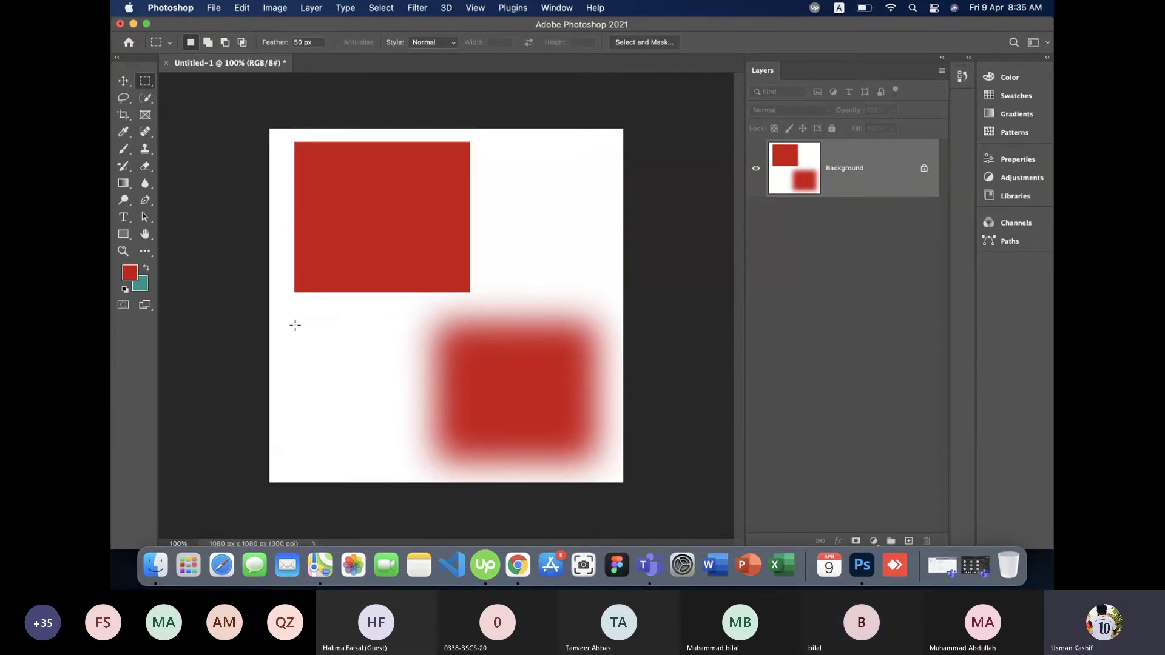
# Fill a feathered lower-left selection with teal, replacing an initial red fill, and deselect.
pyautogui.moveTo(295, 326)
pyautogui.mouseDown()
pyautogui.moveTo(397, 435)
pyautogui.moveTo(413, 436)
pyautogui.mouseUp()
pyautogui.hotkey('alt', 'BackSpace')
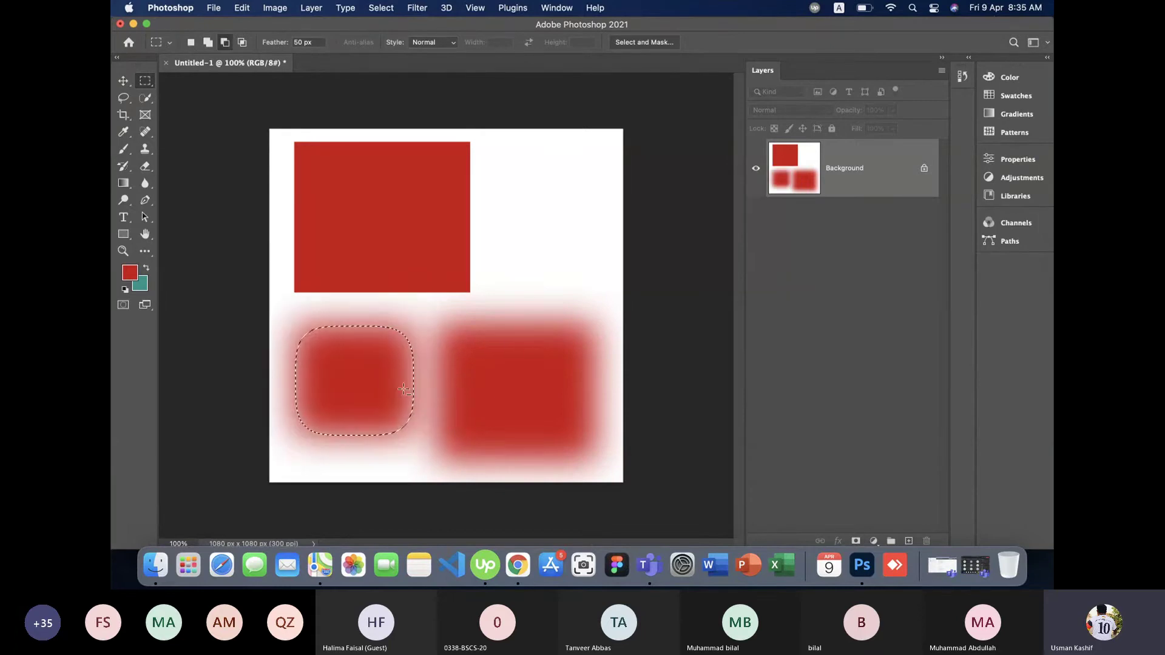
pyautogui.hotkey('ctrl', 'BackSpace')
pyautogui.hotkey('ctrl', 'd')
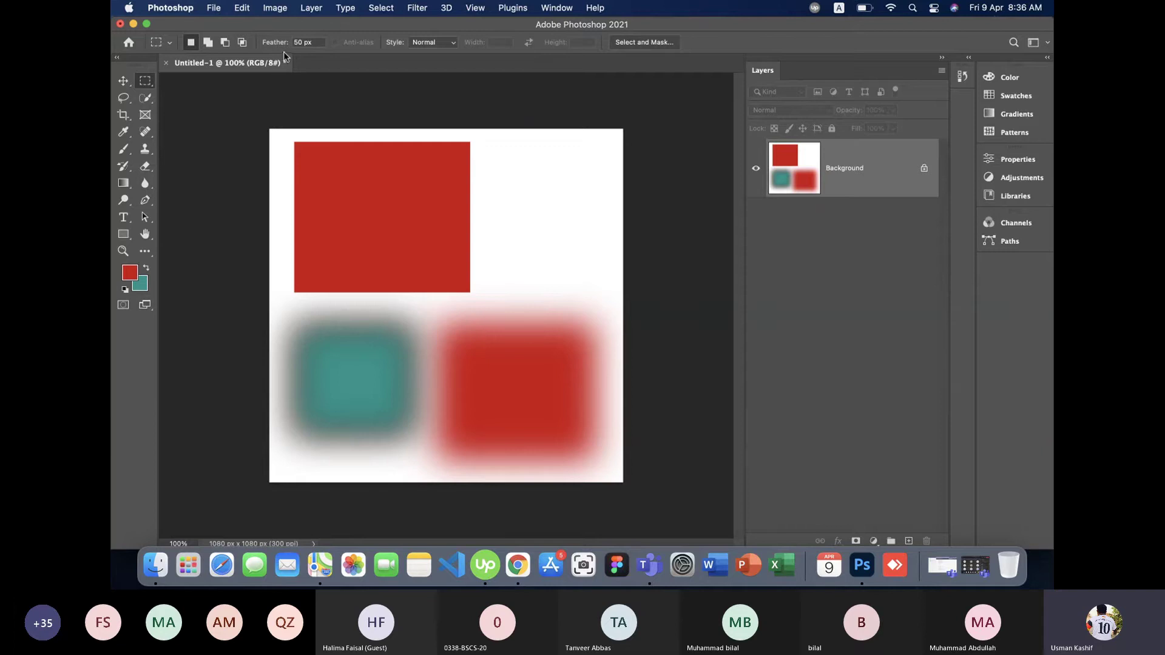
# Reset the marquee Feather to 0 px.
pyautogui.click(383, 281)
pyautogui.doubleClick(299, 43)
pyautogui.write('0')
# Fill a sharp square selection in the upper right with teal and deselect.
pyautogui.moveTo(529, 175)
pyautogui.mouseDown()
pyautogui.moveTo(613, 267)
pyautogui.moveTo(612, 252)
pyautogui.moveTo(570, 223)
pyautogui.mouseUp()
pyautogui.press('super+BackSpace')
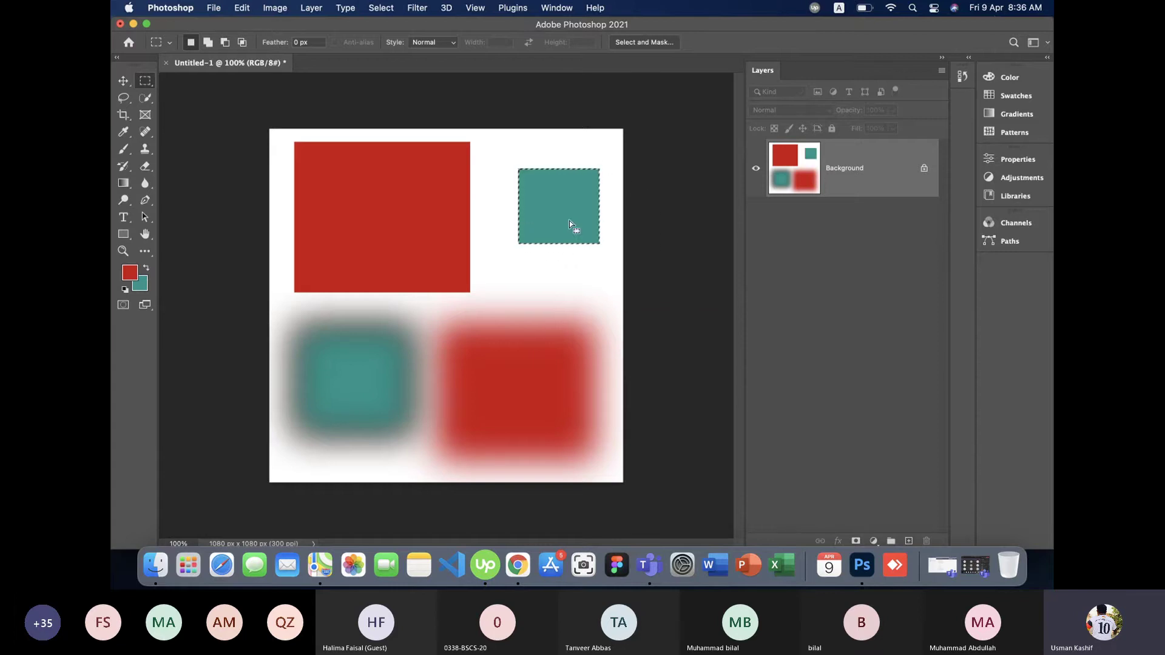
pyautogui.press('super+d')
# Reset colours to black and white, fill the canvas with white, and undo/redo the fill to compare.
pyautogui.click(125, 290)
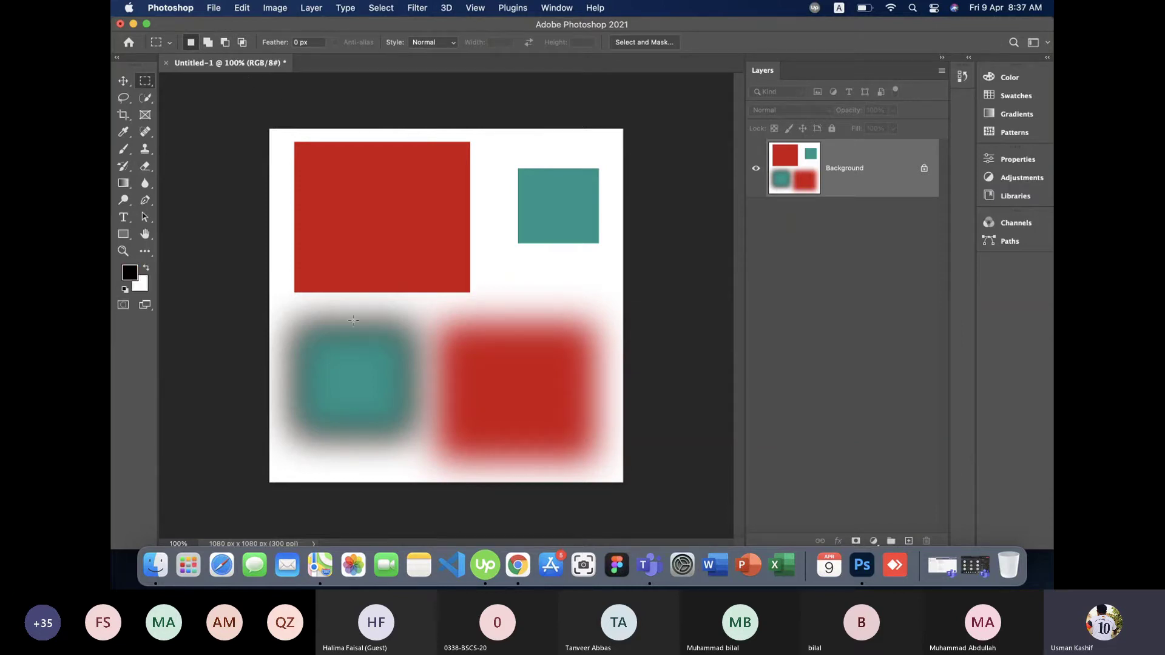
pyautogui.press('super+BackSpace')
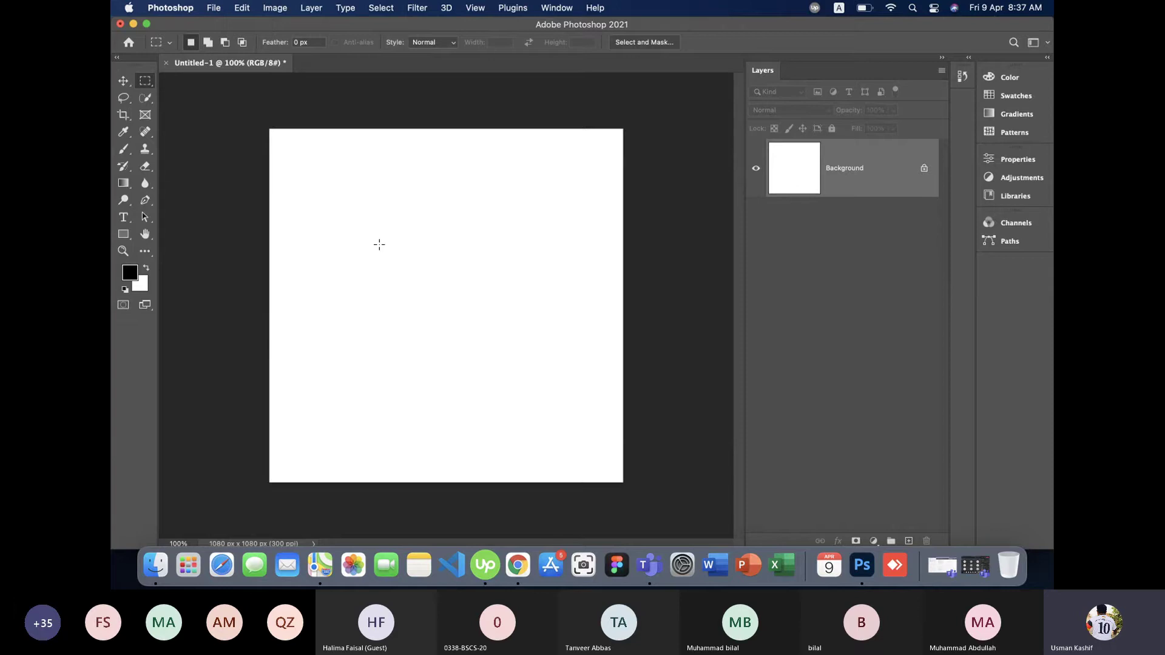
pyautogui.hotkey('ctrl', 'z')
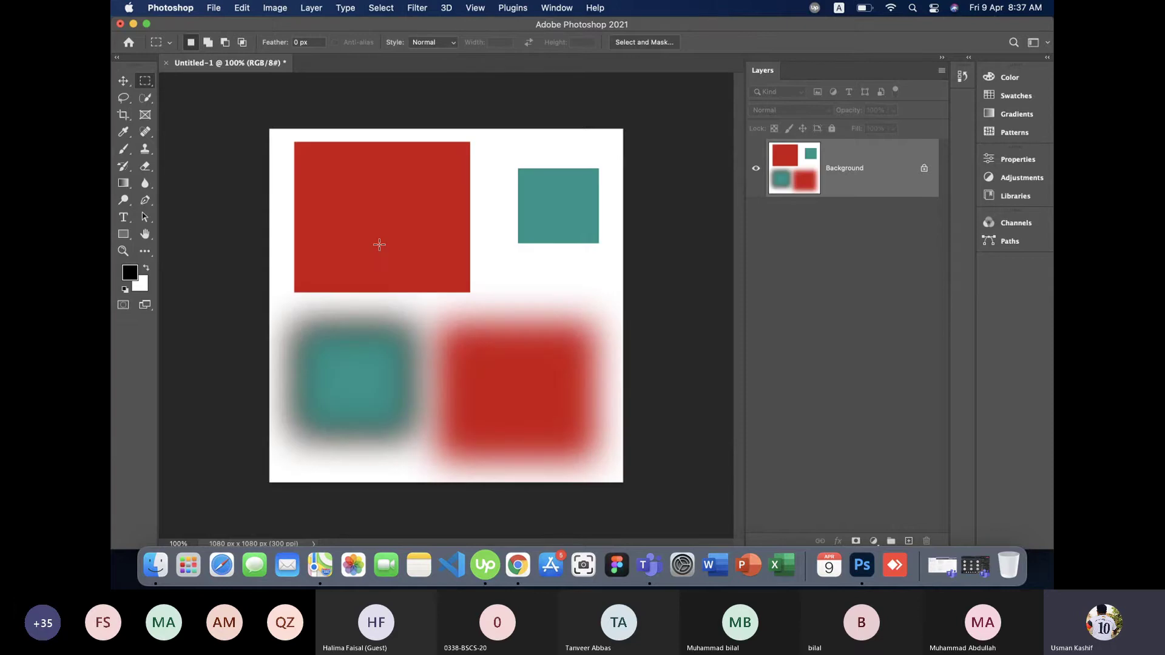
pyautogui.hotkey('ctrl', 'shift', 'z')
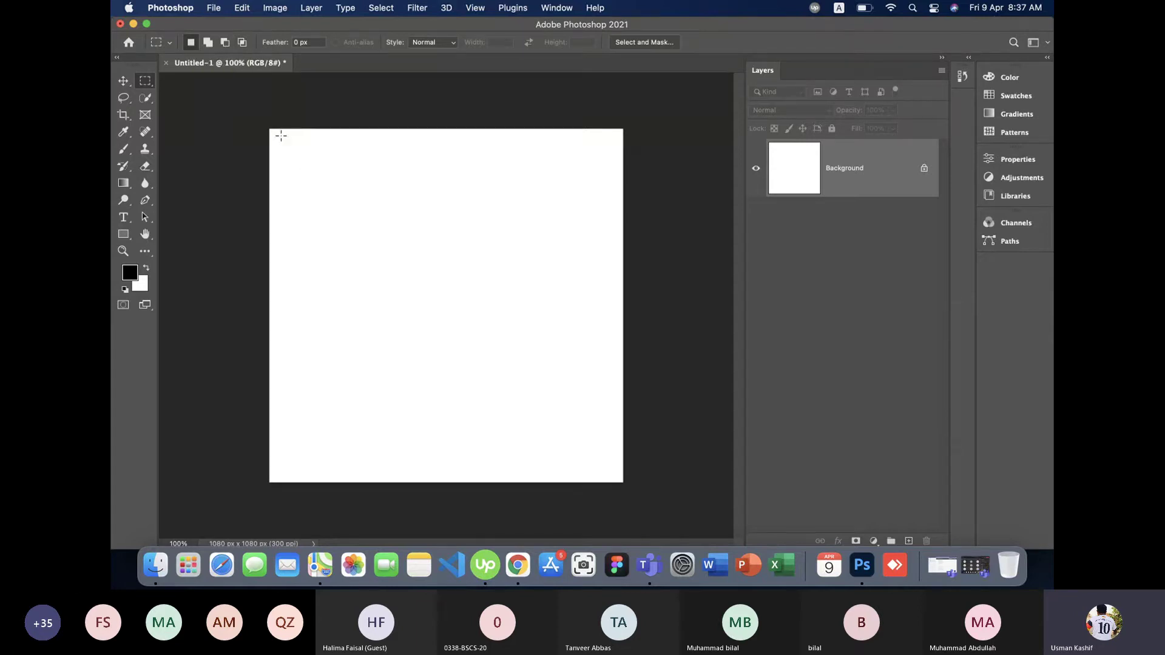
# In New Selection mode, drag replacement rectangles at the top left, lower right, upper right and centre.
pyautogui.moveTo(280, 136); pyautogui.dragTo(398, 254)
pyautogui.moveTo(467, 366); pyautogui.dragTo(576, 461)
pyautogui.moveTo(613, 139); pyautogui.dragTo(484, 251)
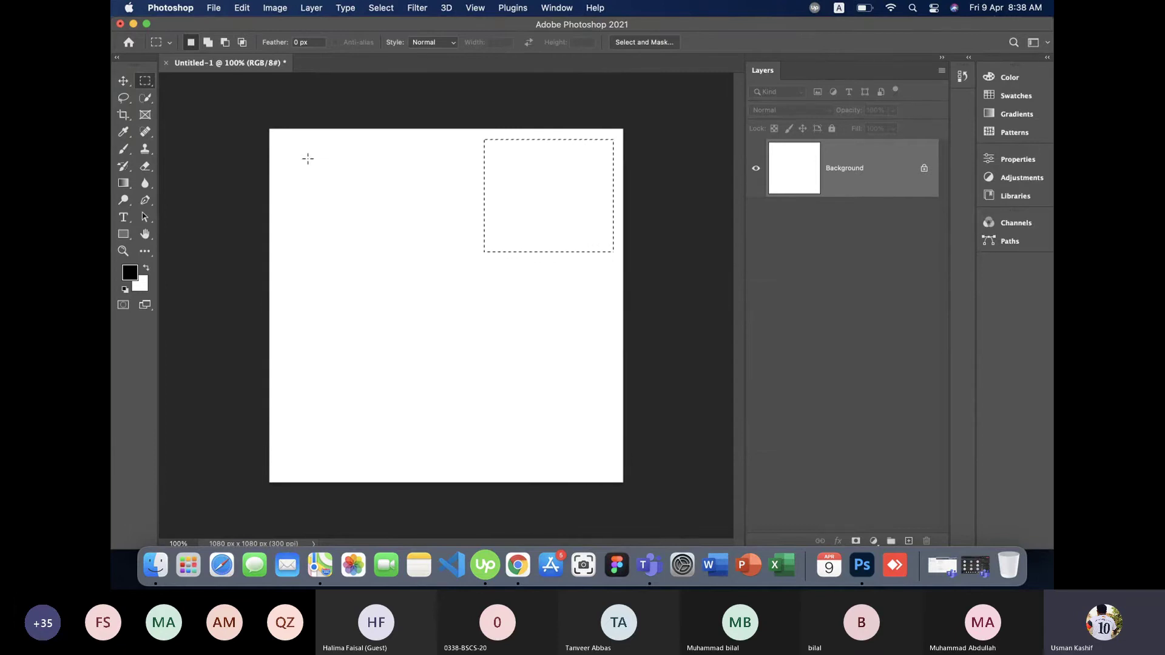
pyautogui.moveTo(279, 144); pyautogui.dragTo(424, 272)
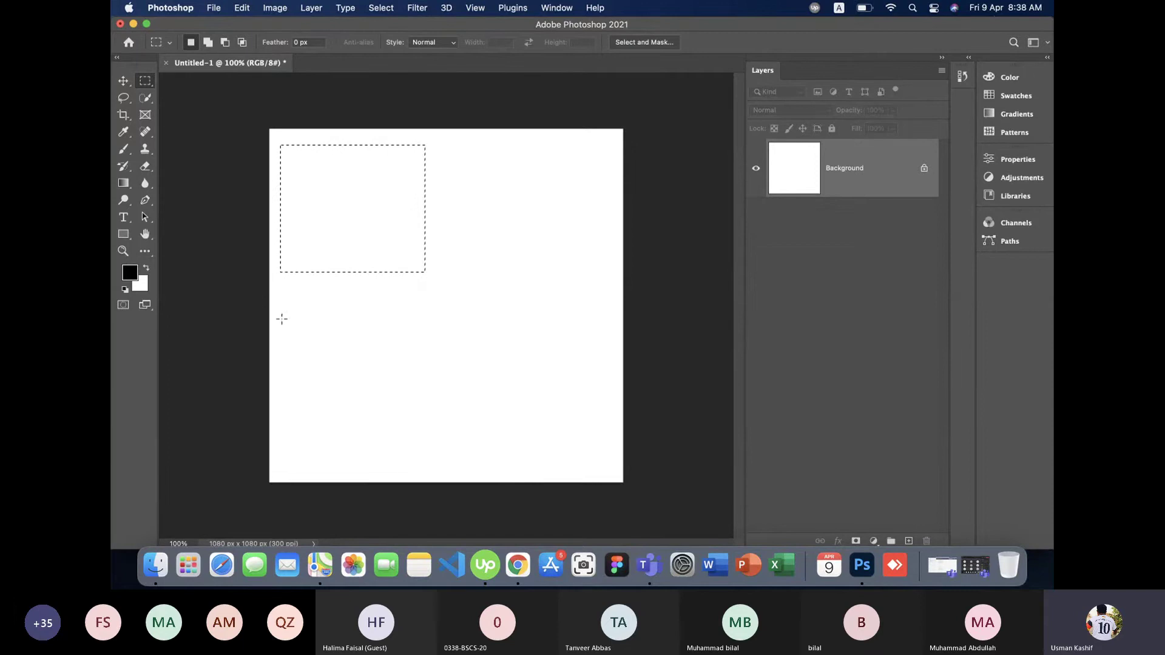
pyautogui.moveTo(286, 321); pyautogui.dragTo(435, 469)
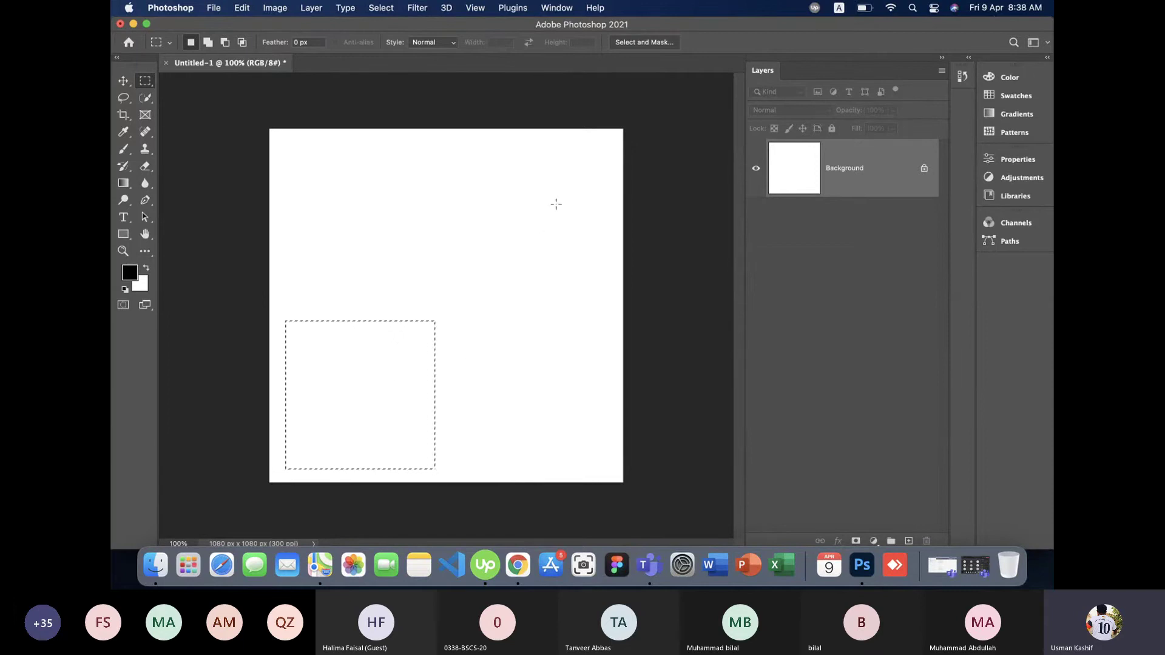
pyautogui.moveTo(607, 142); pyautogui.dragTo(524, 211)
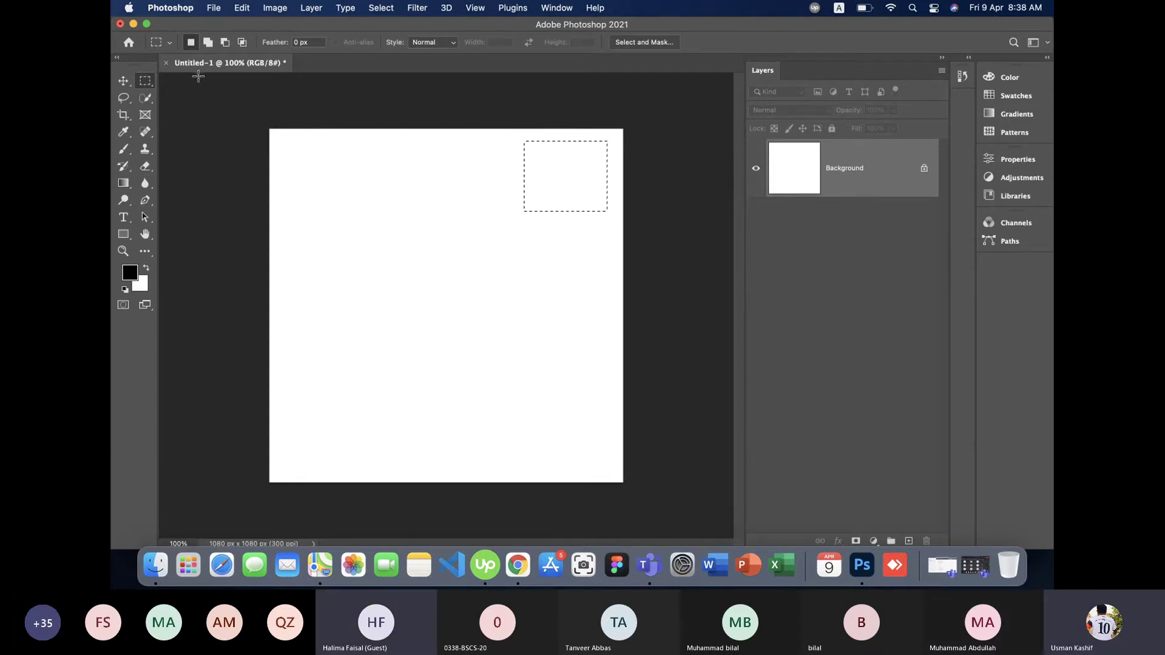
pyautogui.moveTo(351, 154); pyautogui.dragTo(448, 252)
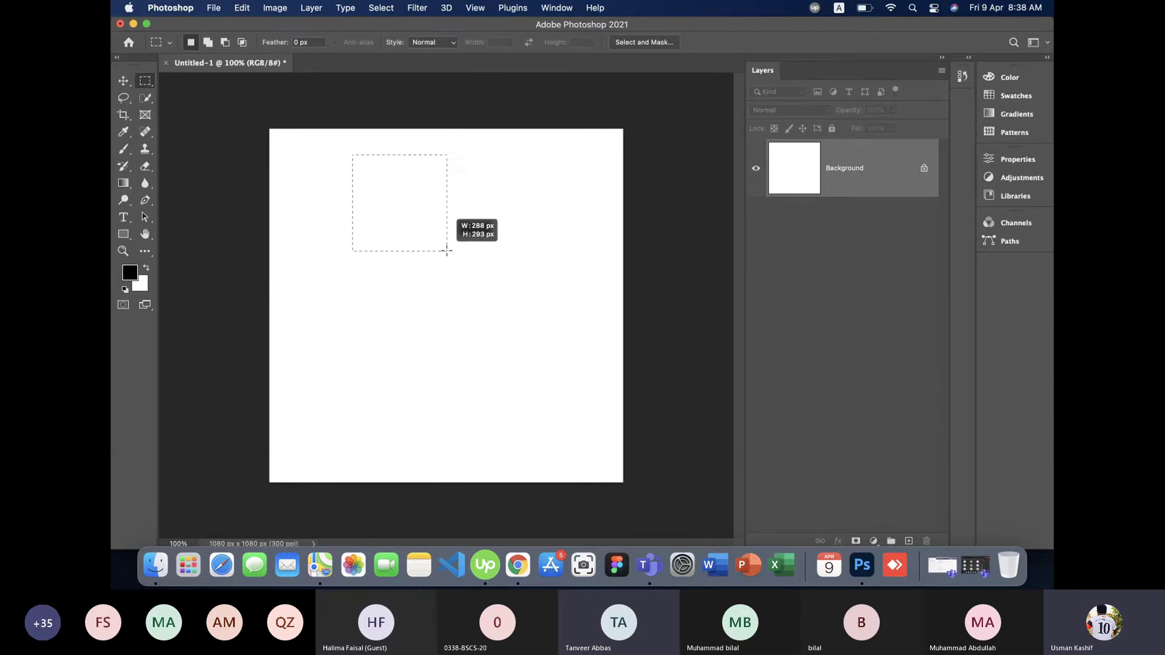
pyautogui.moveTo(423, 314); pyautogui.dragTo(511, 390)
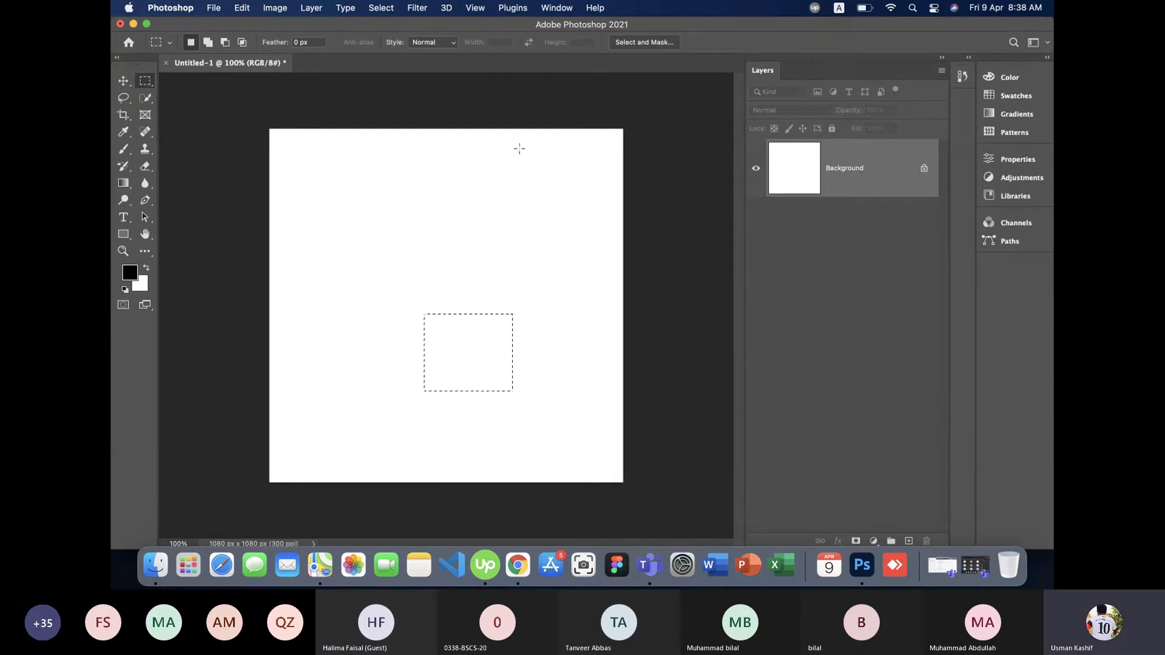
# Keep replacing rectangles around the canvas, then undo back to the large top-left selection.
pyautogui.moveTo(519, 148); pyautogui.dragTo(584, 218)
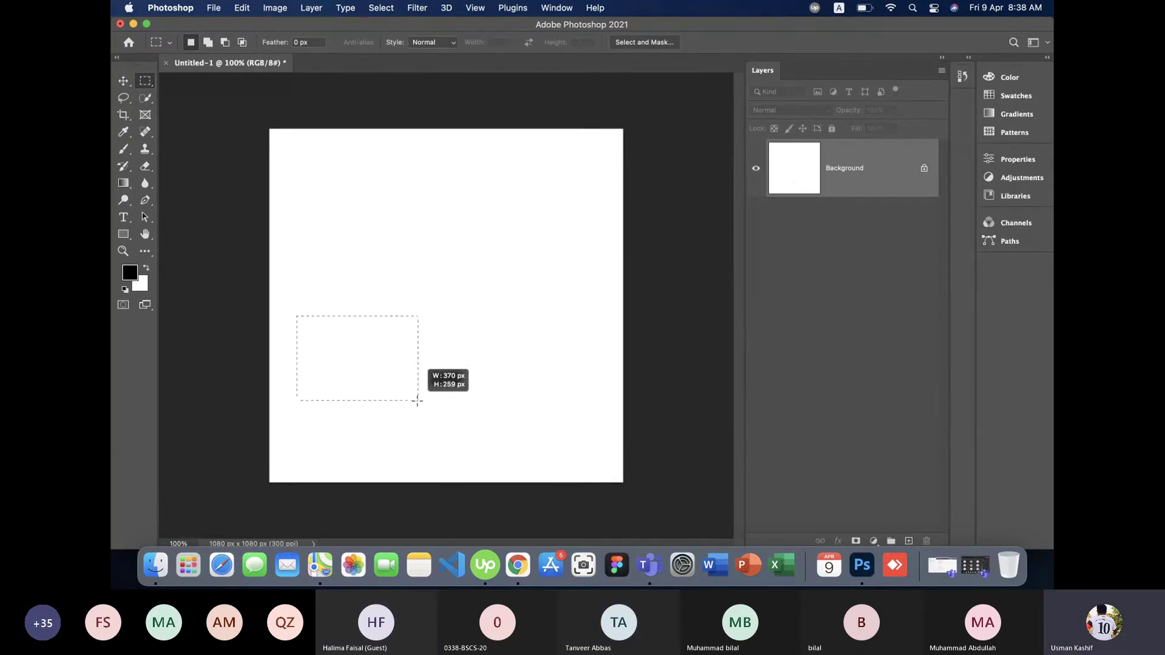
pyautogui.moveTo(296, 316); pyautogui.dragTo(418, 400)
pyautogui.moveTo(446, 212); pyautogui.dragTo(519, 279)
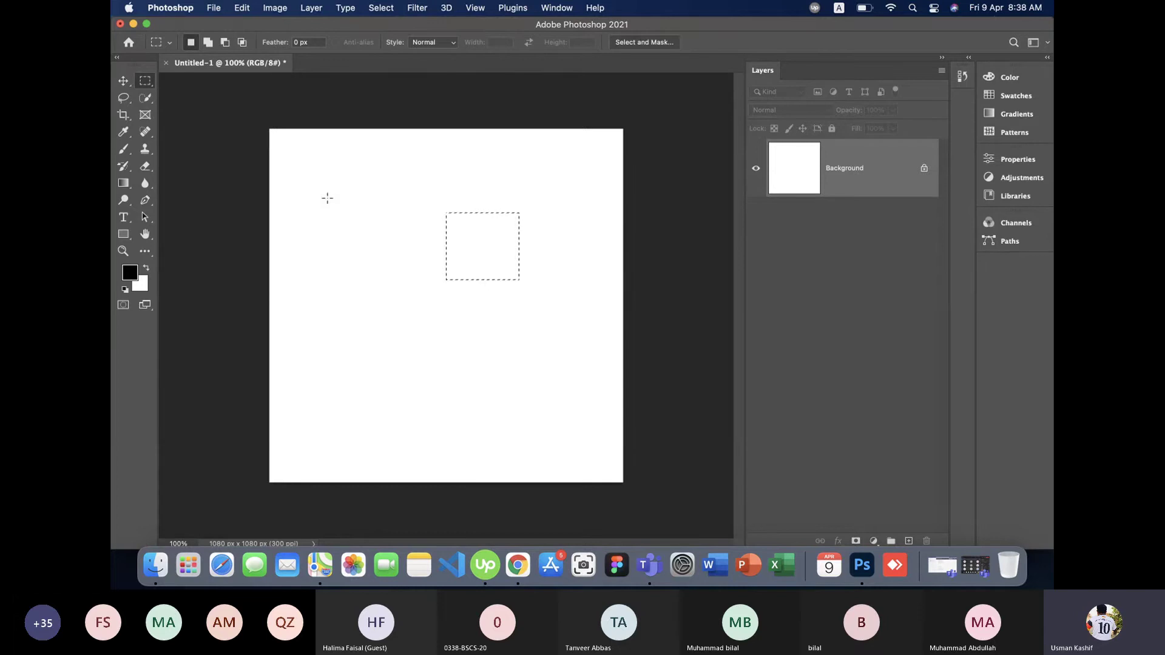
pyautogui.moveTo(312, 182); pyautogui.dragTo(381, 253)
pyautogui.moveTo(506, 155); pyautogui.dragTo(584, 221)
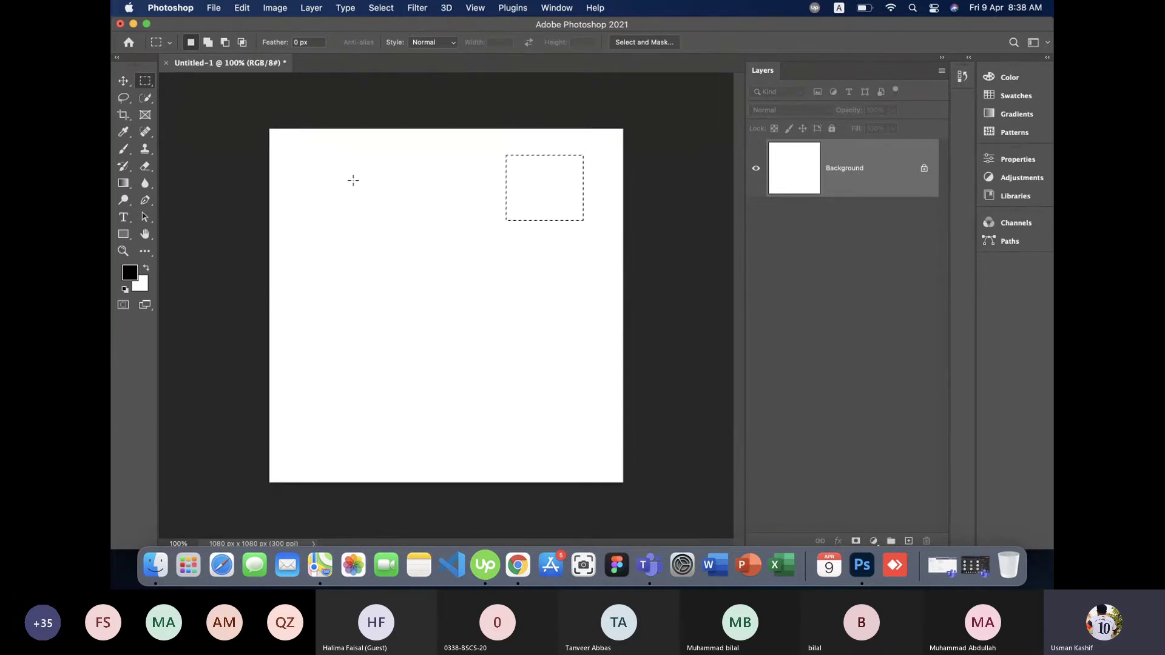
pyautogui.moveTo(283, 136); pyautogui.dragTo(401, 241)
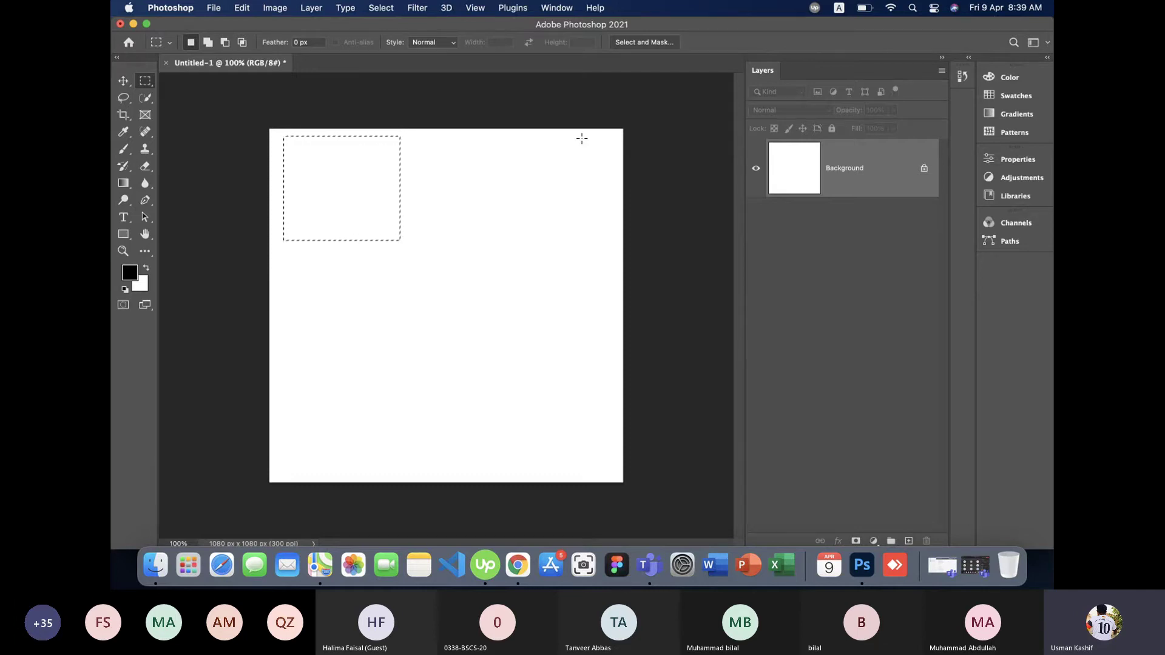
pyautogui.moveTo(573, 136); pyautogui.dragTo(618, 164)
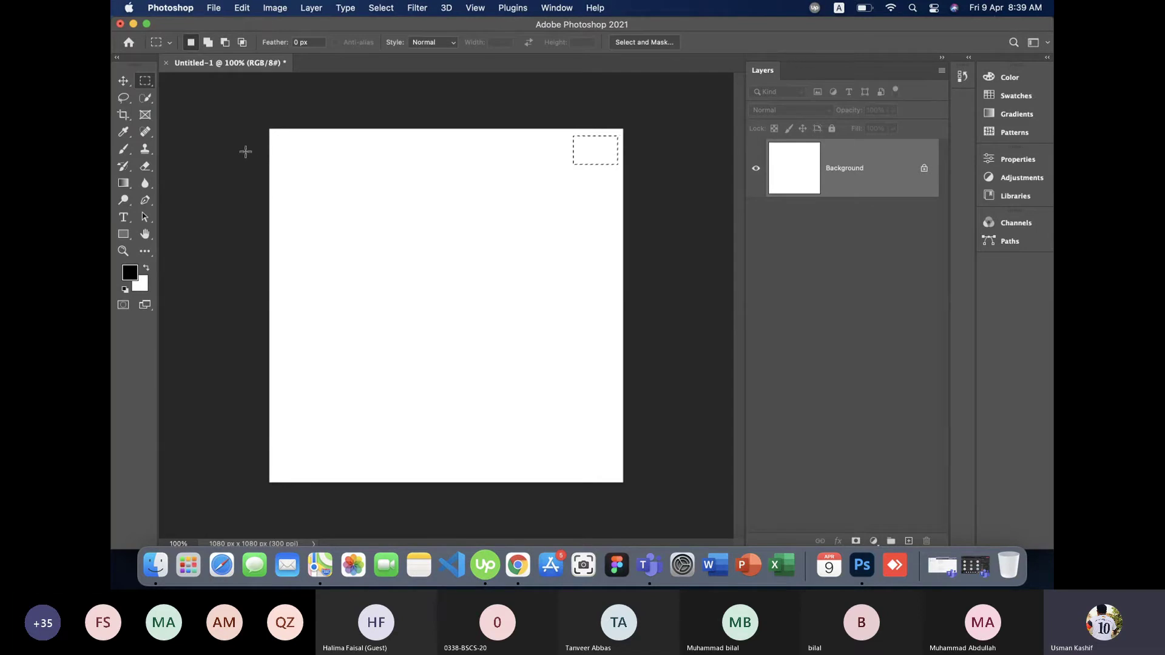
pyautogui.hotkey('ctrl', 'z')
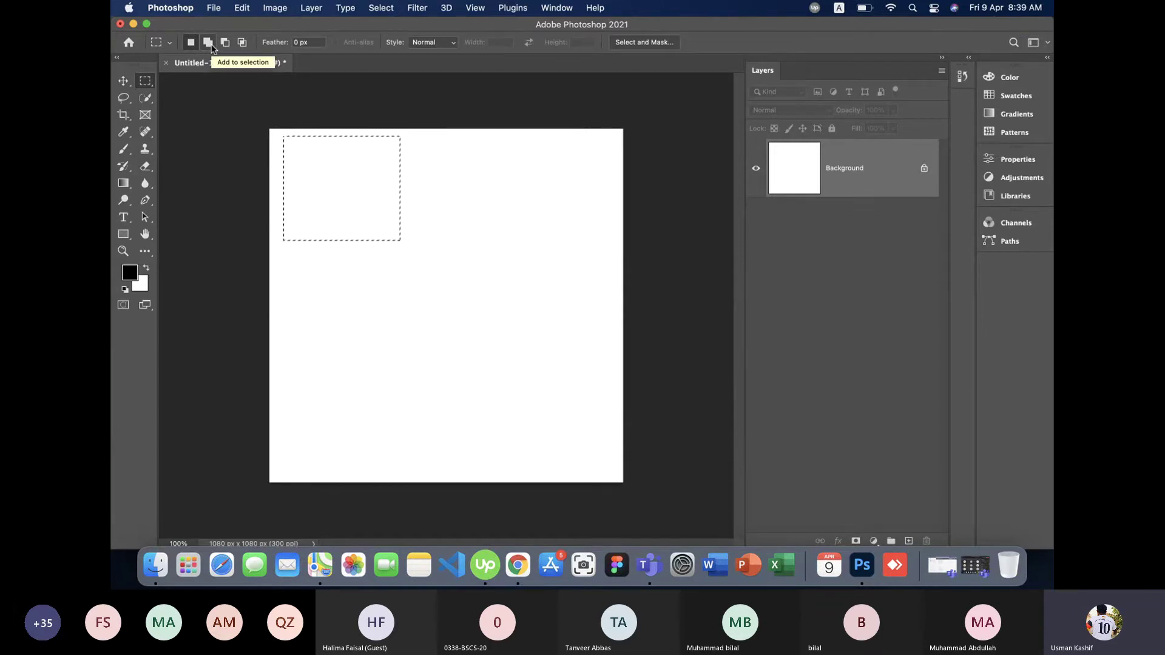
# In Add to Selection mode, drag a small second rectangle at the top right.
pyautogui.click(211, 46)
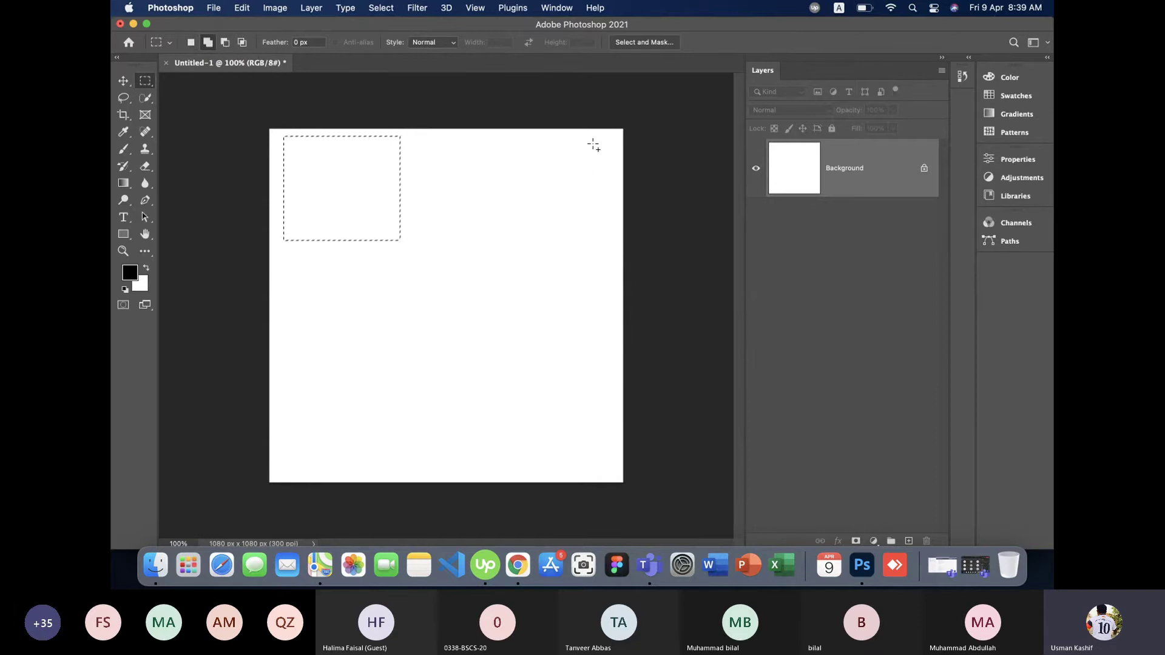
pyautogui.moveTo(544, 136); pyautogui.dragTo(609, 184)
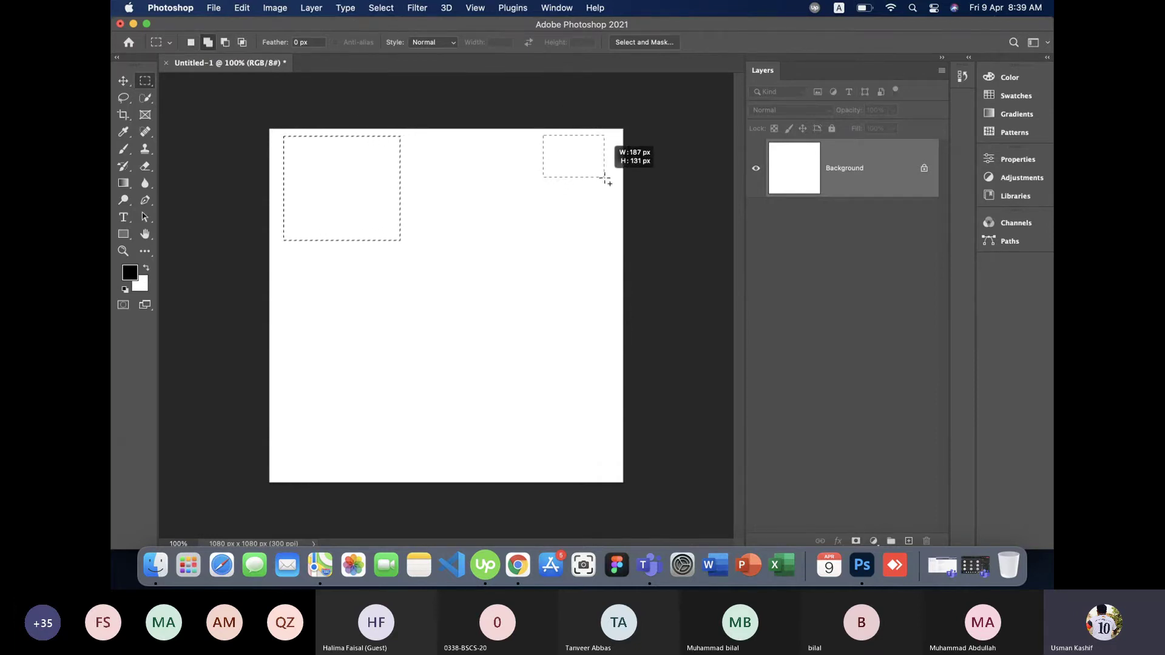
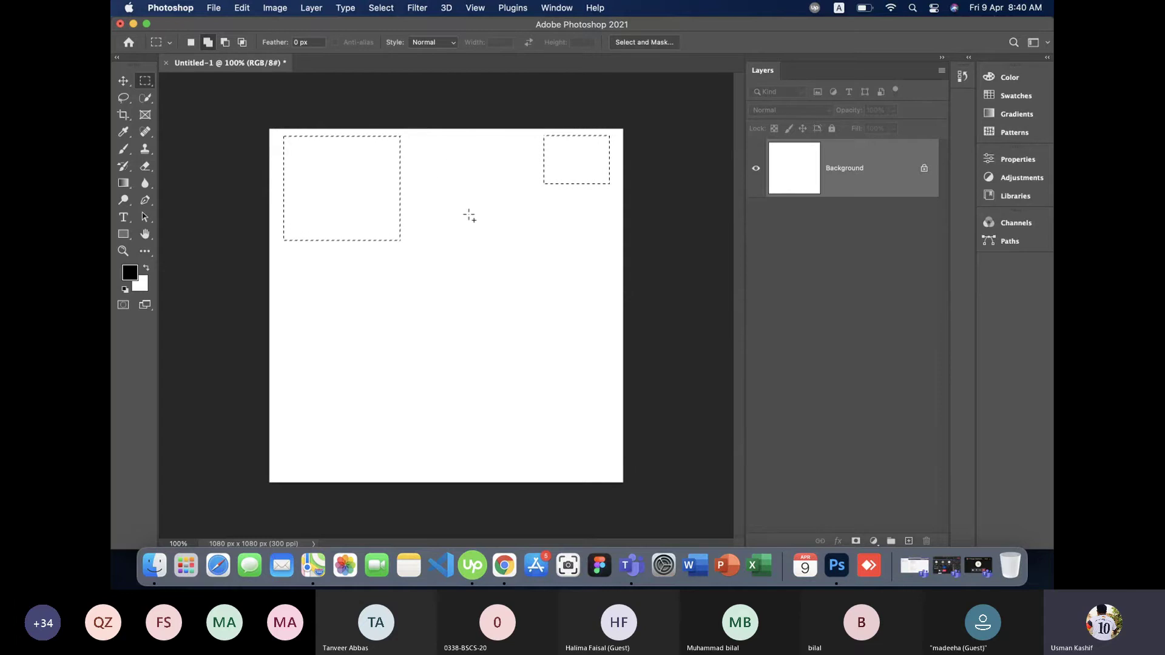
# Add lower, tall and wide rectangles to merge into one selection outline, then deselect all.
pyautogui.moveTo(297, 290); pyautogui.dragTo(391, 375)
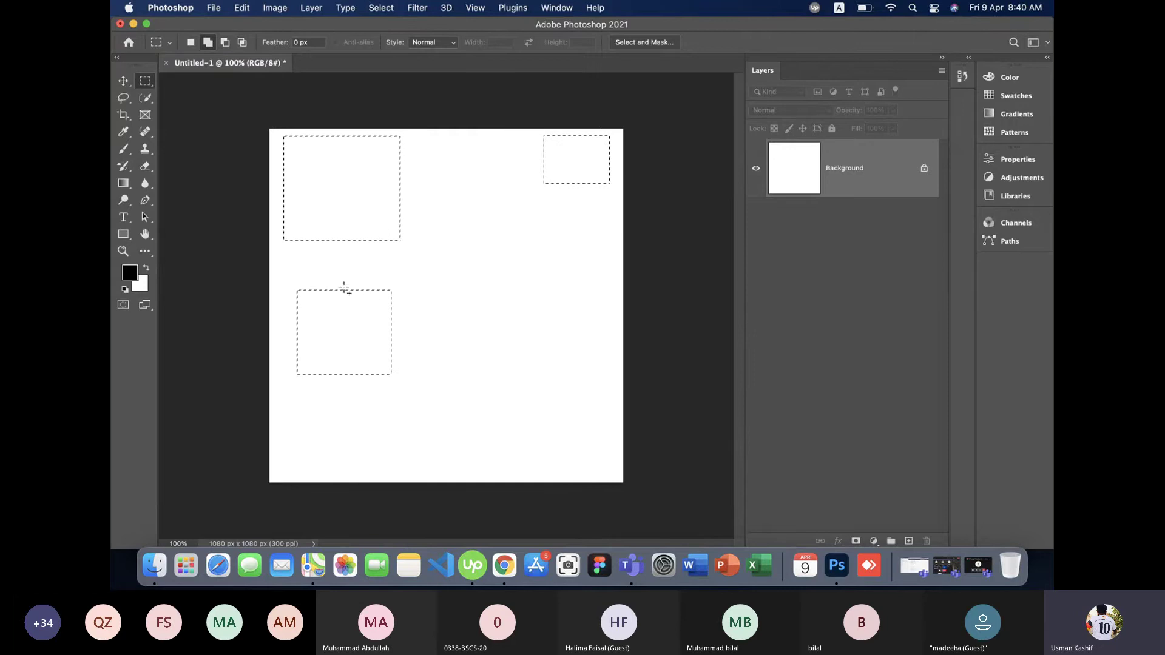
pyautogui.moveTo(322, 199); pyautogui.dragTo(373, 327)
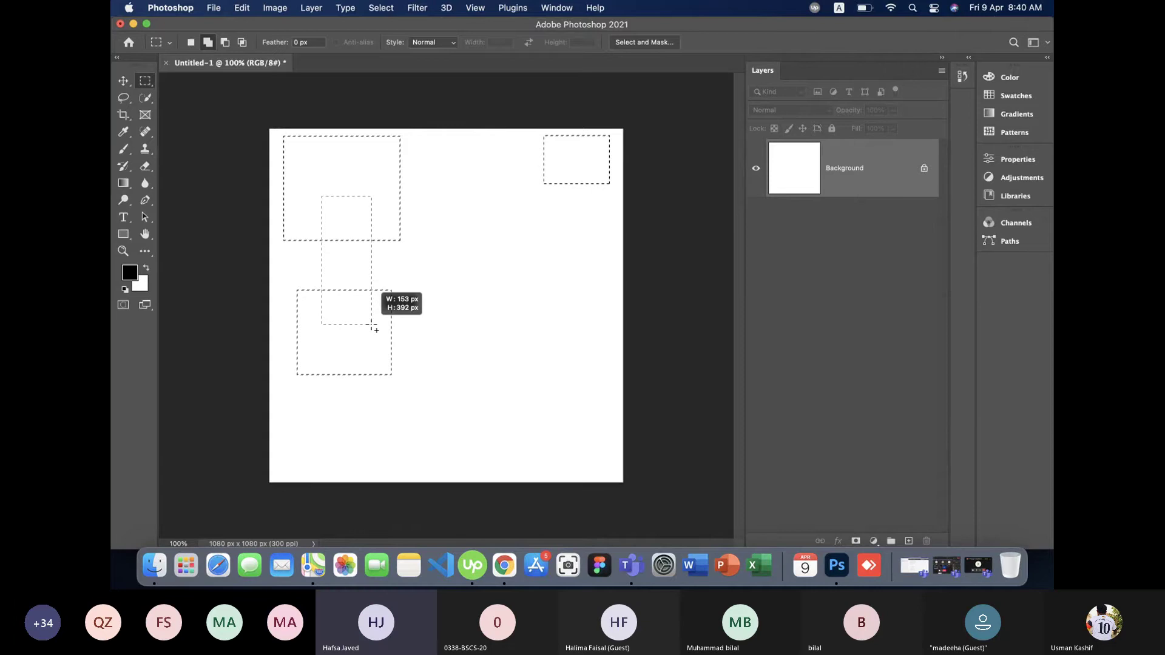
pyautogui.moveTo(372, 326); pyautogui.dragTo(372, 326)
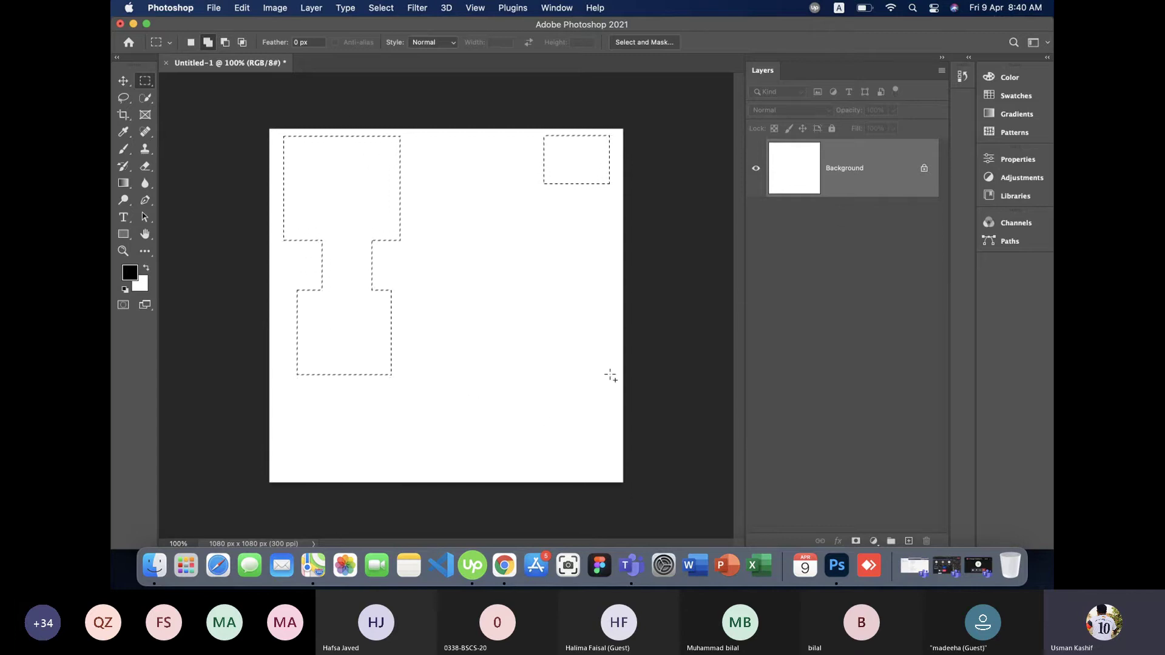
pyautogui.moveTo(476, 434); pyautogui.dragTo(320, 325)
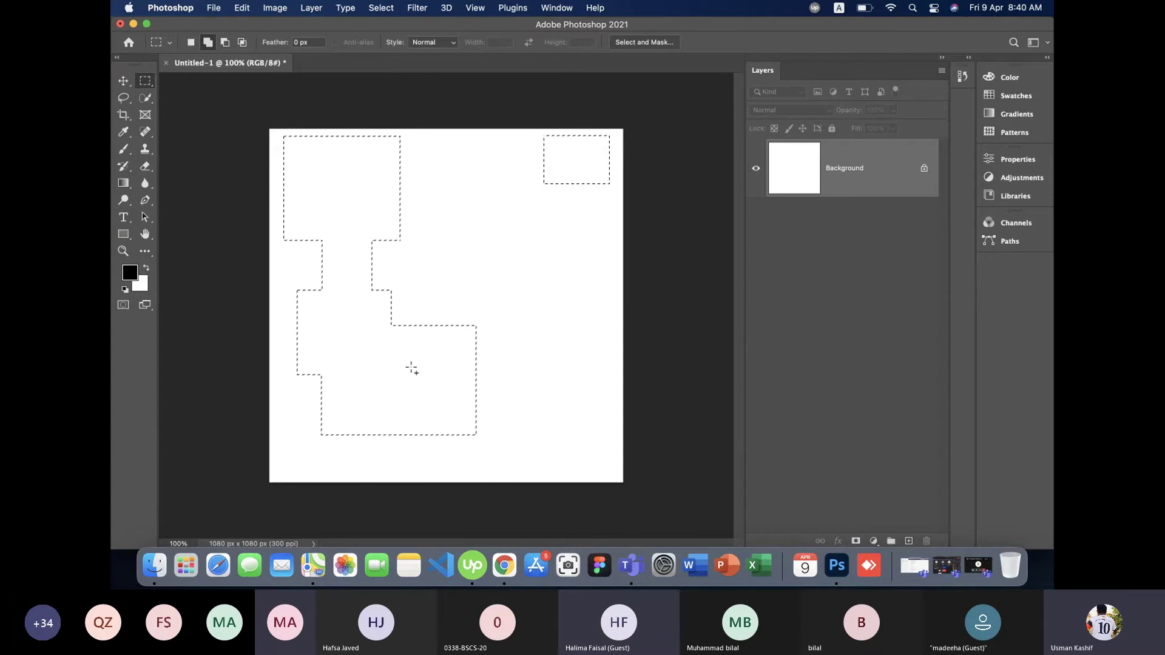
pyautogui.press('super+d')
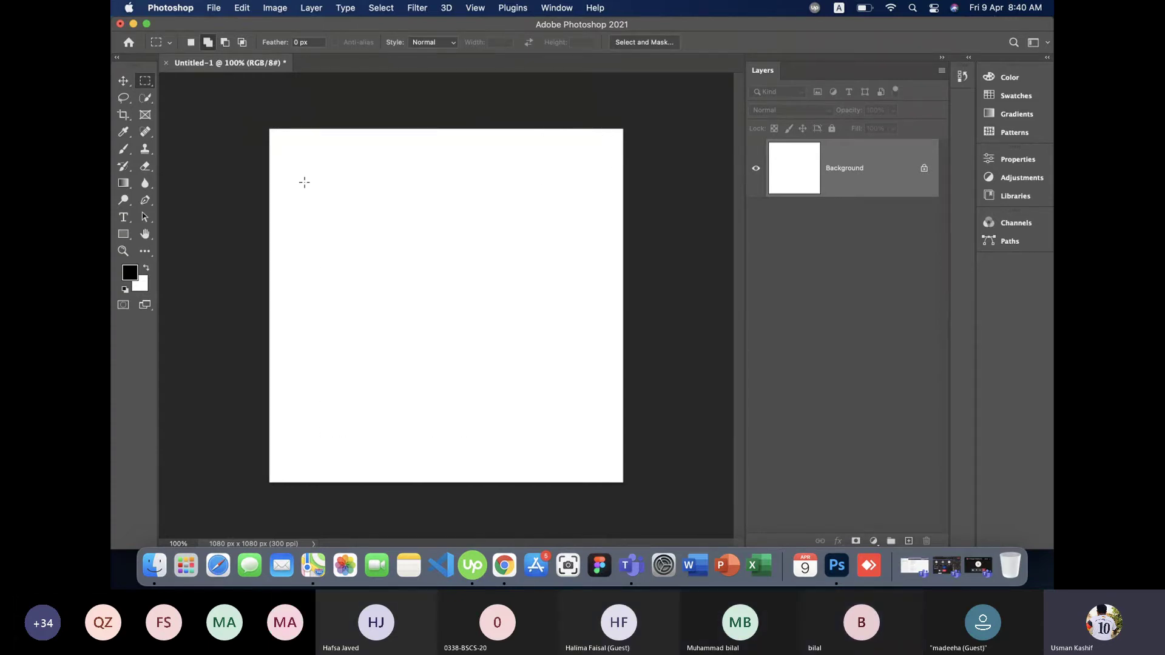
pyautogui.moveTo(314, 152); pyautogui.dragTo(444, 278)
pyautogui.click(209, 44)
pyautogui.moveTo(543, 230); pyautogui.dragTo(396, 307)
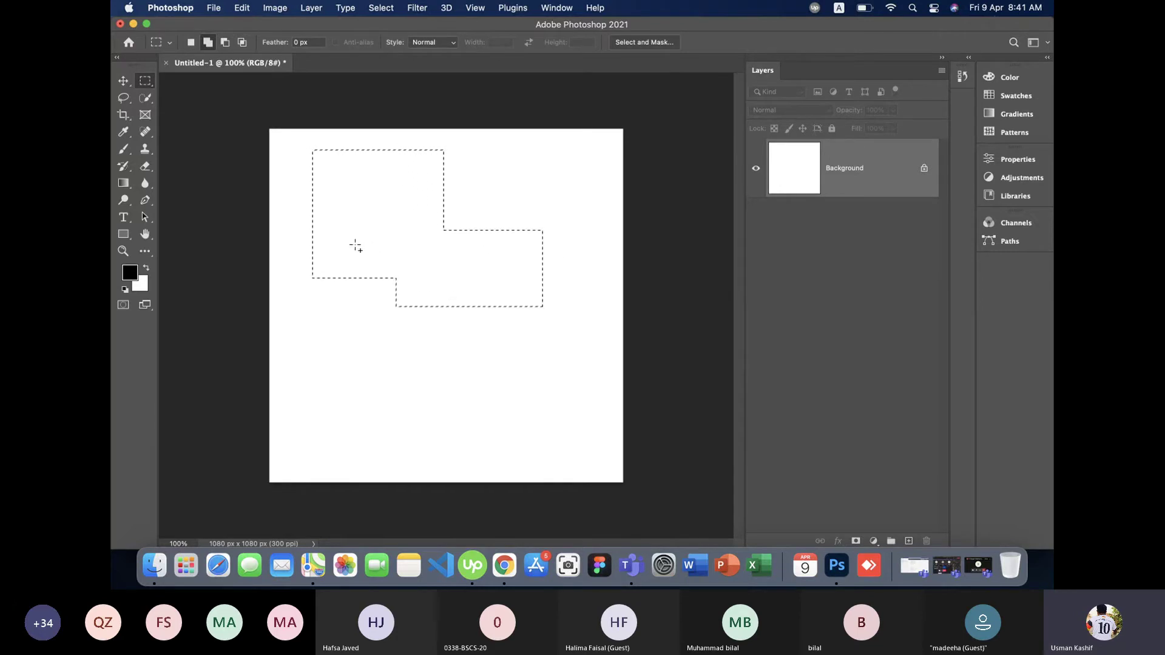
pyautogui.moveTo(299, 359); pyautogui.dragTo(392, 422)
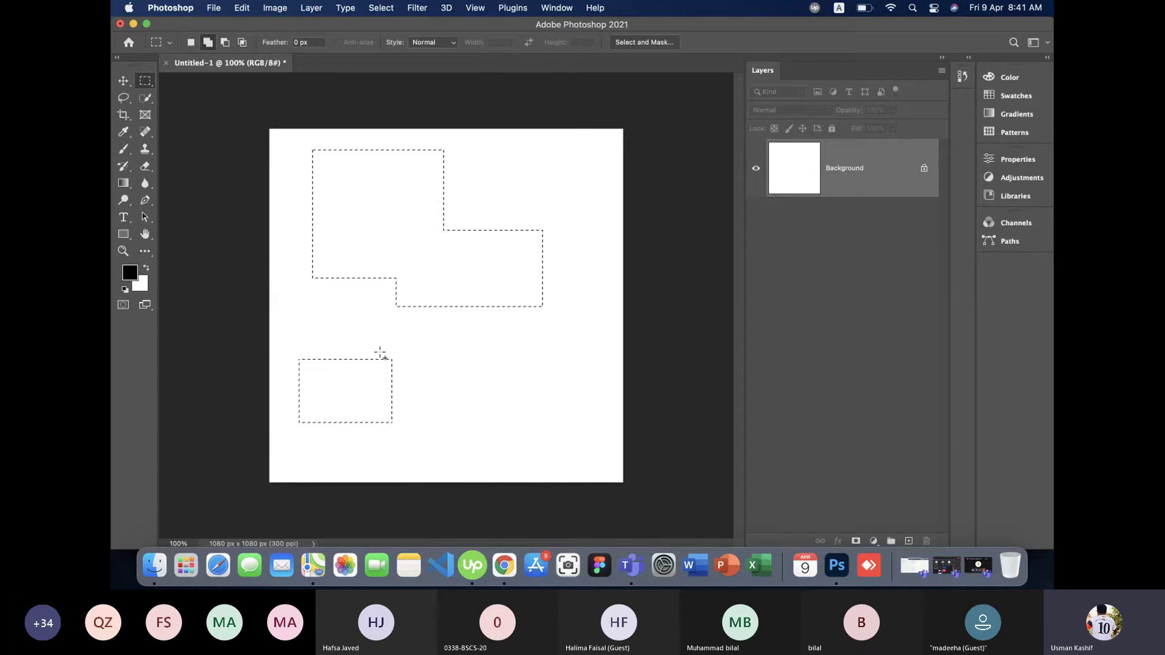
pyautogui.moveTo(576, 409); pyautogui.dragTo(436, 353)
pyautogui.moveTo(352, 241); pyautogui.dragTo(457, 376)
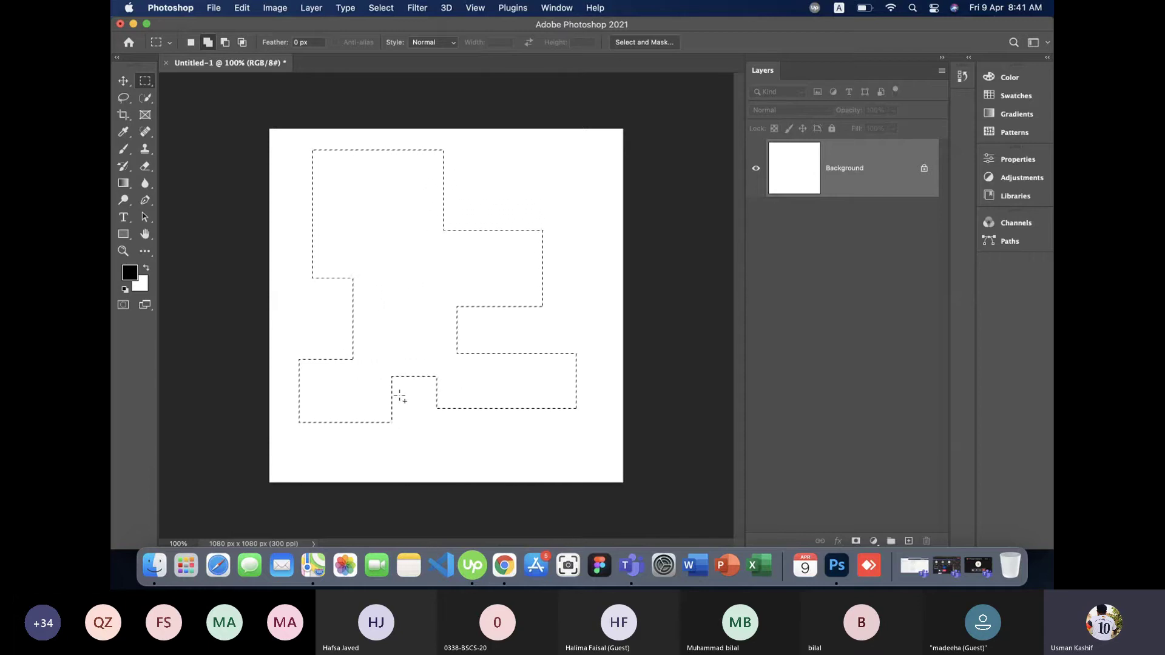
pyautogui.moveTo(585, 158); pyautogui.dragTo(491, 257)
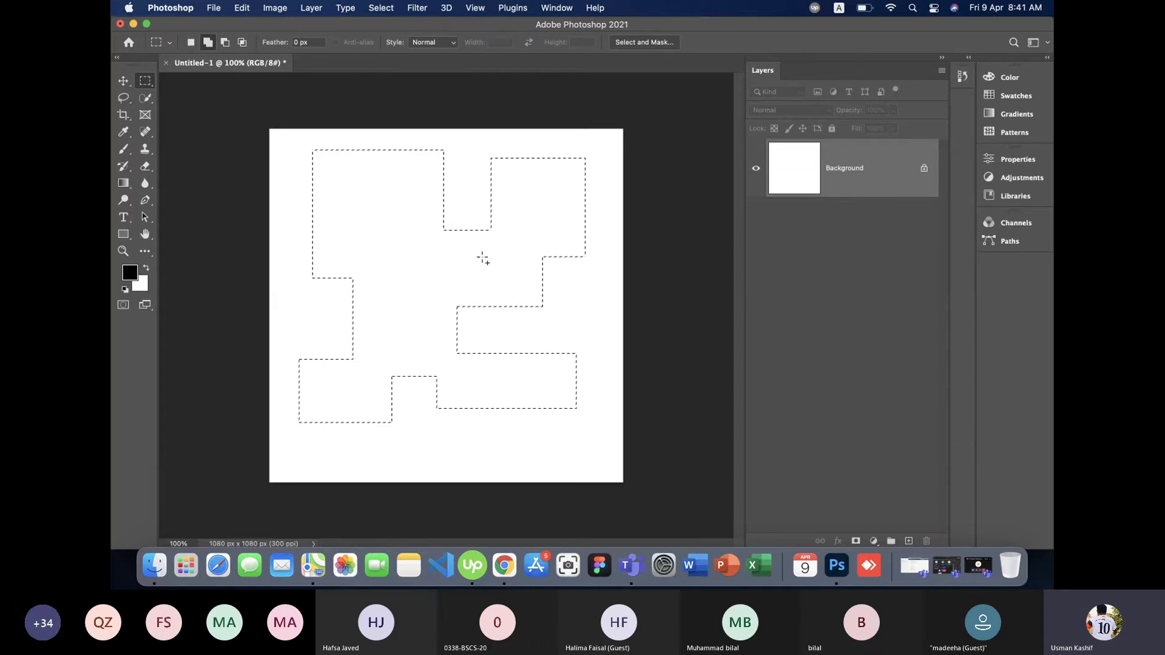
pyautogui.moveTo(291, 209); pyautogui.dragTo(344, 326)
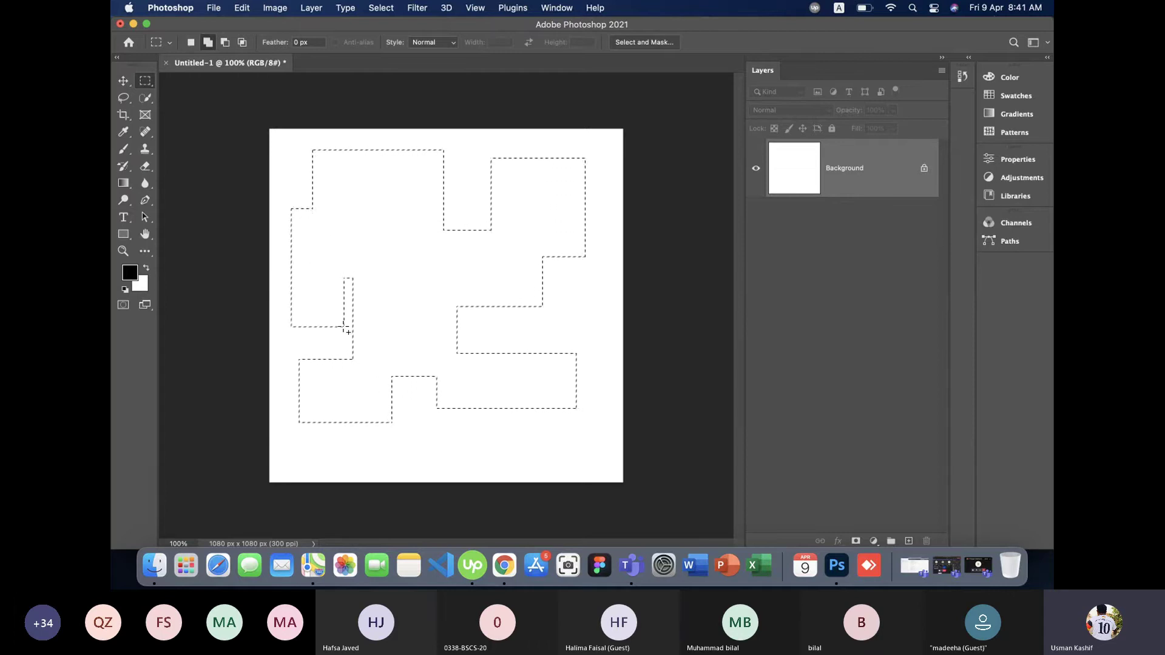
pyautogui.moveTo(539, 442); pyautogui.dragTo(483, 394)
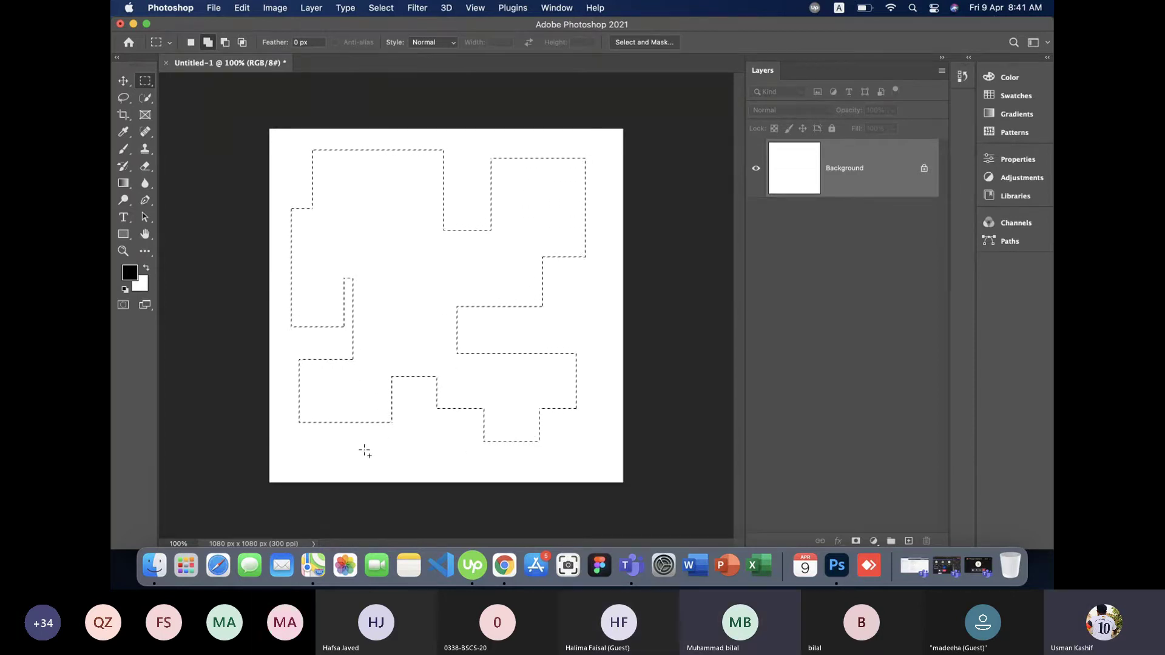
pyautogui.moveTo(330, 390); pyautogui.dragTo(330, 391)
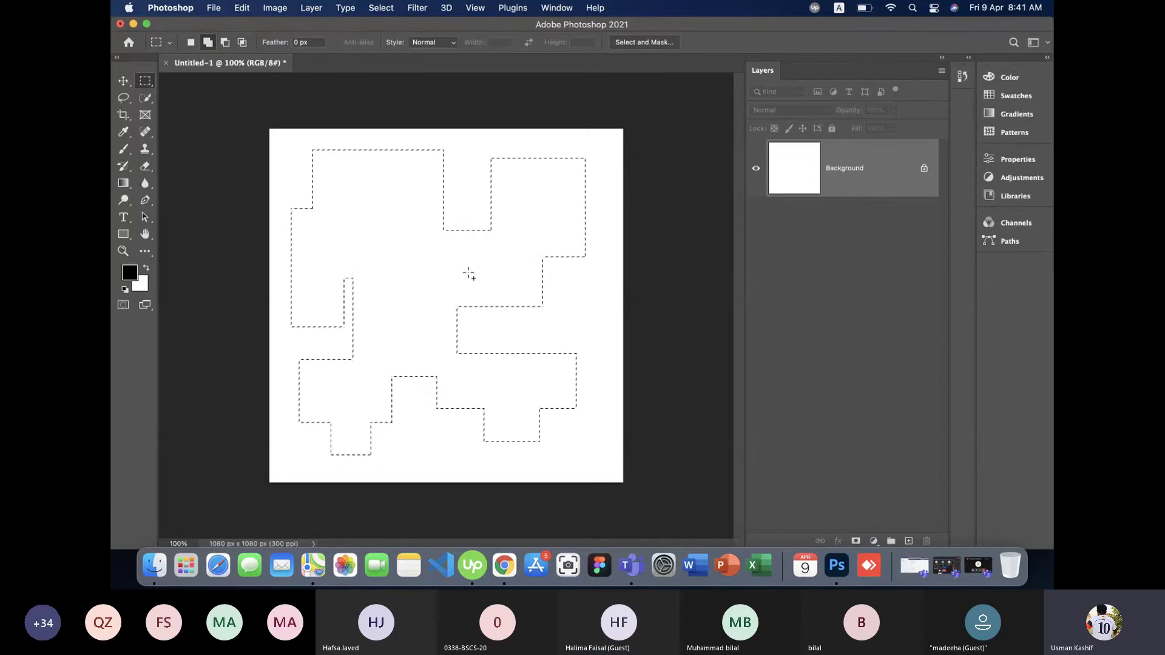
pyautogui.moveTo(460, 211); pyautogui.dragTo(484, 285)
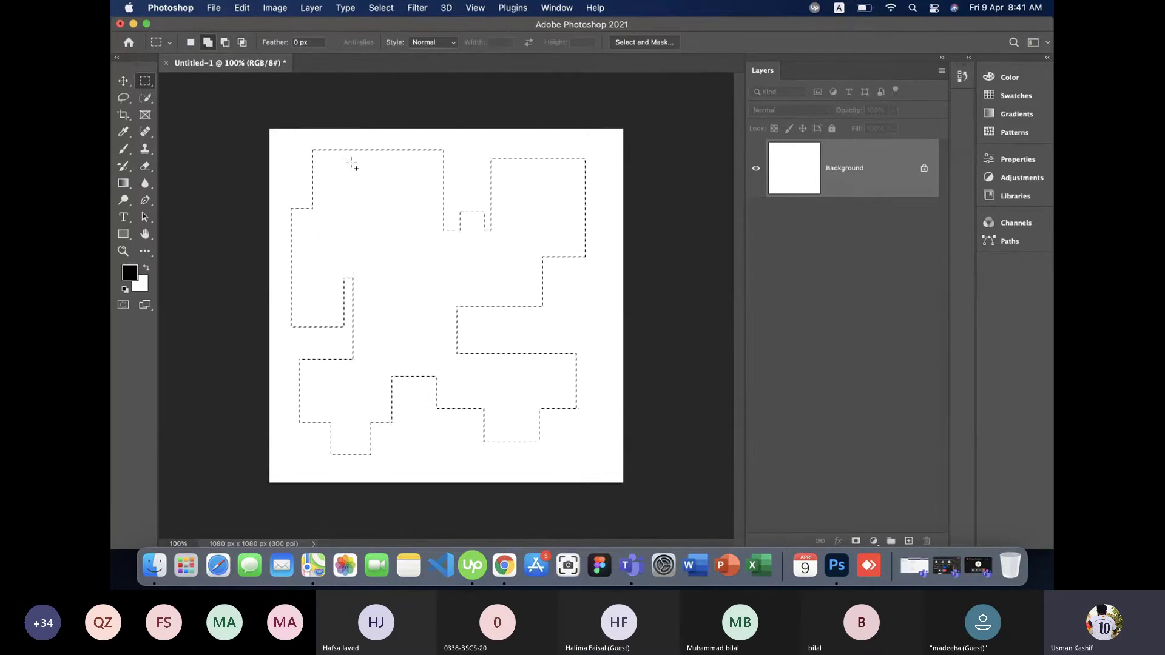
pyautogui.moveTo(358, 140); pyautogui.dragTo(390, 154)
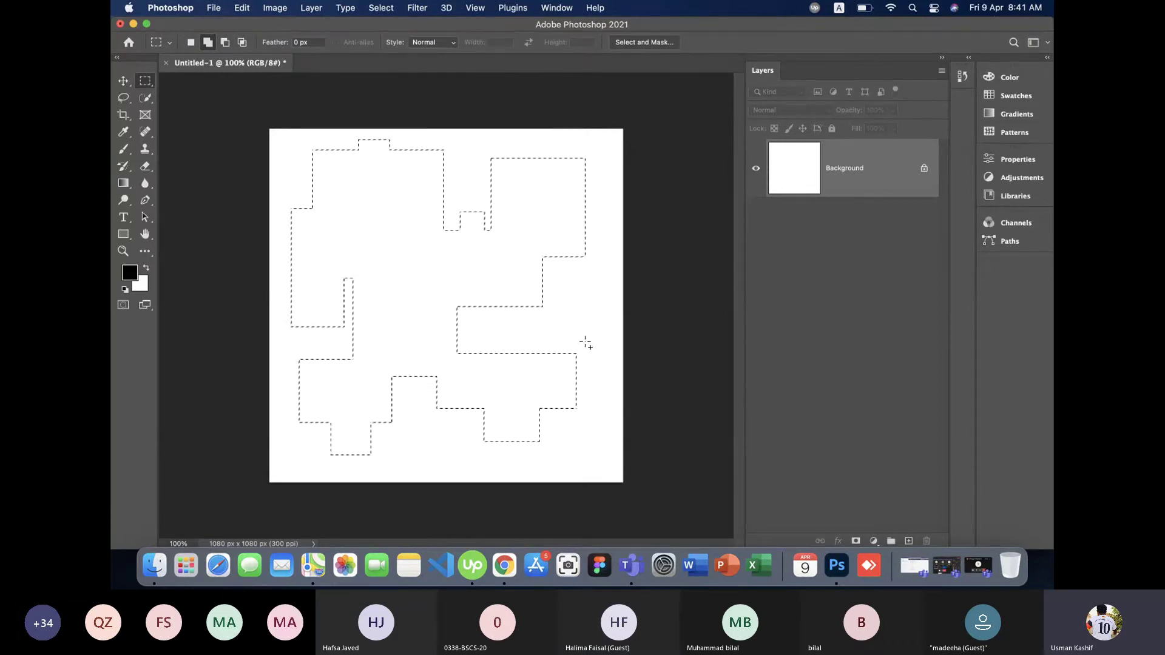
pyautogui.hotkey('alt', 'BackSpace')
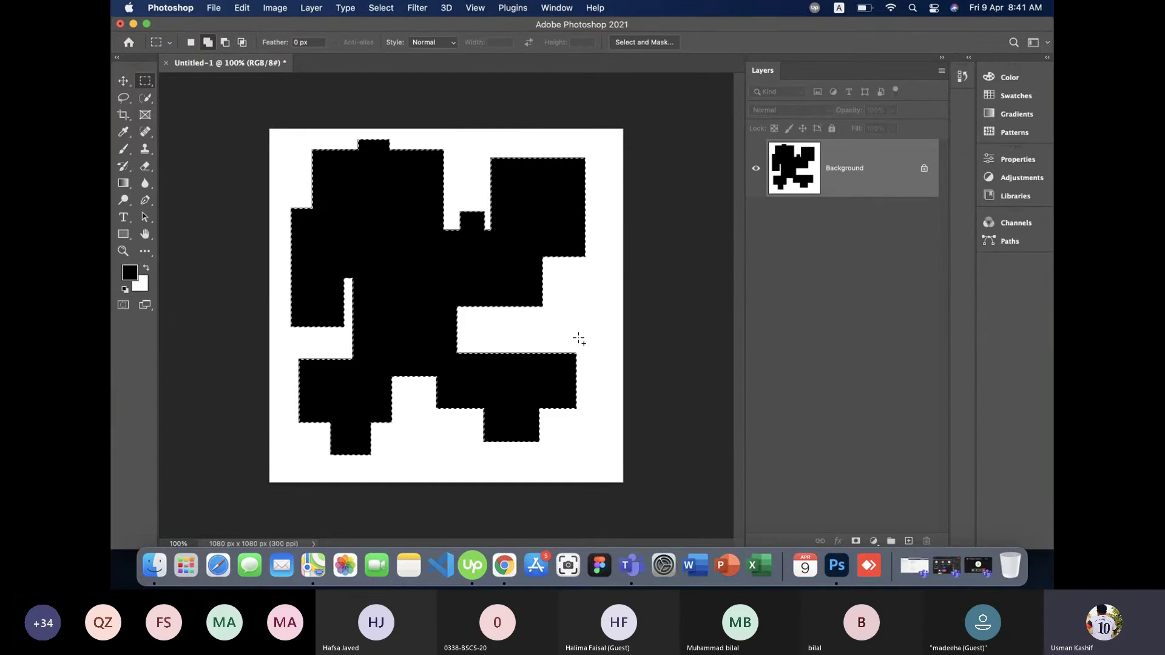
pyautogui.hotkey('ctrl', 'z')
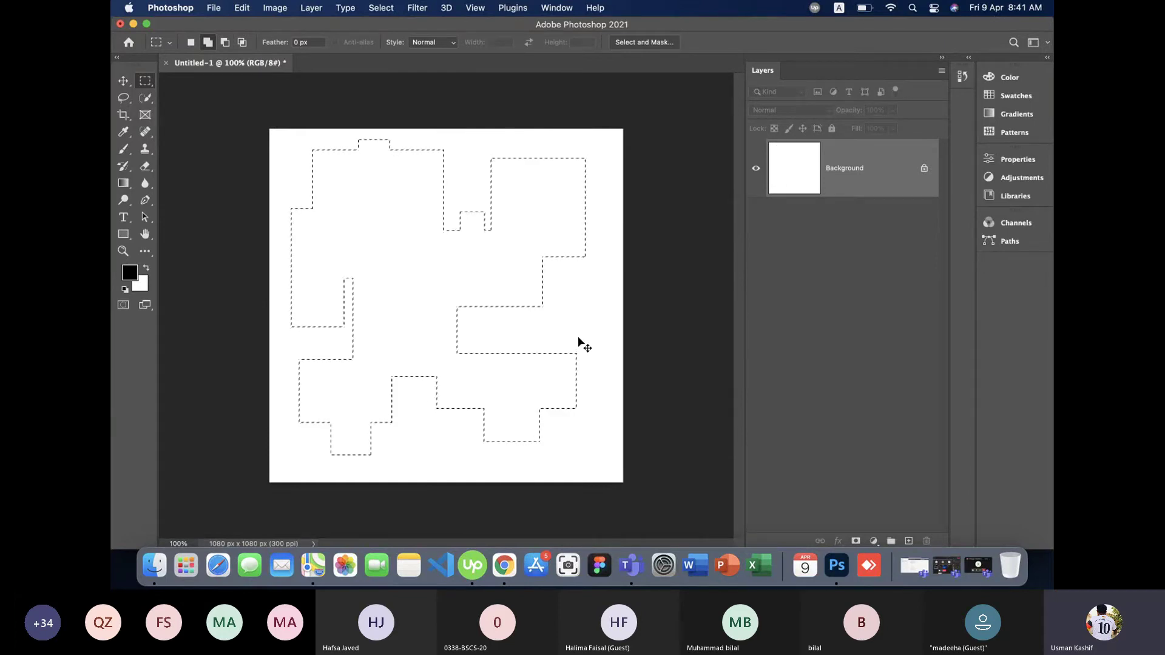
pyautogui.hotkey('ctrl', 'd')
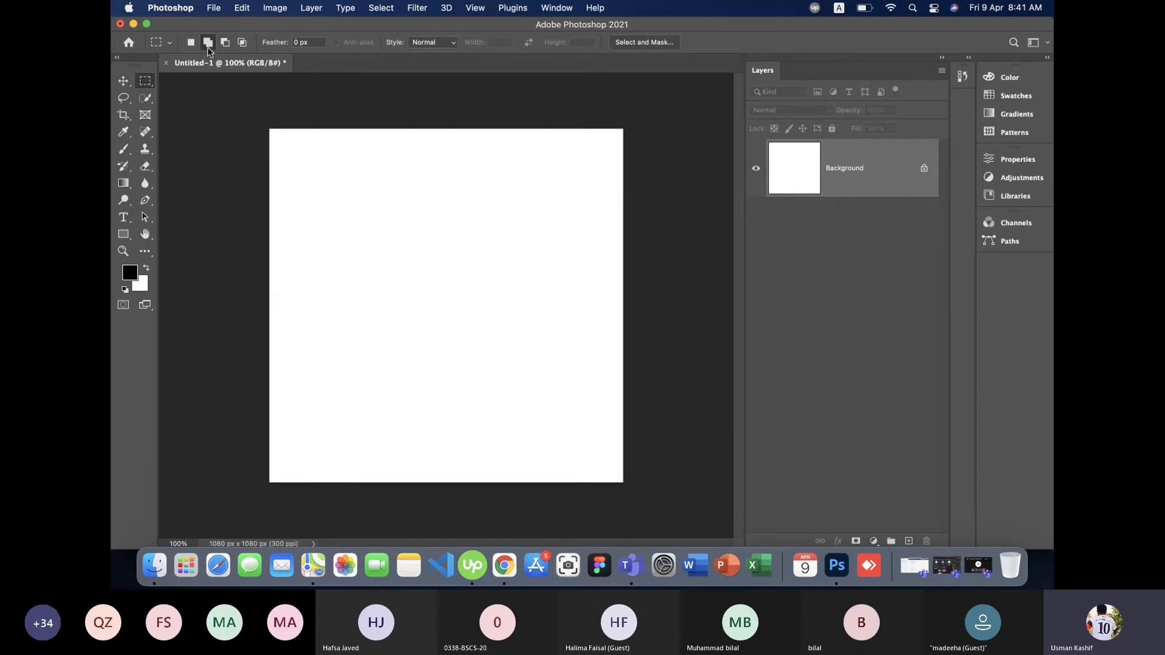
# Select a top-left square, then subtract a larger overlapping rectangle to leave an L shape.
pyautogui.moveTo(288, 149); pyautogui.dragTo(406, 250)
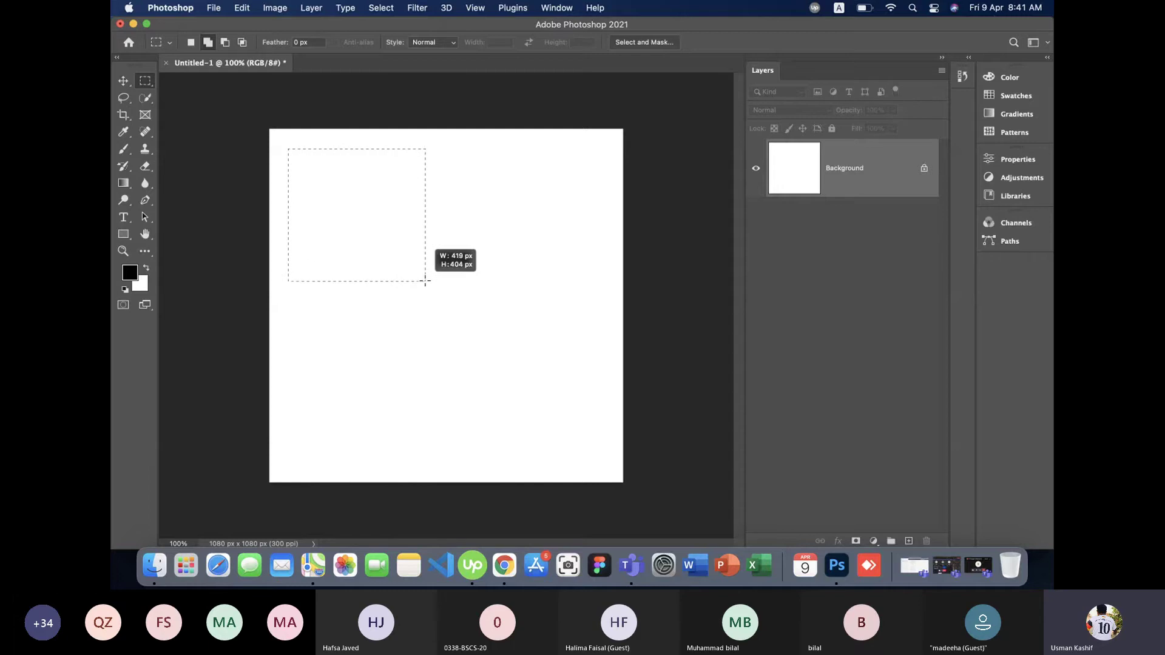
pyautogui.moveTo(416, 264); pyautogui.dragTo(426, 281)
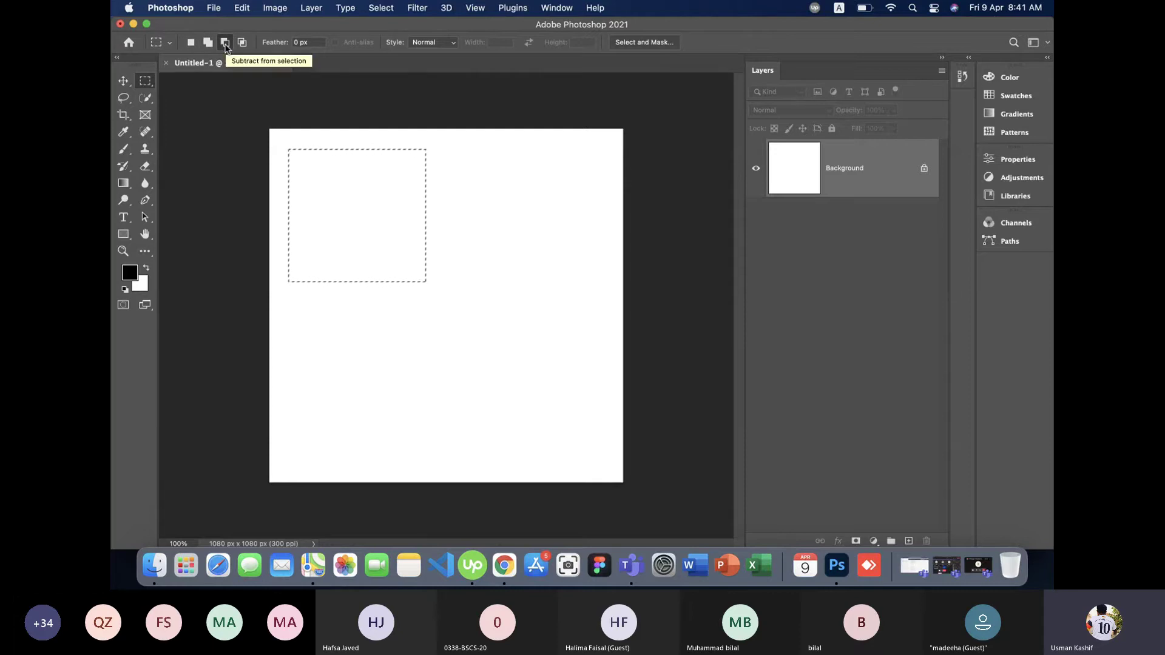
pyautogui.click(225, 44)
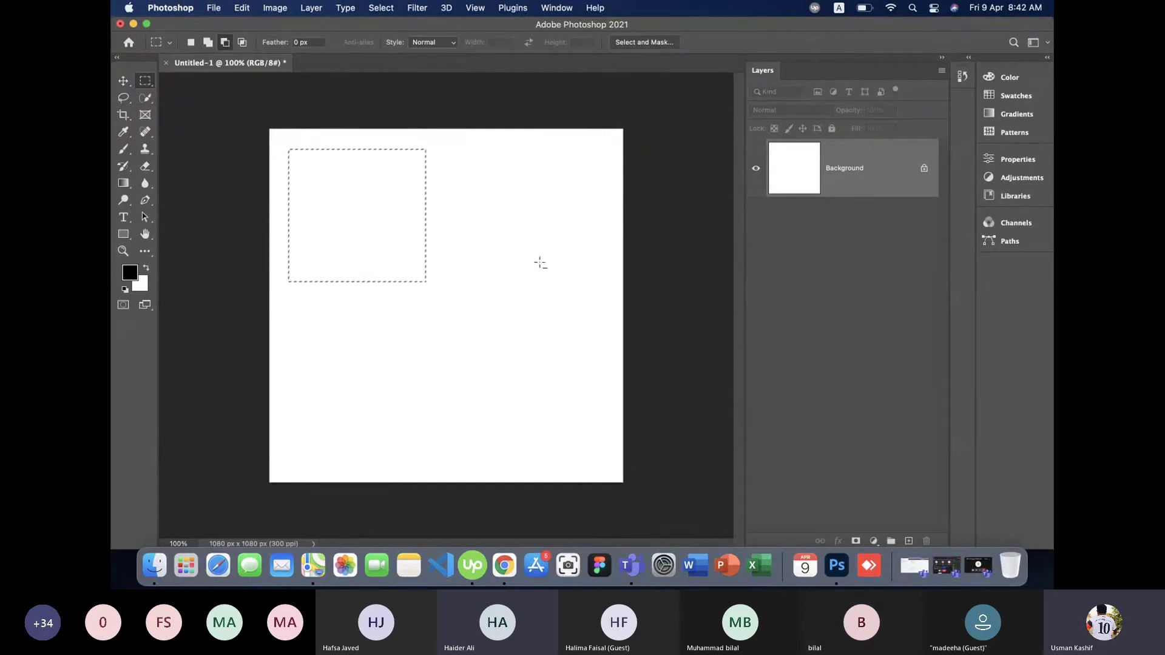
pyautogui.moveTo(513, 350)
pyautogui.mouseDown()
pyautogui.moveTo(387, 271)
pyautogui.moveTo(346, 190)
pyautogui.moveTo(311, 171)
pyautogui.mouseUp()
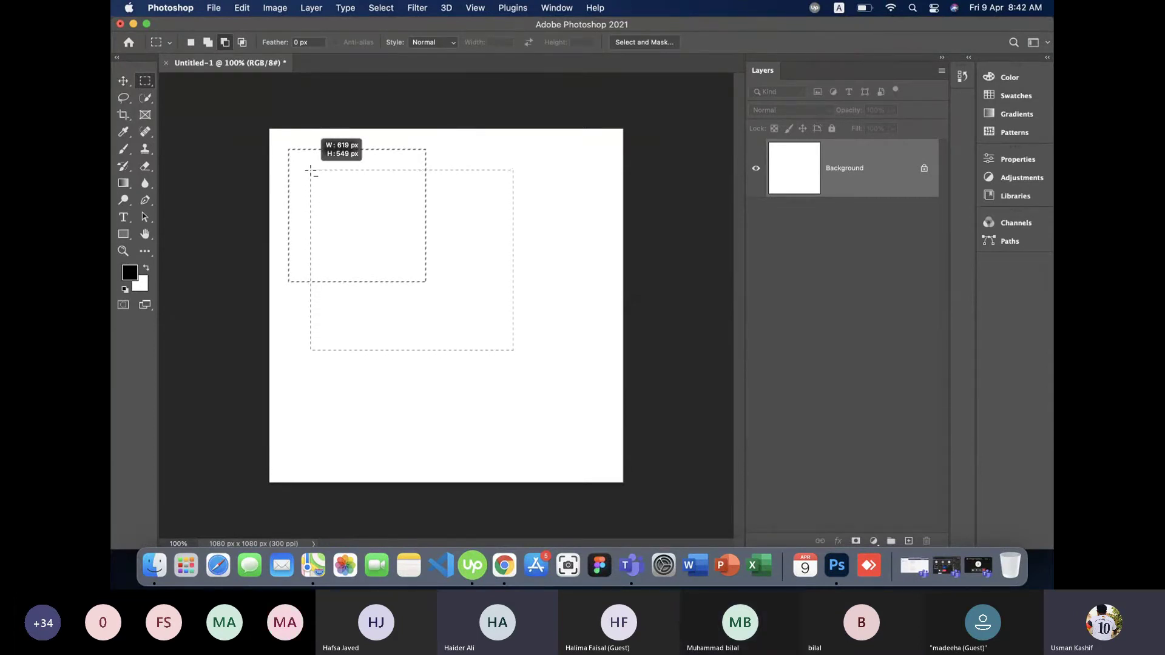
pyautogui.moveTo(310, 171); pyautogui.dragTo(310, 170)
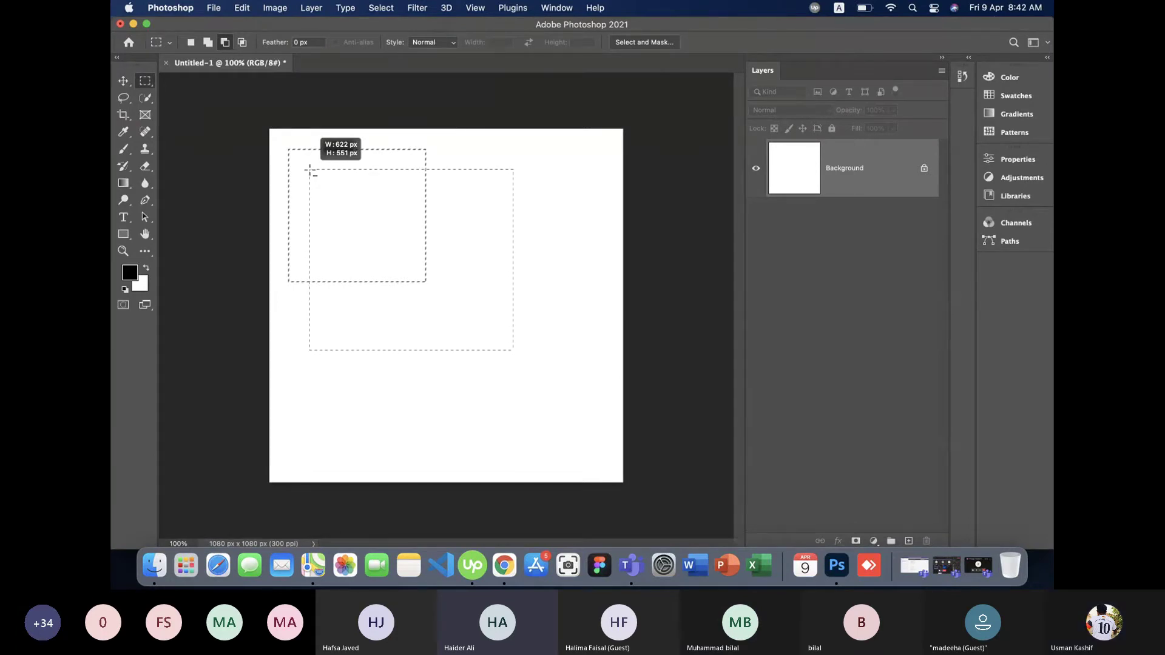
pyautogui.moveTo(311, 171); pyautogui.dragTo(310, 171)
# Mute all Teams meeting participants, minimize the meeting window, and return to Photoshop.
pyautogui.click(915, 564)
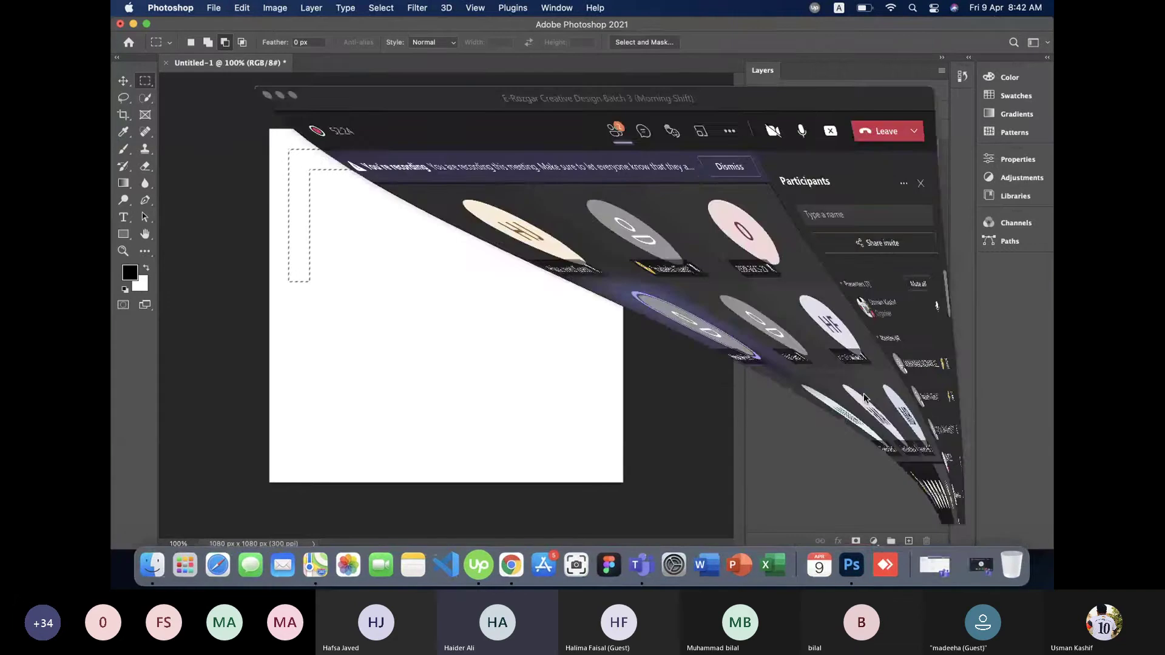
pyautogui.click(876, 224)
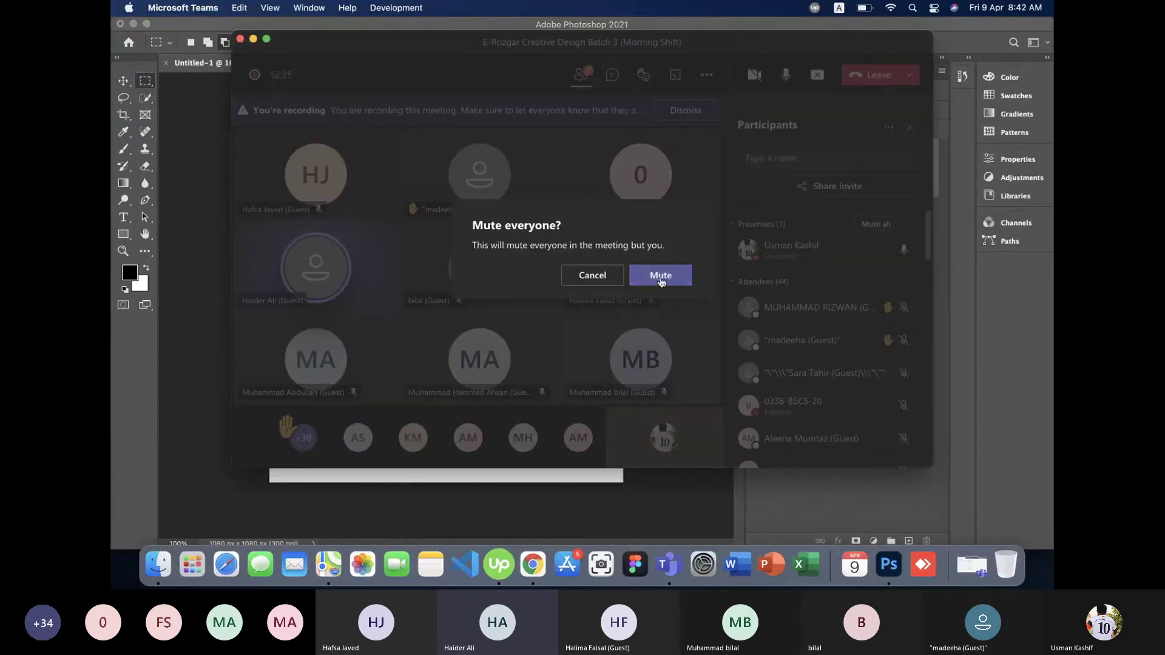
pyautogui.click(661, 280)
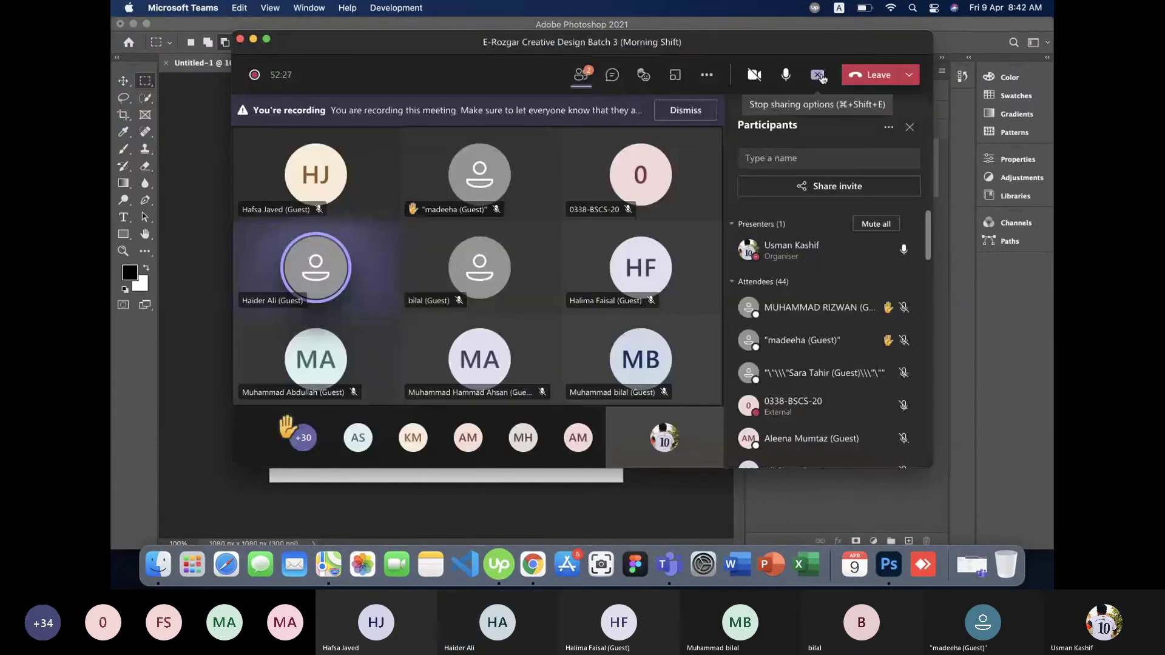
pyautogui.click(254, 39)
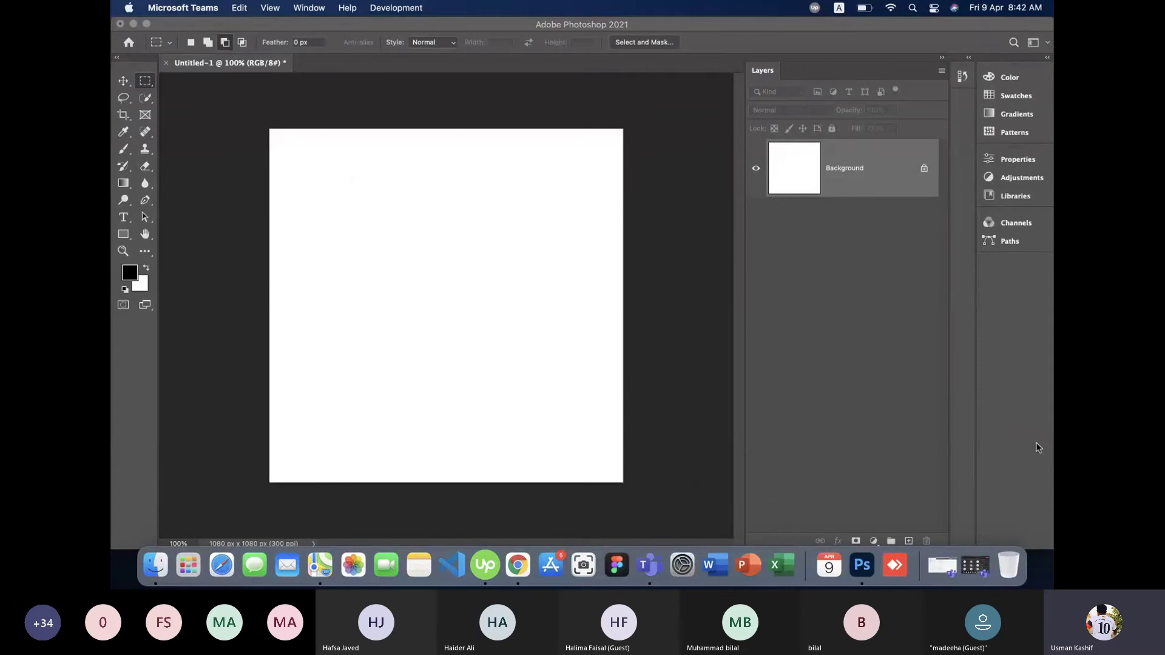
pyautogui.click(505, 265)
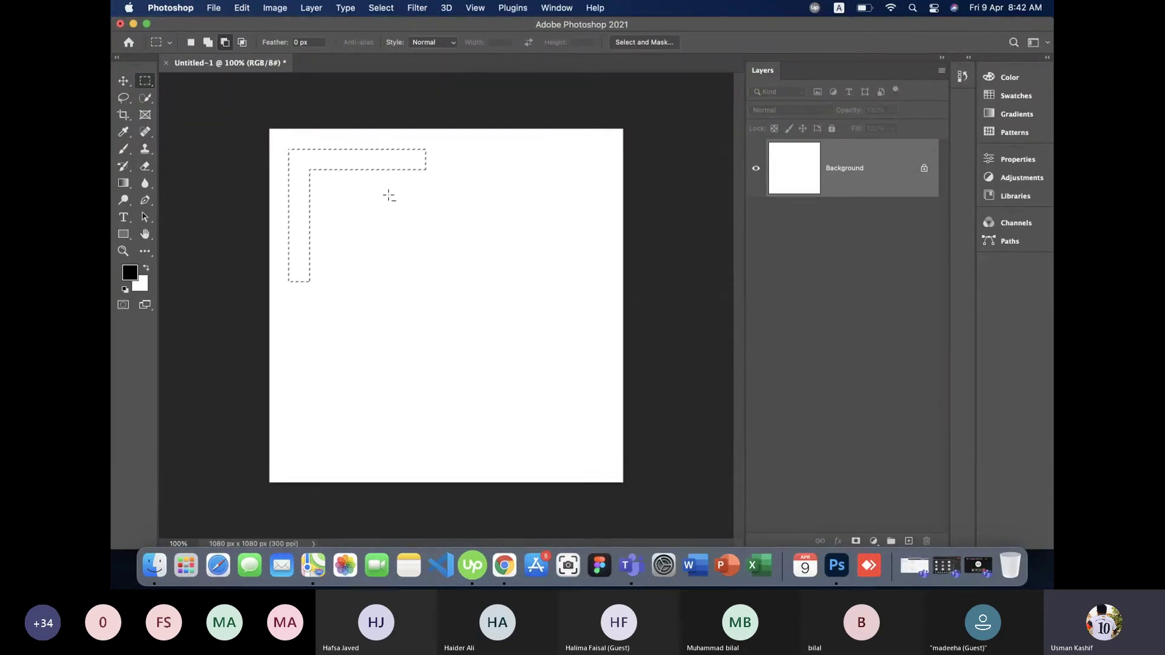
# Subtract the top bar from the L-shaped selection, then clear the remaining selection.
pyautogui.moveTo(465, 142)
pyautogui.mouseDown()
pyautogui.moveTo(295, 149)
pyautogui.moveTo(271, 224)
pyautogui.mouseUp()
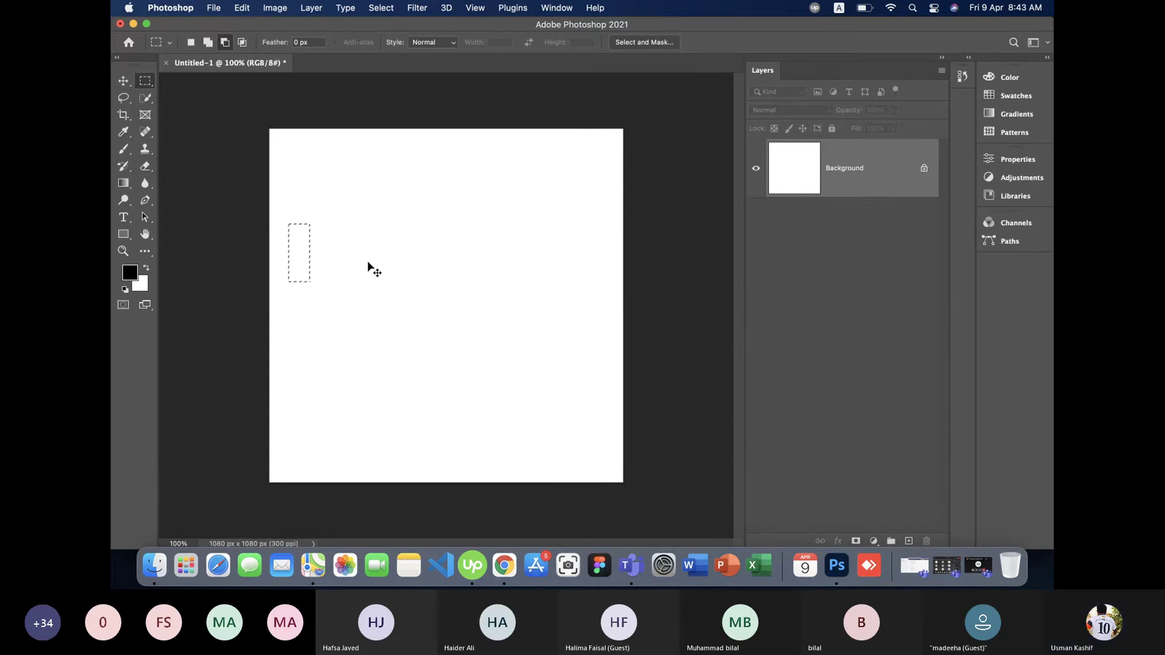
pyautogui.press('super+z')
pyautogui.press('super+z')
pyautogui.press('super+z')
pyautogui.press('super+z')
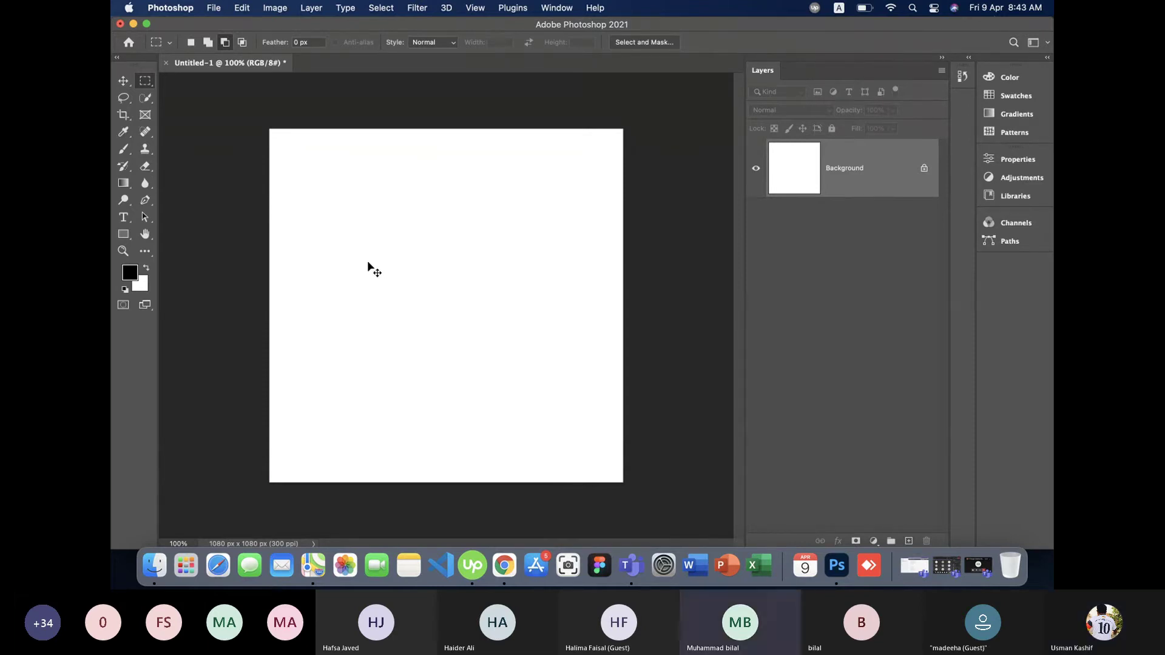
pyautogui.click(191, 42)
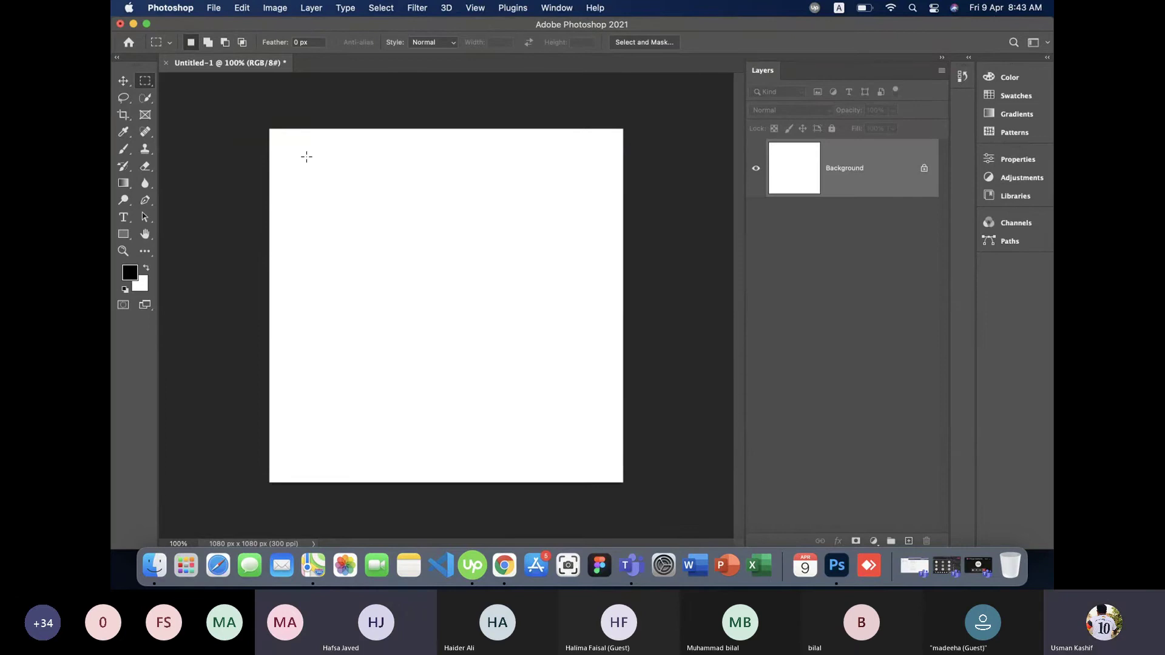
# Add four rectangles to the selection, then subtract the upper-right one again.
pyautogui.moveTo(301, 155); pyautogui.dragTo(420, 265)
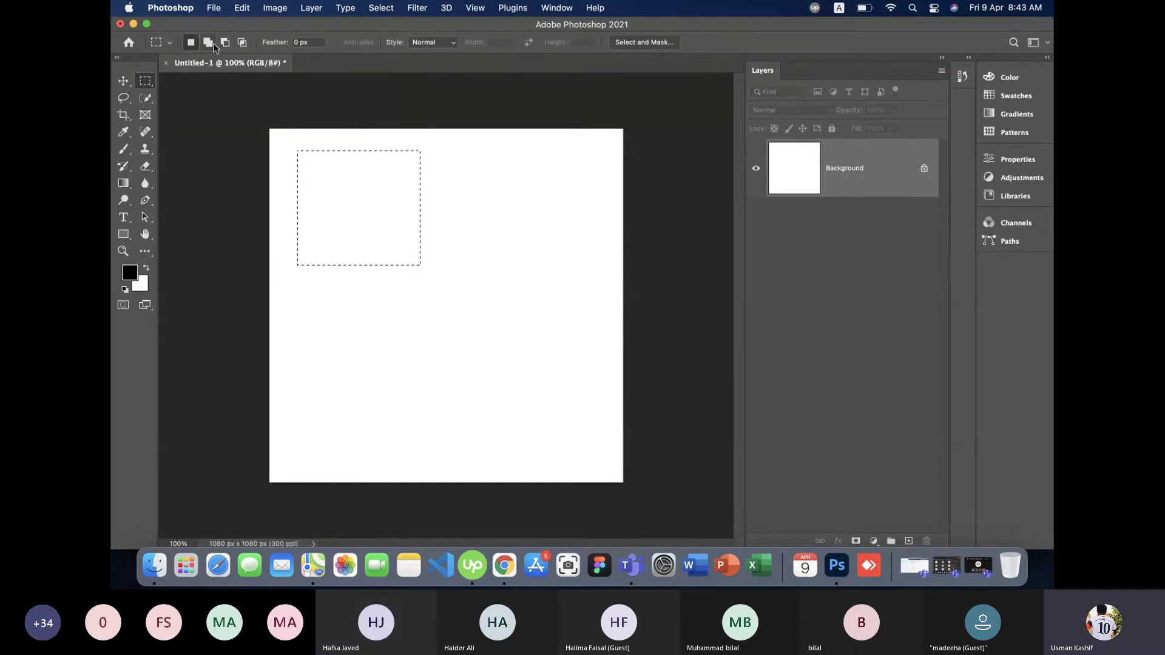
pyautogui.moveTo(399, 364); pyautogui.dragTo(526, 450)
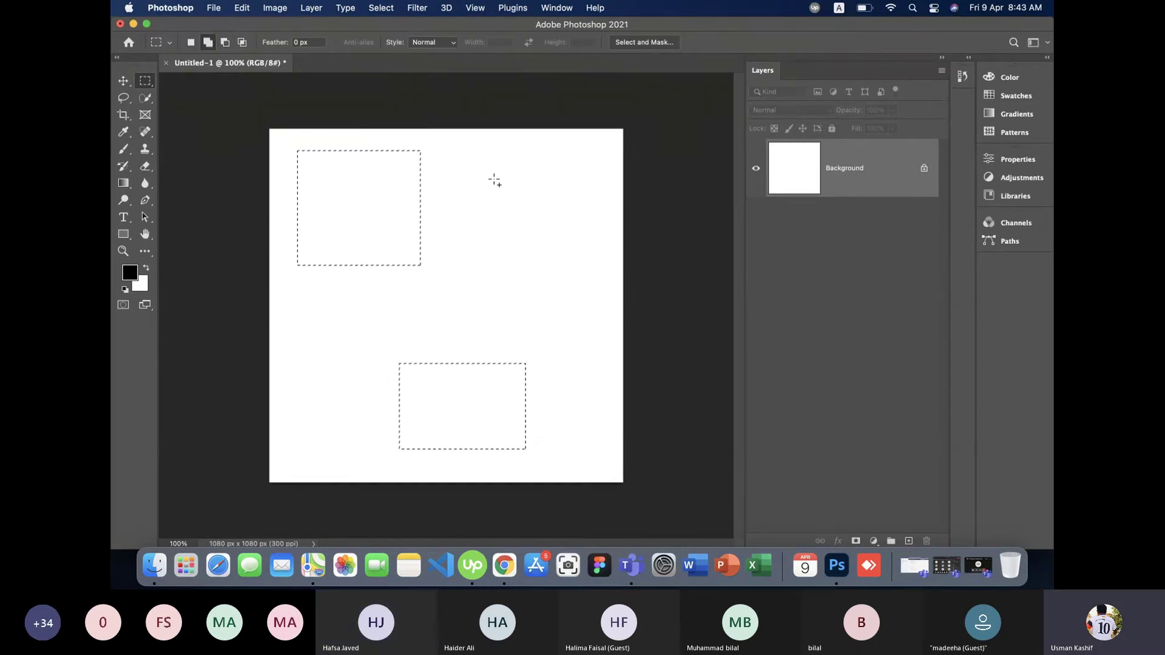
pyautogui.moveTo(493, 178); pyautogui.dragTo(588, 269)
pyautogui.moveTo(288, 368); pyautogui.dragTo(359, 456)
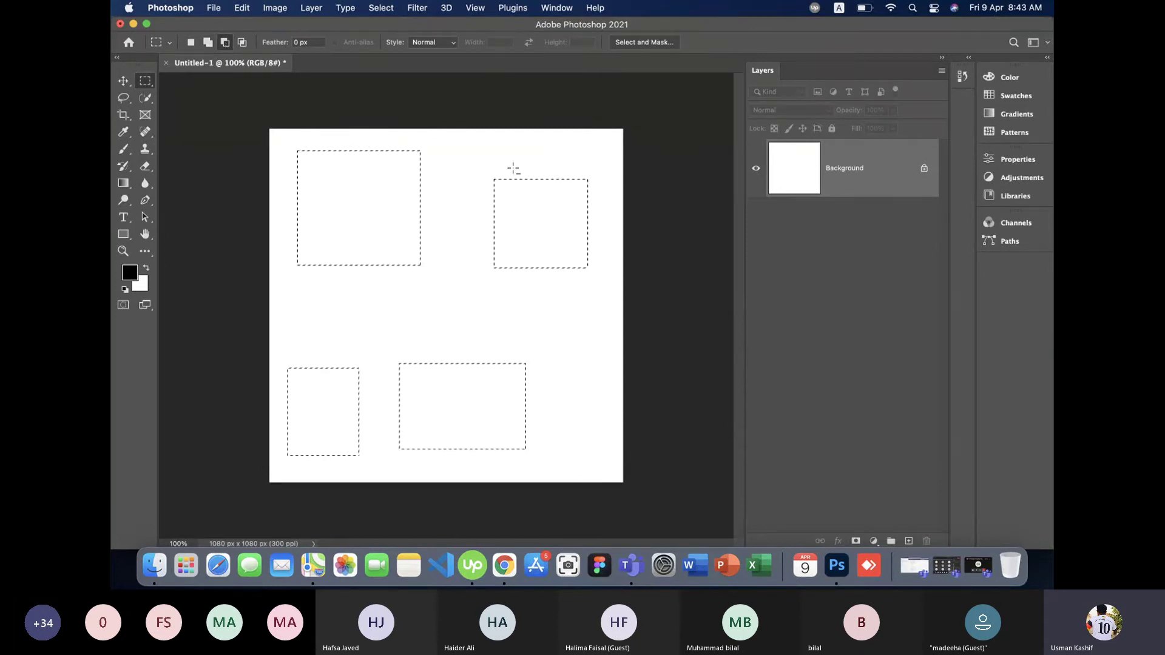
pyautogui.moveTo(473, 165); pyautogui.dragTo(610, 280)
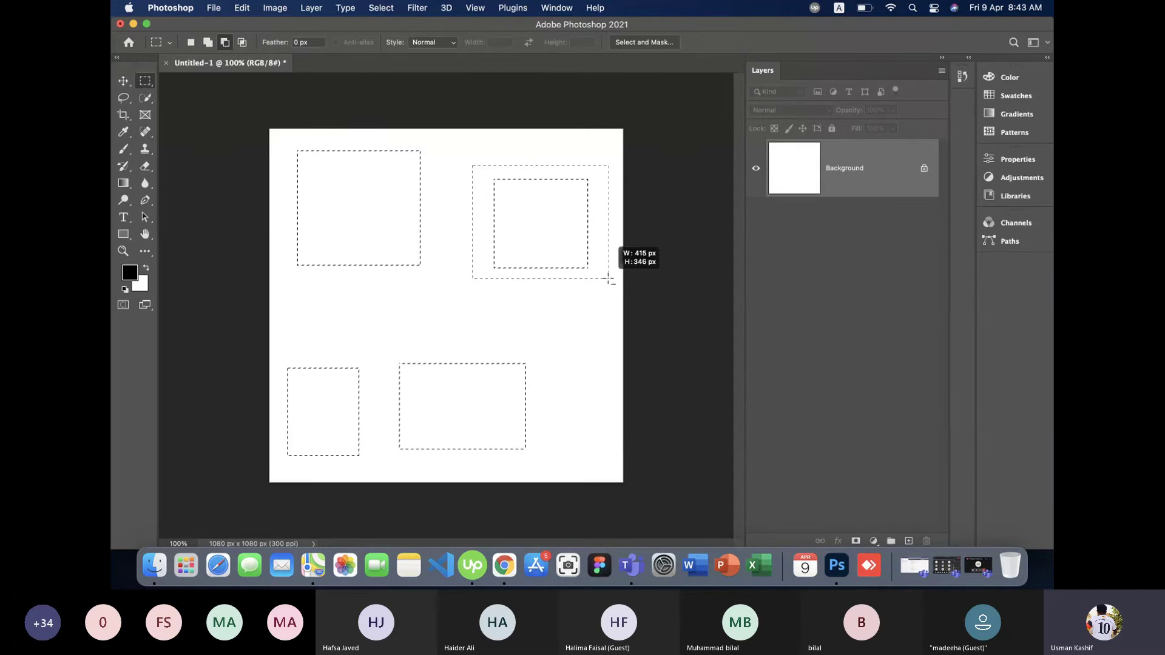
pyautogui.moveTo(610, 280); pyautogui.dragTo(608, 282)
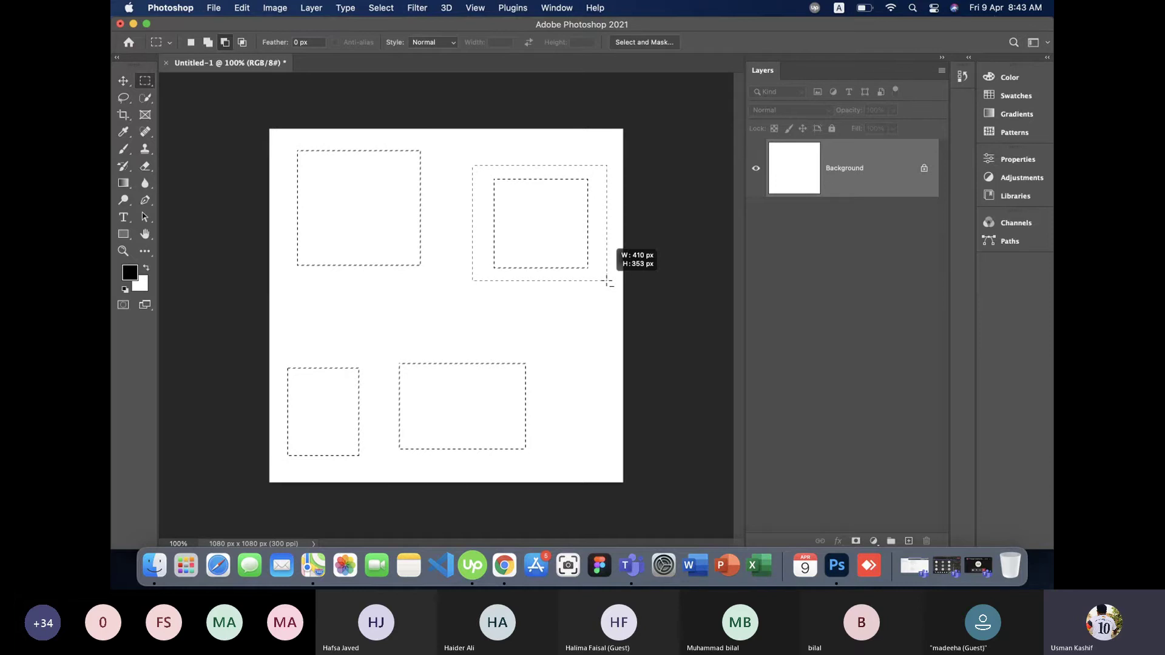
pyautogui.moveTo(607, 282); pyautogui.dragTo(607, 281)
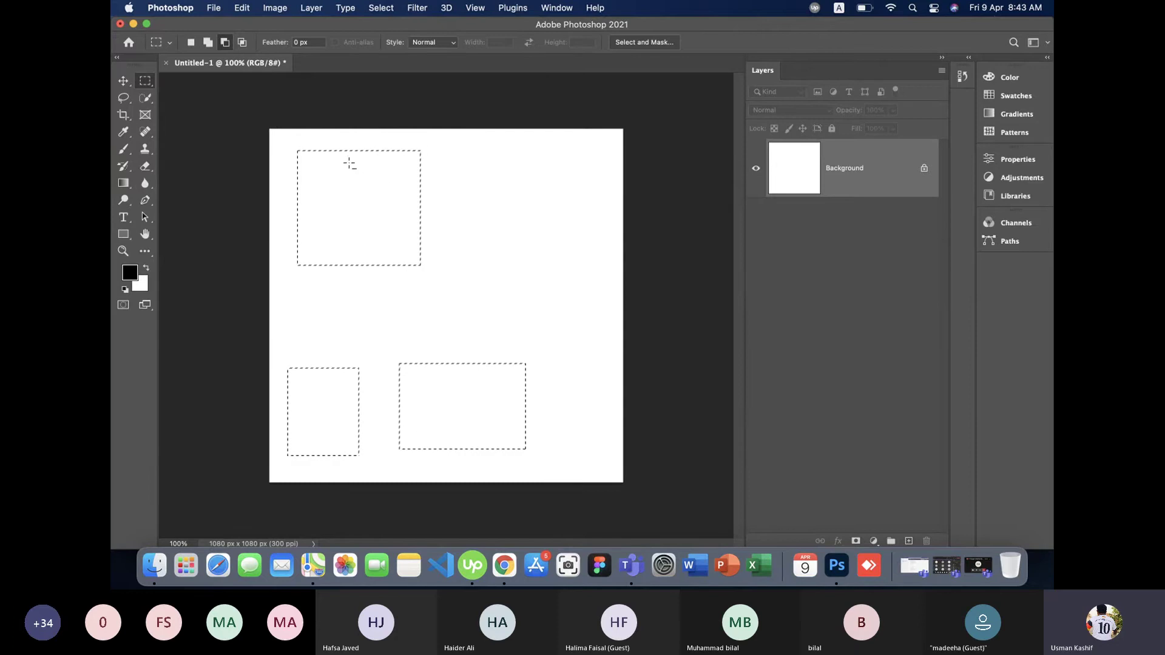
# Cut a slot in the upper rectangle and notches in both lower rectangles.
pyautogui.moveTo(381, 302); pyautogui.dragTo(368, 165)
pyautogui.moveTo(338, 268); pyautogui.dragTo(332, 167)
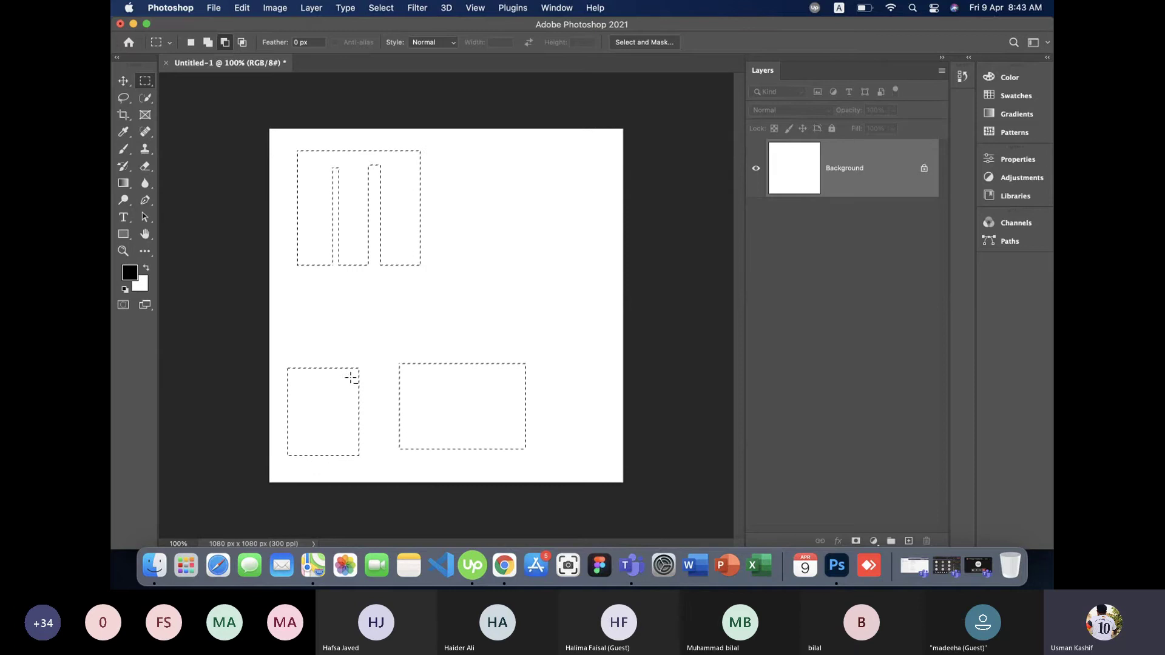
pyautogui.moveTo(416, 341); pyautogui.dragTo(444, 430)
pyautogui.moveTo(478, 343); pyautogui.dragTo(509, 430)
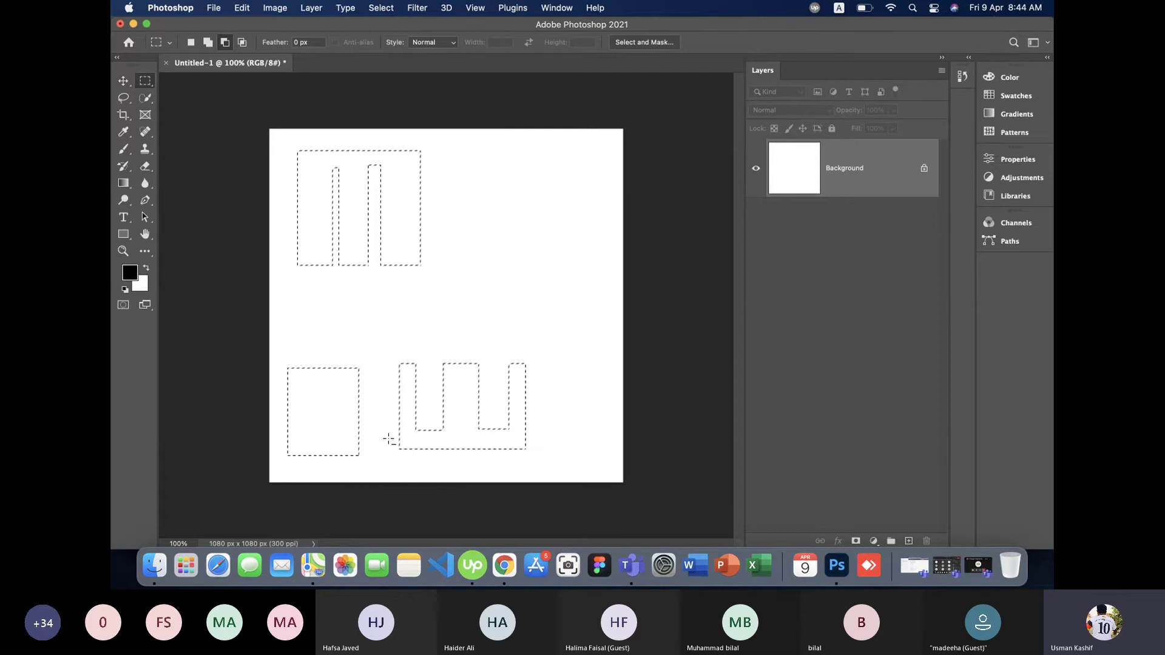
pyautogui.moveTo(310, 351); pyautogui.dragTo(337, 437)
# Fill the notched selections with black, undo it, and shorten the upper selection's bottom.
pyautogui.hotkey('alt', 'BackSpace')
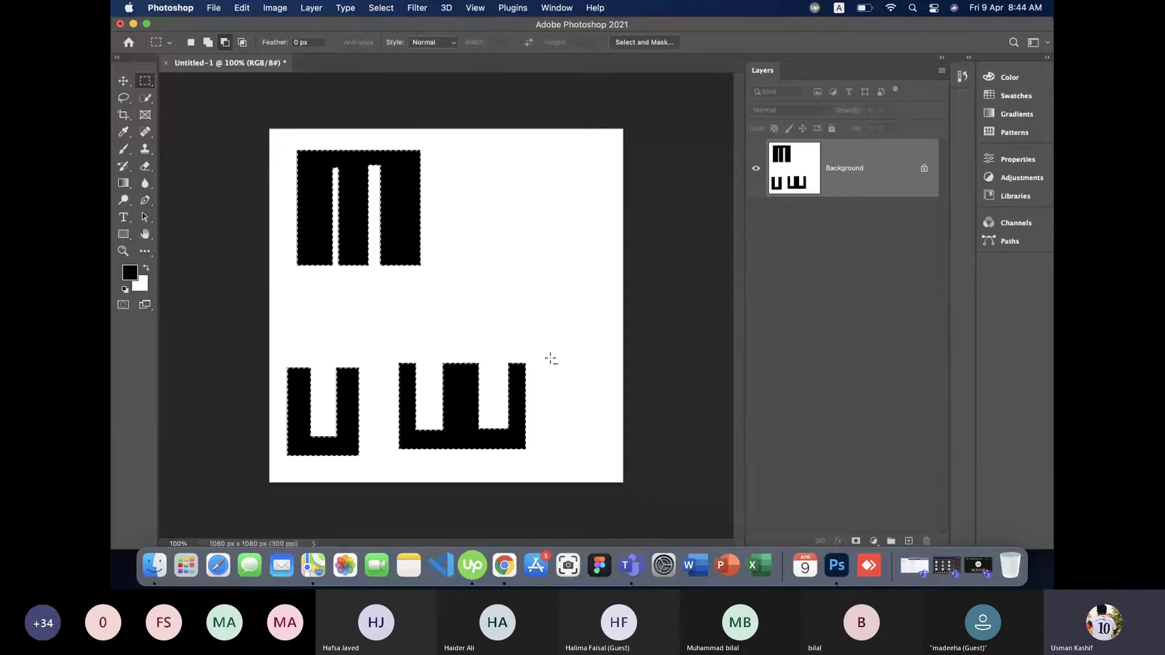
pyautogui.hotkey('ctrl', 'z')
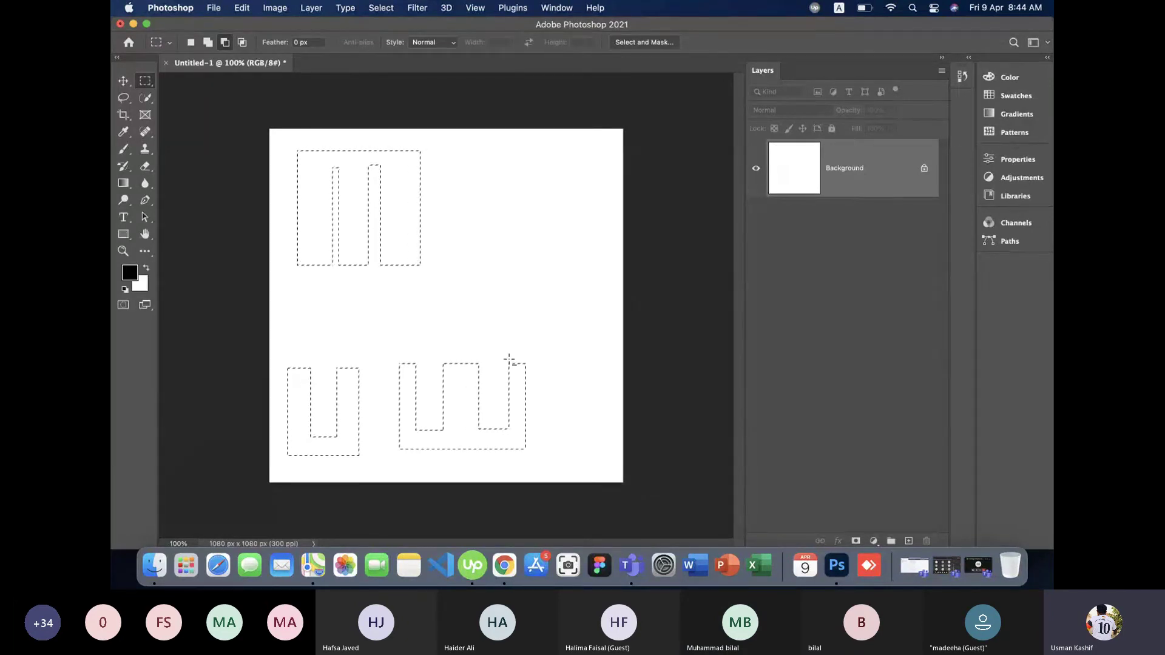
pyautogui.moveTo(284, 351); pyautogui.dragTo(564, 398)
pyautogui.moveTo(440, 304); pyautogui.dragTo(284, 243)
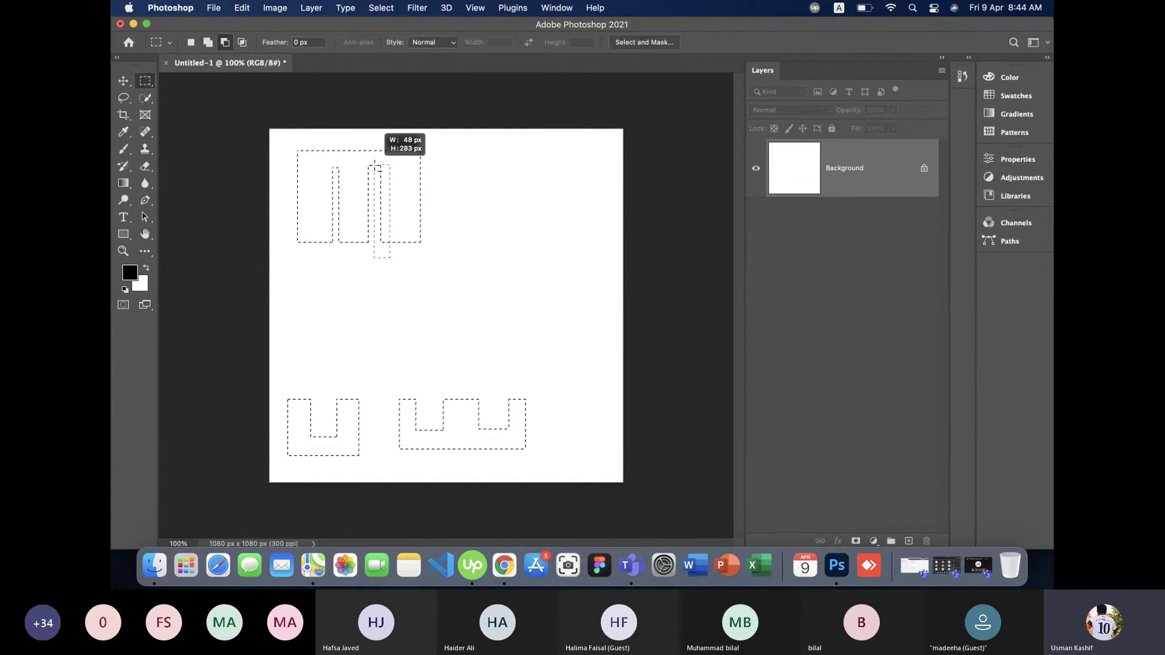
# Widen the upper selection's notches, trim its bottom strip, and deselect all.
pyautogui.moveTo(375, 176); pyautogui.dragTo(369, 165)
pyautogui.moveTo(341, 245); pyautogui.dragTo(342, 249)
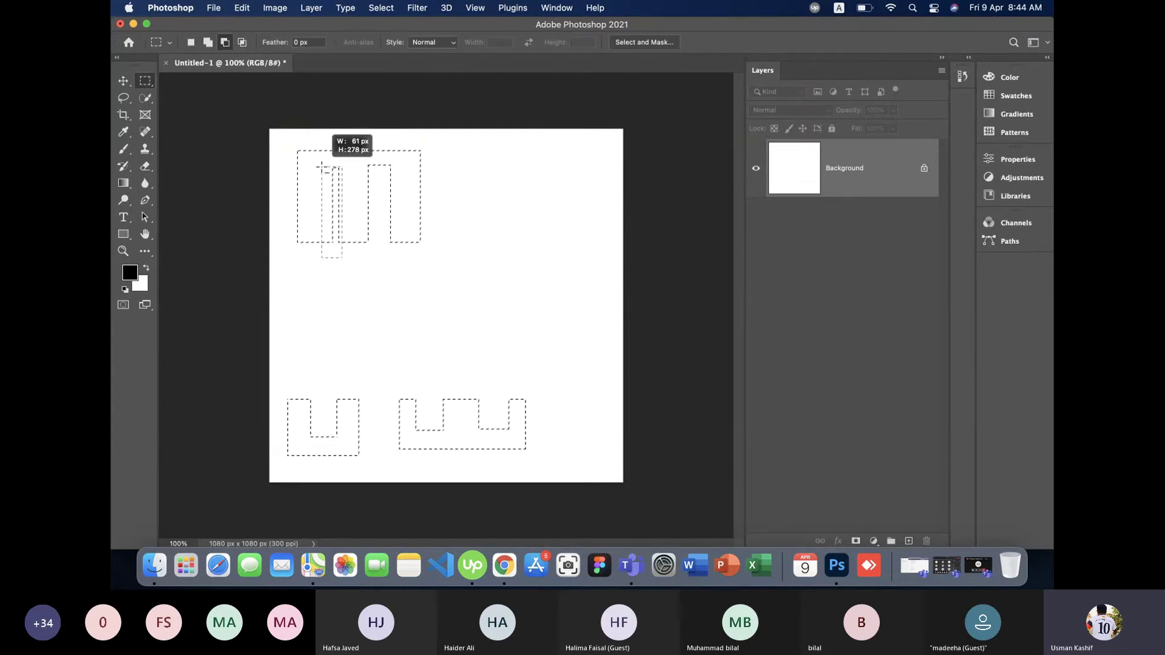
pyautogui.moveTo(321, 179); pyautogui.dragTo(321, 167)
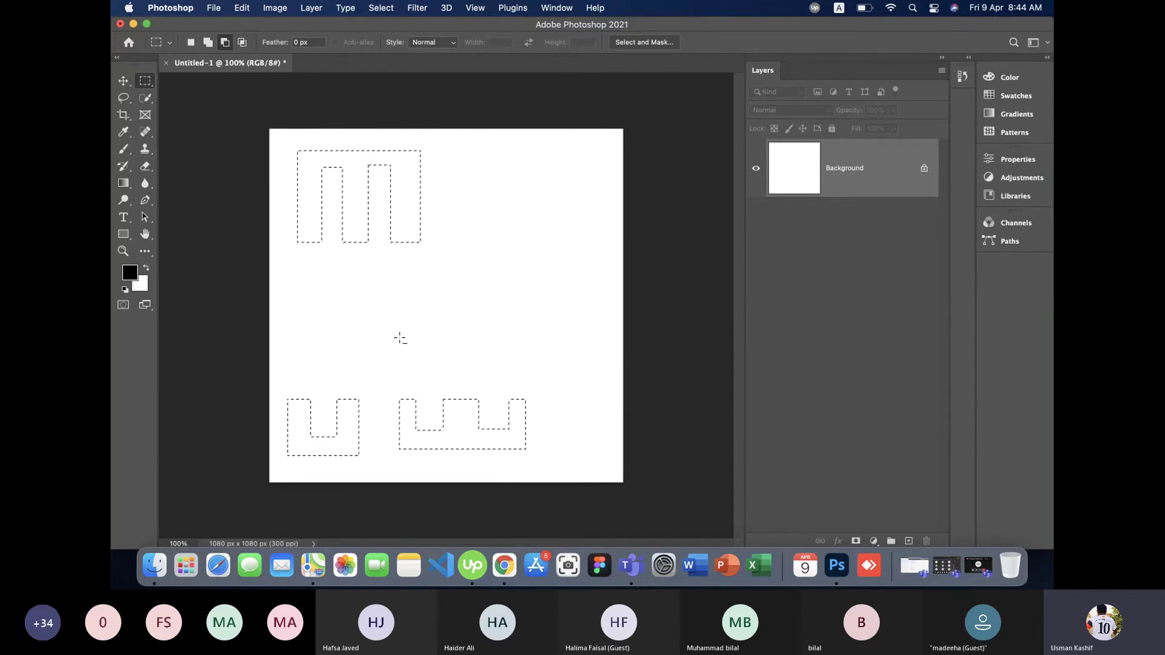
pyautogui.moveTo(442, 264); pyautogui.dragTo(281, 216)
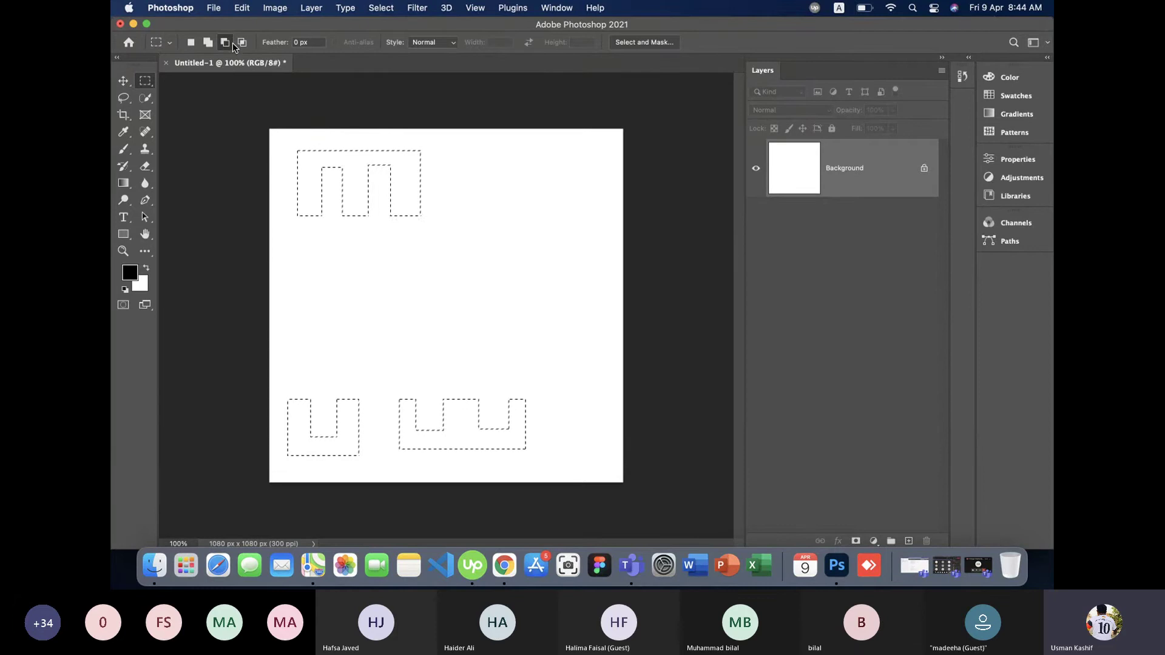
pyautogui.hotkey('ctrl', 'd')
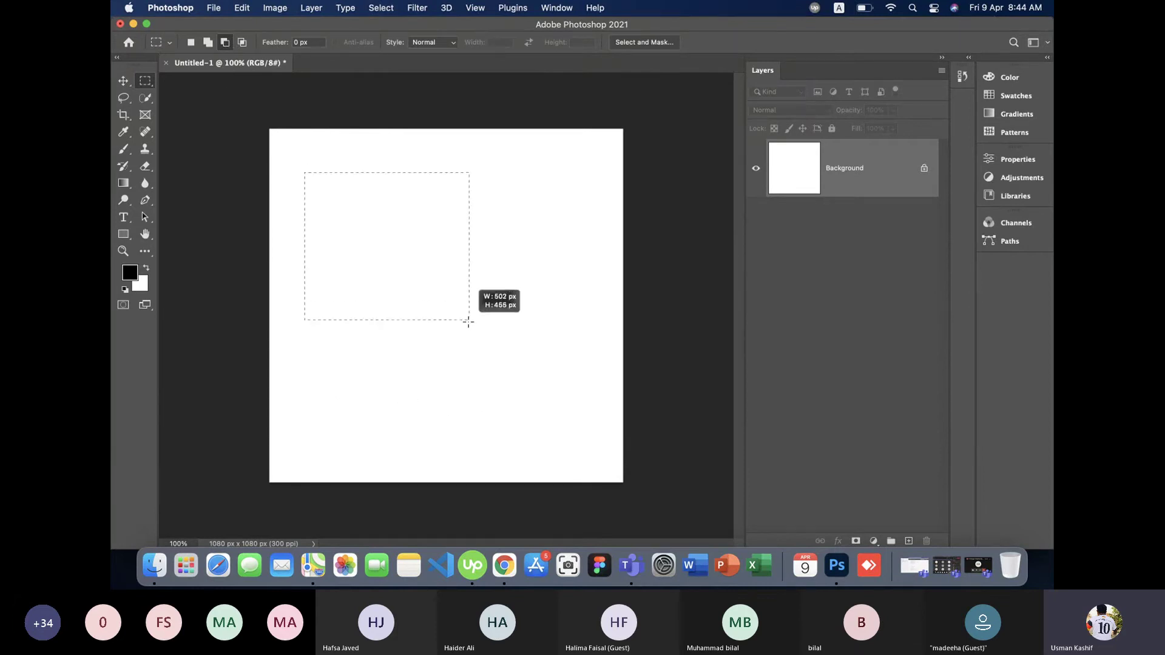
# Make an L-shaped selection, then intersect it with a horizontal band.
pyautogui.moveTo(335, 191); pyautogui.dragTo(469, 323)
pyautogui.moveTo(411, 269); pyautogui.dragTo(509, 325)
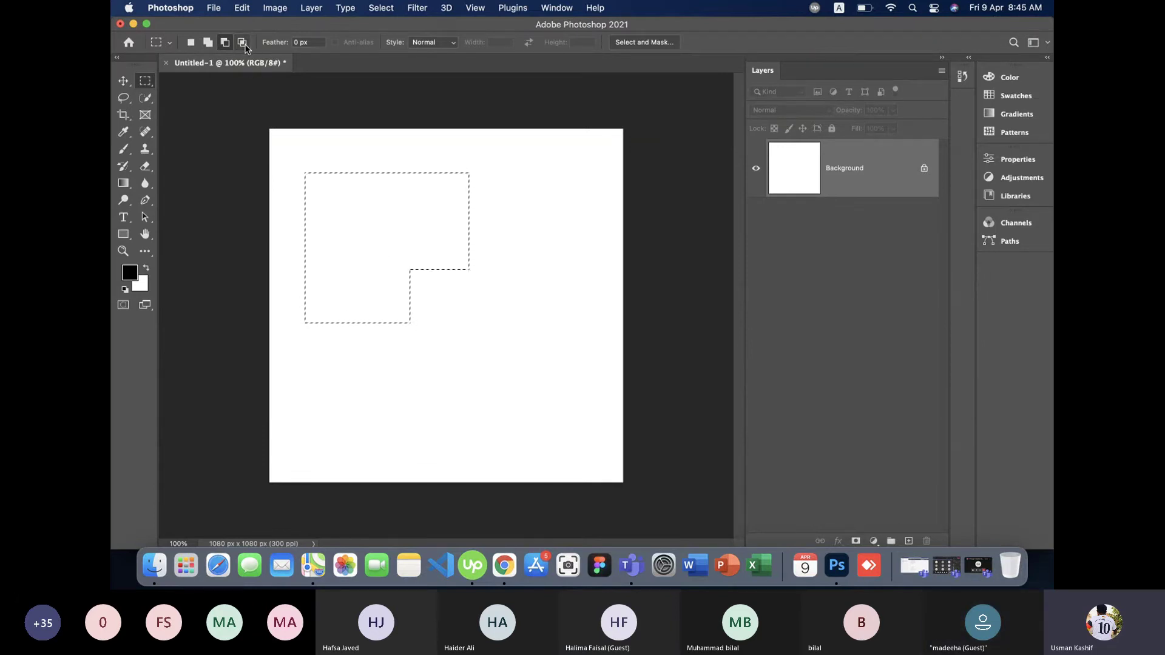
pyautogui.click(243, 43)
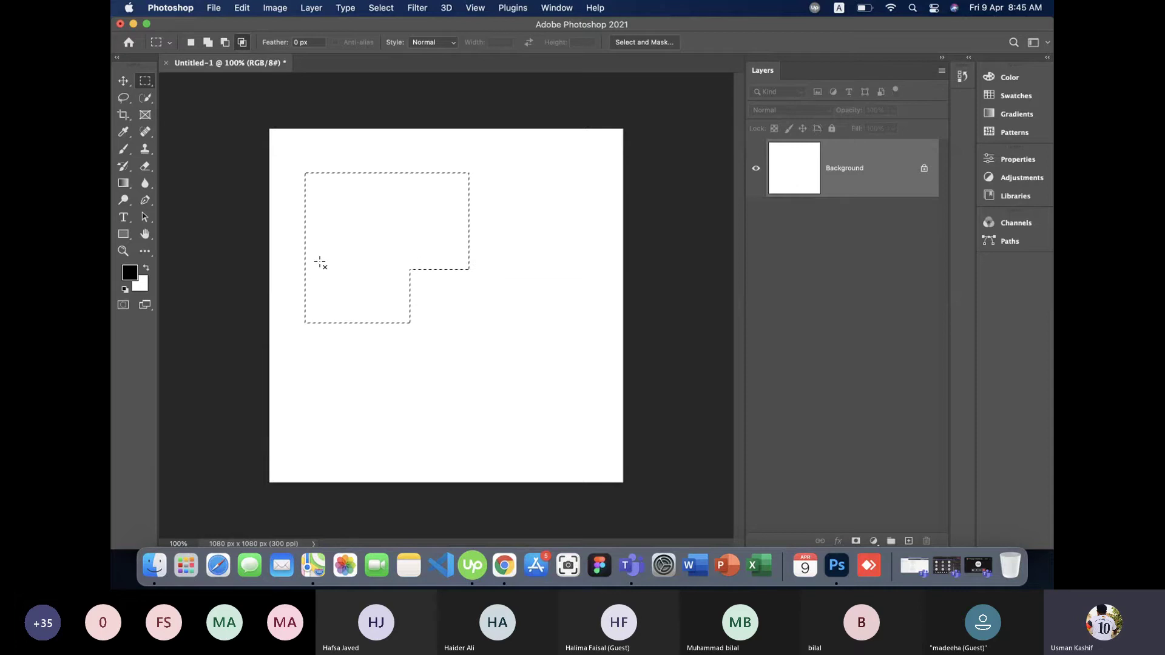
pyautogui.moveTo(288, 200); pyautogui.dragTo(495, 241)
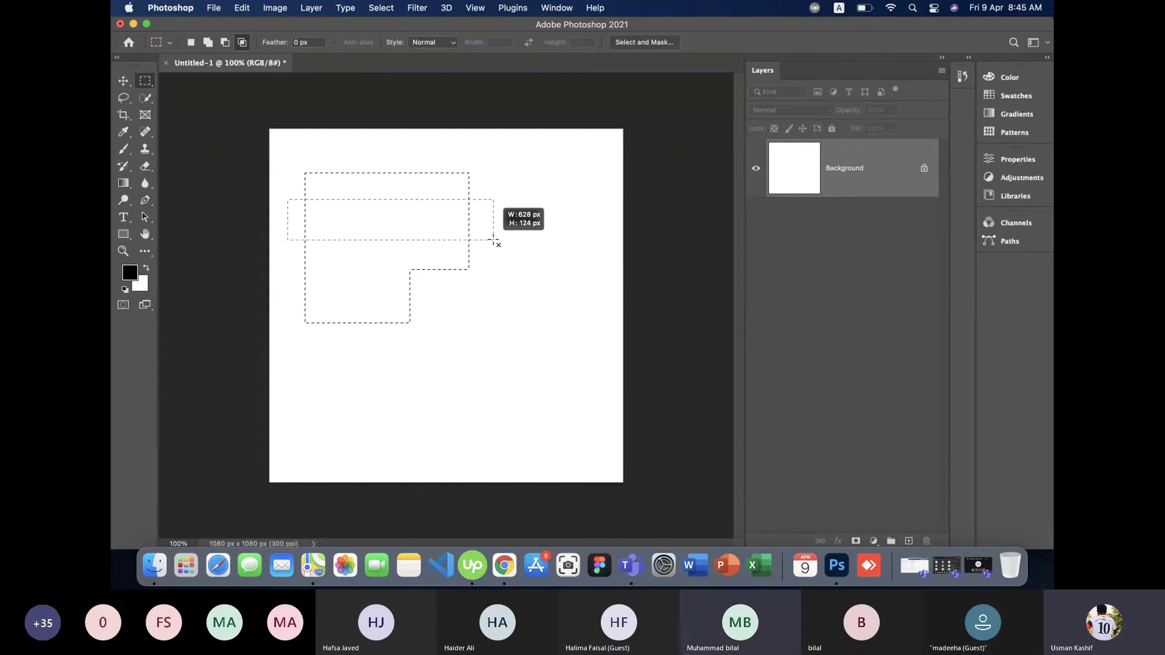
pyautogui.moveTo(494, 240); pyautogui.dragTo(493, 240)
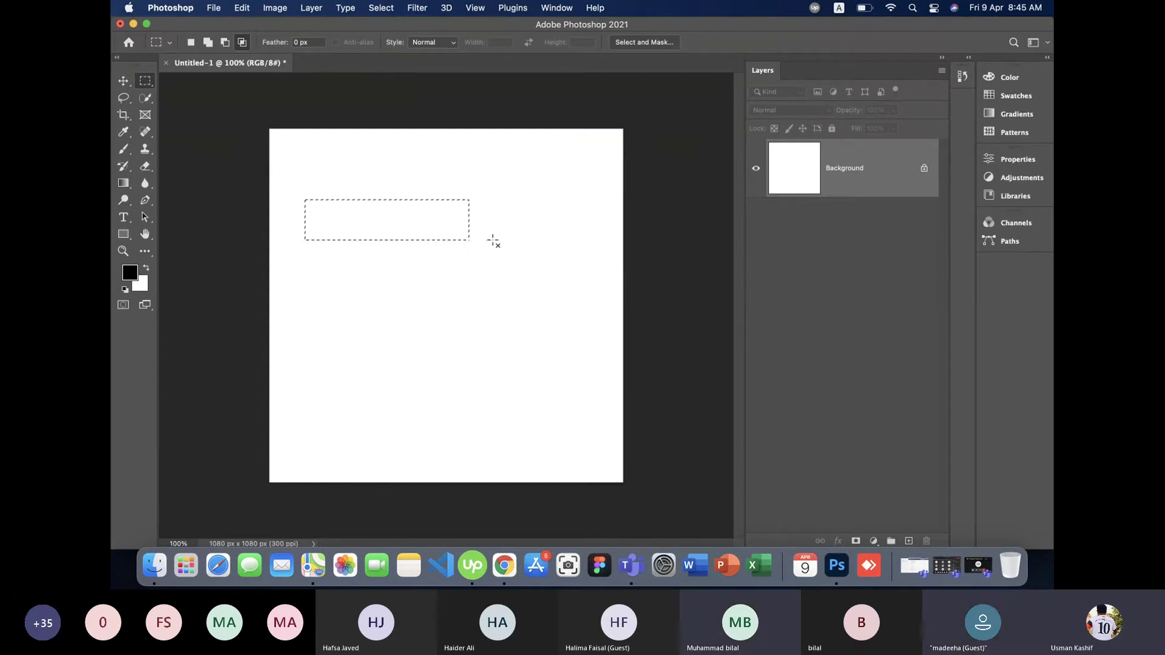
# Intersect with smaller boxes until nothing remains, dismissing the 'No pixels are selected' warning.
pyautogui.moveTo(323, 171); pyautogui.dragTo(450, 276)
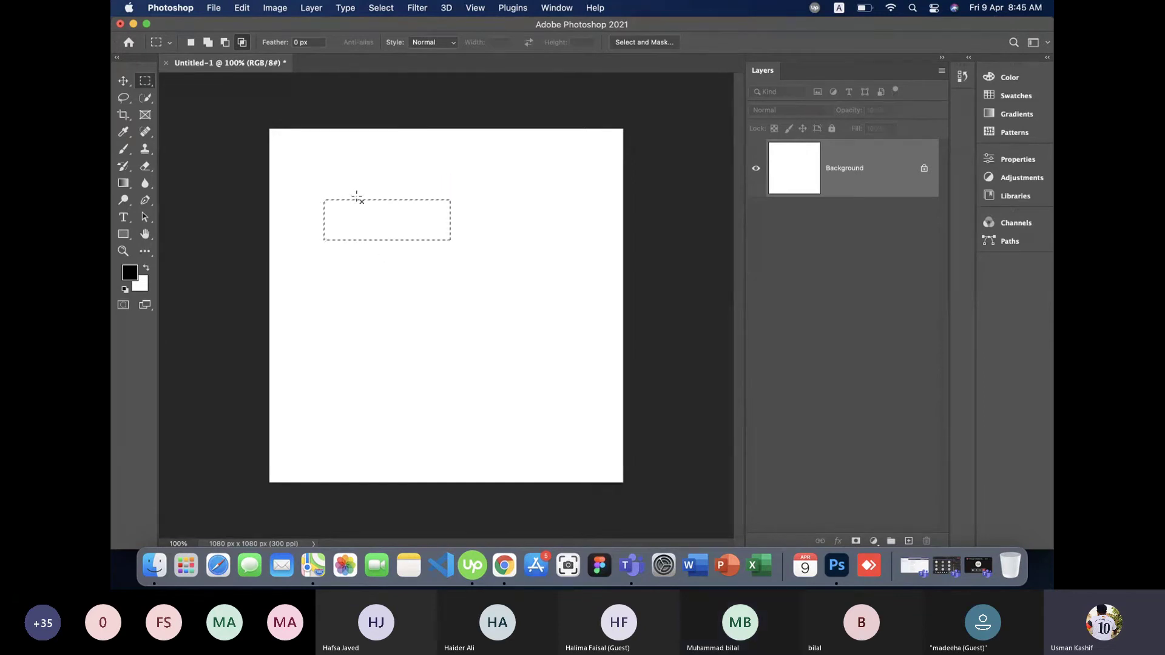
pyautogui.moveTo(361, 171); pyautogui.dragTo(407, 273)
pyautogui.moveTo(382, 298); pyautogui.dragTo(498, 364)
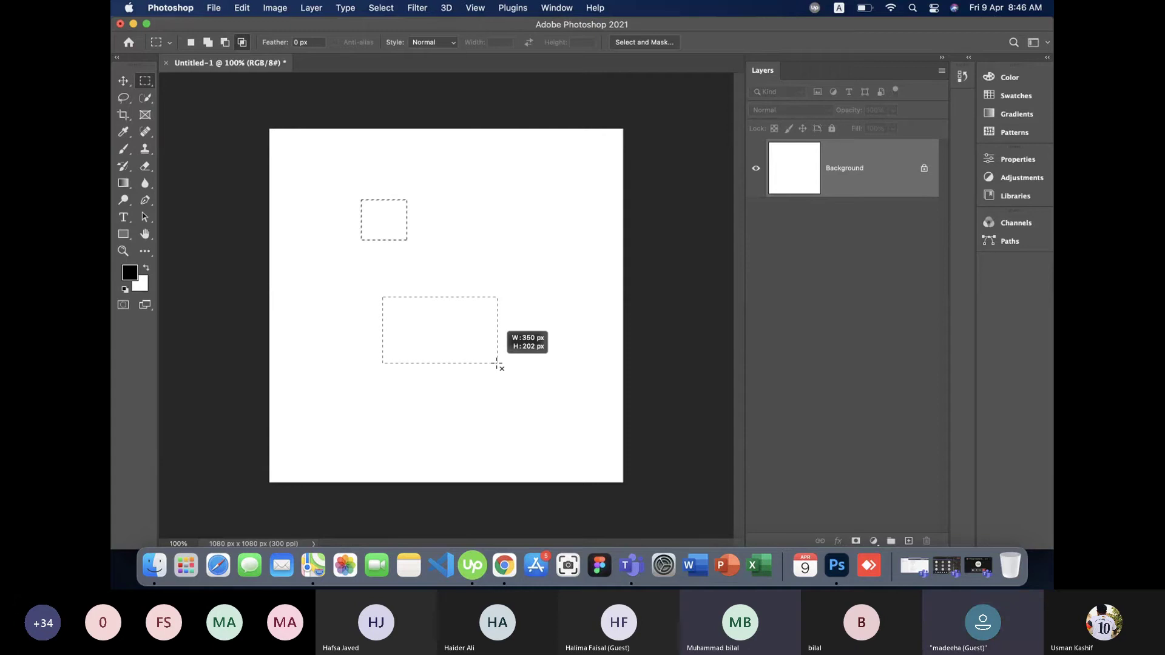
pyautogui.moveTo(496, 362); pyautogui.dragTo(497, 362)
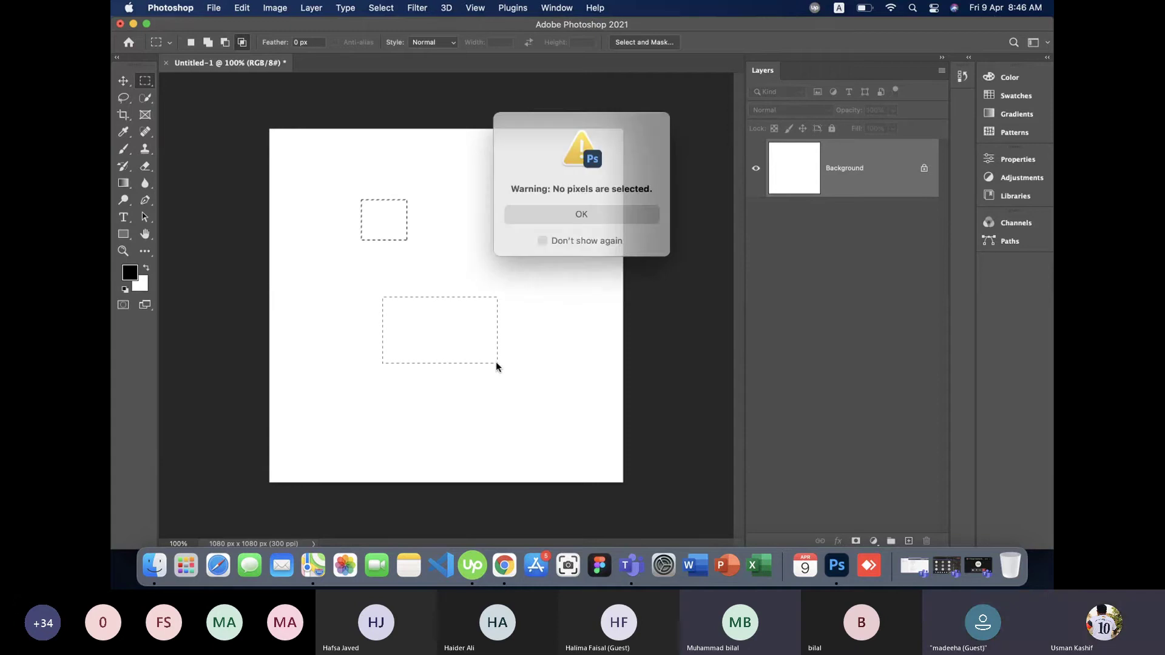
pyautogui.click(581, 215)
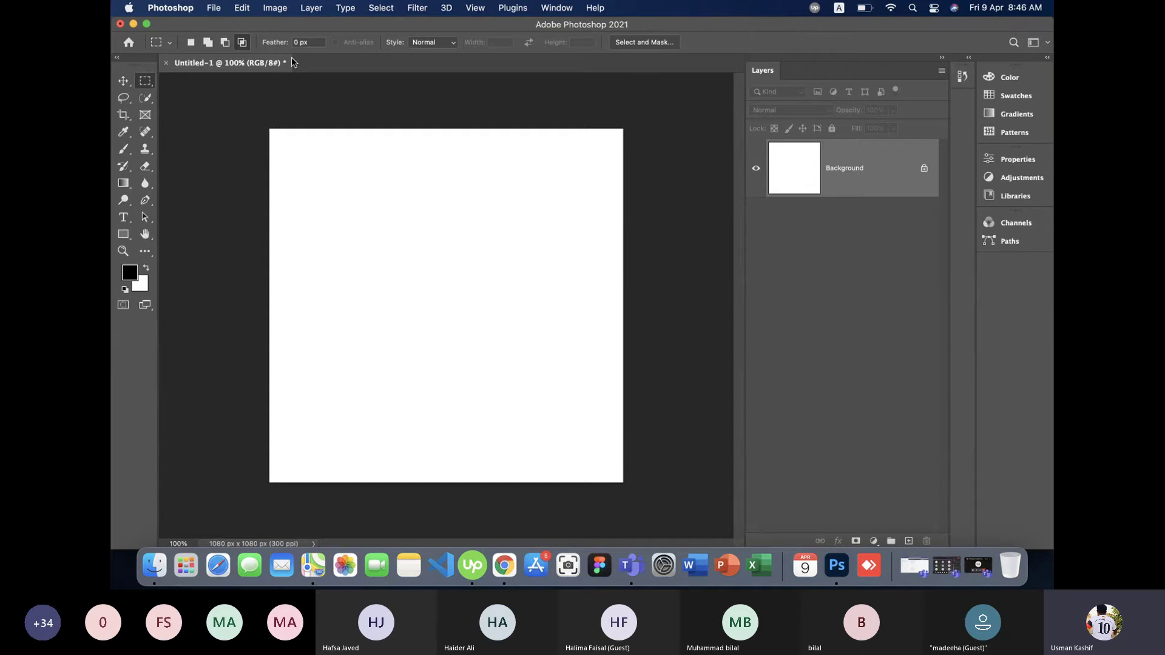
# In New Selection mode, select a large square in the canvas centre.
pyautogui.click(191, 43)
pyautogui.moveTo(502, 188); pyautogui.dragTo(562, 259)
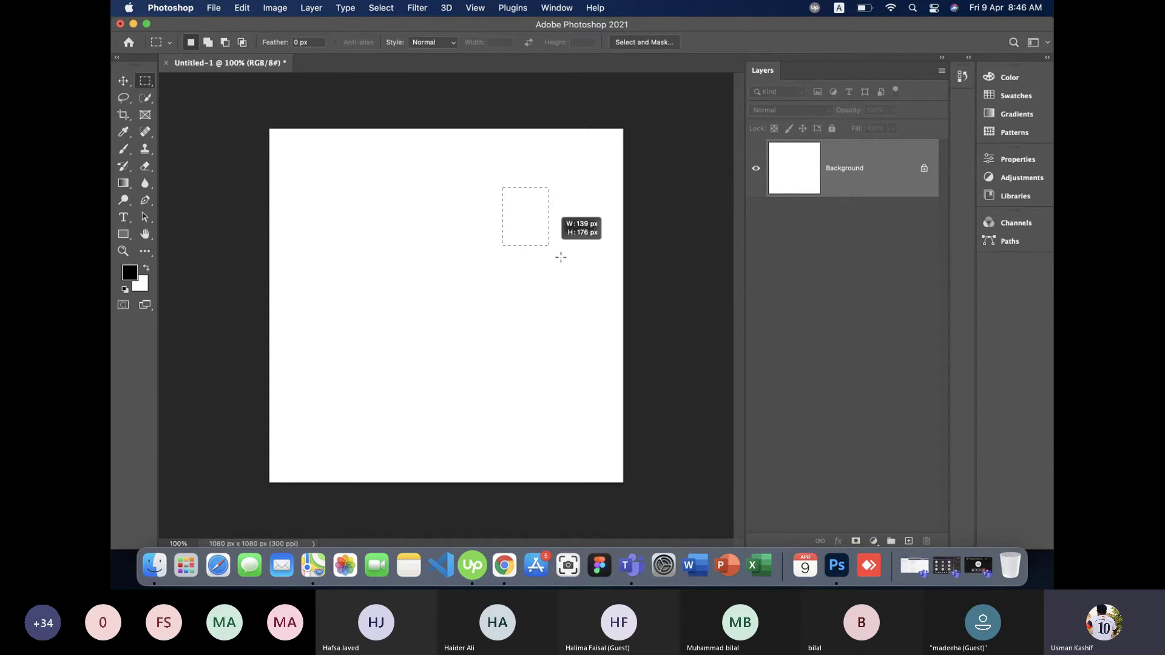
pyautogui.moveTo(370, 268); pyautogui.dragTo(494, 366)
pyautogui.moveTo(448, 190); pyautogui.dragTo(523, 261)
pyautogui.moveTo(378, 254); pyautogui.dragTo(511, 386)
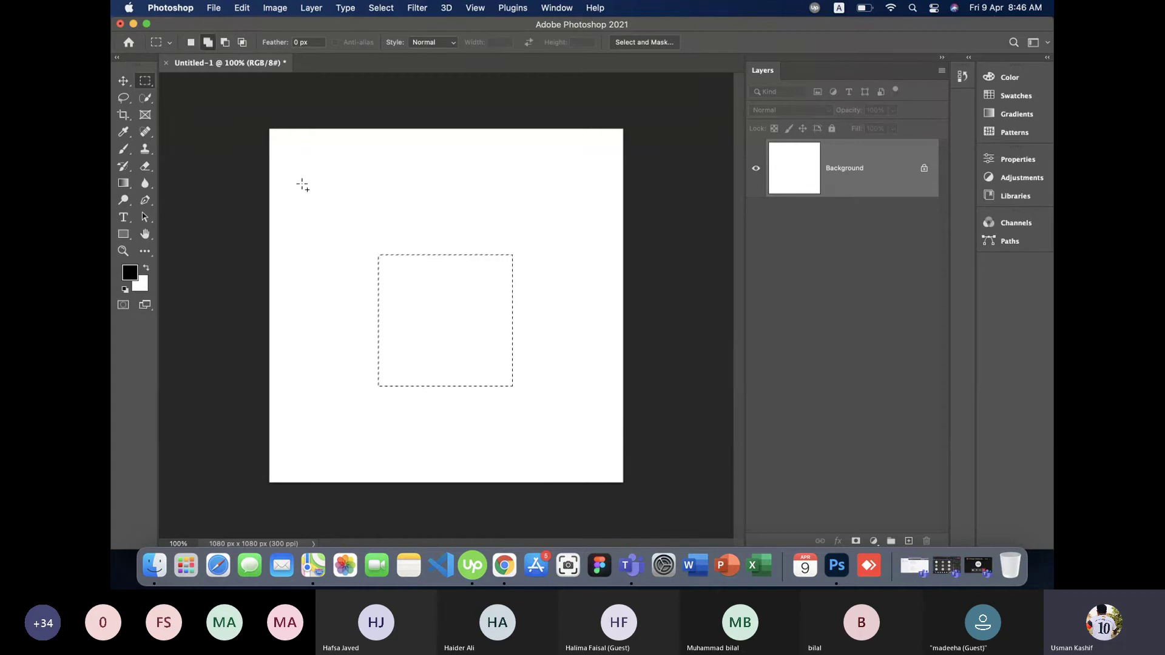
# Add rectangles at top left, top middle, top right, lower left, plus a wide joining one.
pyautogui.moveTo(288, 160); pyautogui.dragTo(352, 218)
pyautogui.moveTo(377, 158); pyautogui.dragTo(446, 218)
pyautogui.moveTo(478, 159); pyautogui.dragTo(560, 223)
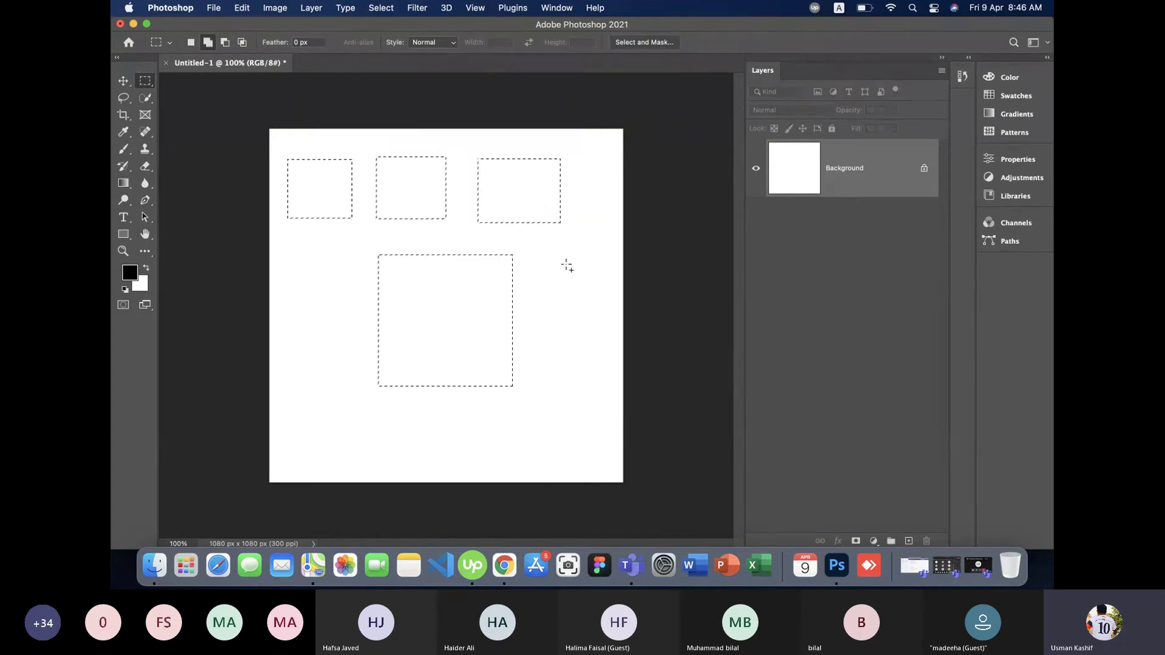
pyautogui.moveTo(554, 292); pyautogui.dragTo(332, 182)
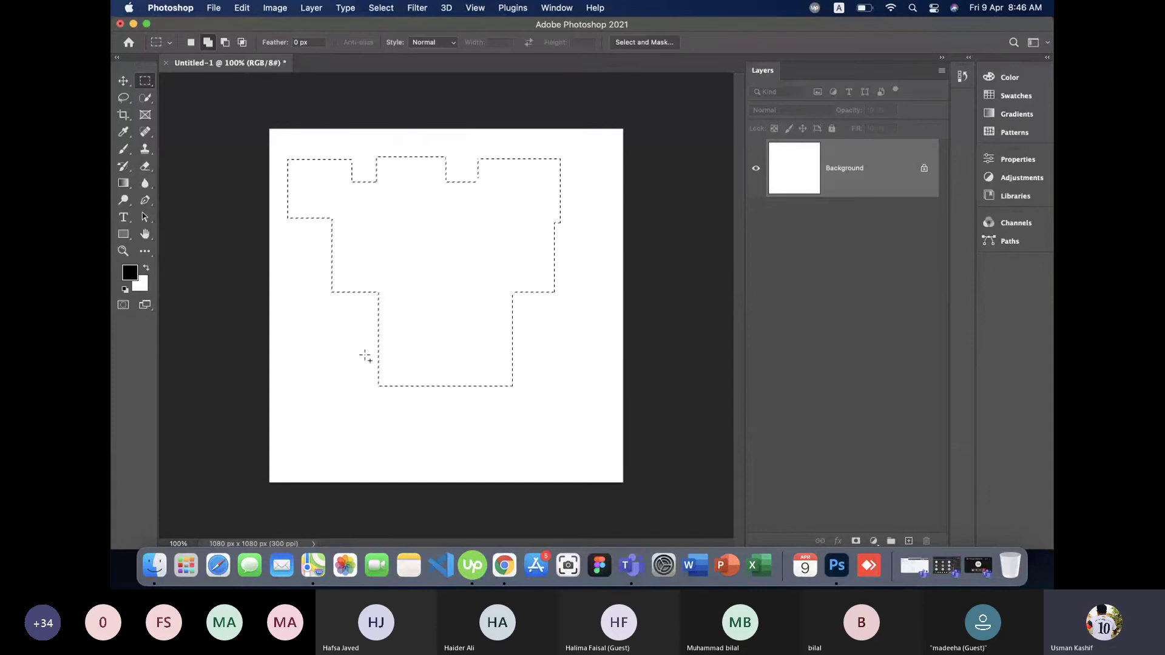
pyautogui.moveTo(328, 325); pyautogui.dragTo(379, 384)
# Subtract blocks from the selection's right side, top, middle and lower left.
pyautogui.press('alt')
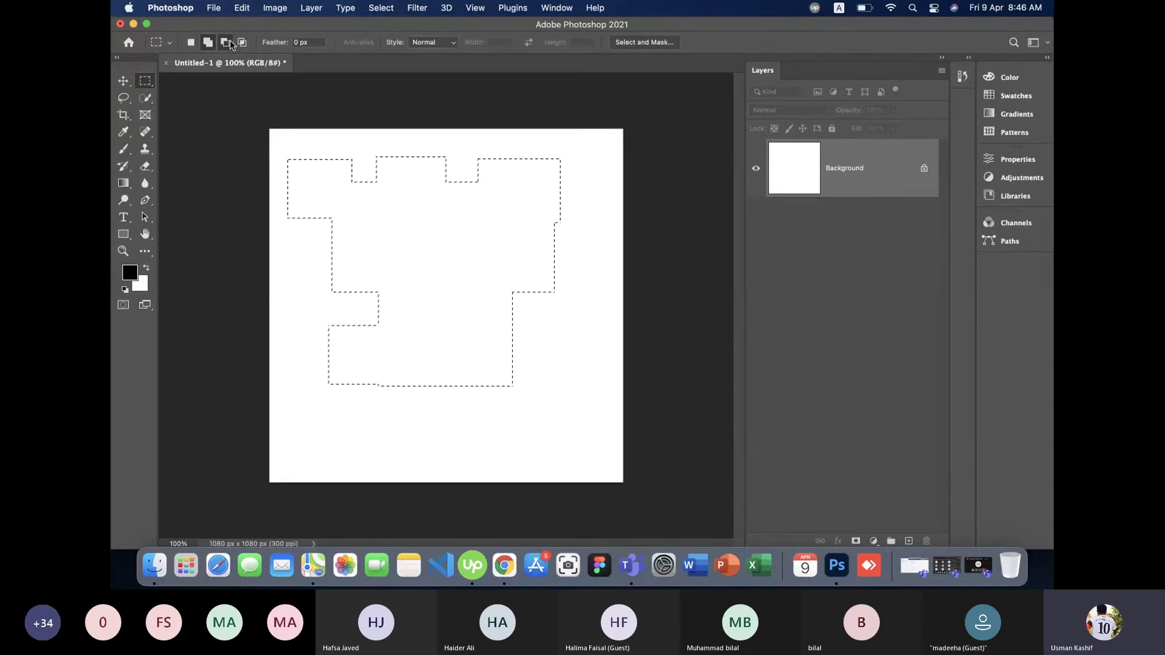
pyautogui.moveTo(515, 379)
pyautogui.mouseDown()
pyautogui.moveTo(446, 312)
pyautogui.moveTo(564, 164)
pyautogui.mouseUp()
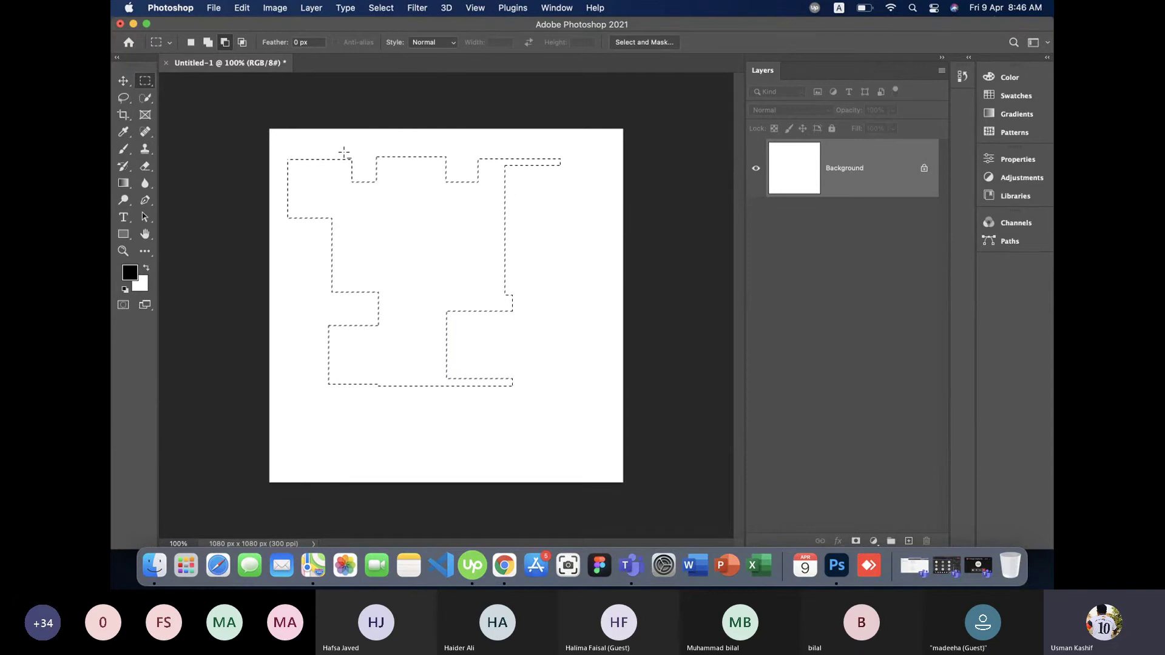
pyautogui.moveTo(345, 153); pyautogui.dragTo(442, 260)
pyautogui.moveTo(549, 238); pyautogui.dragTo(444, 315)
pyautogui.moveTo(311, 310); pyautogui.dragTo(402, 393)
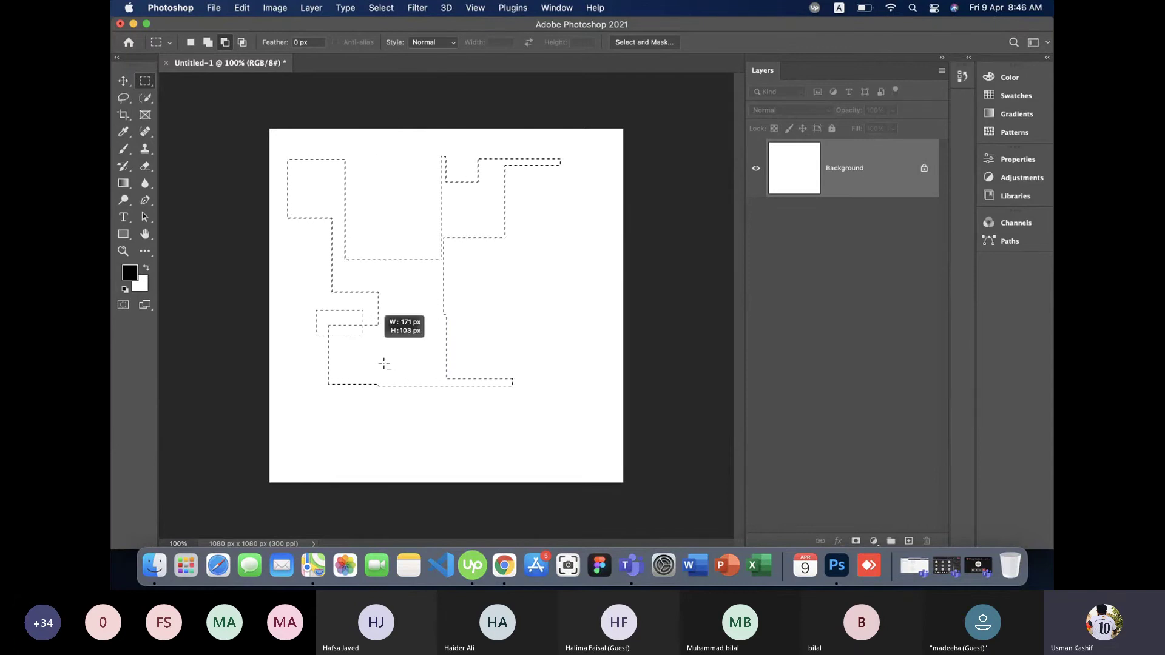
# Intersect with successive rectangles down to one small rectangle, then deselect.
pyautogui.click(242, 42)
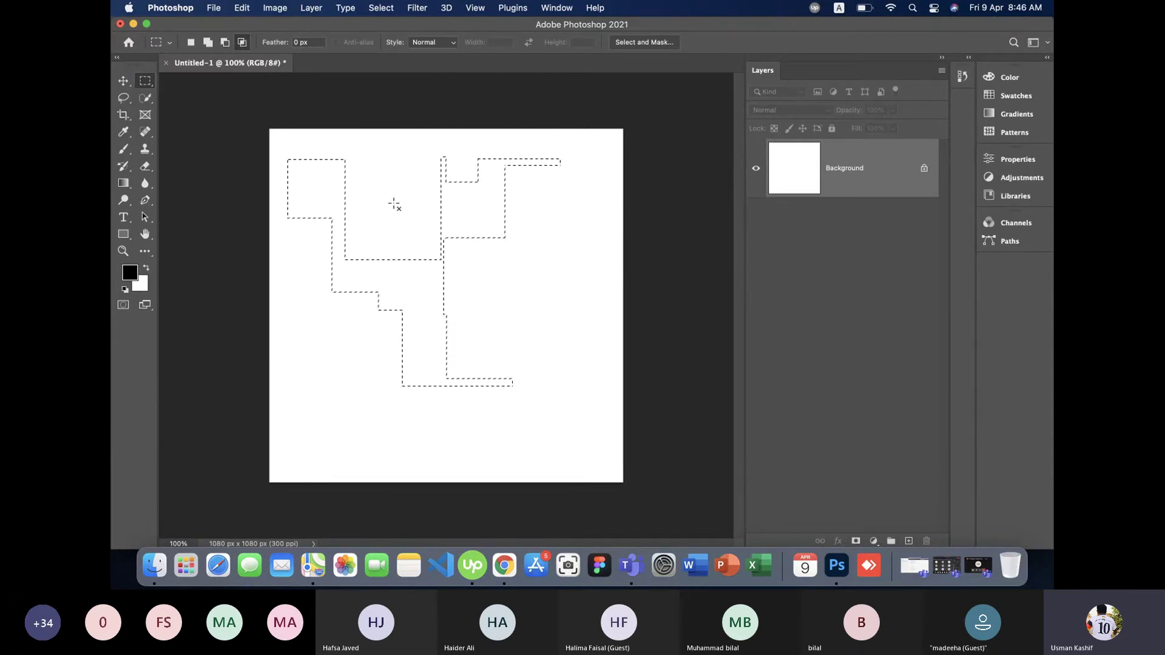
pyautogui.moveTo(358, 156); pyautogui.dragTo(525, 413)
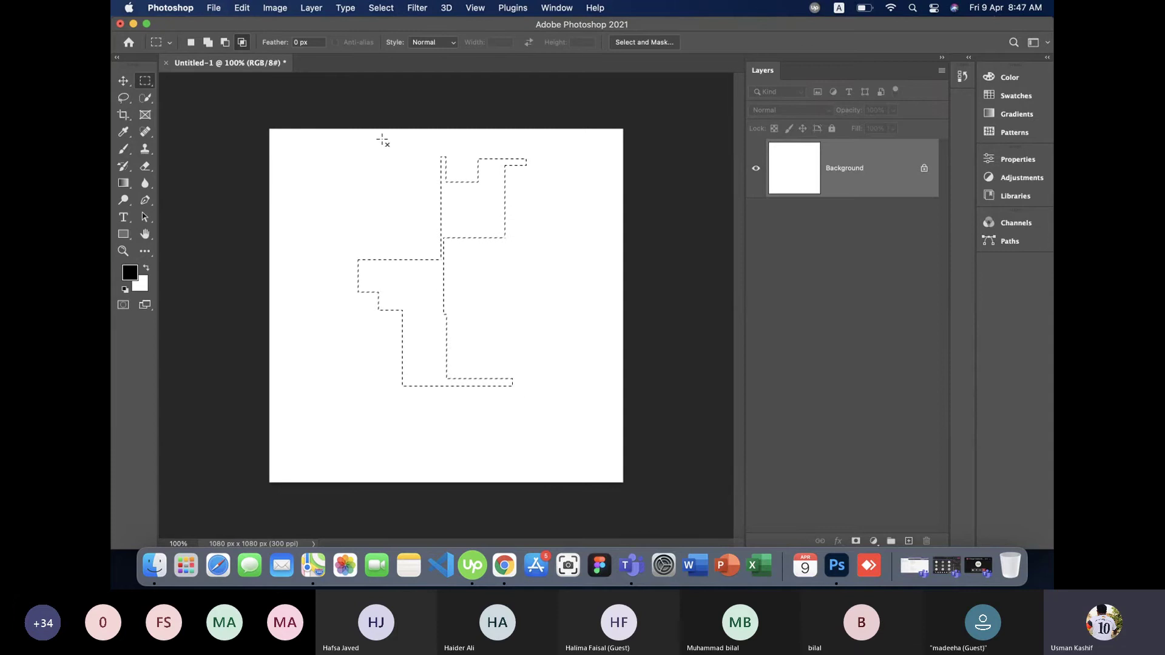
pyautogui.moveTo(383, 131); pyautogui.dragTo(567, 264)
pyautogui.moveTo(425, 250); pyautogui.dragTo(522, 181)
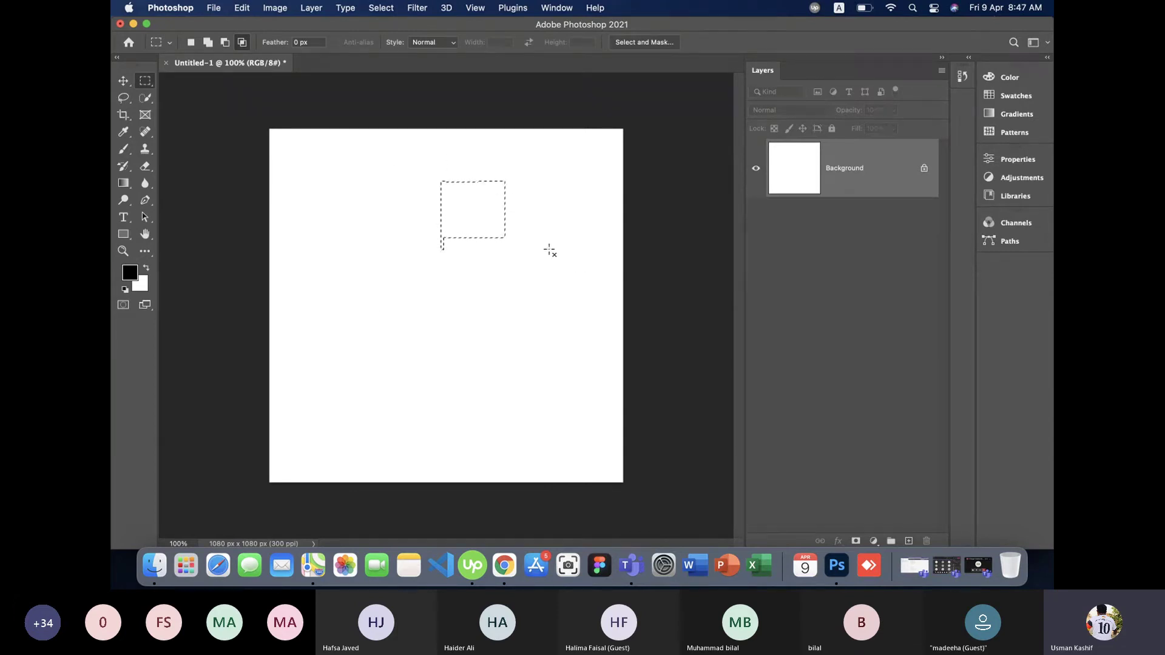
pyautogui.moveTo(458, 160); pyautogui.dragTo(500, 290)
pyautogui.moveTo(441, 198); pyautogui.dragTo(531, 236)
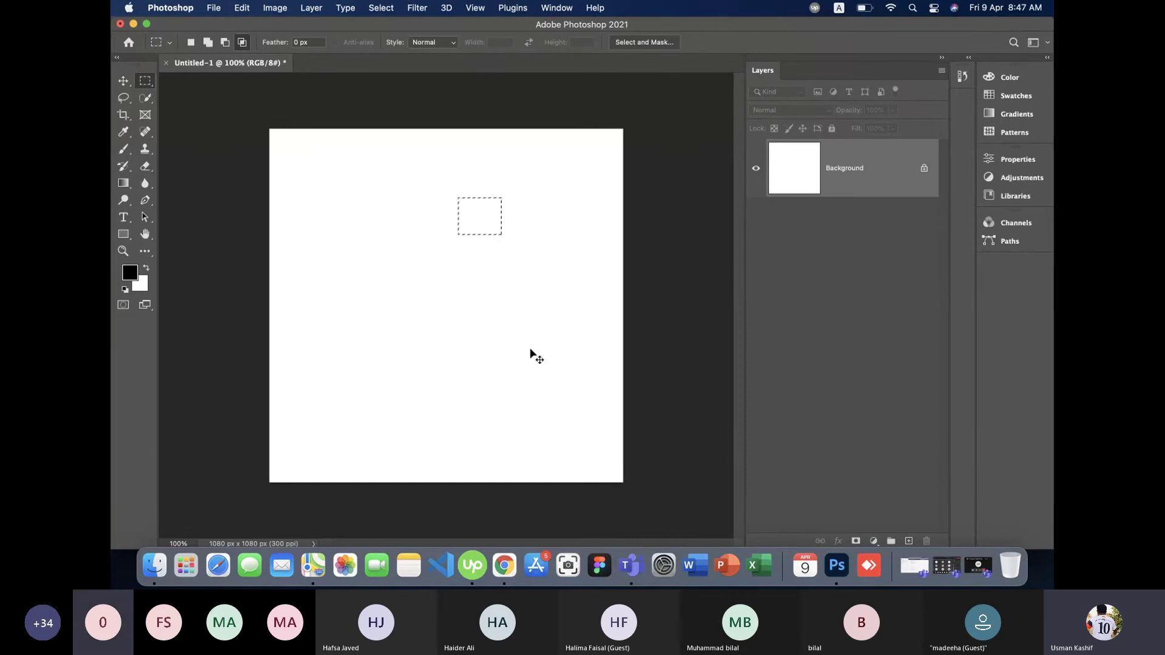
pyautogui.press('super+d')
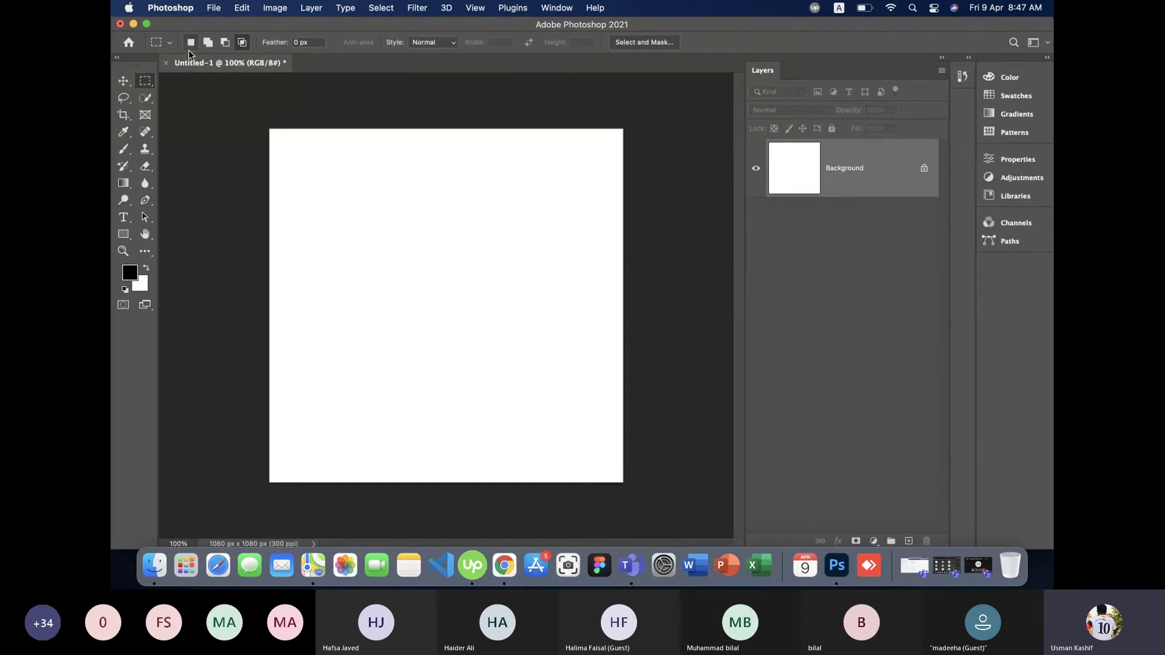
# In Add to Selection mode, drag a first rectangle near the canvas top-left.
pyautogui.click(188, 44)
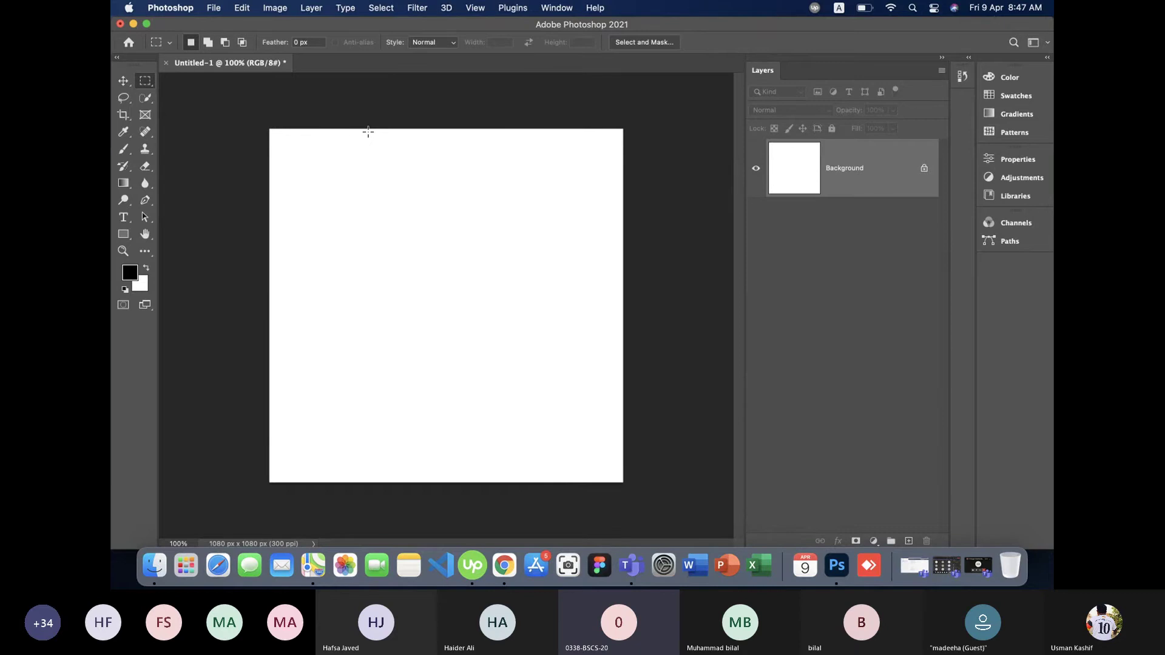
pyautogui.click(204, 42)
pyautogui.moveTo(279, 140)
pyautogui.mouseDown()
pyautogui.moveTo(416, 225)
pyautogui.moveTo(411, 250)
pyautogui.mouseUp()
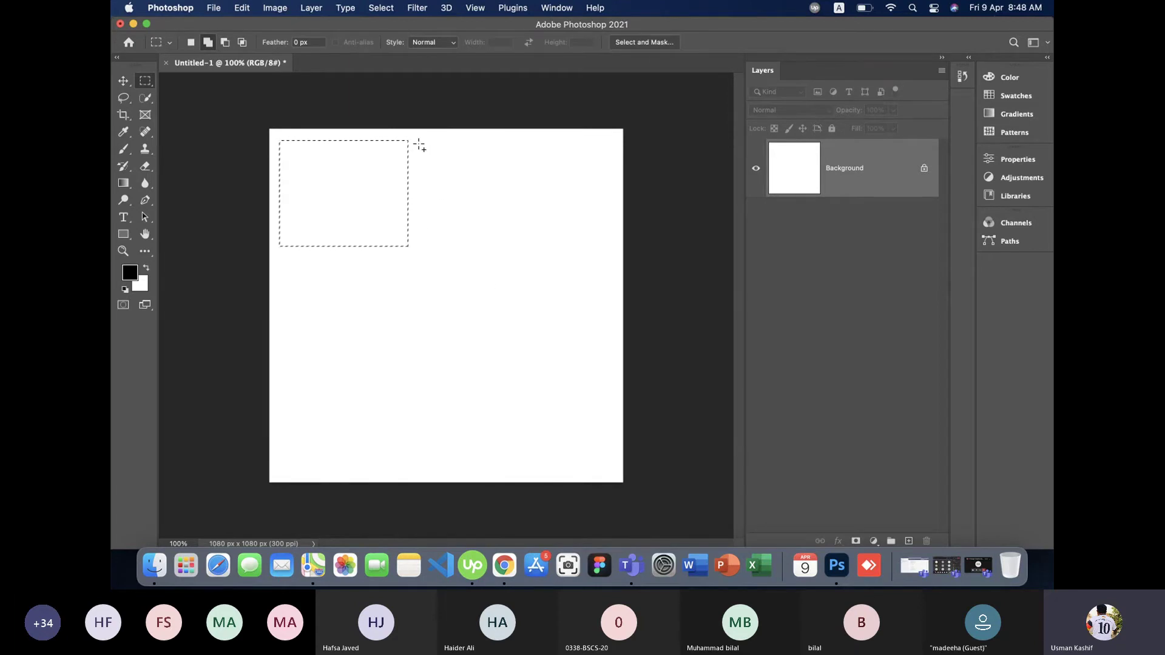
# Add second, third and narrow fourth rectangles rightward across the top, then deselect all.
pyautogui.moveTo(419, 144); pyautogui.dragTo(507, 242)
pyautogui.moveTo(517, 143); pyautogui.dragTo(580, 241)
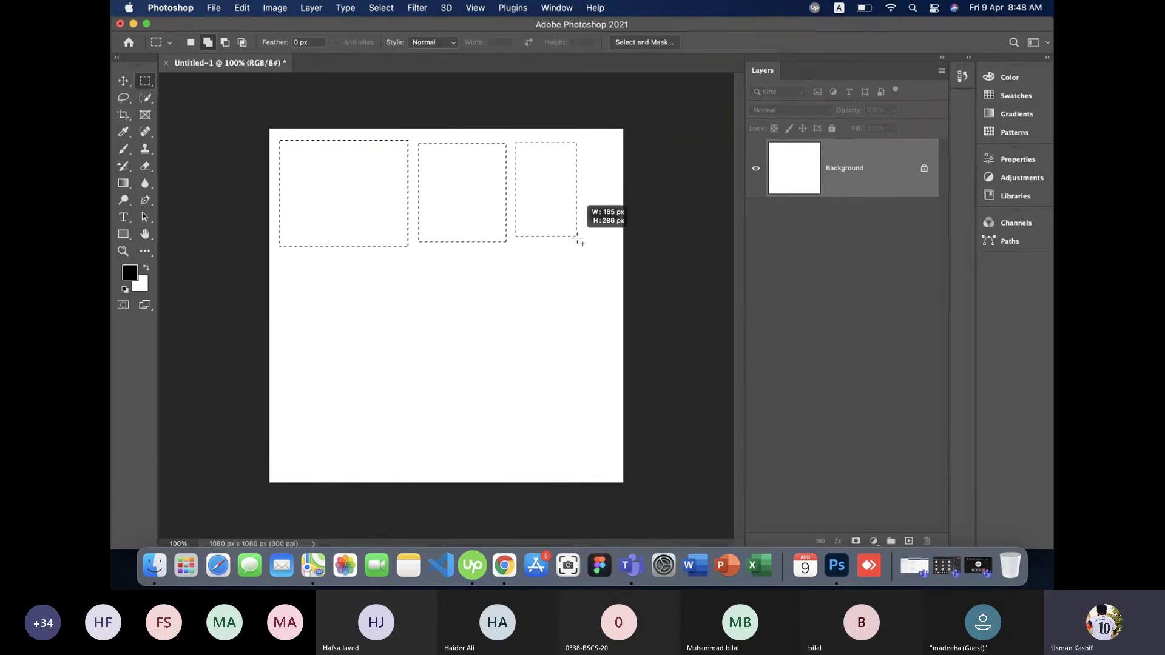
pyautogui.moveTo(586, 145); pyautogui.dragTo(612, 240)
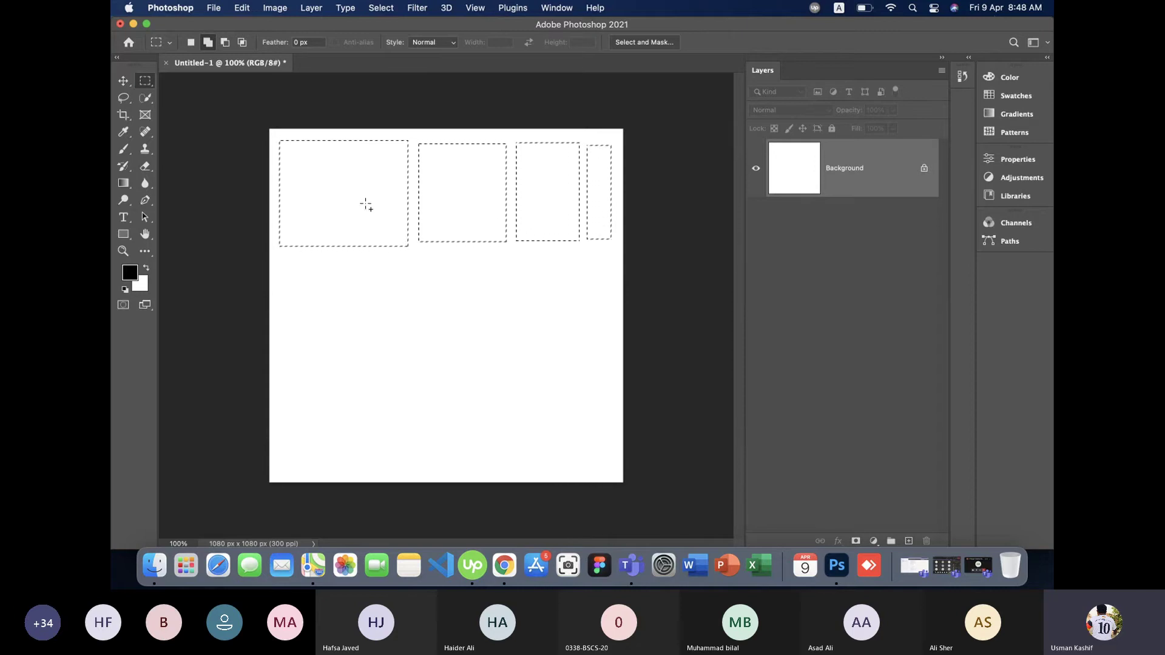
pyautogui.press('super+d')
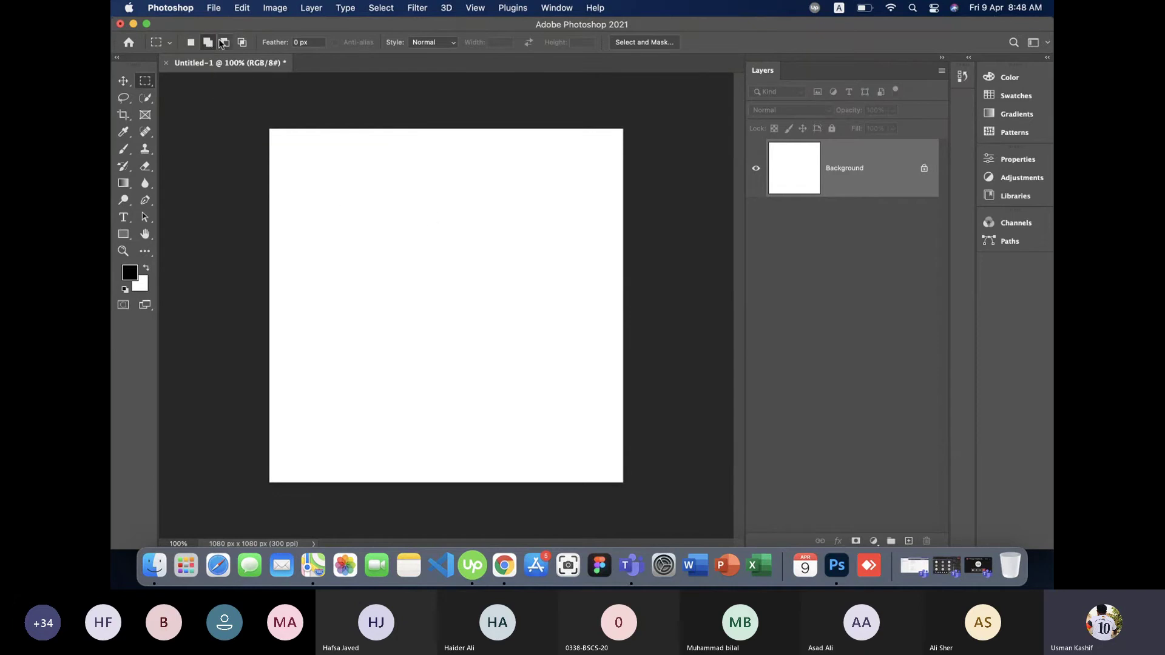
# Cycle through the Subtract, Intersect and New Selection modes, ending on New Selection.
pyautogui.press('alt')
pyautogui.click(244, 42)
pyautogui.click(190, 42)
pyautogui.click(224, 44)
pyautogui.click(191, 43)
# Draw several trial rectangle selections around the canvas, then deselect.
pyautogui.moveTo(297, 155); pyautogui.dragTo(440, 252)
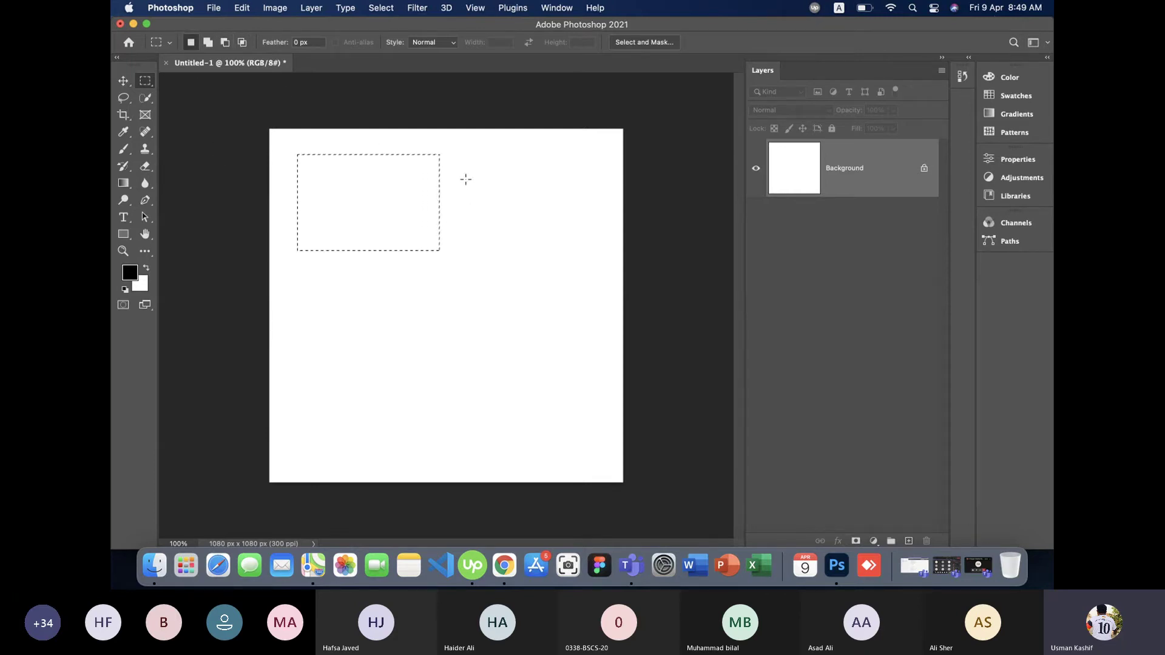
pyautogui.moveTo(468, 174); pyautogui.dragTo(582, 267)
pyautogui.moveTo(364, 204); pyautogui.dragTo(448, 267)
pyautogui.moveTo(400, 237); pyautogui.dragTo(380, 354)
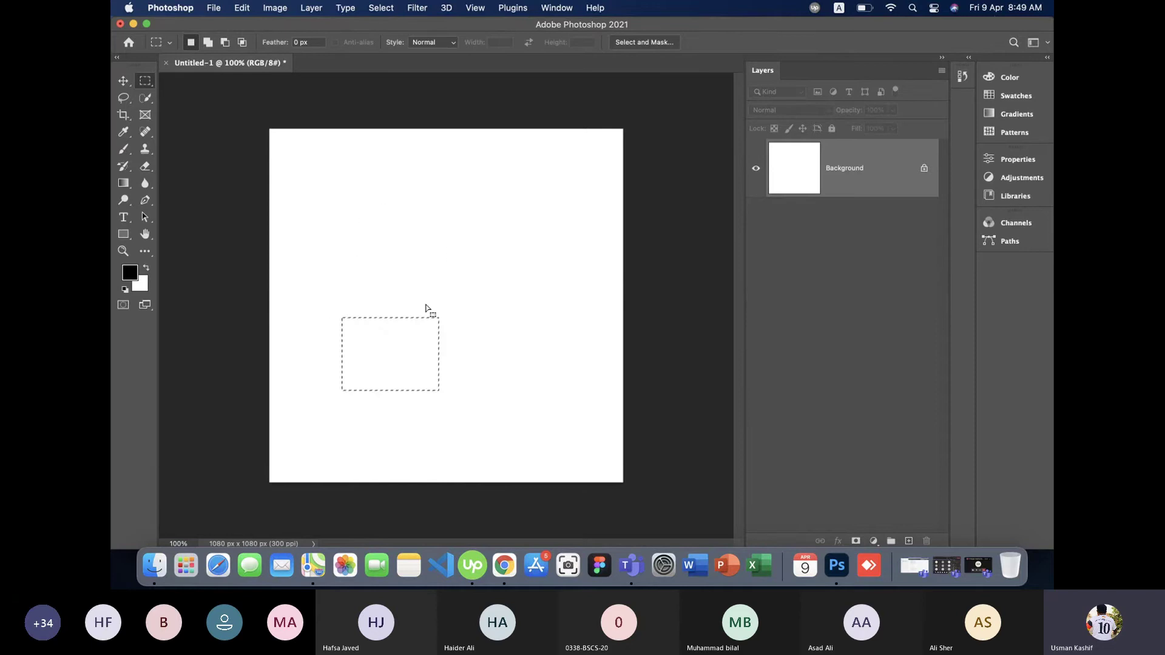
pyautogui.moveTo(354, 171); pyautogui.dragTo(477, 266)
pyautogui.moveTo(490, 166); pyautogui.dragTo(577, 253)
pyautogui.moveTo(319, 226); pyautogui.dragTo(417, 296)
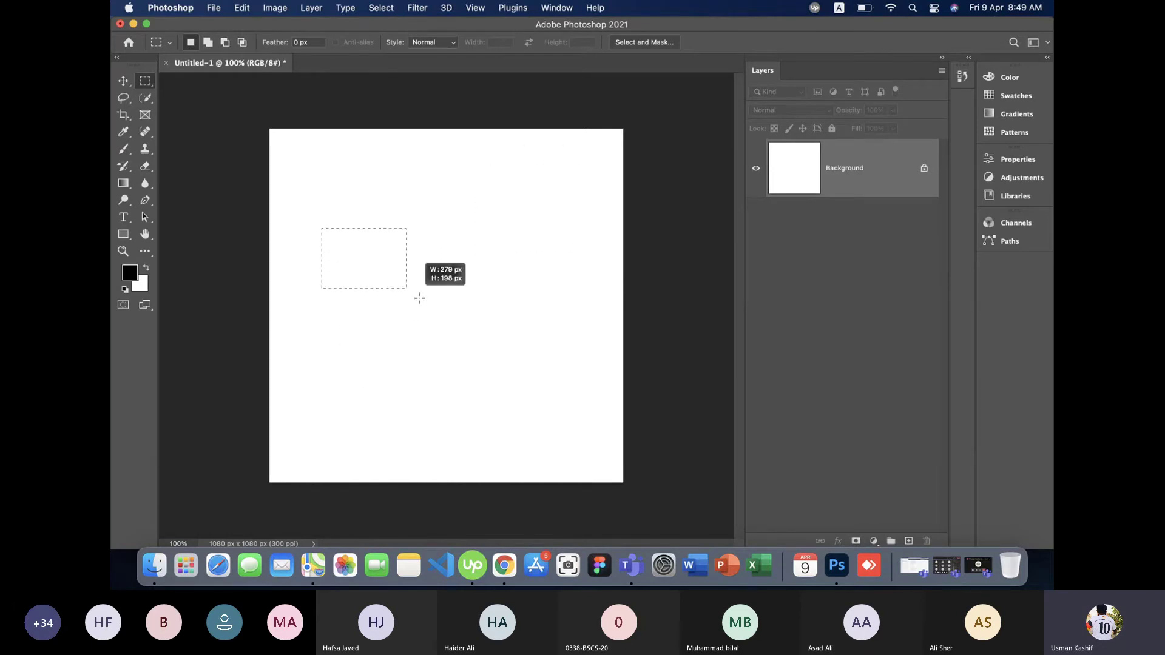
pyautogui.moveTo(400, 181); pyautogui.dragTo(500, 259)
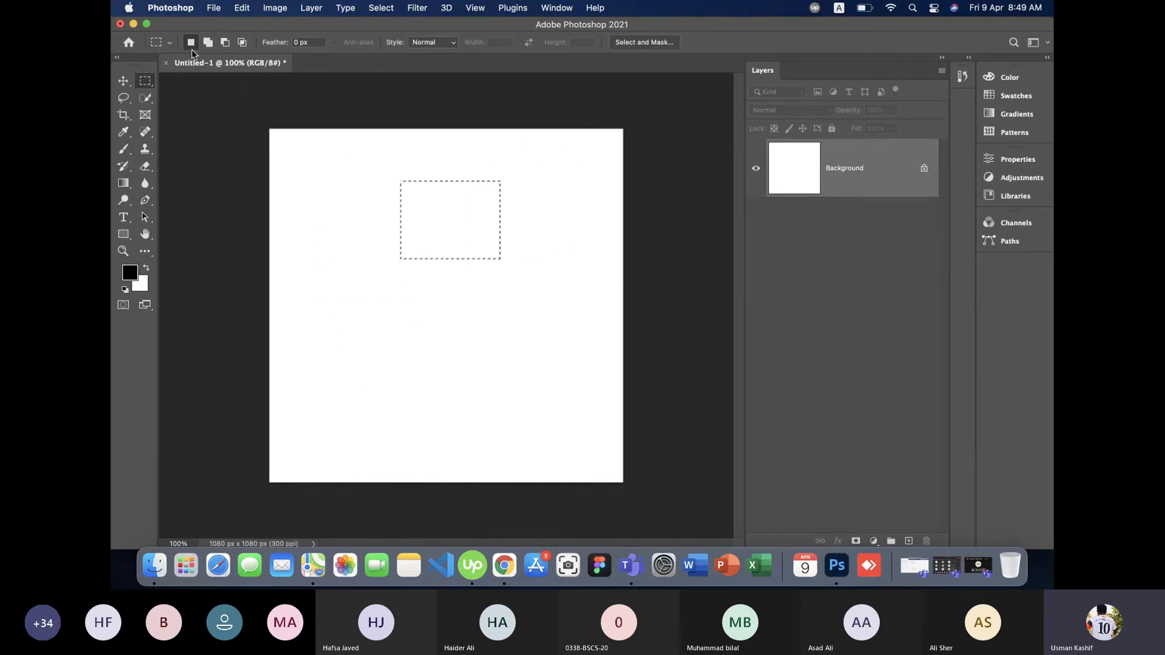
pyautogui.press('super+d')
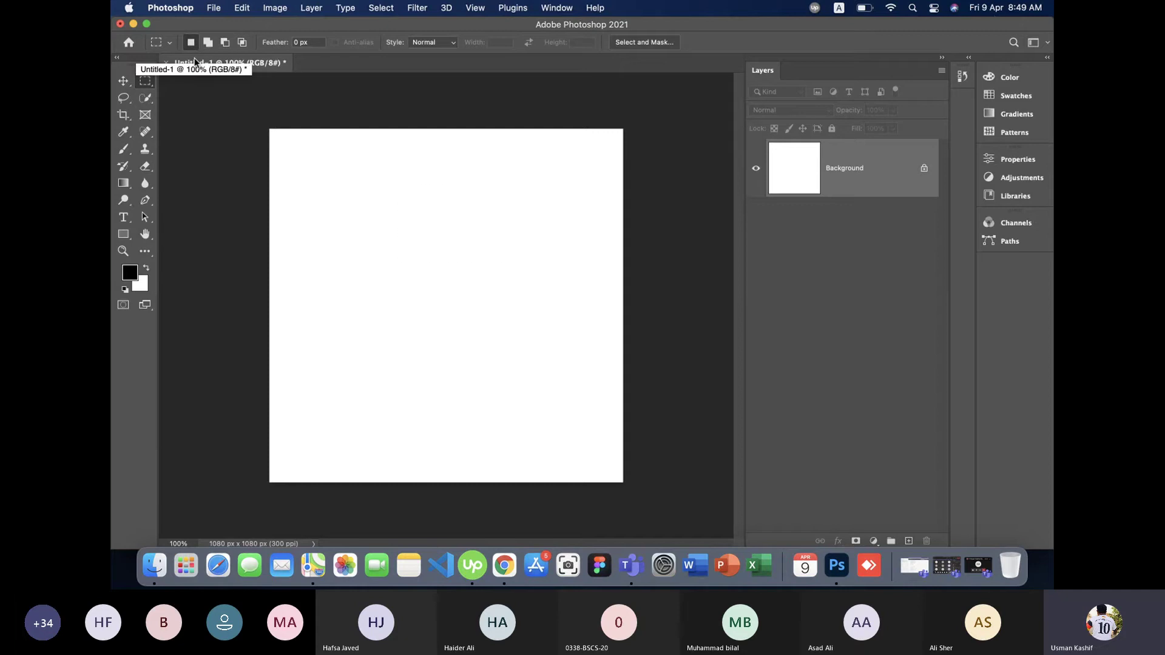
# Select two side-by-side tall rectangles in Add mode, then subtract the right one's bottom.
pyautogui.moveTo(280, 147); pyautogui.dragTo(398, 308)
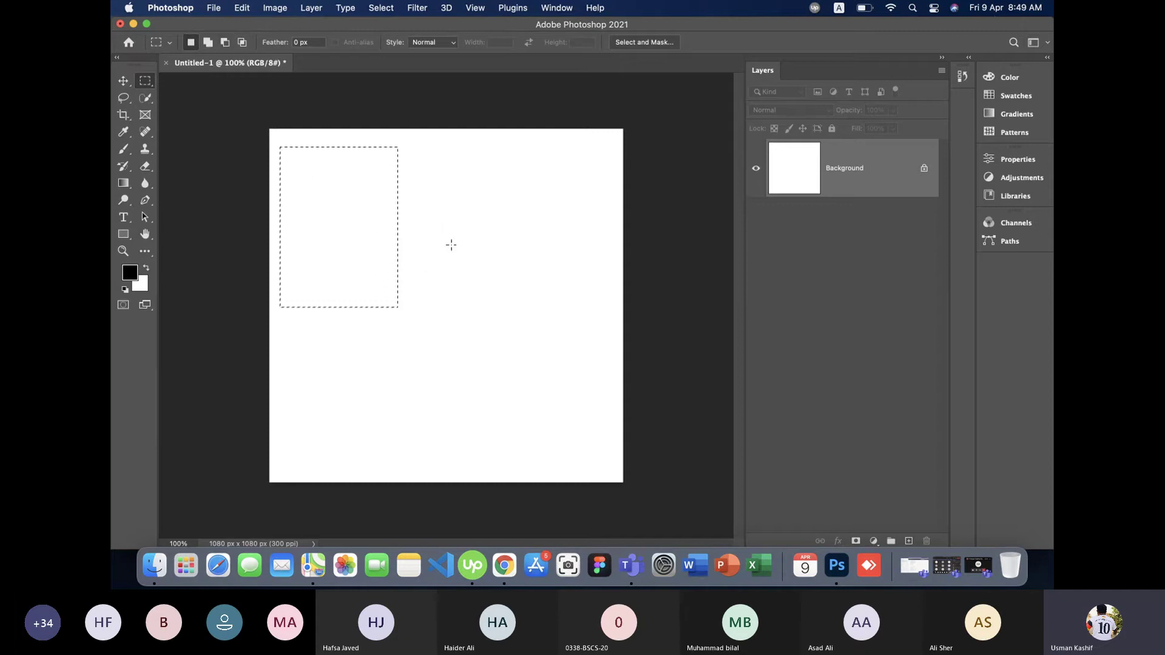
pyautogui.click(208, 41)
pyautogui.moveTo(415, 147); pyautogui.dragTo(527, 321)
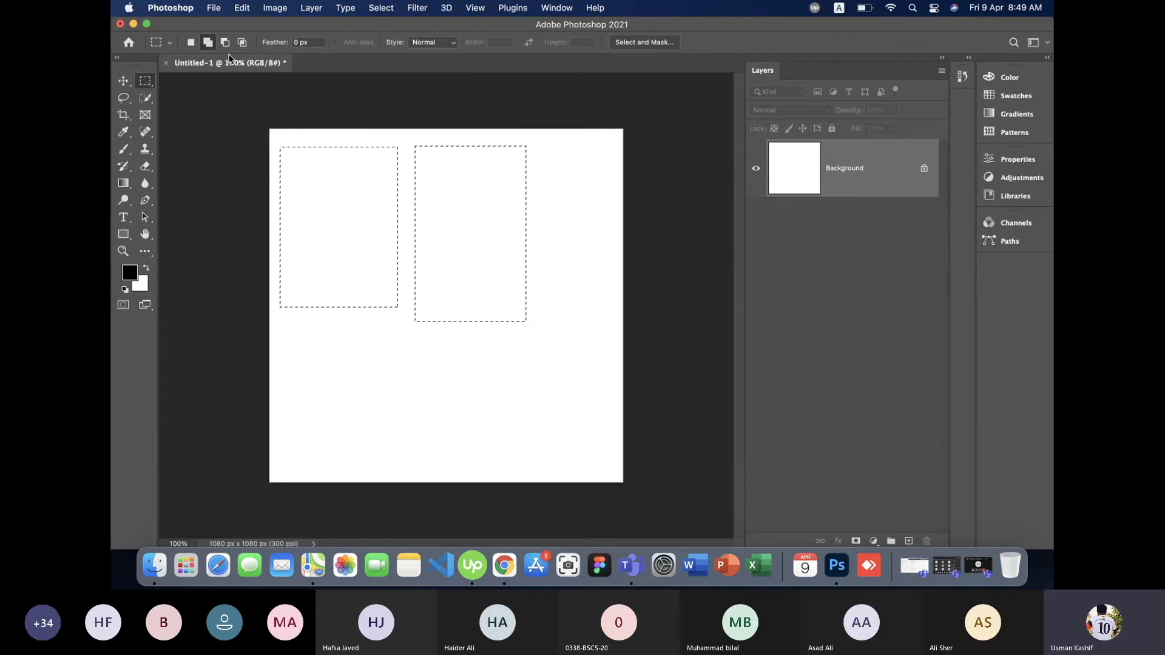
pyautogui.press('alt')
pyautogui.moveTo(542, 355); pyautogui.dragTo(404, 307)
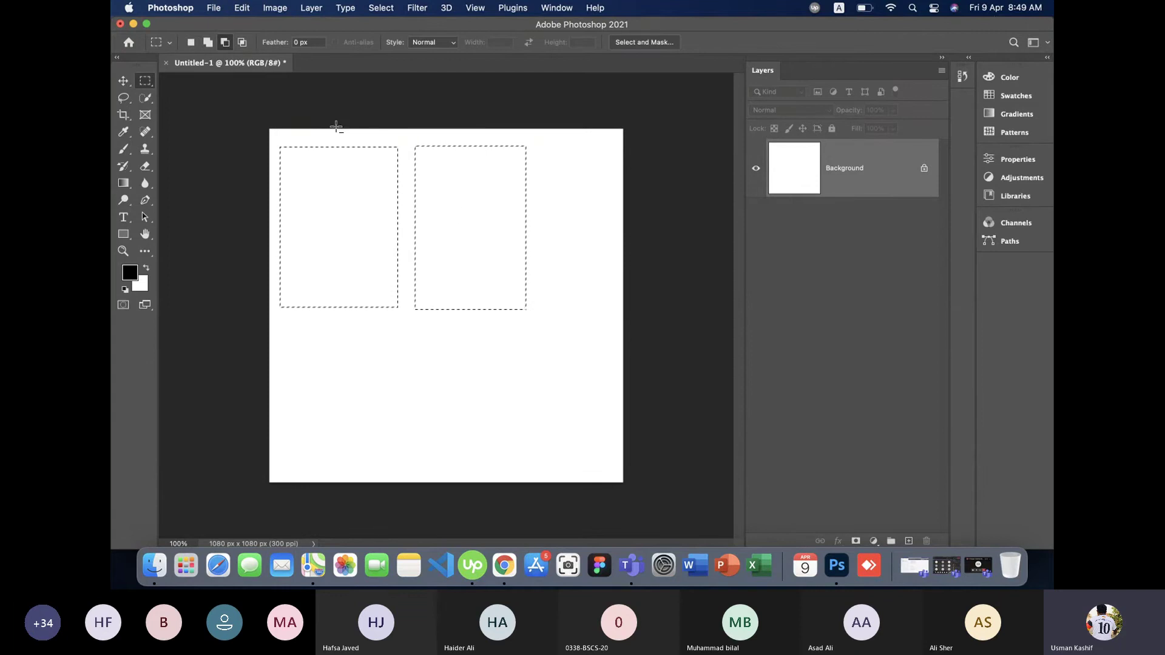
# Intersect both rectangles to a horizontal band, shift them up-right, then deselect.
pyautogui.click(242, 42)
pyautogui.moveTo(556, 196); pyautogui.dragTo(271, 259)
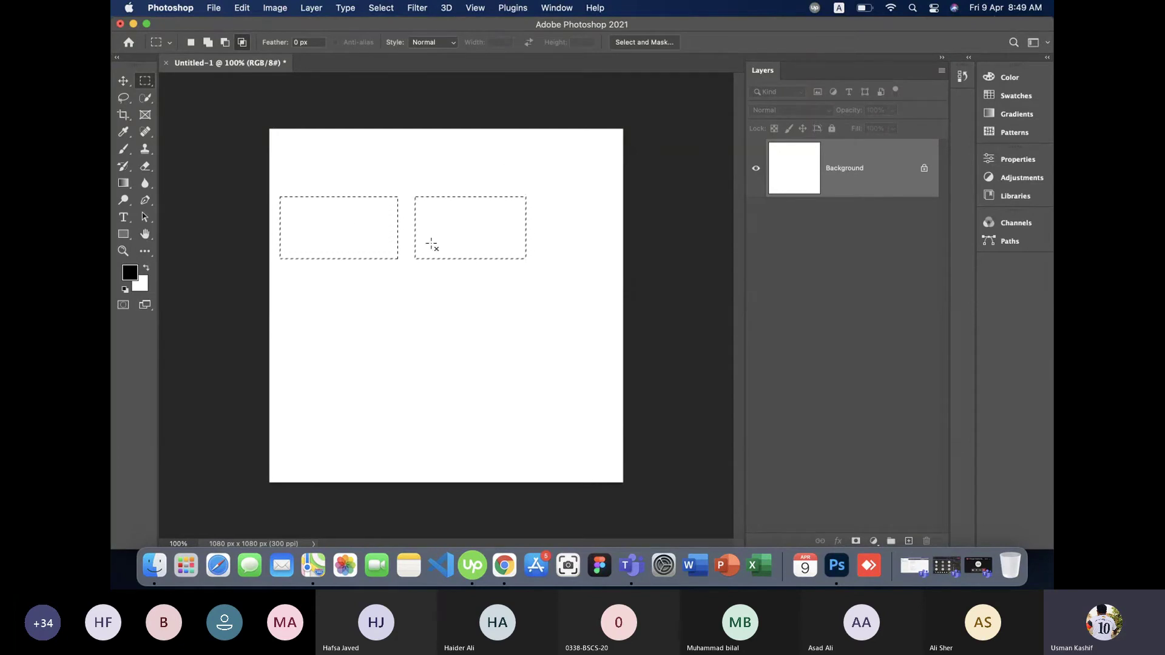
pyautogui.click(190, 42)
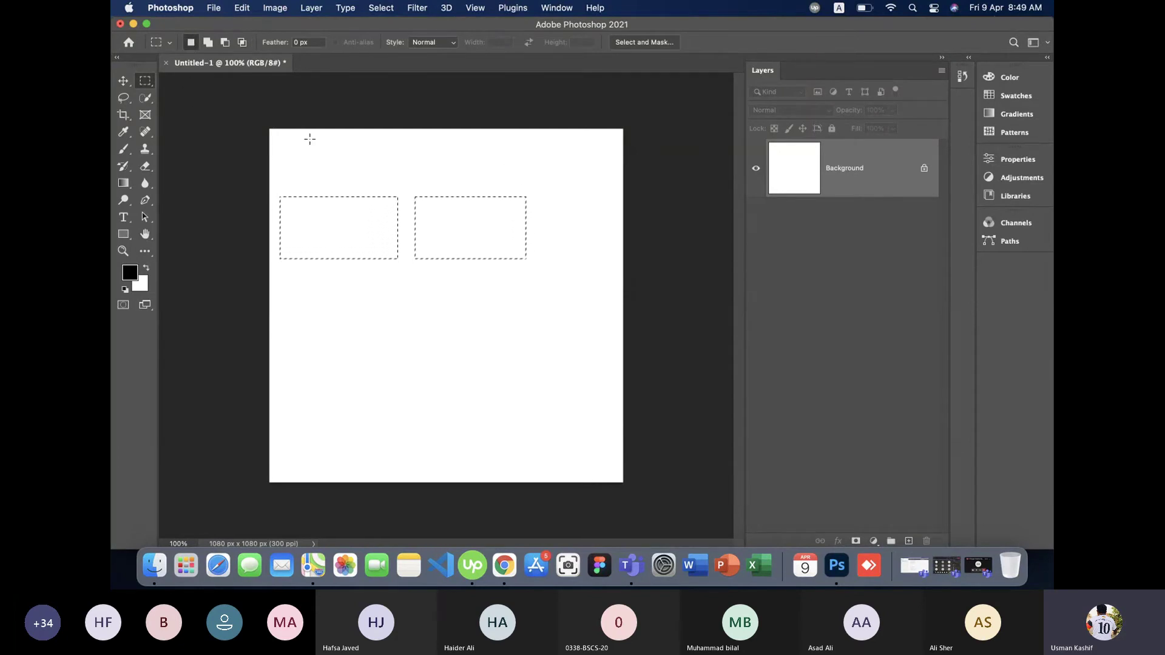
pyautogui.moveTo(341, 242)
pyautogui.mouseDown()
pyautogui.moveTo(391, 225)
pyautogui.moveTo(384, 214)
pyautogui.mouseUp()
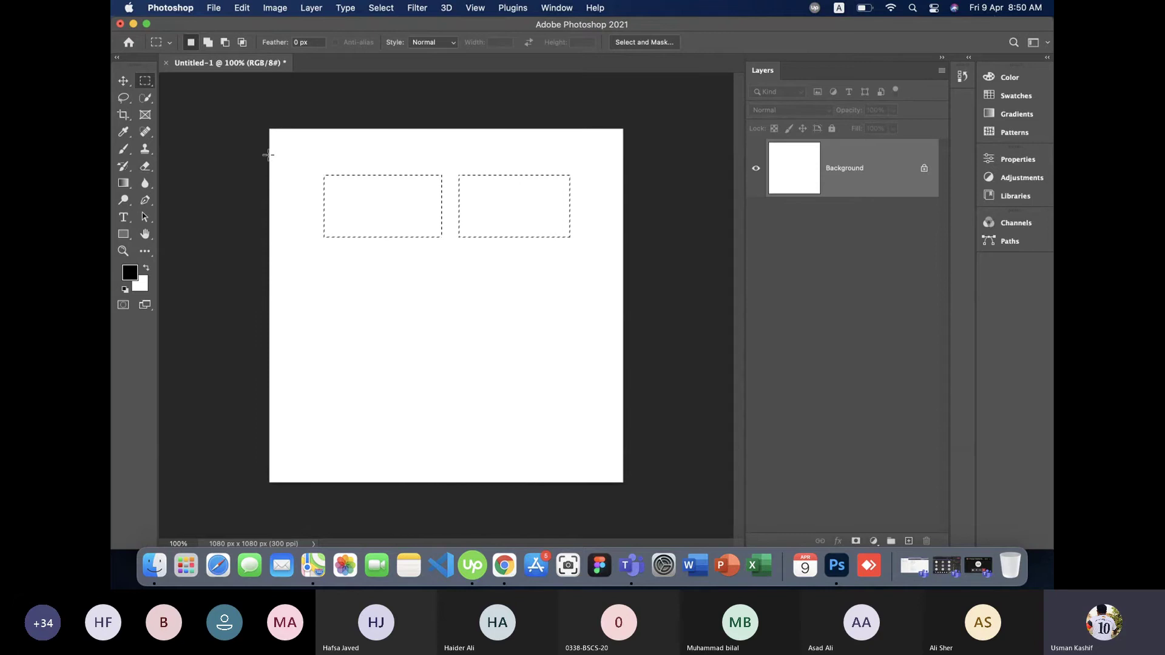
pyautogui.press('super+d')
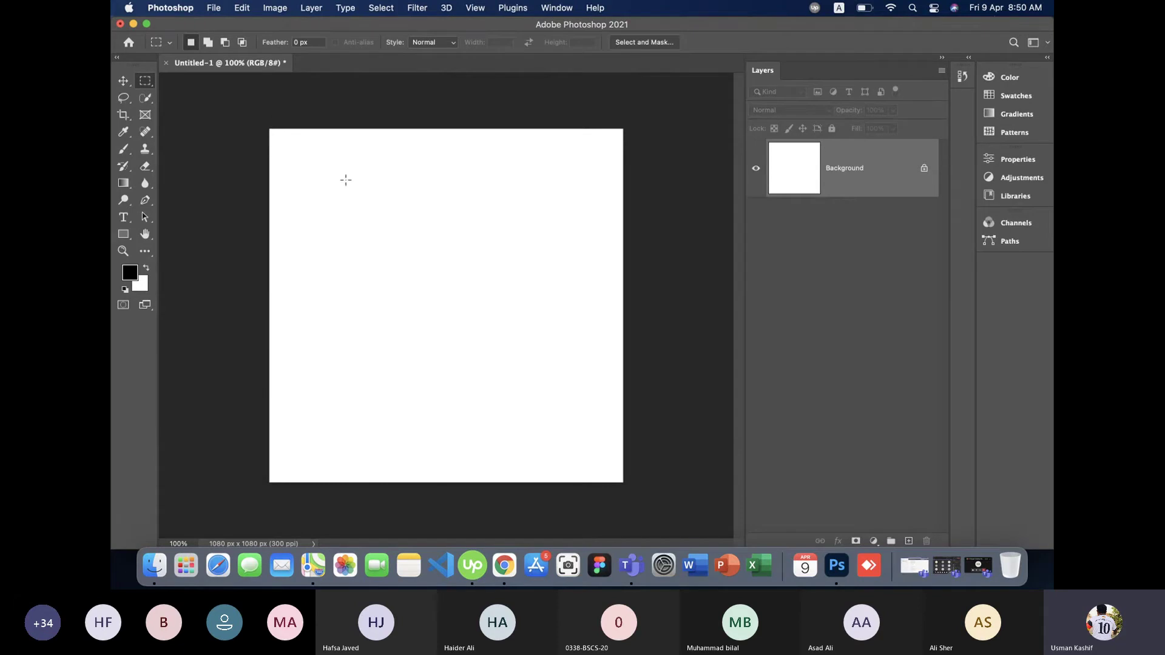
# Add six scattered rectangles in Add mode, then subtract the left and top areas.
pyautogui.moveTo(341, 176); pyautogui.dragTo(457, 287)
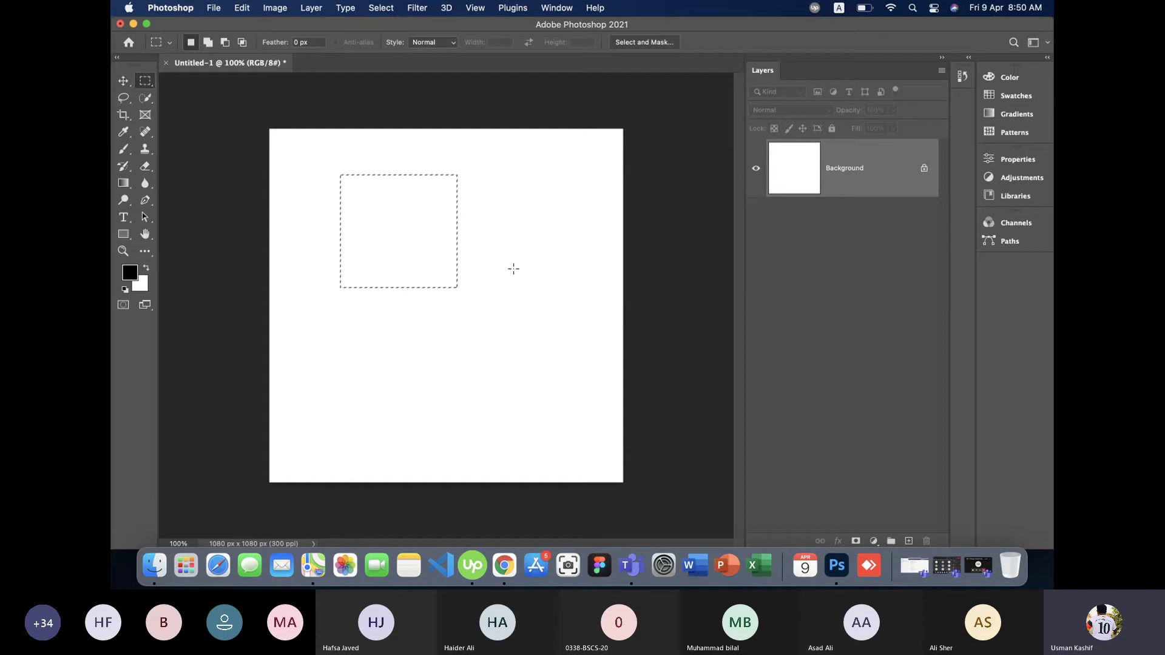
pyautogui.press('shift')
pyautogui.click(208, 41)
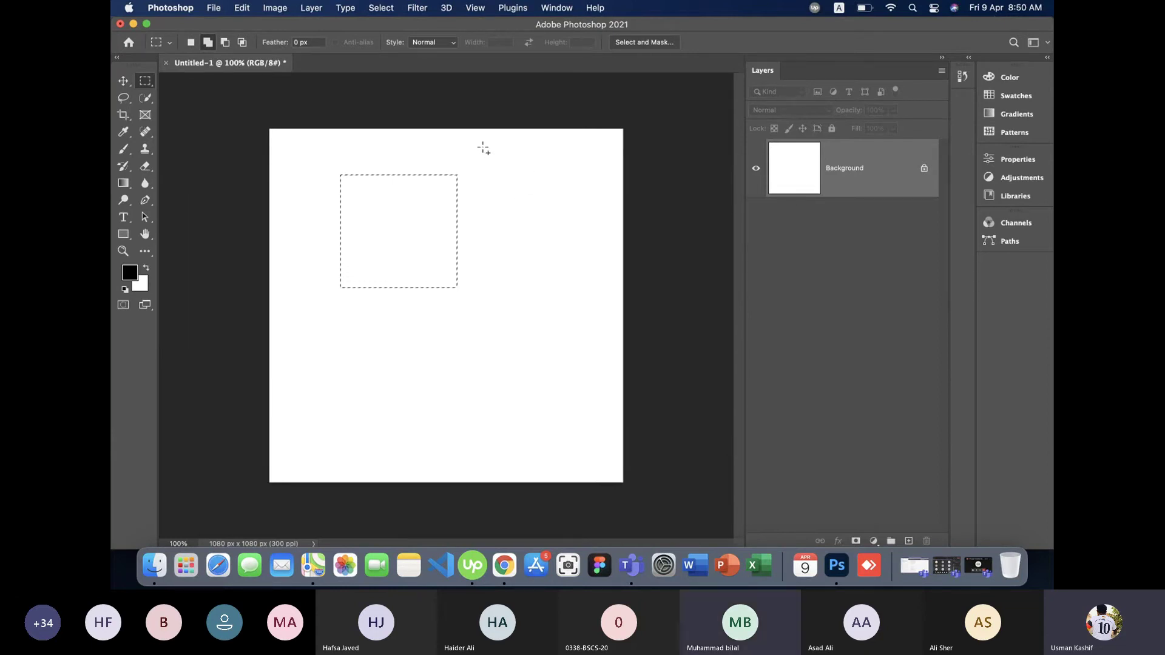
pyautogui.moveTo(484, 148); pyautogui.dragTo(586, 266)
pyautogui.moveTo(560, 425); pyautogui.dragTo(365, 353)
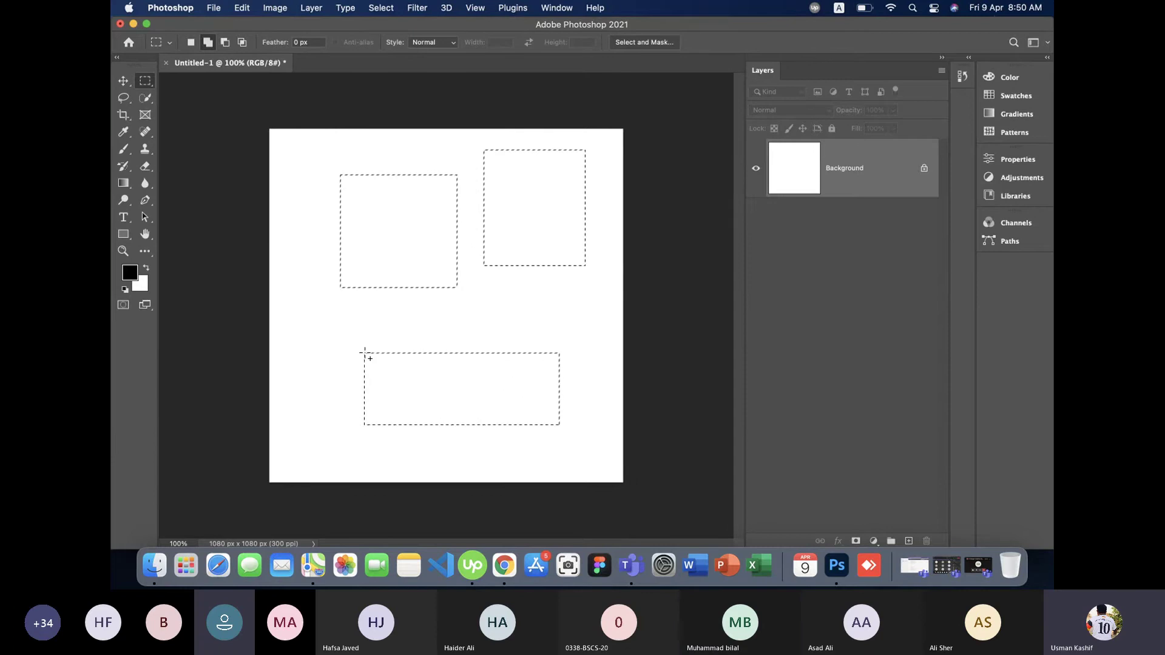
pyautogui.moveTo(412, 313); pyautogui.dragTo(560, 347)
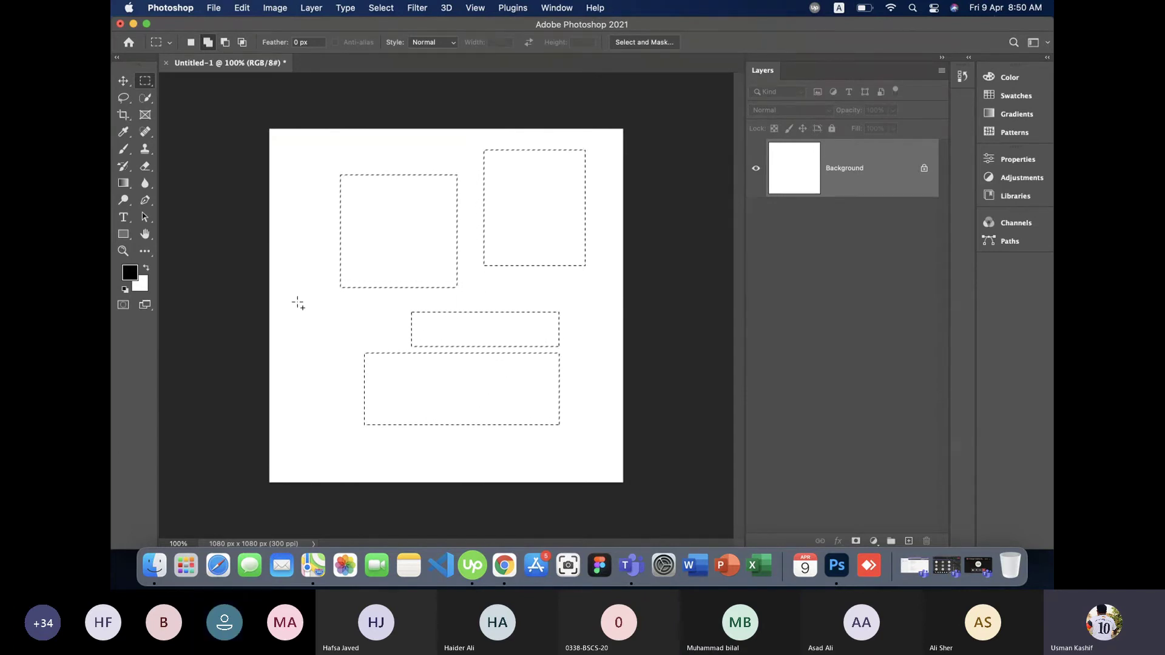
pyautogui.moveTo(287, 256); pyautogui.dragTo(331, 437)
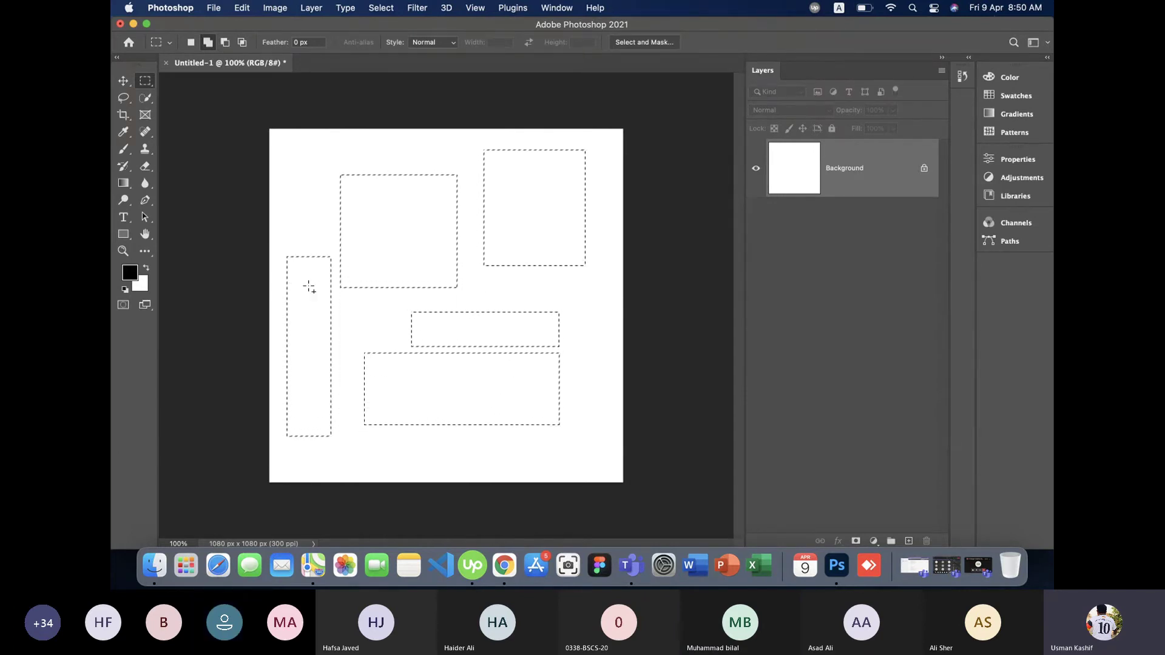
pyautogui.moveTo(293, 146); pyautogui.dragTo(397, 161)
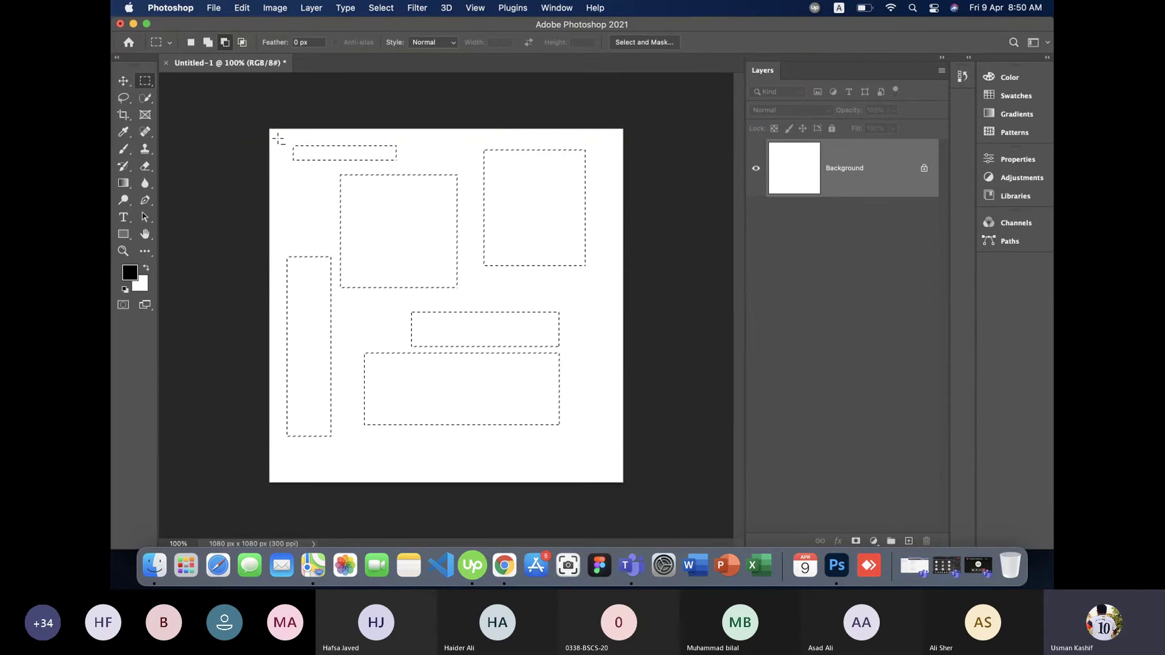
pyautogui.moveTo(276, 138)
pyautogui.mouseDown()
pyautogui.moveTo(468, 449)
pyautogui.moveTo(459, 449)
pyautogui.mouseUp()
pyautogui.moveTo(450, 141); pyautogui.dragTo(604, 276)
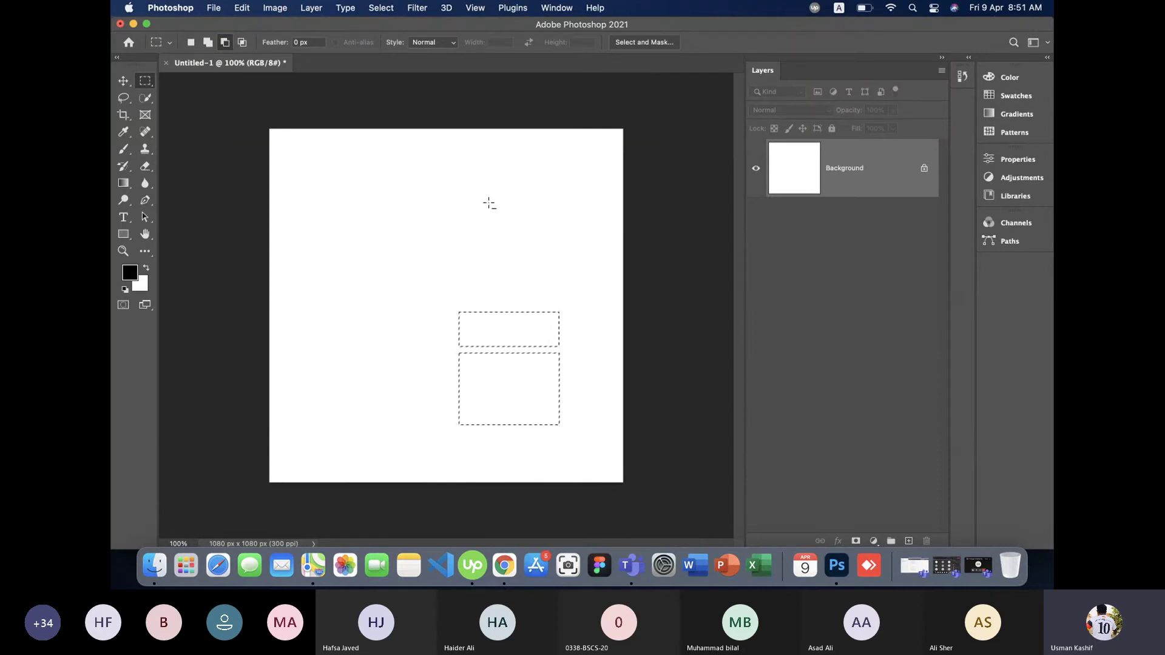
# Intersect the two lower-right selections down to their overlap, then return to New Selection.
pyautogui.press('alt')
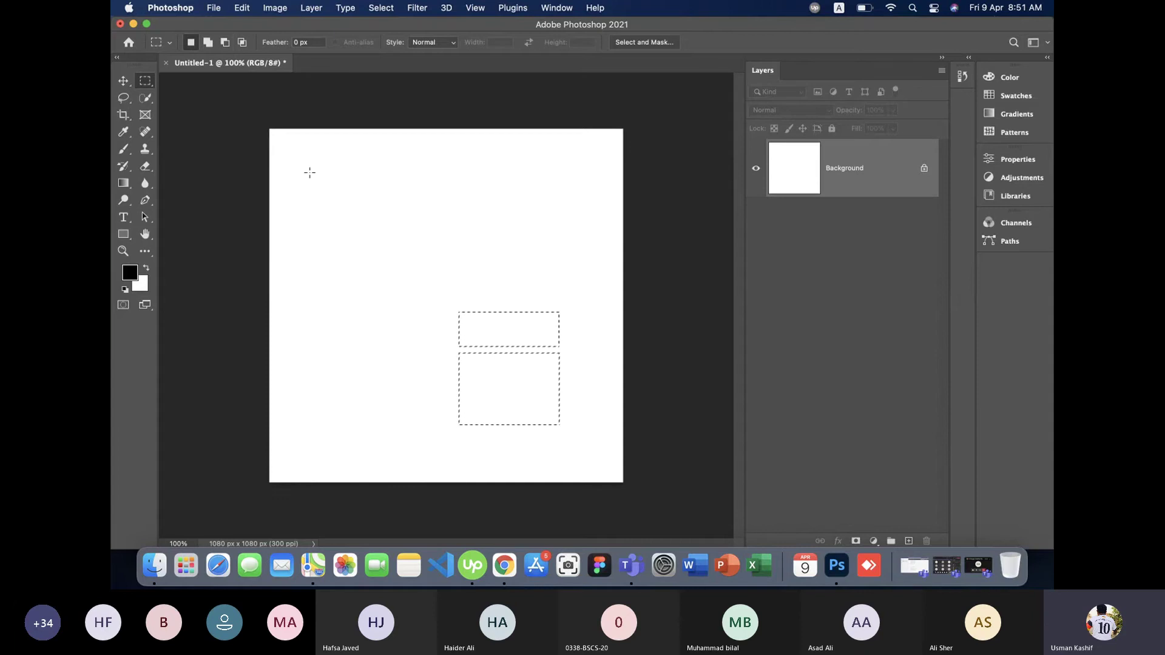
pyautogui.hotkey('shift', 'alt')
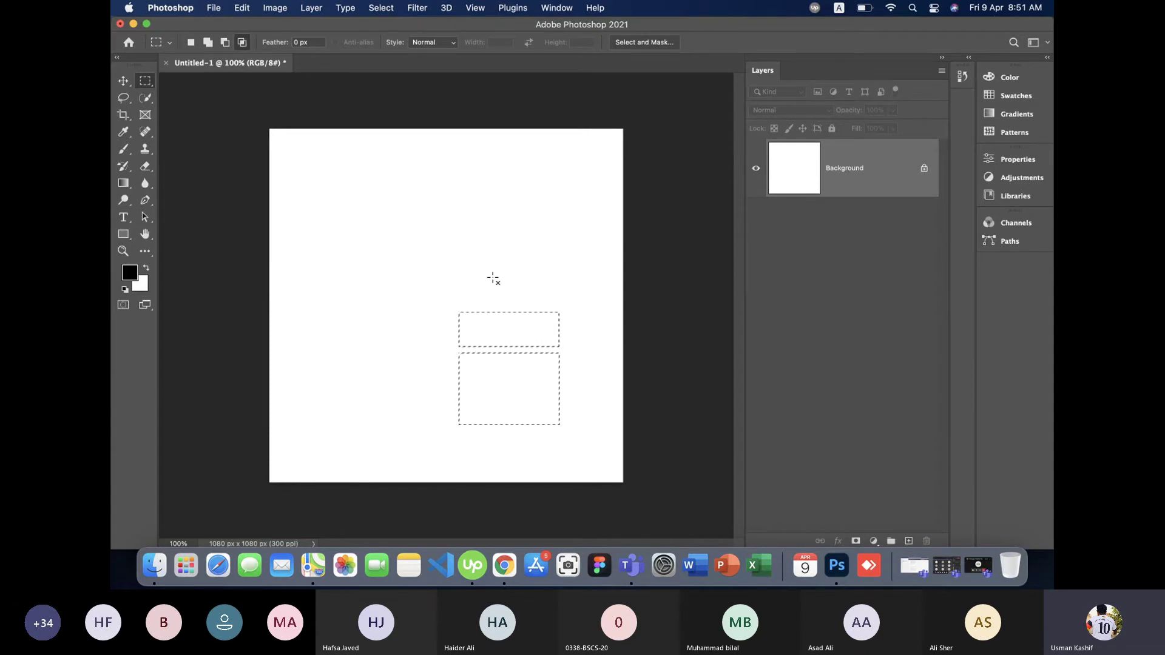
pyautogui.moveTo(484, 283); pyautogui.dragTo(540, 438)
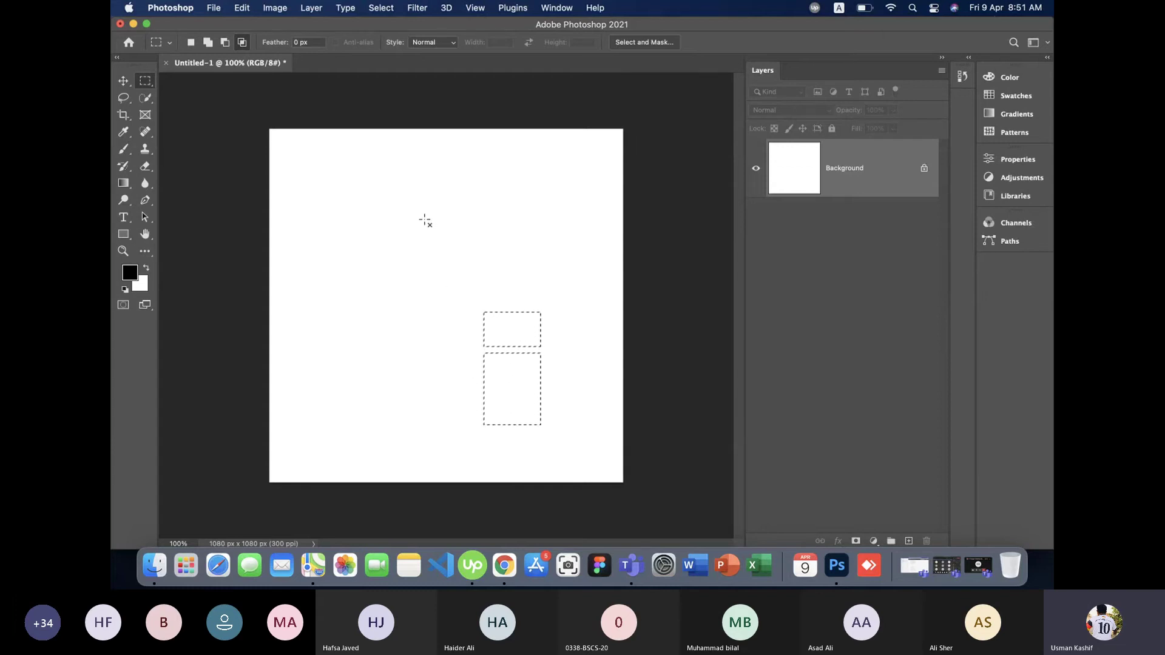
pyautogui.click(191, 42)
# Draw a top-left square, then add a right rectangle and a connecting band.
pyautogui.moveTo(316, 151); pyautogui.dragTo(460, 289)
pyautogui.moveTo(497, 166); pyautogui.dragTo(577, 276)
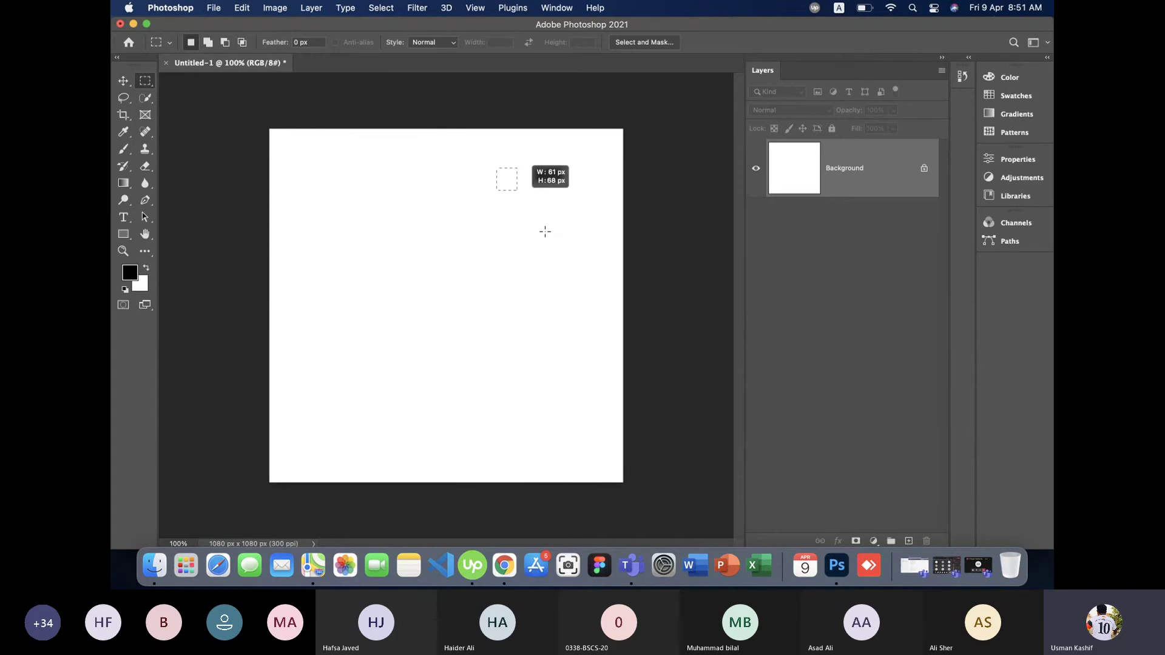
pyautogui.moveTo(290, 145); pyautogui.dragTo(423, 285)
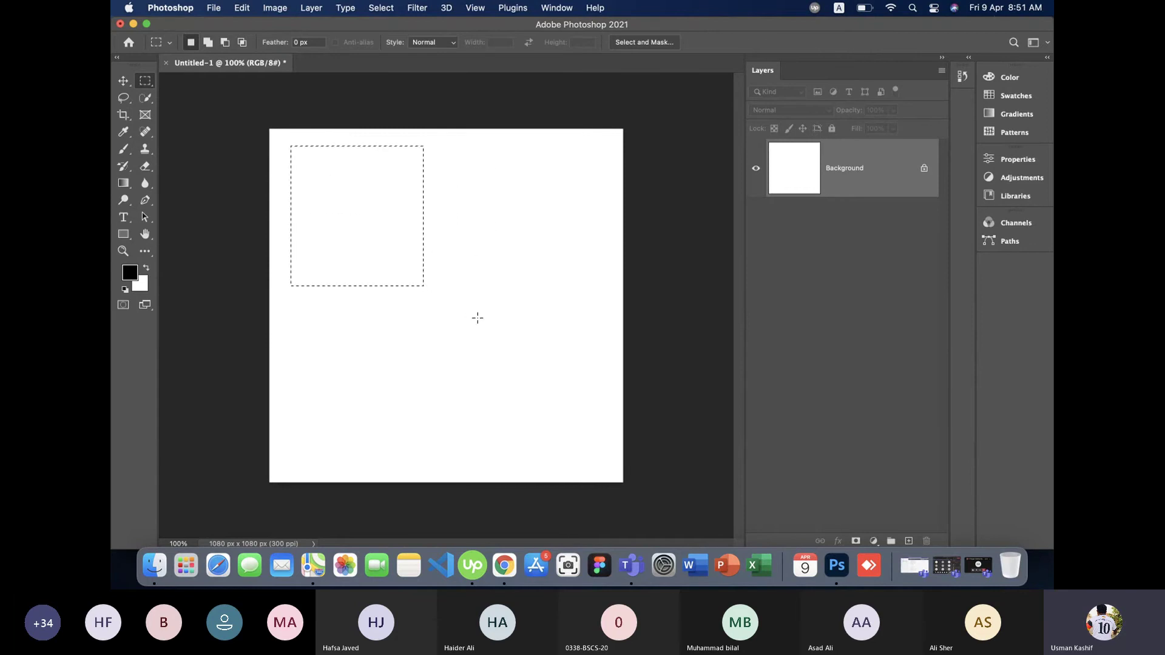
pyautogui.moveTo(454, 171); pyautogui.dragTo(578, 290)
pyautogui.moveTo(519, 206)
pyautogui.mouseDown()
pyautogui.moveTo(366, 236)
pyautogui.moveTo(367, 246)
pyautogui.mouseUp()
# Subtract the right edge, left part and lower band, then add lower-left and lower-right rectangles.
pyautogui.press('alt')
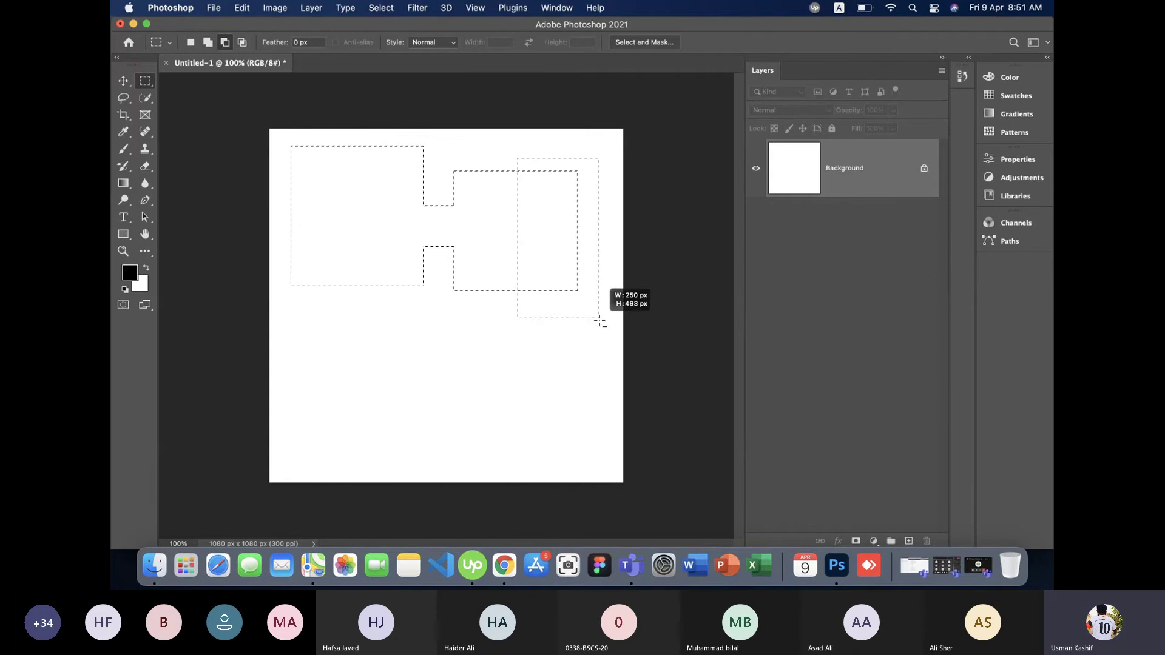
pyautogui.moveTo(521, 161); pyautogui.dragTo(599, 317)
pyautogui.moveTo(286, 135); pyautogui.dragTo(372, 342)
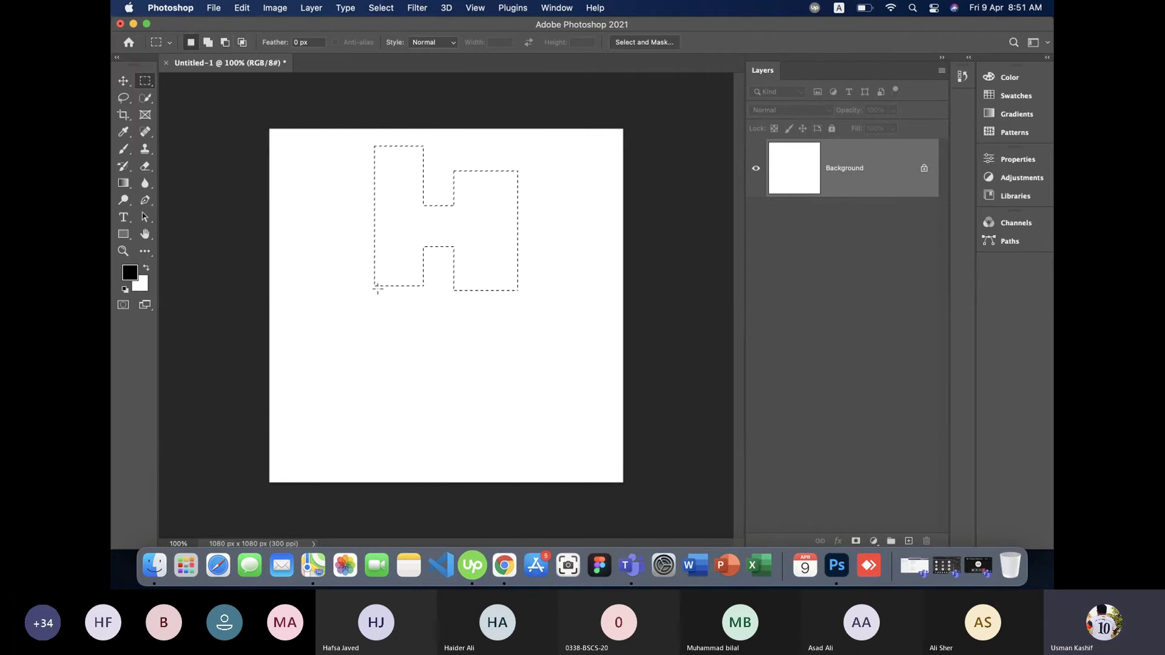
pyautogui.moveTo(365, 208)
pyautogui.mouseDown()
pyautogui.moveTo(559, 268)
pyautogui.moveTo(567, 318)
pyautogui.mouseUp()
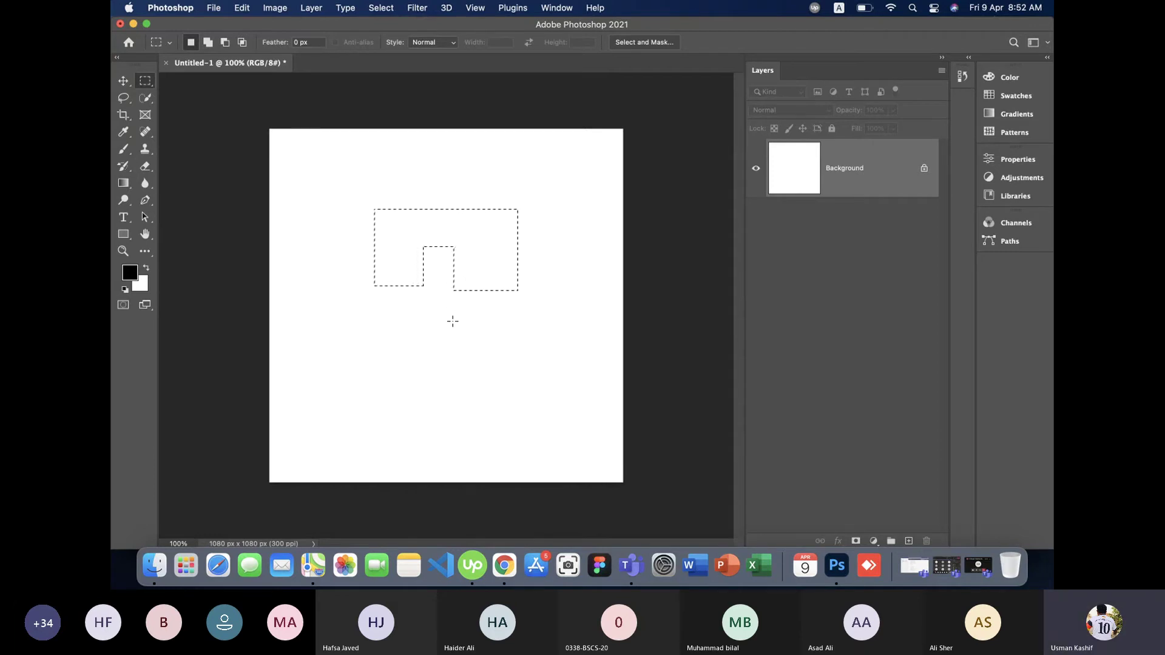
pyautogui.press('shift')
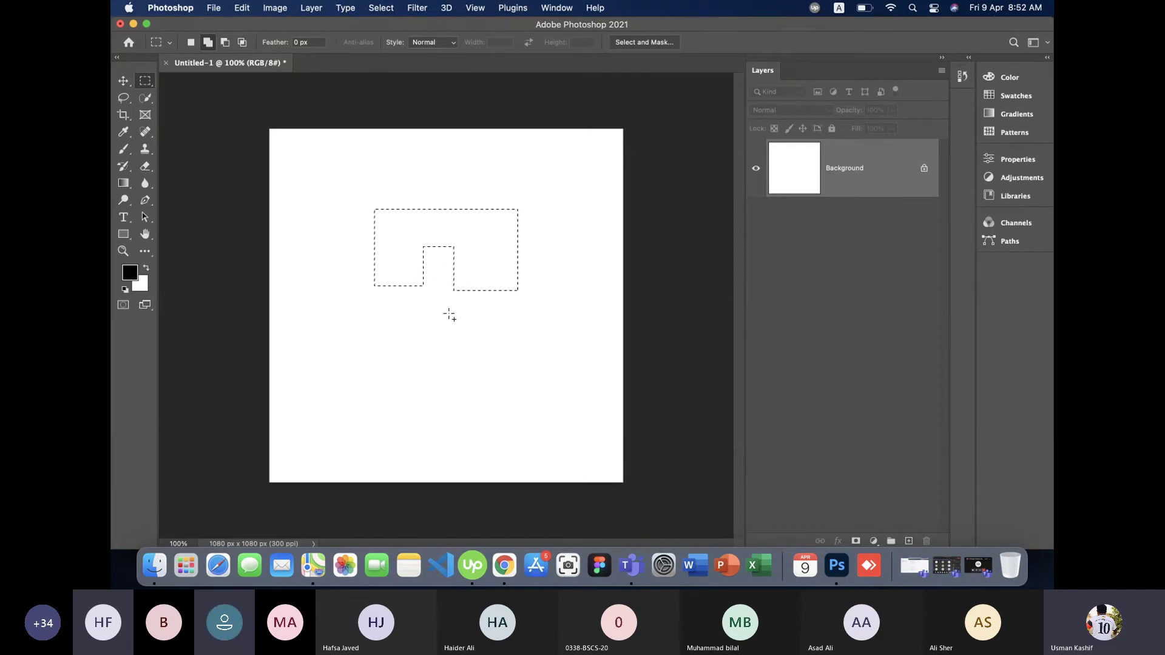
pyautogui.moveTo(295, 259); pyautogui.dragTo(421, 340)
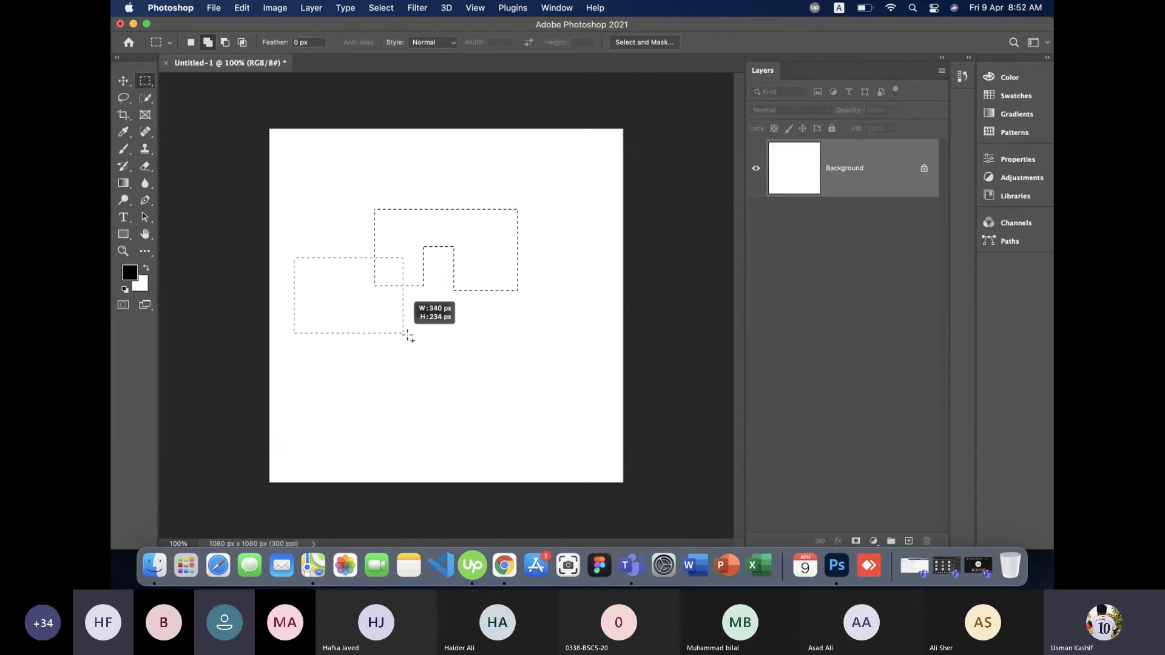
pyautogui.moveTo(559, 346); pyautogui.dragTo(487, 253)
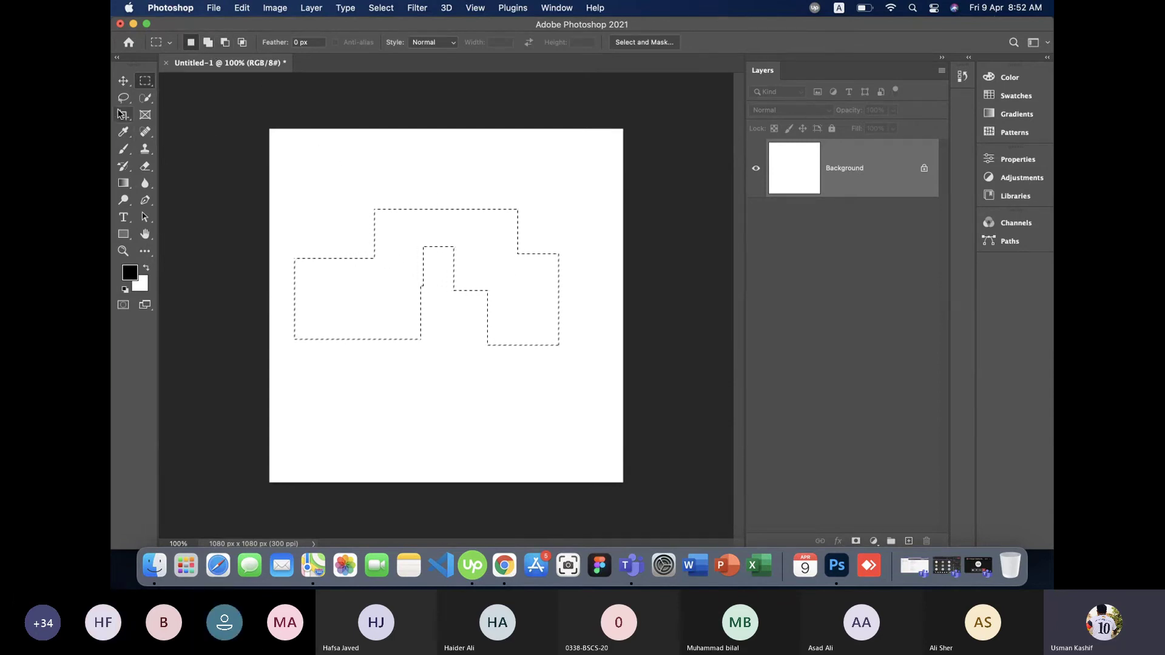
# Deselect, try moving the locked Background layer, cancel the warning, and reselect Rectangular Marquee.
pyautogui.click(123, 81)
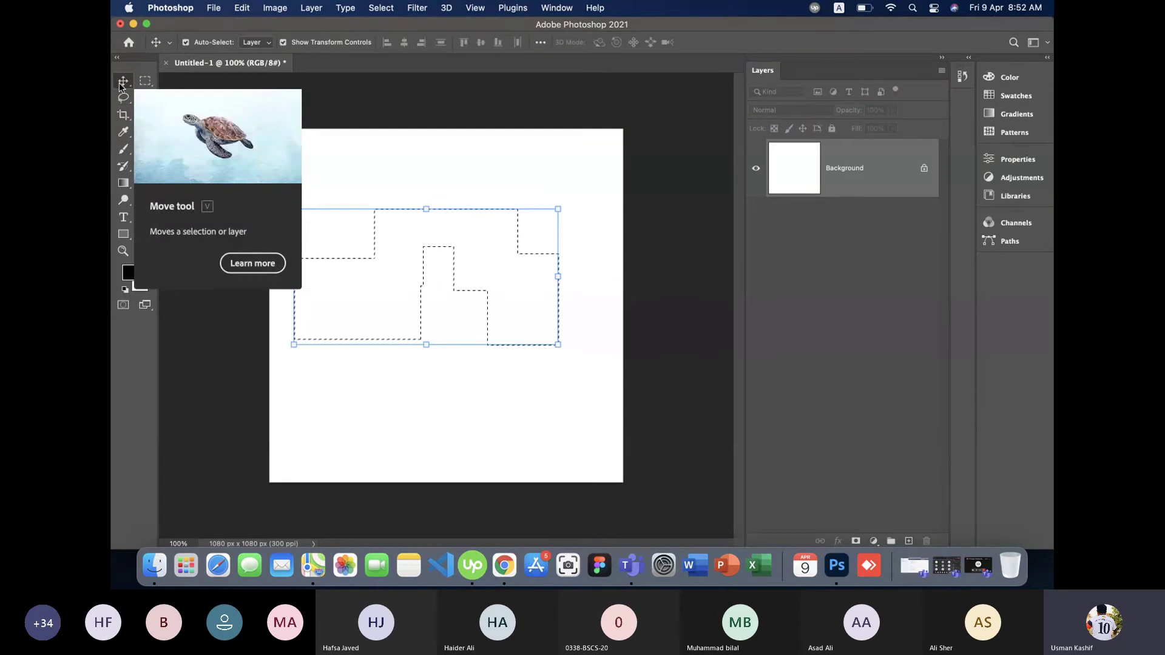
pyautogui.press('super+d')
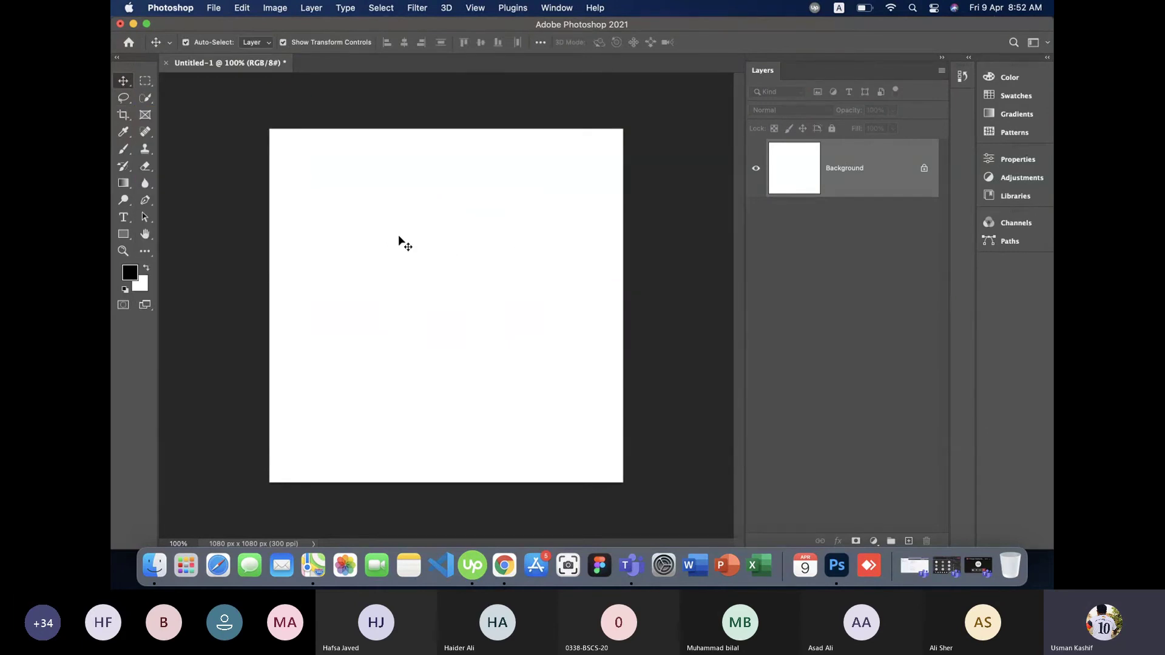
pyautogui.click(412, 219)
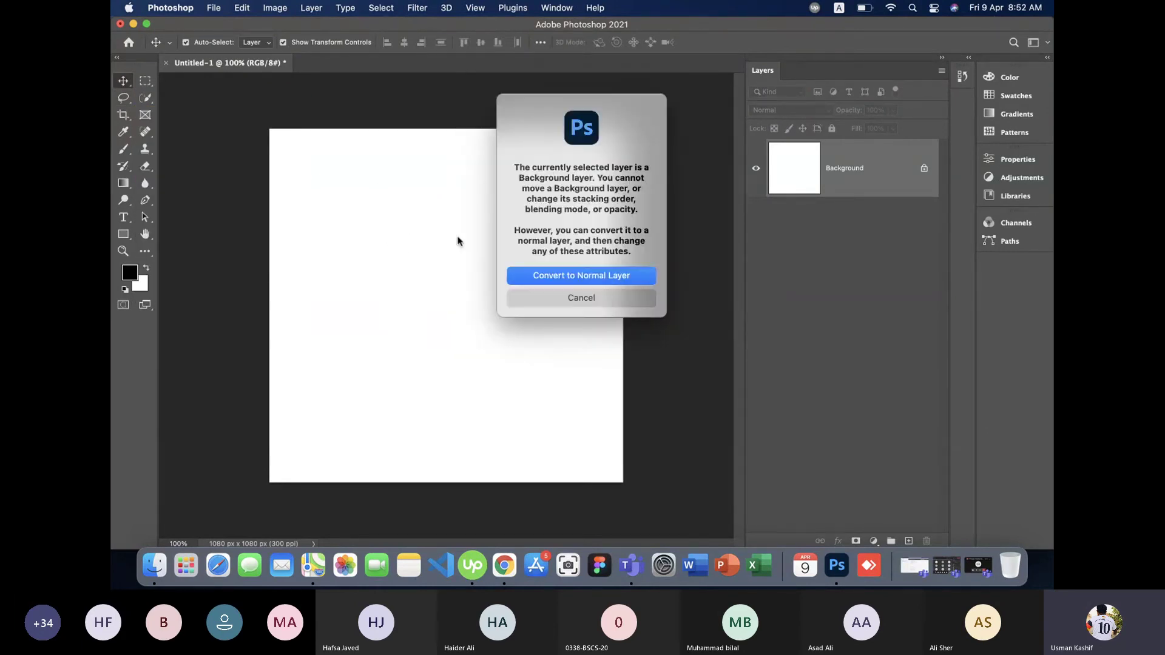
pyautogui.click(583, 295)
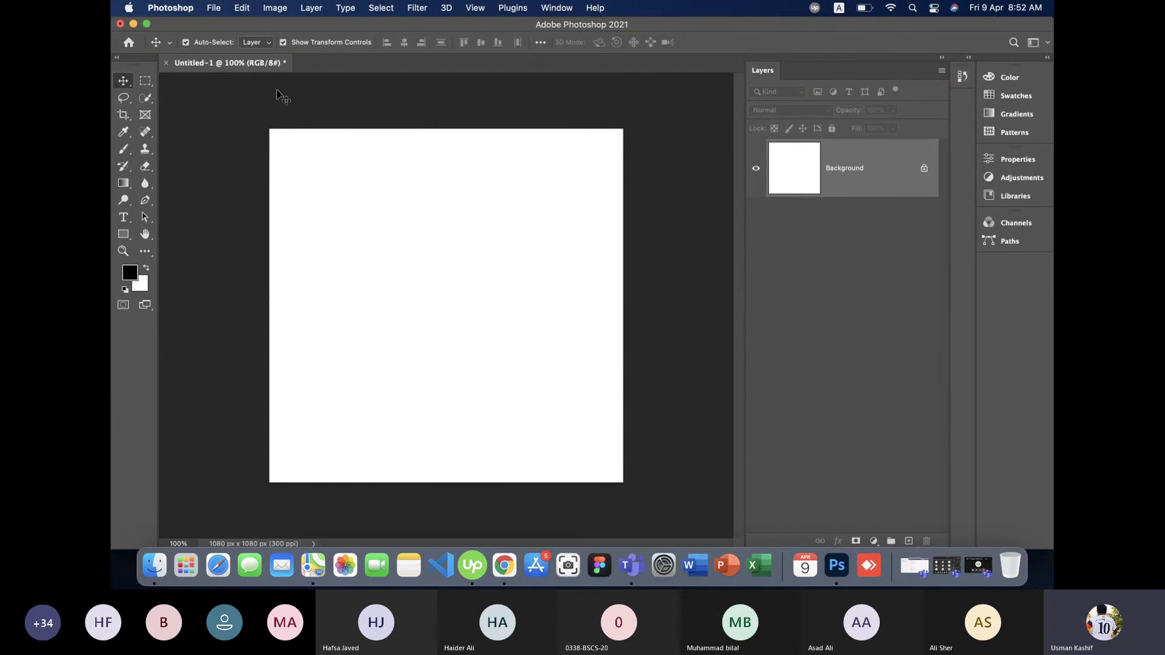
pyautogui.click(146, 81)
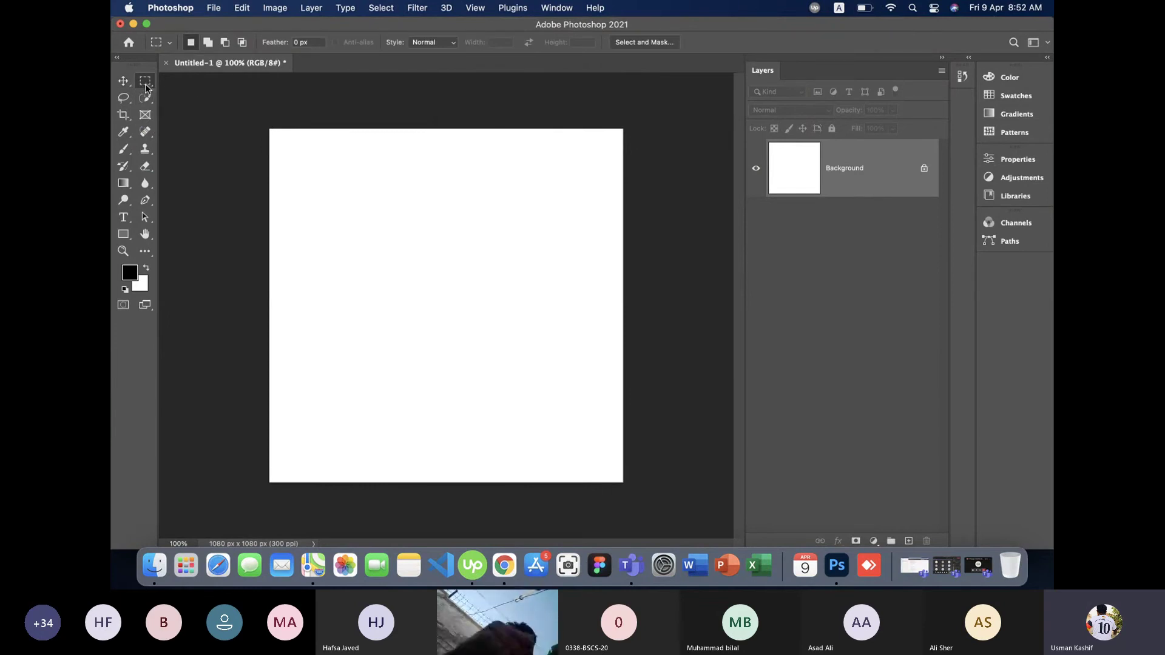
pyautogui.moveTo(282, 144)
pyautogui.mouseDown()
pyautogui.moveTo(335, 197)
pyautogui.moveTo(467, 232)
pyautogui.mouseUp()
pyautogui.moveTo(554, 219); pyautogui.dragTo(485, 174)
pyautogui.moveTo(563, 164); pyautogui.dragTo(605, 217)
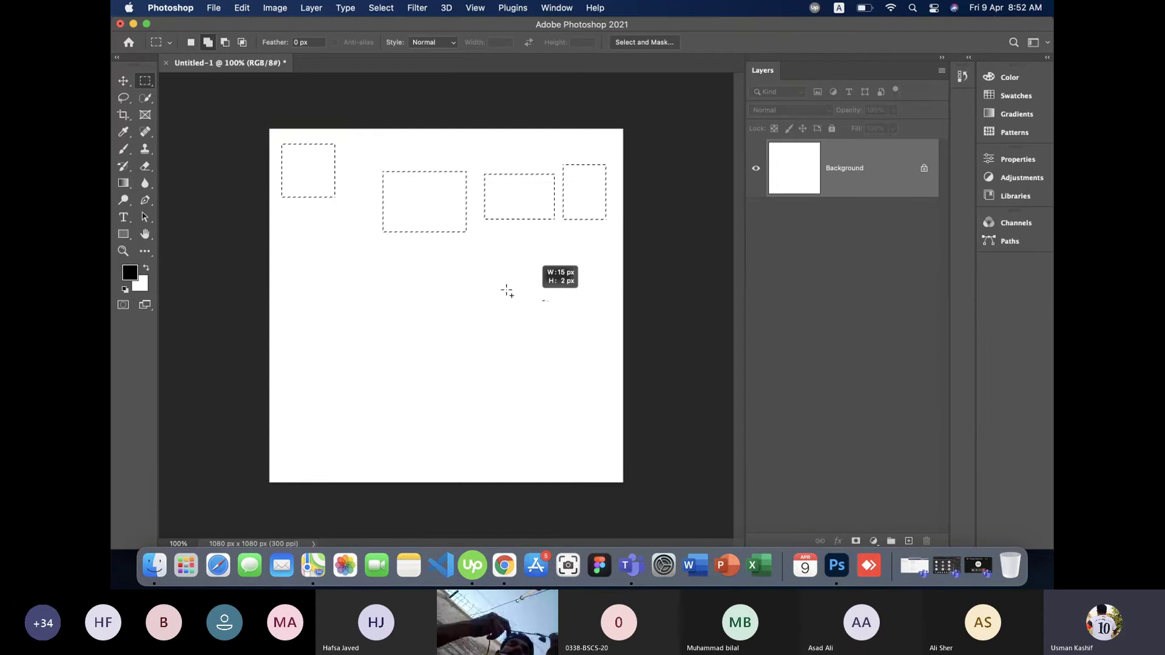
pyautogui.moveTo(548, 302)
pyautogui.mouseDown()
pyautogui.moveTo(388, 271)
pyautogui.moveTo(501, 323)
pyautogui.mouseUp()
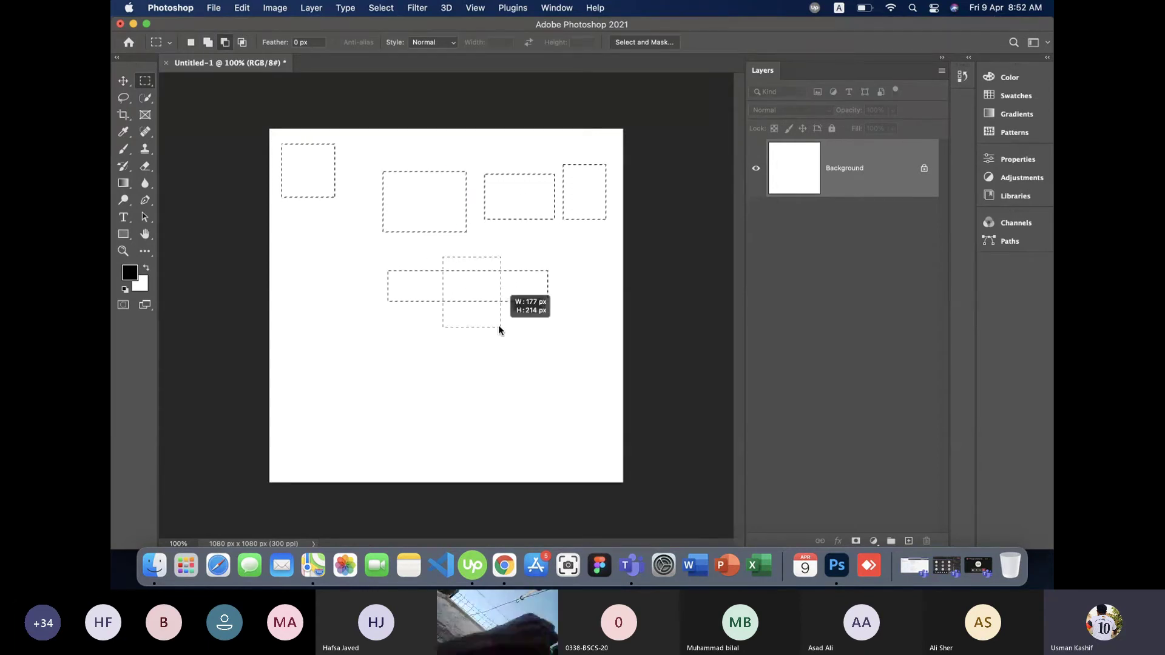
pyautogui.moveTo(417, 162); pyautogui.dragTo(443, 240)
pyautogui.moveTo(339, 174); pyautogui.dragTo(270, 193)
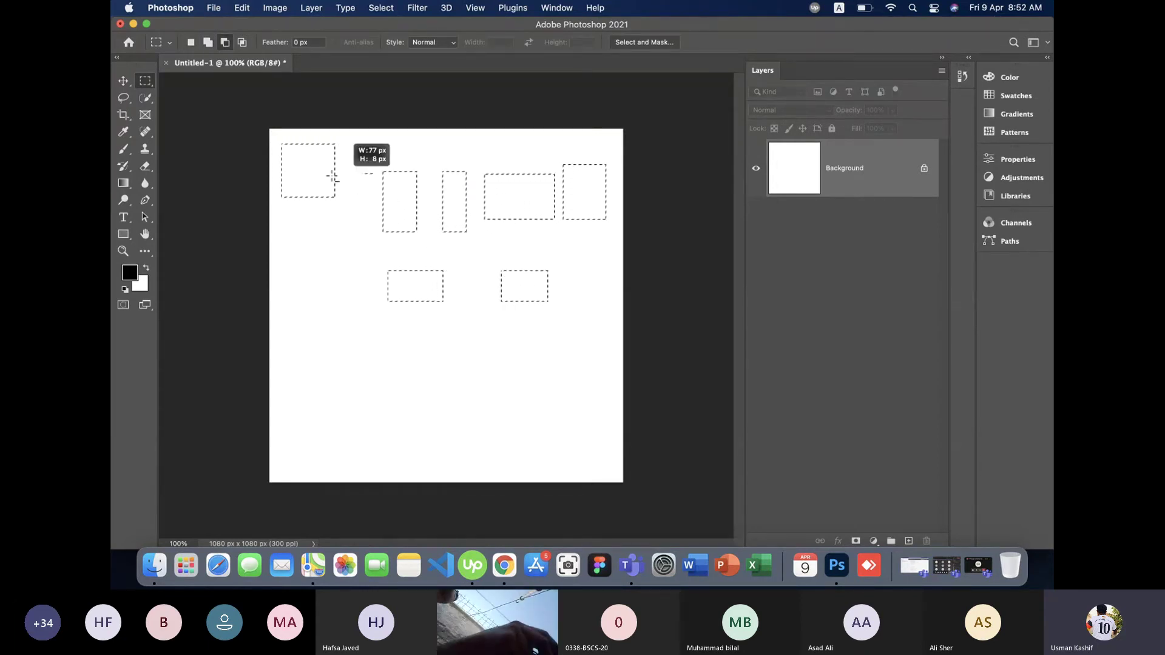
pyautogui.moveTo(500, 165)
pyautogui.mouseDown()
pyautogui.moveTo(534, 234)
pyautogui.moveTo(425, 232)
pyautogui.moveTo(353, 161)
pyautogui.mouseUp()
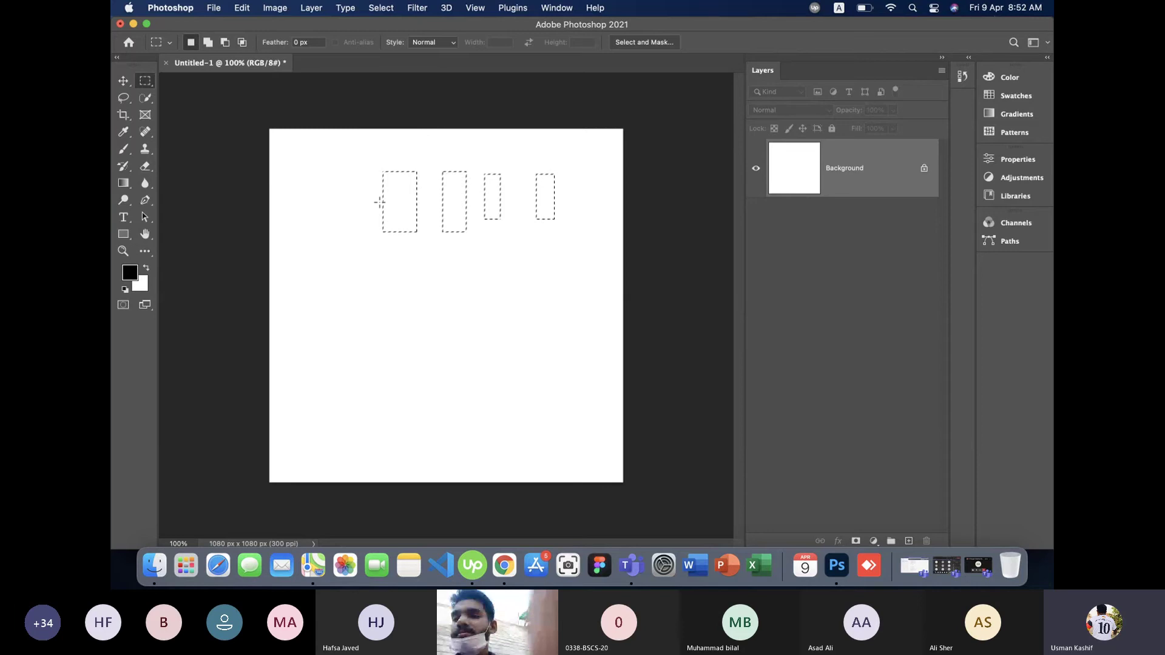
pyautogui.click(373, 240)
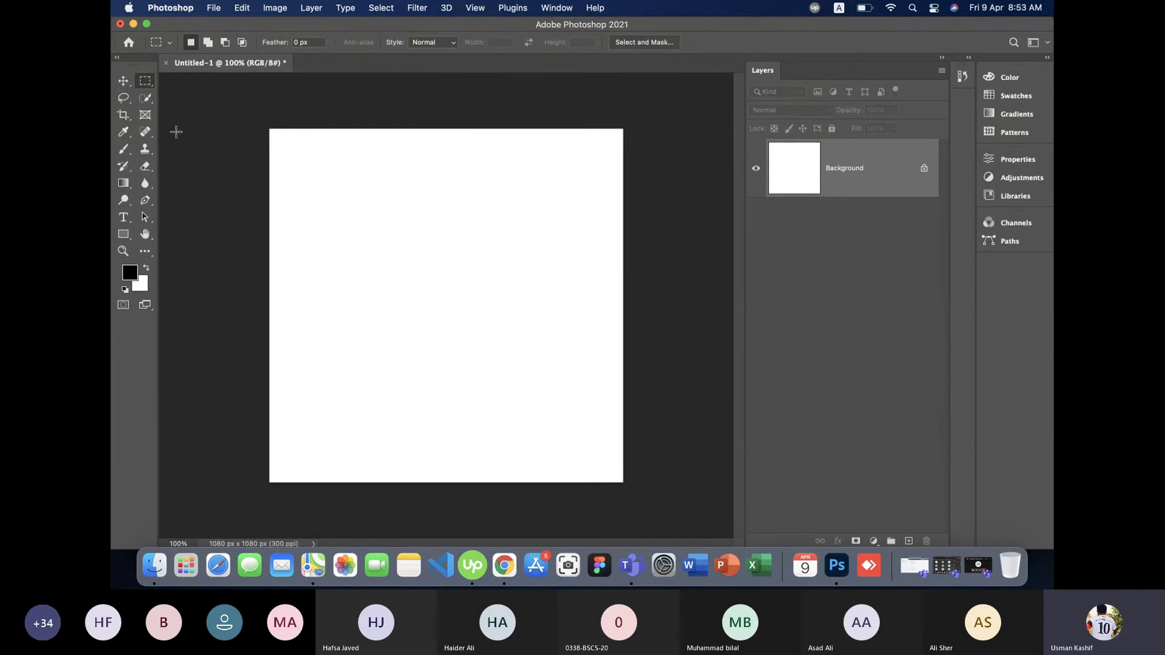
pyautogui.moveTo(310, 154); pyautogui.dragTo(445, 257)
pyautogui.moveTo(493, 152); pyautogui.dragTo(584, 207)
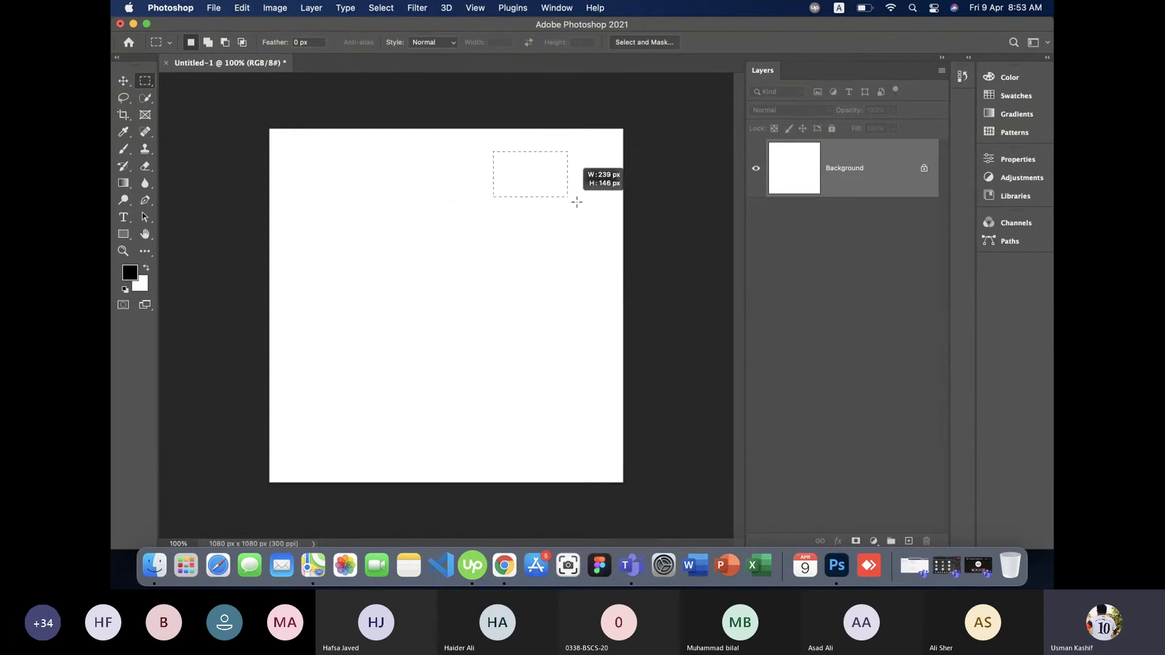
pyautogui.moveTo(294, 161); pyautogui.dragTo(424, 281)
pyautogui.moveTo(469, 142); pyautogui.dragTo(538, 198)
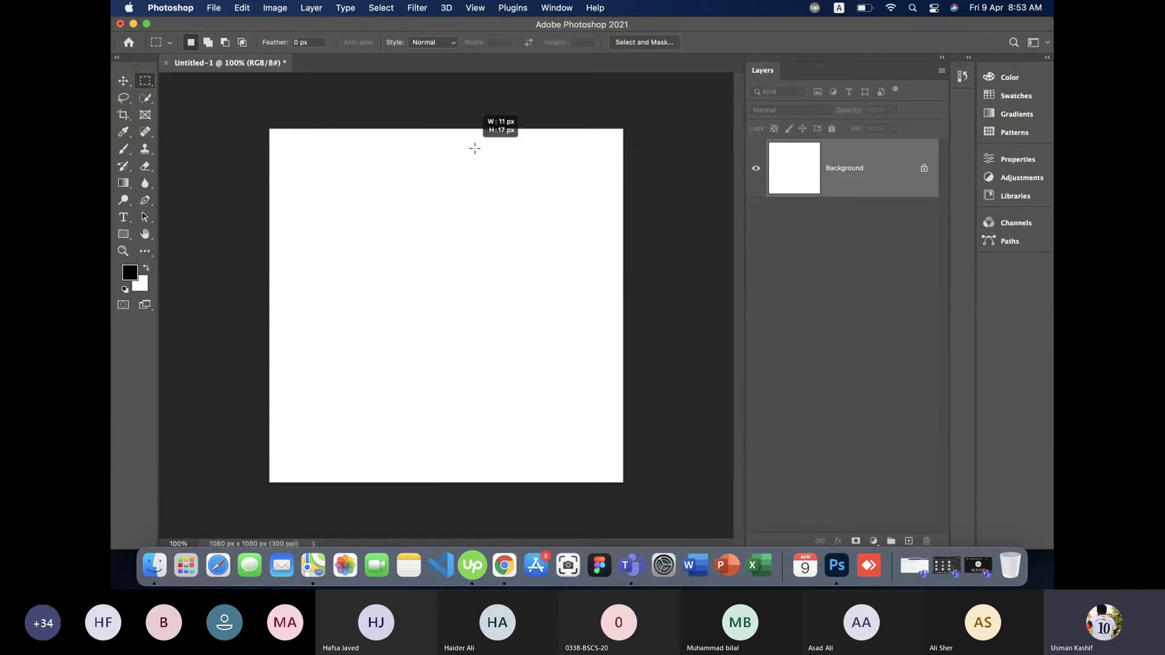
pyautogui.moveTo(286, 147); pyautogui.dragTo(301, 163)
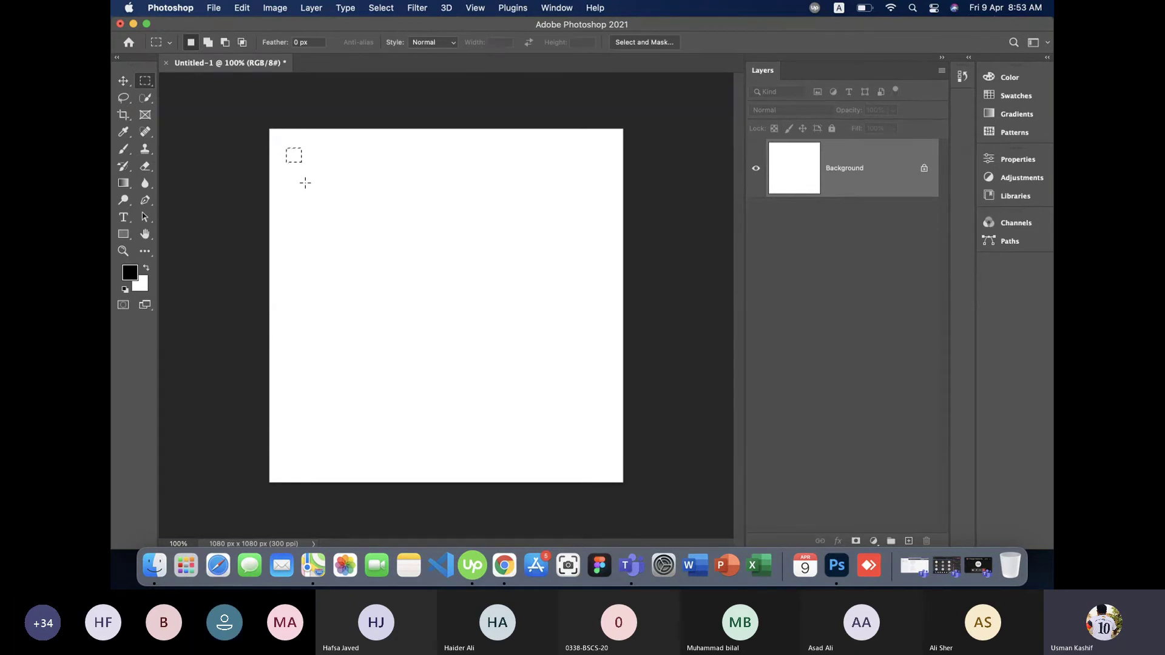
pyautogui.moveTo(368, 144); pyautogui.dragTo(545, 233)
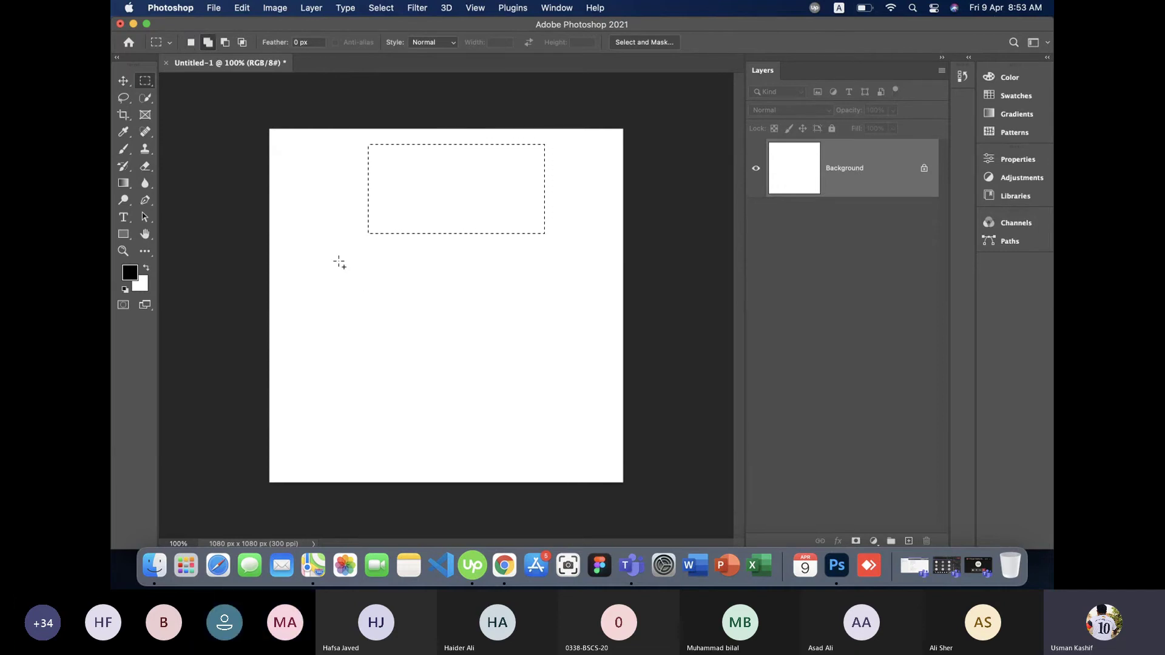
# Draw a top-left square, add a lower rectangle and an upper-right one, then deselect all.
pyautogui.click(344, 262)
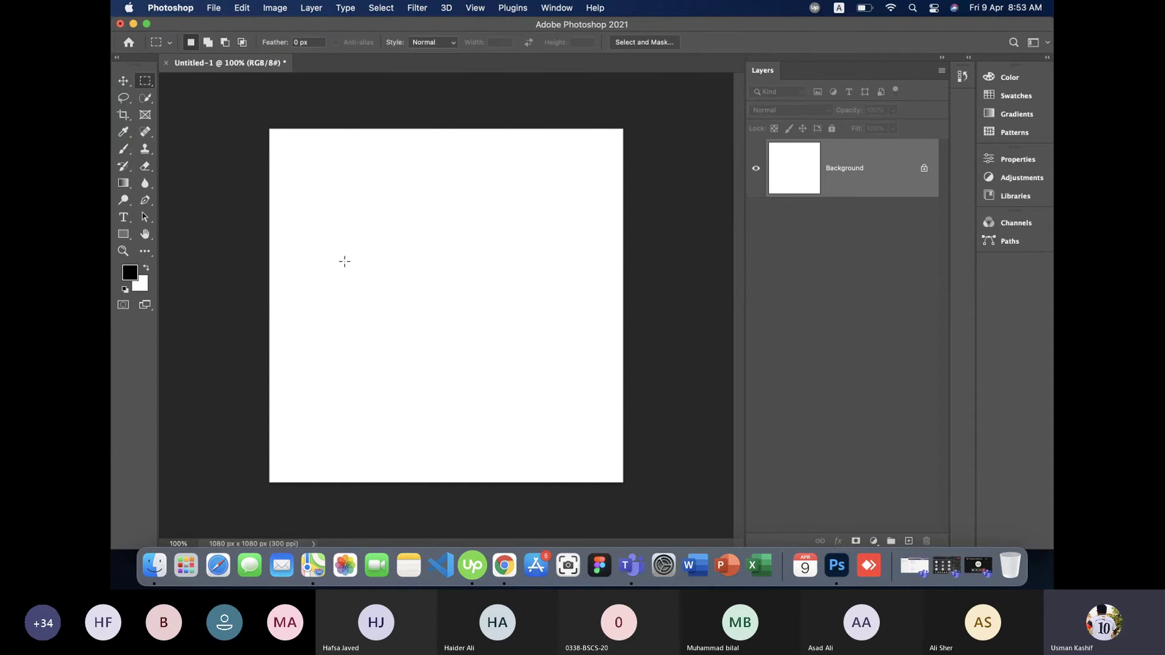
pyautogui.moveTo(302, 153); pyautogui.dragTo(437, 288)
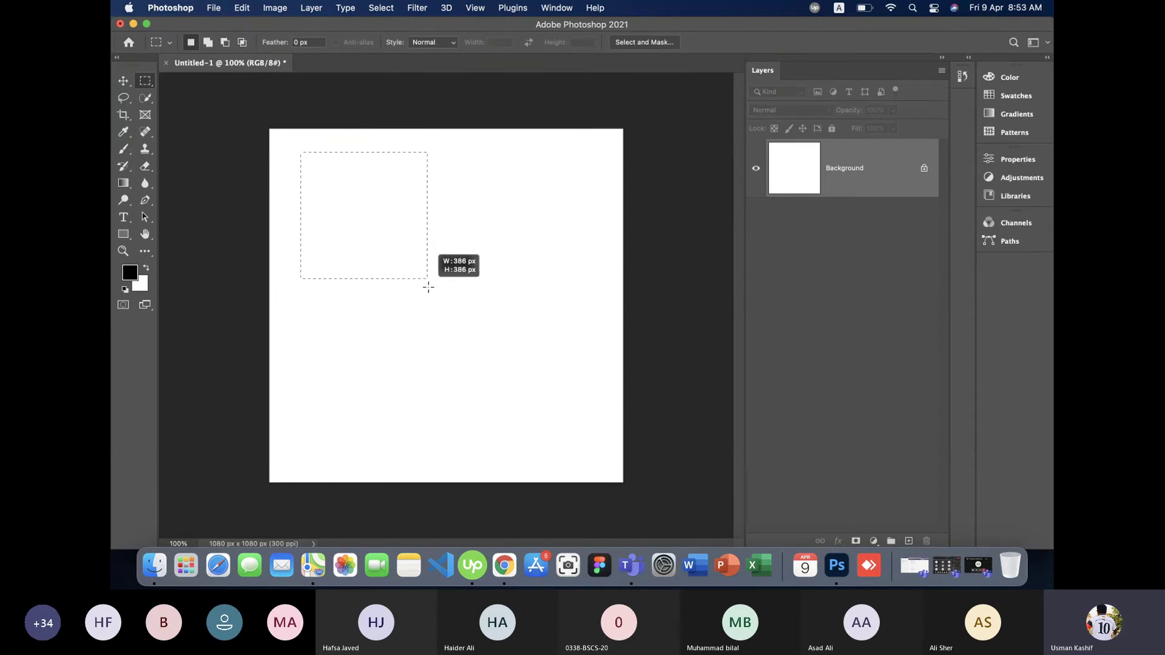
pyautogui.moveTo(437, 289); pyautogui.dragTo(432, 285)
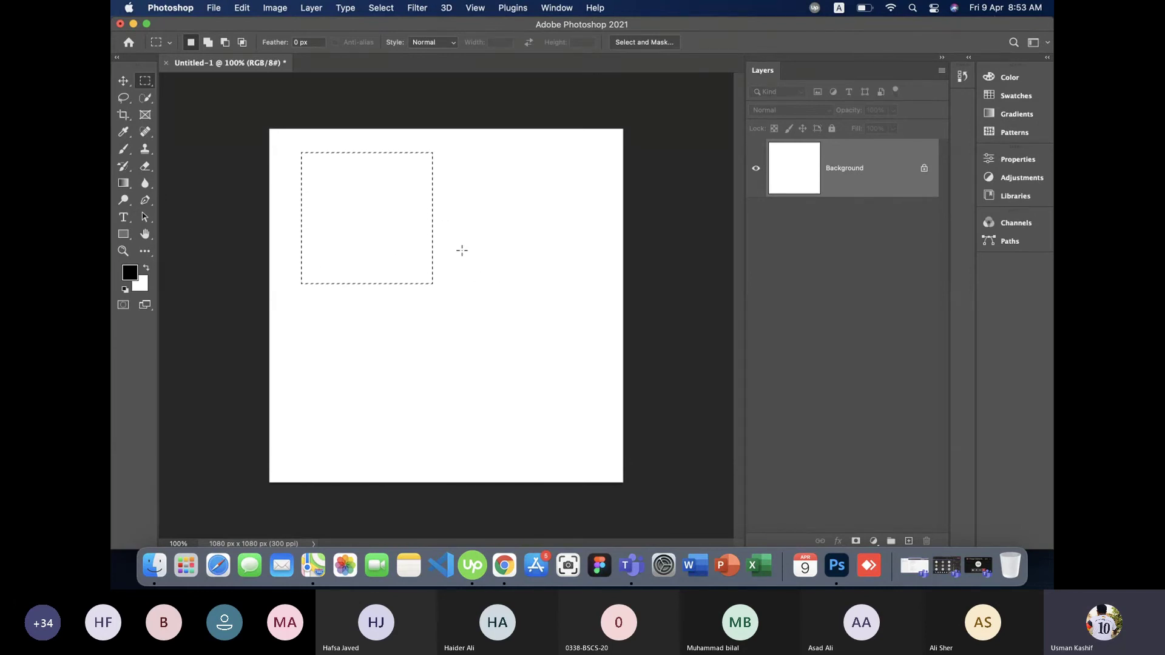
pyautogui.press('shift')
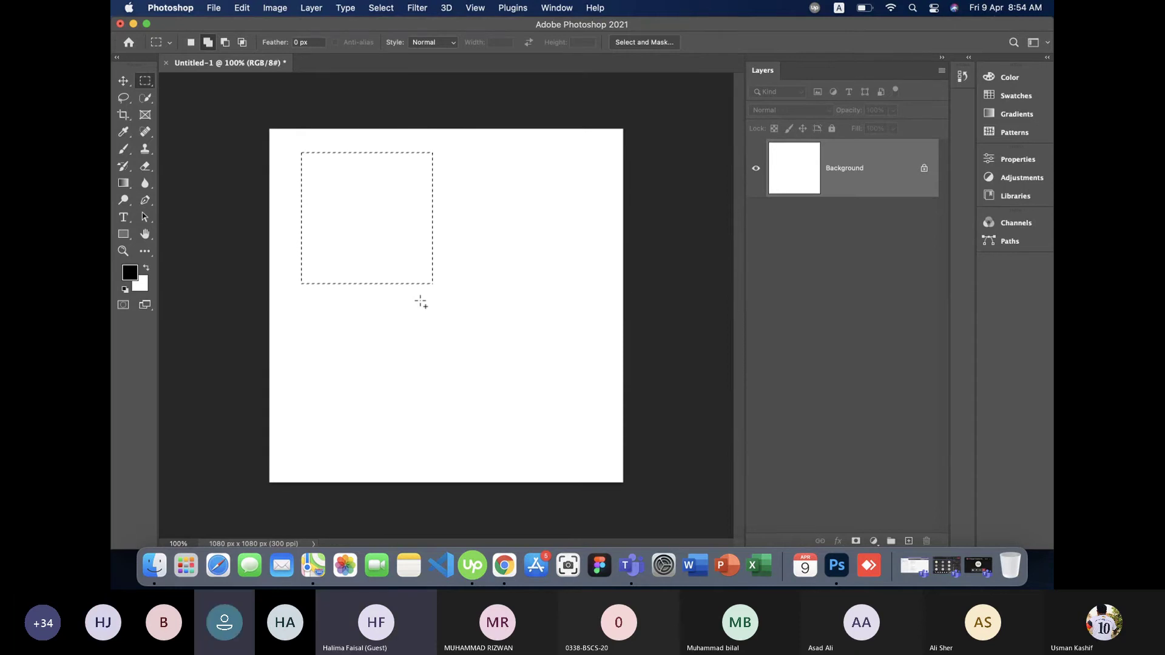
pyautogui.moveTo(421, 301); pyautogui.dragTo(568, 386)
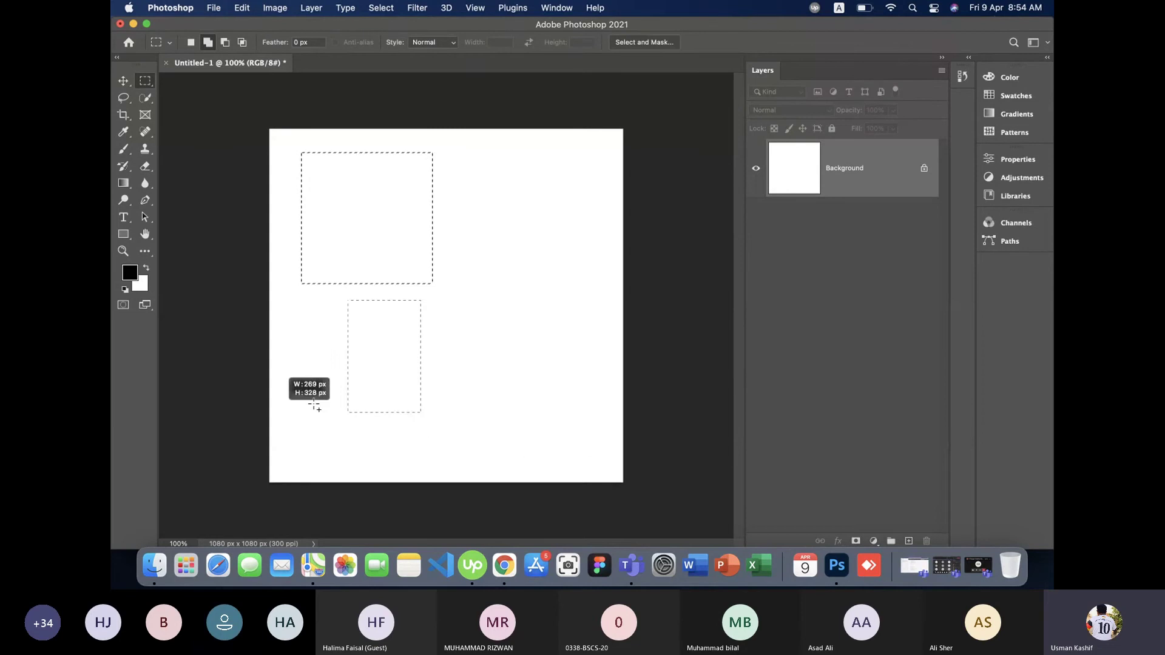
pyautogui.moveTo(569, 385)
pyautogui.mouseDown()
pyautogui.moveTo(276, 398)
pyautogui.moveTo(537, 412)
pyautogui.mouseUp()
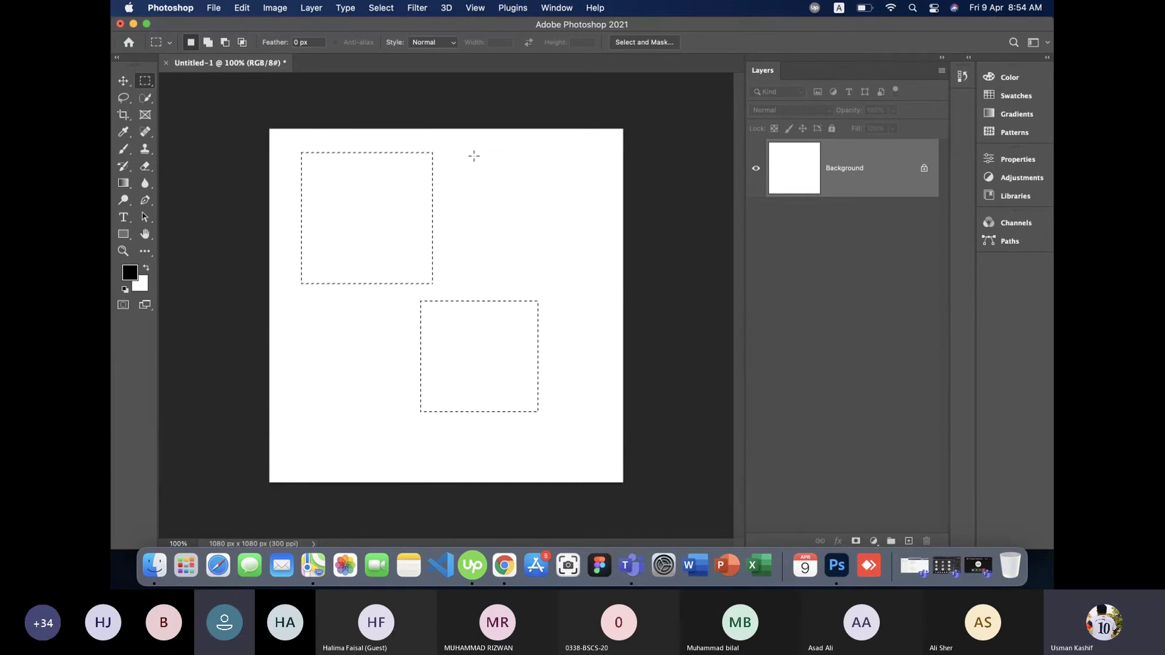
pyautogui.moveTo(456, 153); pyautogui.dragTo(559, 258)
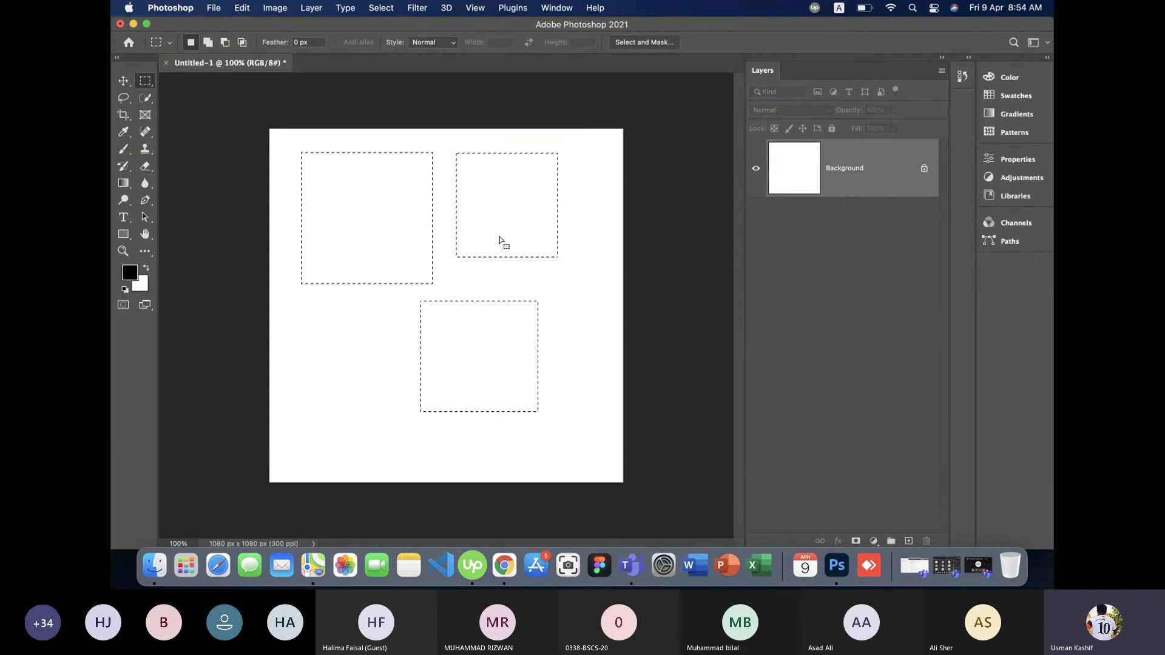
pyautogui.press('cmd+d')
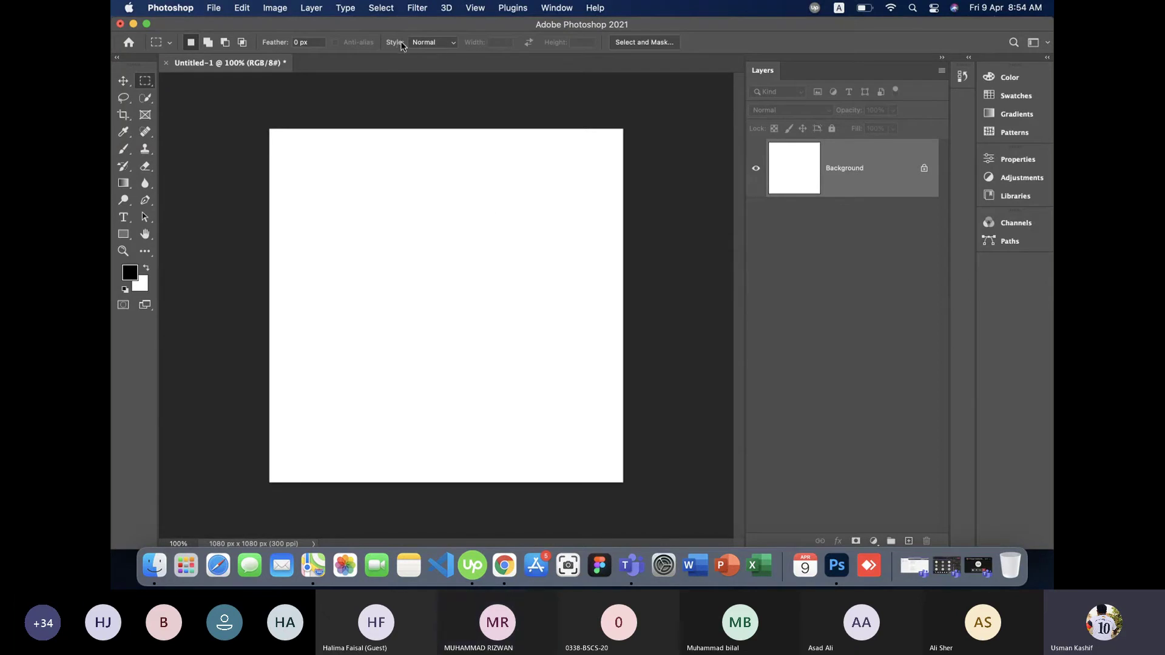
# Draw several free-proportion rectangles with Style Normal, deselect, then set Style to Fixed Ratio 1:1.
pyautogui.click(442, 53)
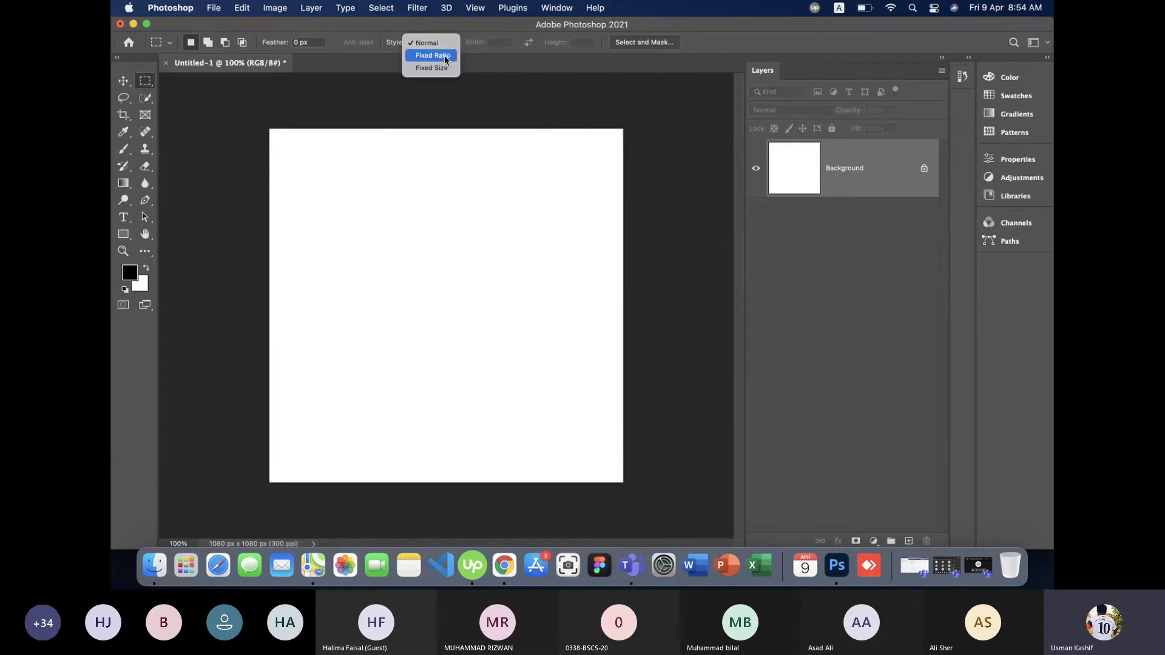
pyautogui.click(377, 188)
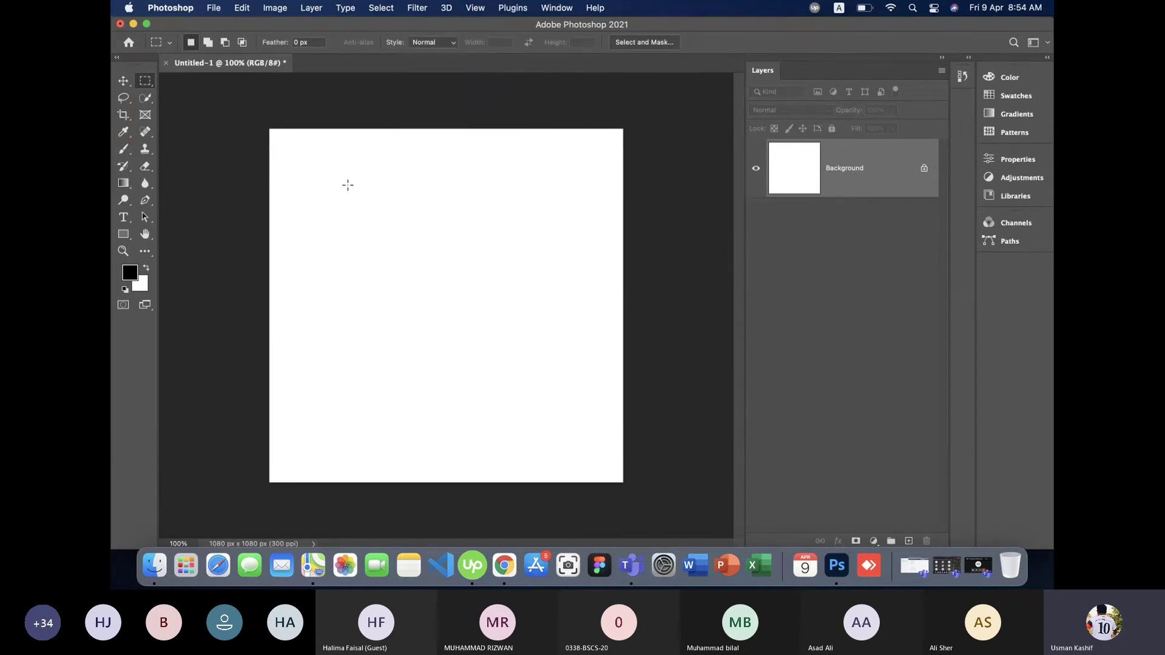
pyautogui.moveTo(286, 142); pyautogui.dragTo(587, 208)
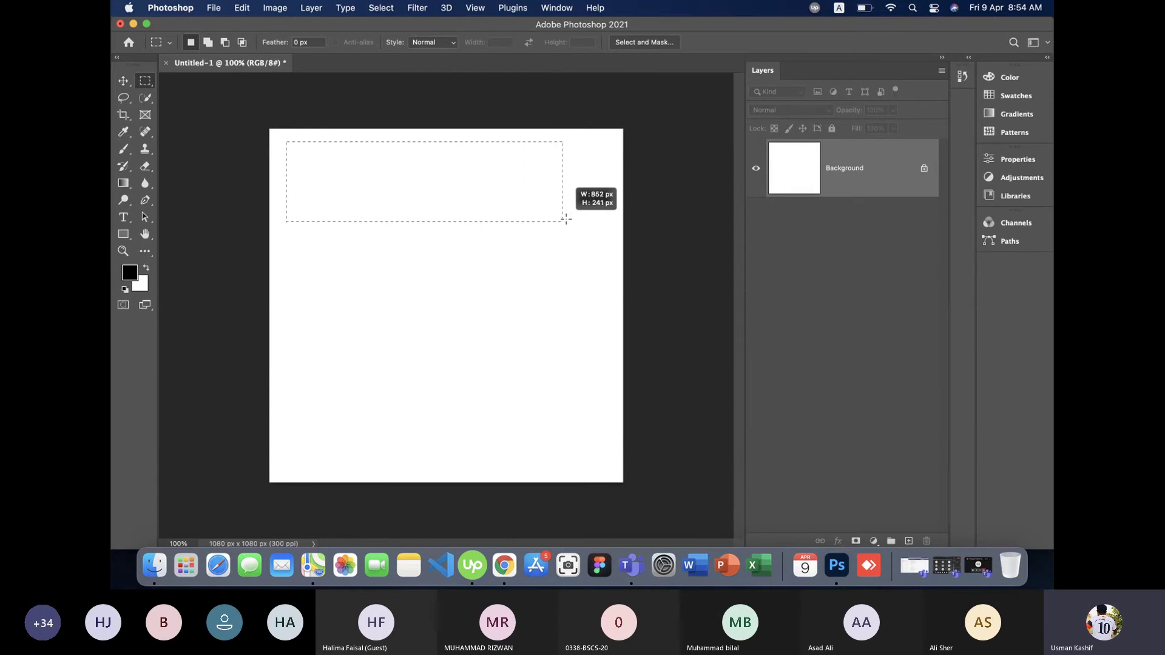
pyautogui.moveTo(287, 228); pyautogui.dragTo(383, 443)
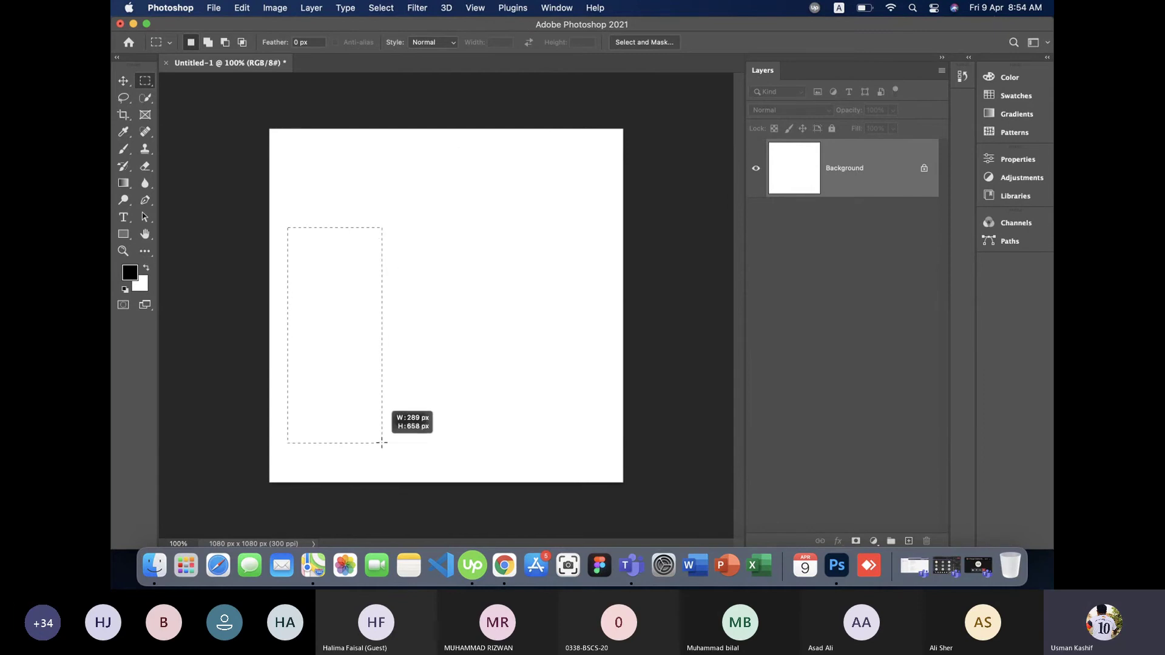
pyautogui.moveTo(304, 153); pyautogui.dragTo(602, 272)
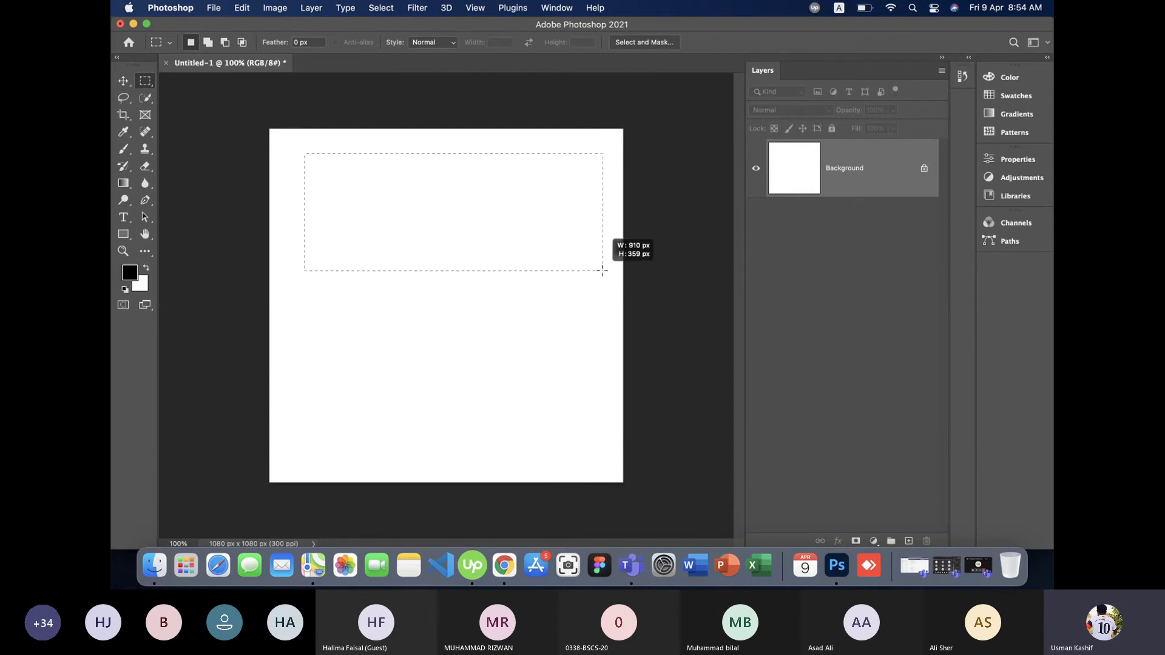
pyautogui.moveTo(573, 389); pyautogui.dragTo(282, 367)
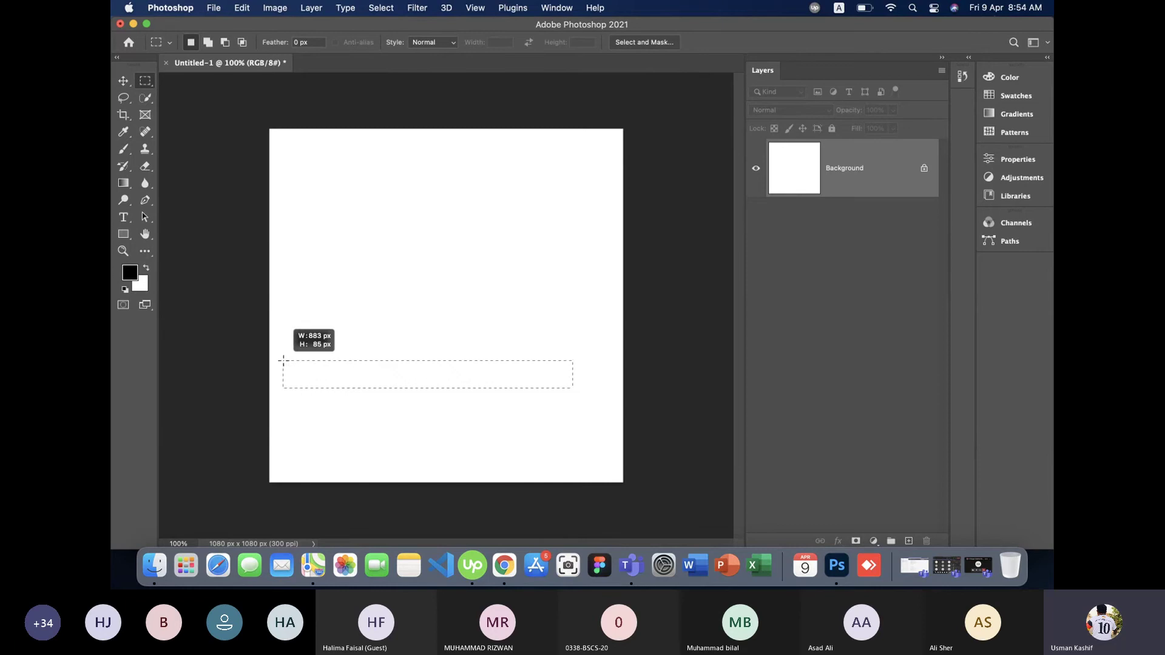
pyautogui.moveTo(307, 167); pyautogui.dragTo(608, 190)
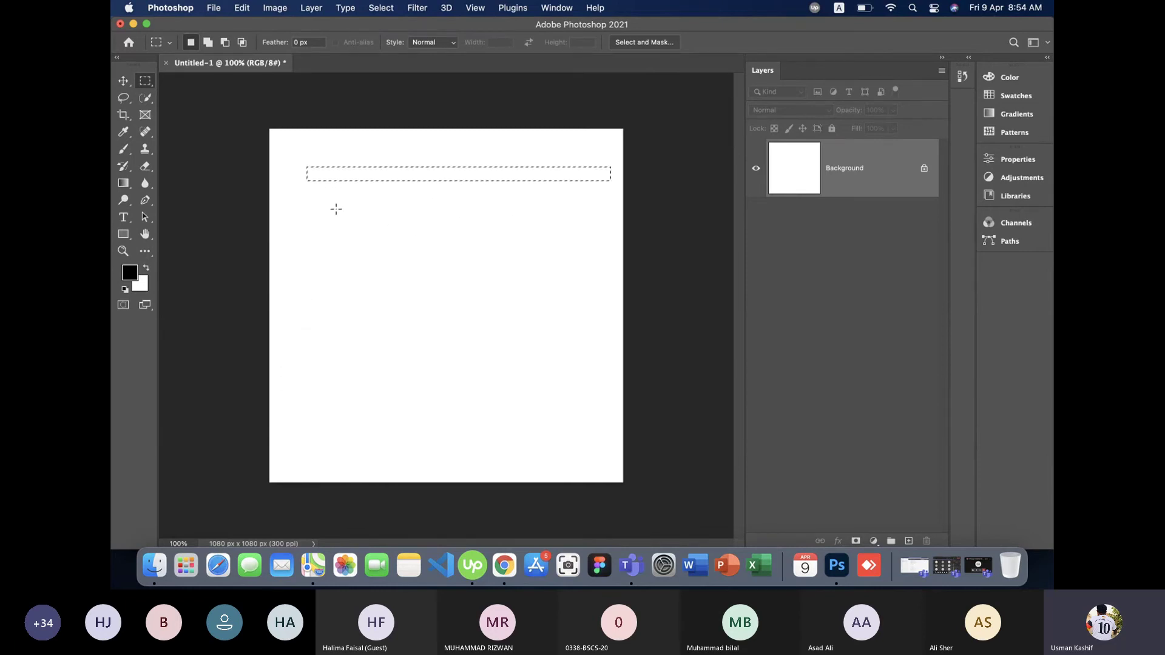
pyautogui.moveTo(335, 209)
pyautogui.mouseDown()
pyautogui.moveTo(399, 401)
pyautogui.moveTo(352, 460)
pyautogui.mouseUp()
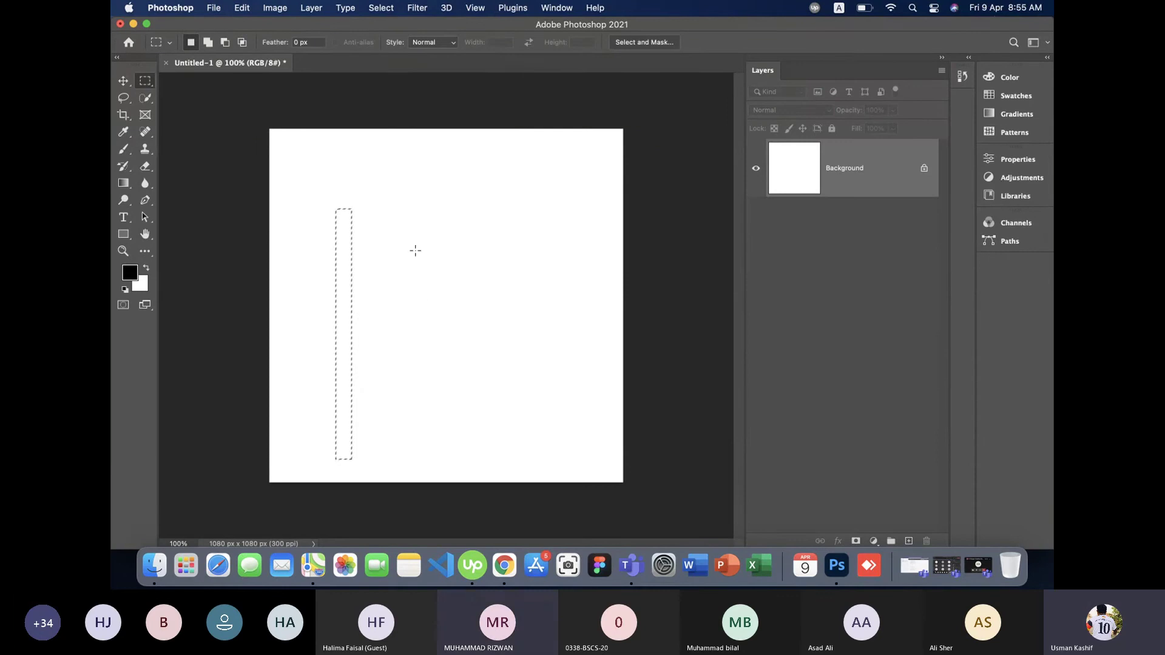
pyautogui.moveTo(349, 141); pyautogui.dragTo(571, 178)
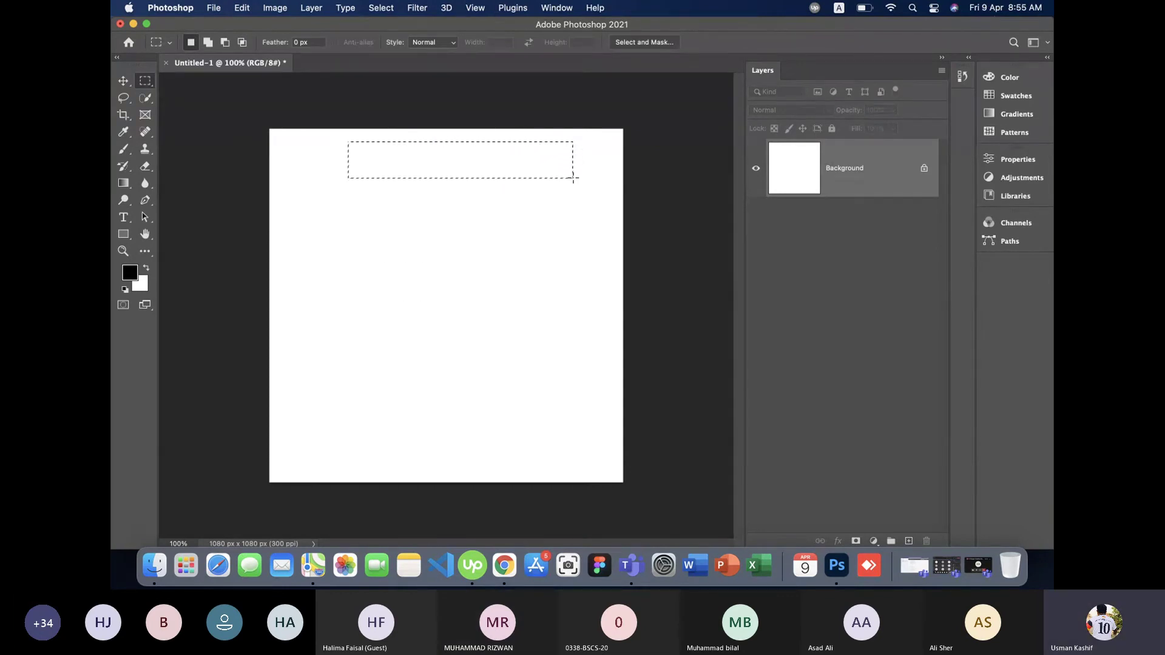
pyautogui.press('super+d')
pyautogui.click(448, 49)
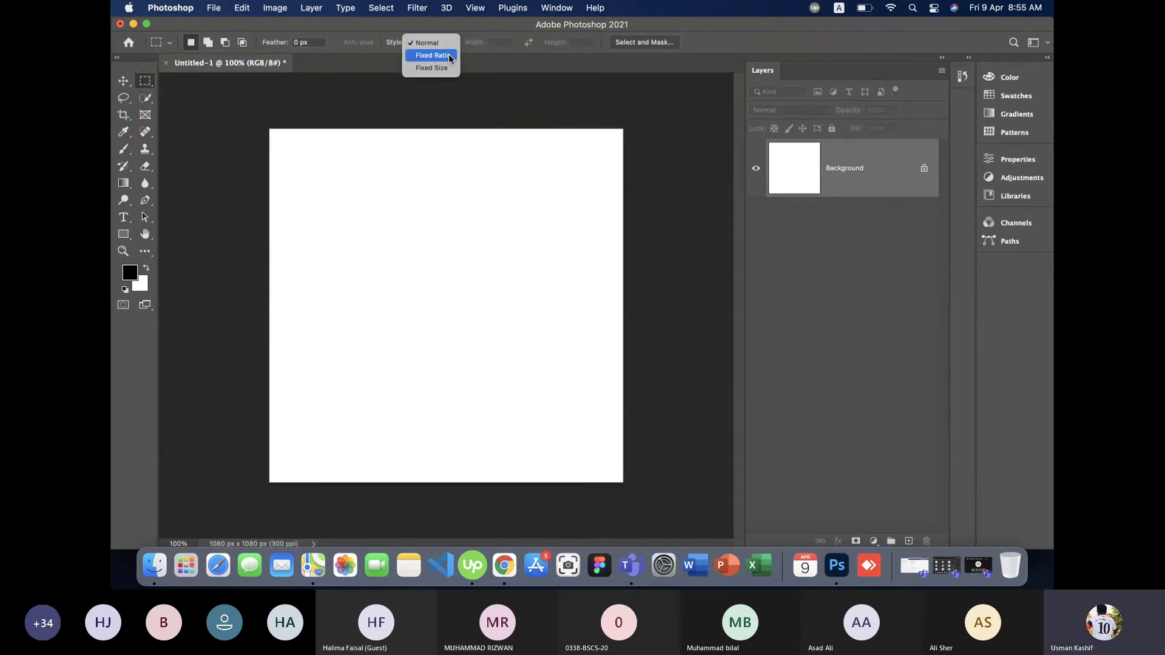
pyautogui.click(444, 61)
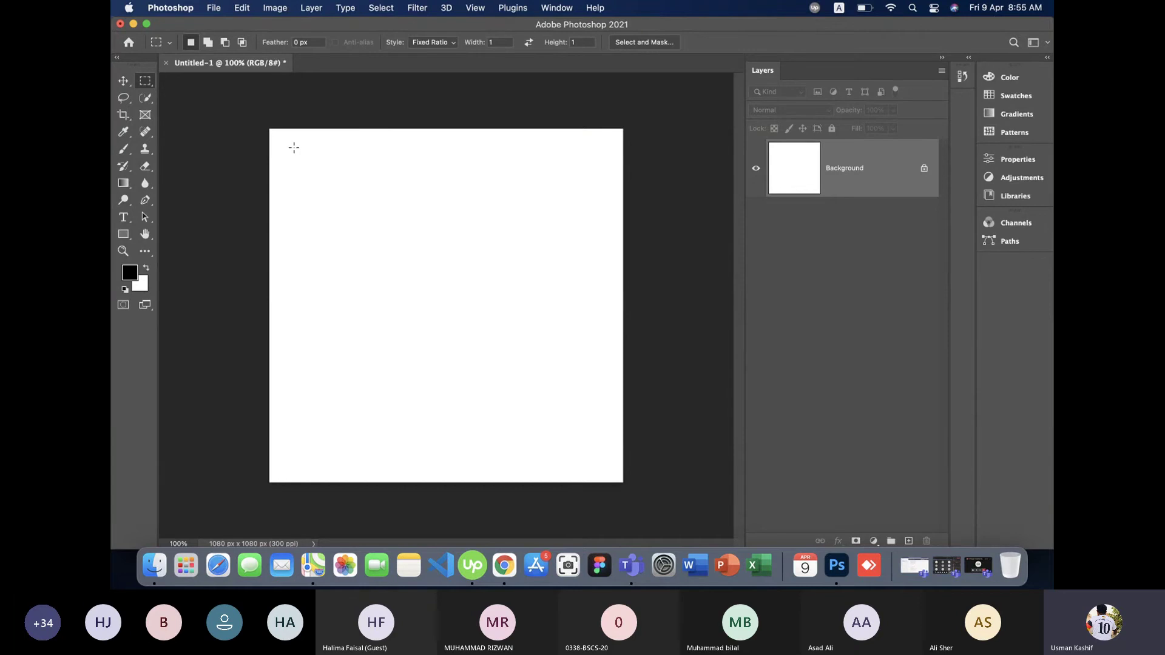
# Drag a 1:1 square selection up to 705 px, deselect it, then bring up Teams.
pyautogui.moveTo(294, 147); pyautogui.dragTo(382, 153)
pyautogui.moveTo(381, 154)
pyautogui.mouseDown()
pyautogui.moveTo(521, 175)
pyautogui.moveTo(379, 188)
pyautogui.moveTo(358, 154)
pyautogui.moveTo(494, 239)
pyautogui.moveTo(507, 344)
pyautogui.moveTo(478, 168)
pyautogui.moveTo(432, 164)
pyautogui.moveTo(446, 182)
pyautogui.mouseUp()
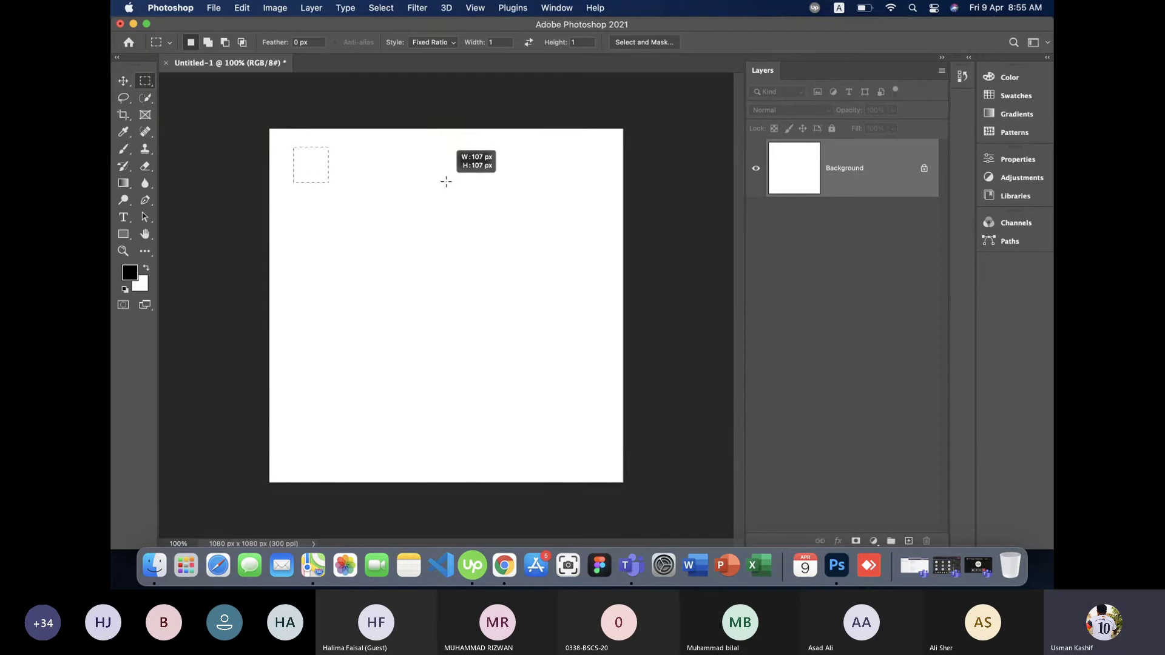
pyautogui.moveTo(446, 181); pyautogui.dragTo(549, 402)
pyautogui.click(553, 378)
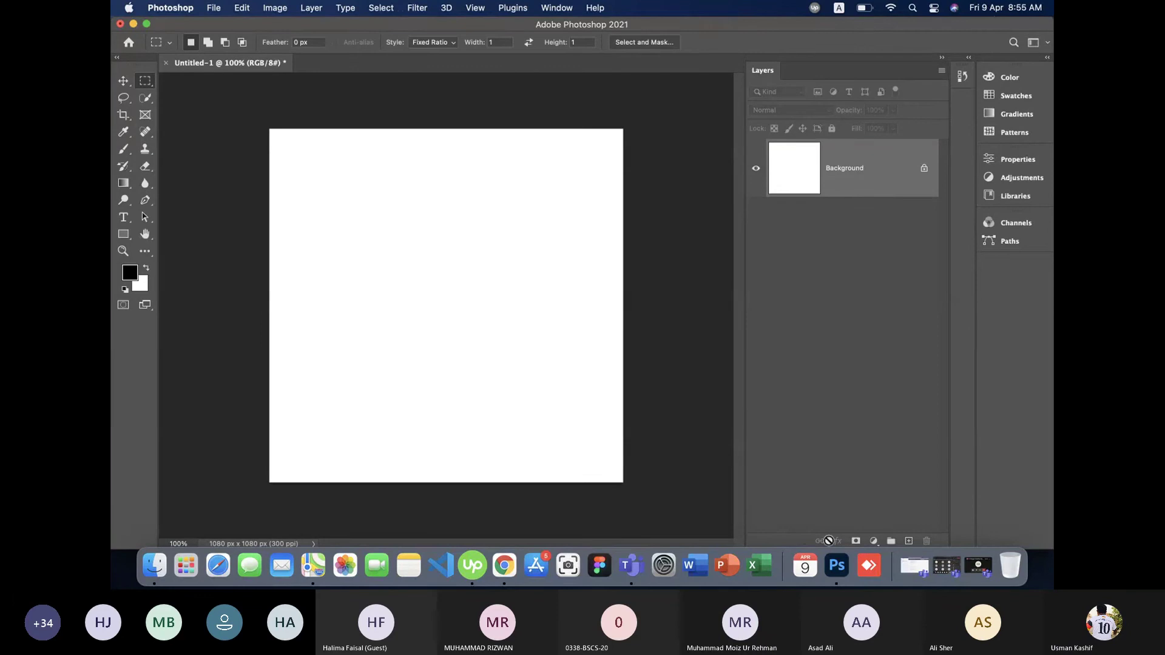
pyautogui.click(945, 562)
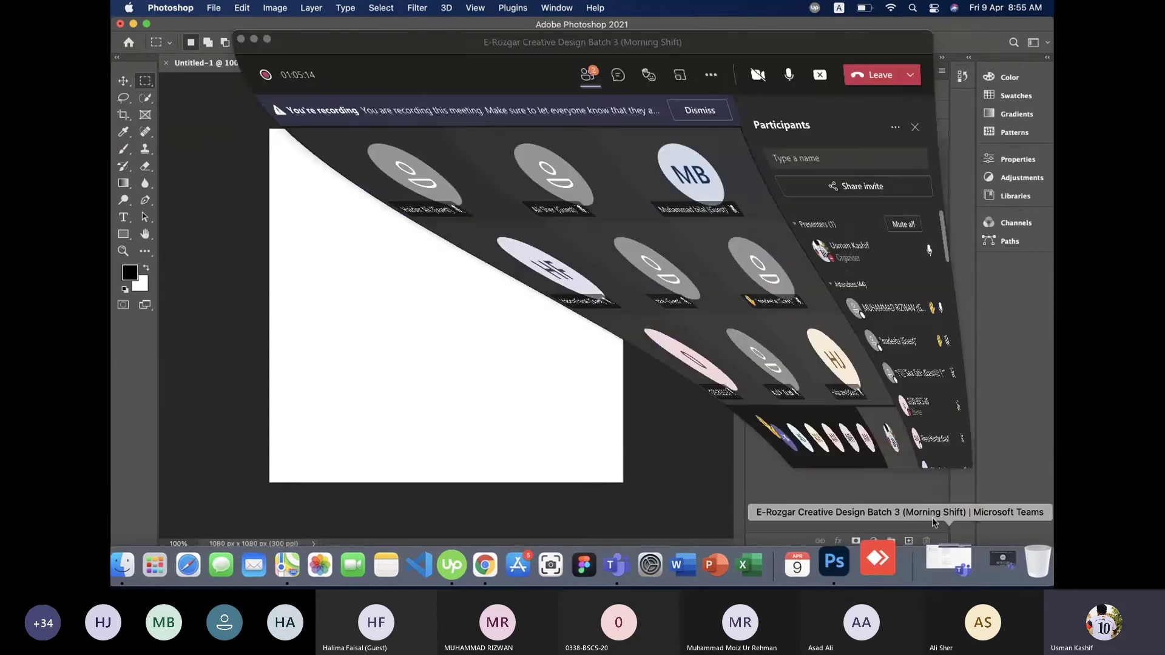
# Minimize the Teams meeting window and make Photoshop active again.
pyautogui.click(827, 79)
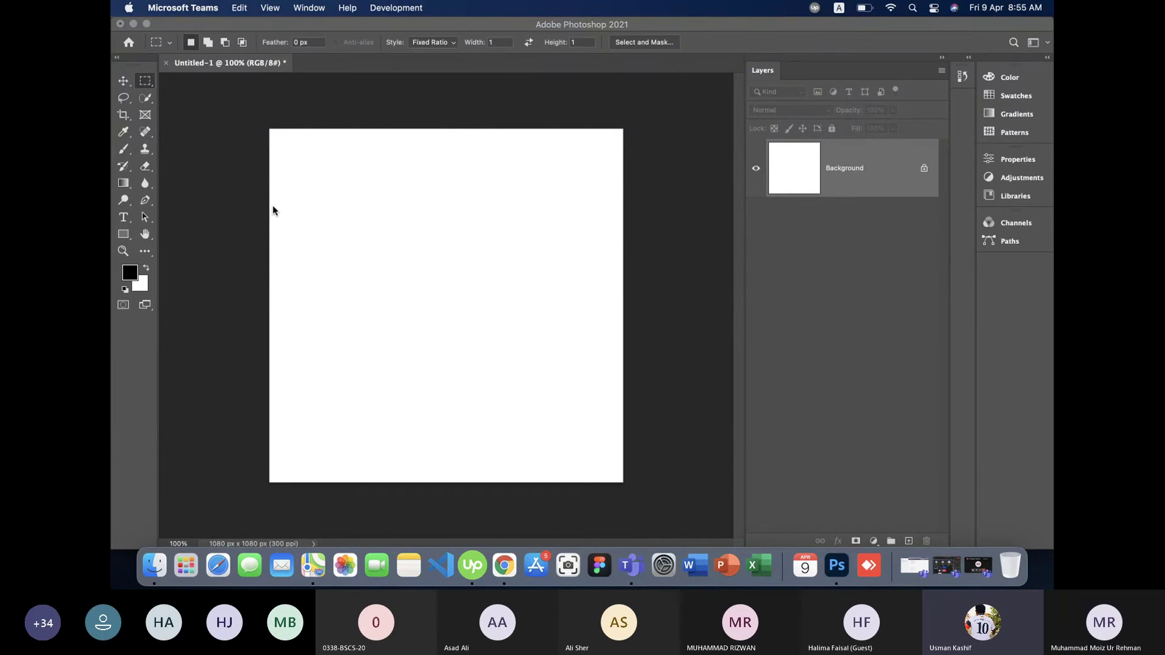
pyautogui.click(465, 26)
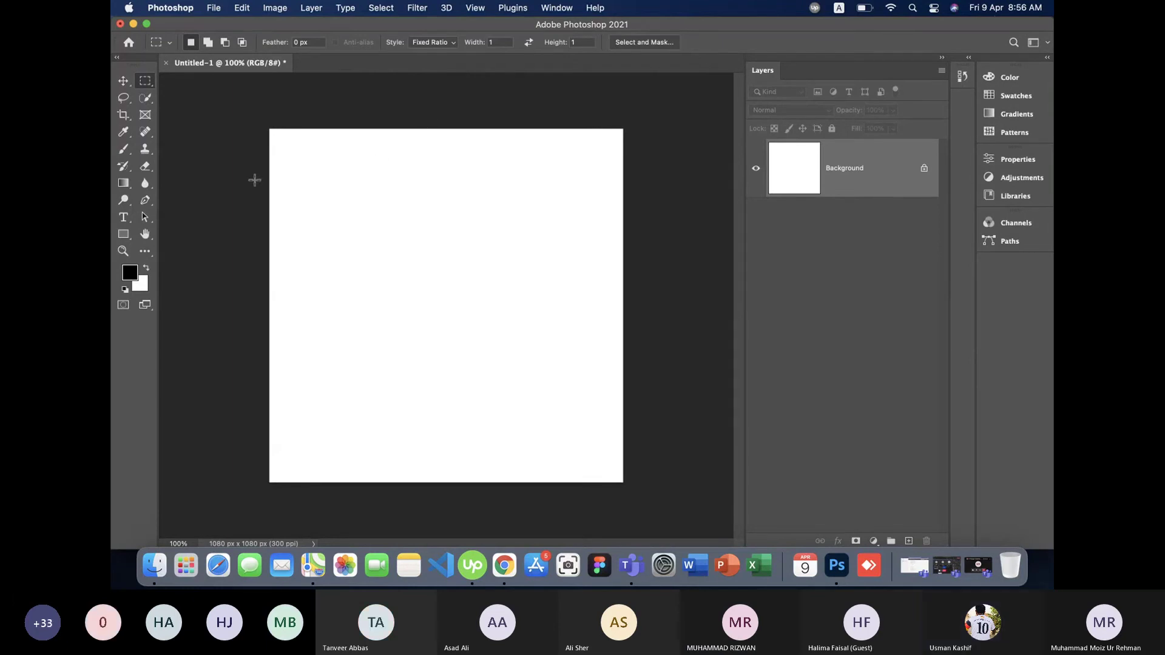
# Drag a top-left square, add three more squares of varying sizes, then deselect.
pyautogui.moveTo(278, 141)
pyautogui.mouseDown()
pyautogui.moveTo(423, 161)
pyautogui.moveTo(525, 226)
pyautogui.mouseUp()
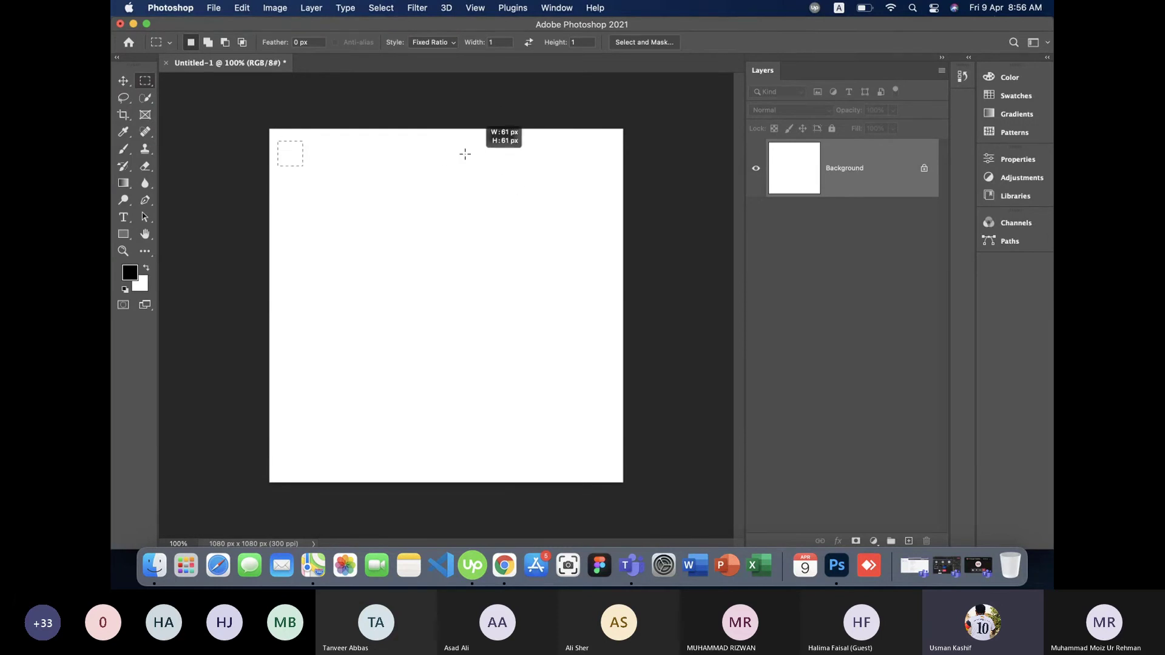
pyautogui.moveTo(524, 225)
pyautogui.mouseDown()
pyautogui.moveTo(570, 190)
pyautogui.moveTo(528, 198)
pyautogui.moveTo(596, 365)
pyautogui.moveTo(466, 150)
pyautogui.moveTo(559, 283)
pyautogui.mouseUp()
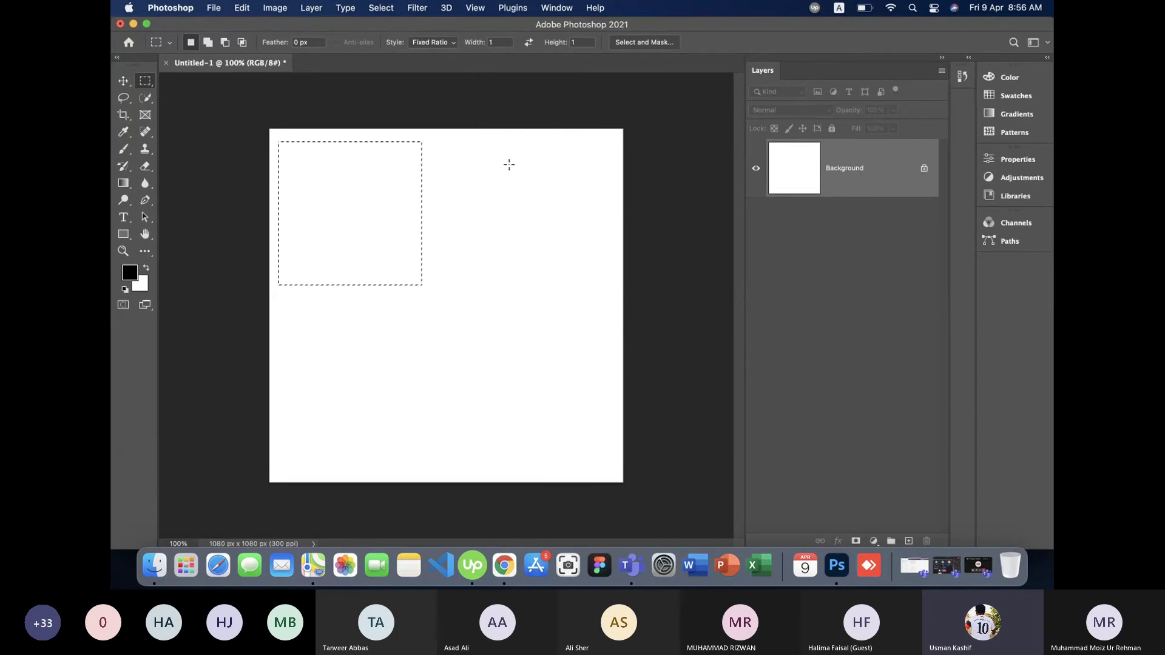
pyautogui.moveTo(488, 169)
pyautogui.mouseDown()
pyautogui.moveTo(572, 263)
pyautogui.moveTo(494, 326)
pyautogui.moveTo(561, 364)
pyautogui.mouseUp()
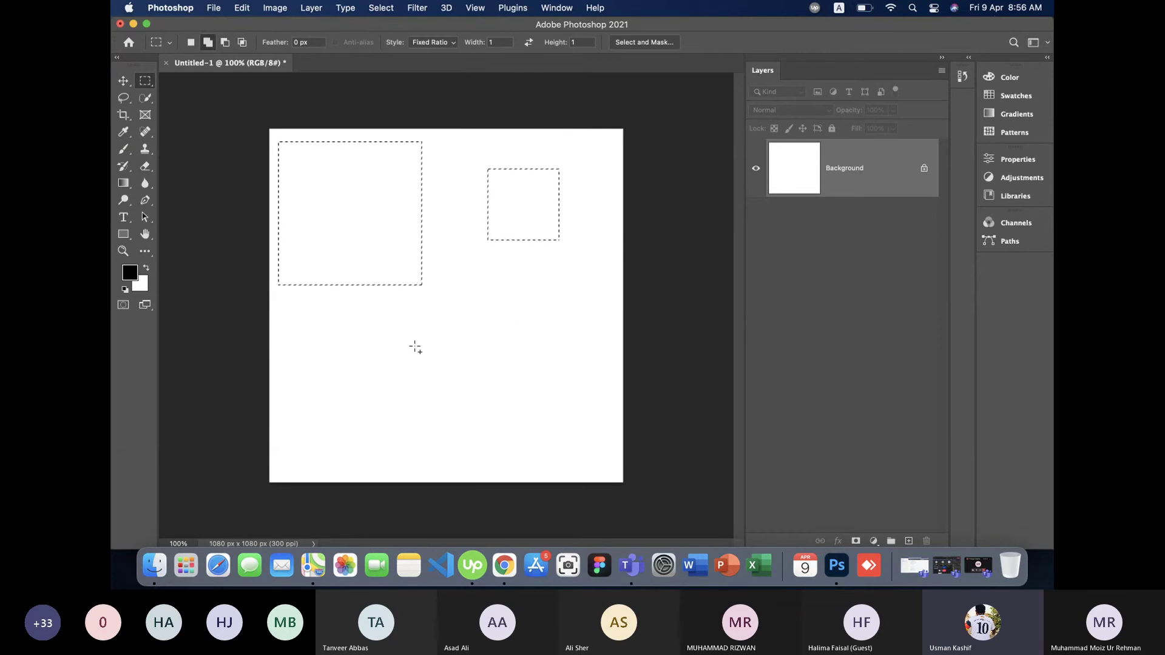
pyautogui.moveTo(334, 329)
pyautogui.mouseDown()
pyautogui.moveTo(384, 362)
pyautogui.moveTo(407, 350)
pyautogui.moveTo(452, 362)
pyautogui.moveTo(450, 348)
pyautogui.moveTo(511, 402)
pyautogui.mouseUp()
pyautogui.moveTo(479, 273)
pyautogui.mouseDown()
pyautogui.moveTo(485, 363)
pyautogui.moveTo(550, 402)
pyautogui.mouseUp()
pyautogui.click(551, 402)
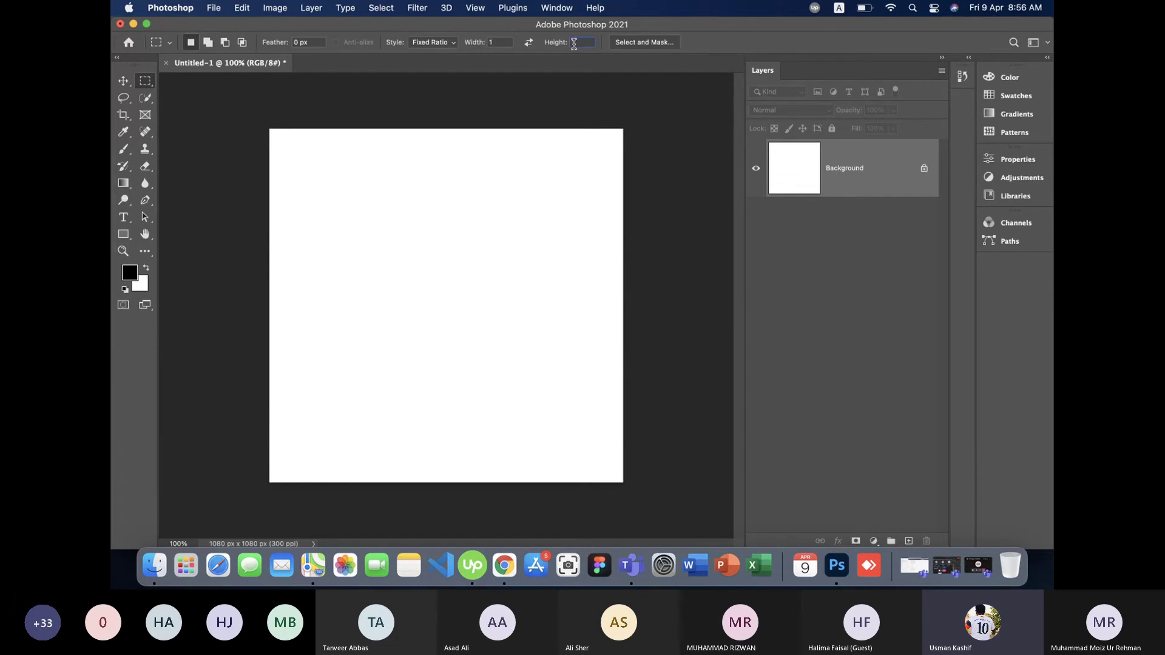
# Enter 1 as the Fixed Ratio width for a 1:2 width-to-height ratio.
pyautogui.write('1')
pyautogui.moveTo(303, 150)
pyautogui.mouseDown()
pyautogui.moveTo(507, 281)
pyautogui.moveTo(590, 270)
pyautogui.moveTo(595, 342)
pyautogui.moveTo(473, 203)
pyautogui.moveTo(543, 338)
pyautogui.moveTo(485, 268)
pyautogui.moveTo(486, 291)
pyautogui.moveTo(489, 260)
pyautogui.moveTo(520, 364)
pyautogui.moveTo(489, 330)
pyautogui.moveTo(523, 336)
pyautogui.moveTo(497, 195)
pyautogui.moveTo(625, 390)
pyautogui.moveTo(601, 392)
pyautogui.moveTo(653, 455)
pyautogui.moveTo(503, 269)
pyautogui.moveTo(530, 354)
pyautogui.moveTo(511, 344)
pyautogui.mouseUp()
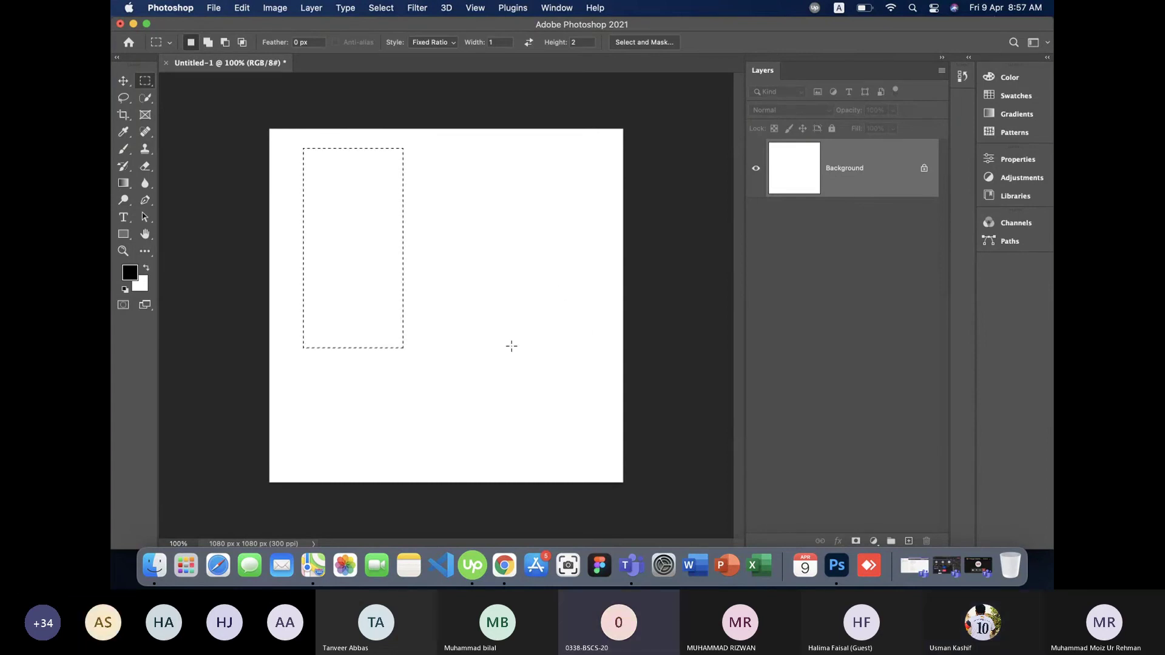
pyautogui.click(511, 344)
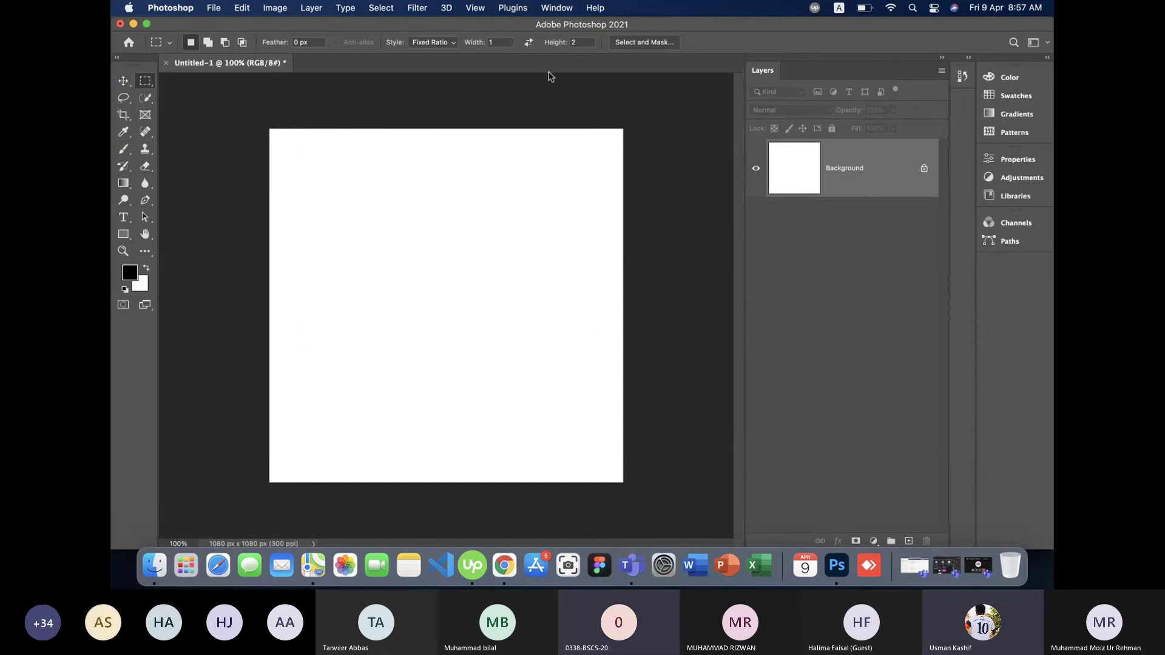
# Enter Fixed Ratio width 4 and height 1, then drag a 4:1 selection near the canvas top.
pyautogui.click(501, 45)
pyautogui.write('5')
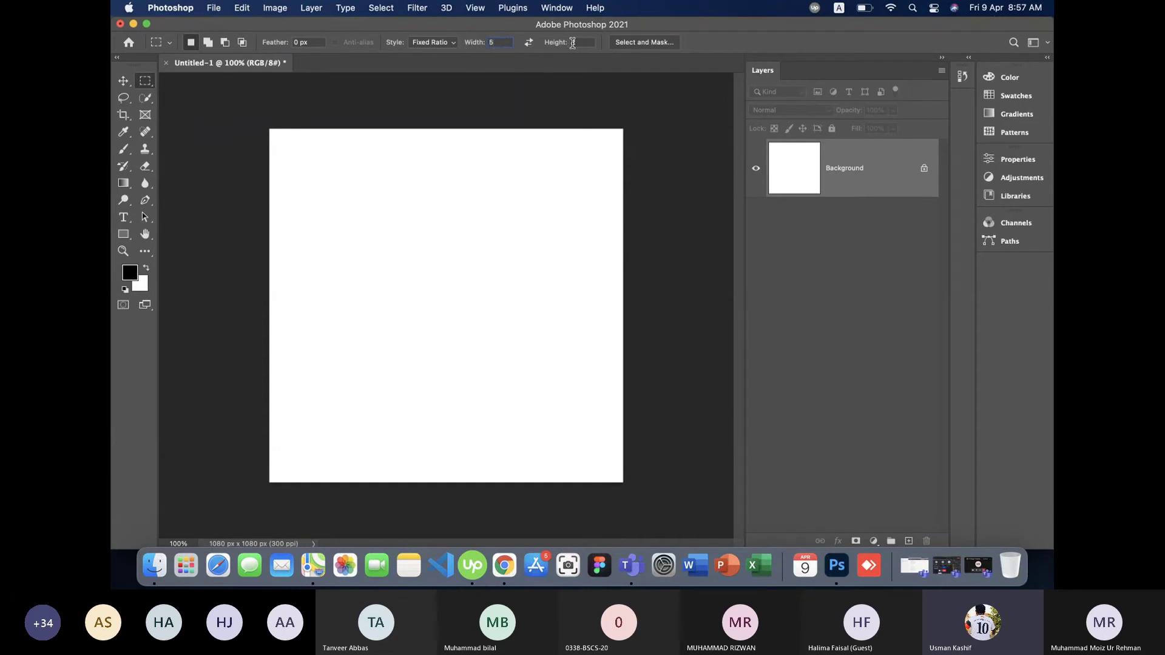
pyautogui.click(573, 44)
pyautogui.click(568, 44)
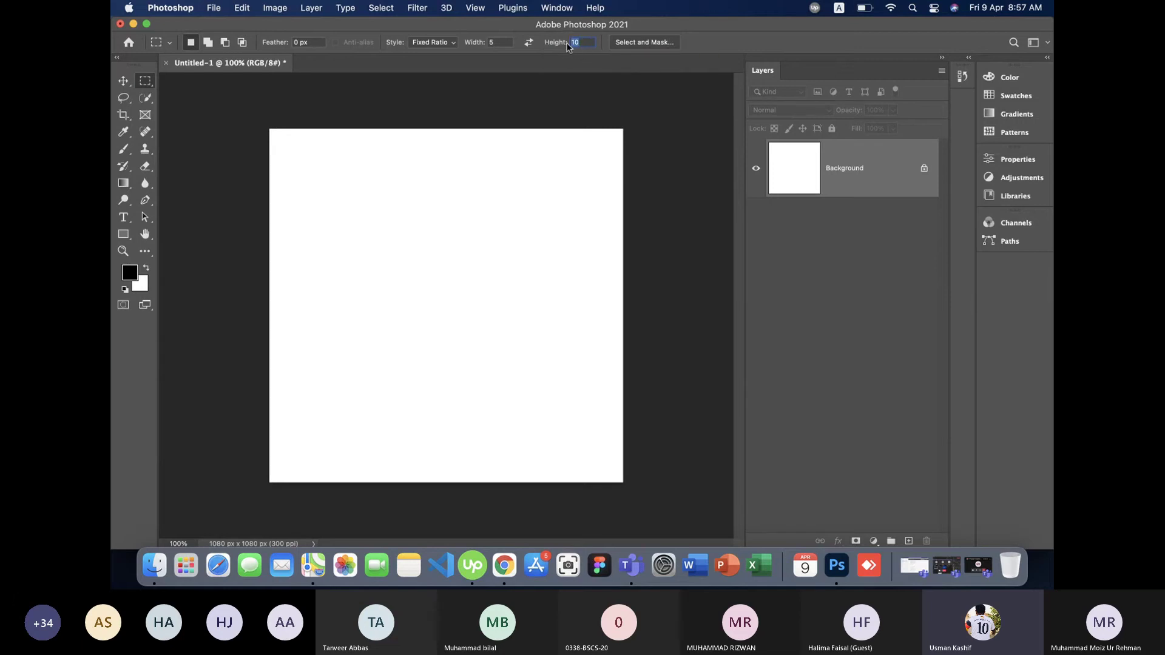
pyautogui.click(494, 44)
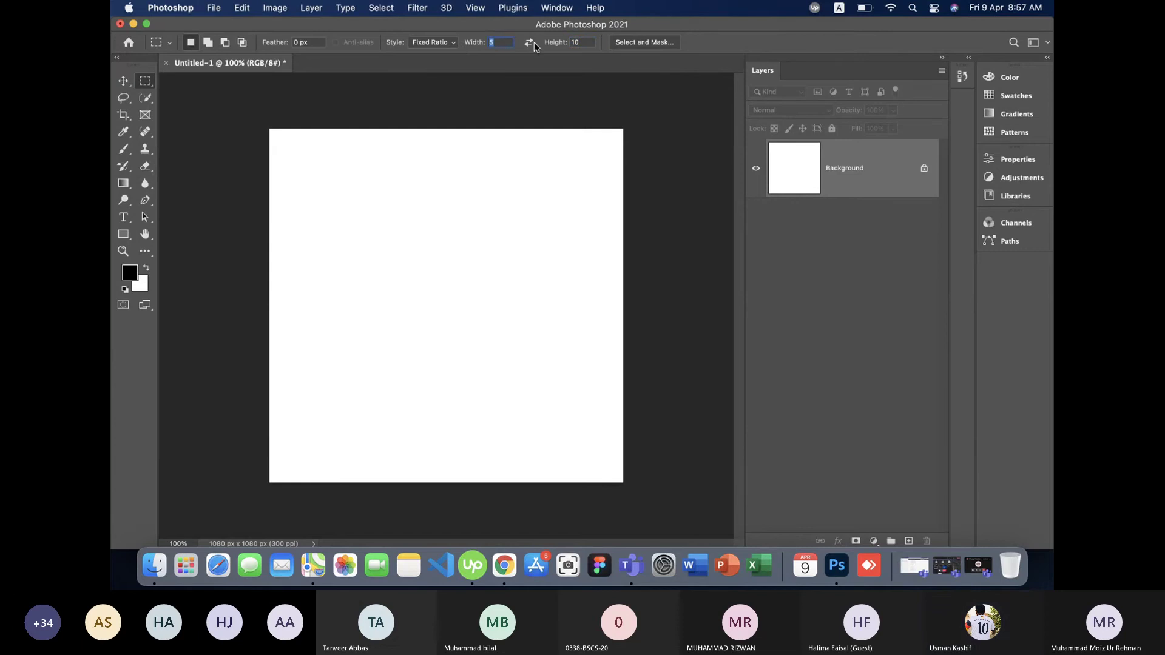
pyautogui.write('4')
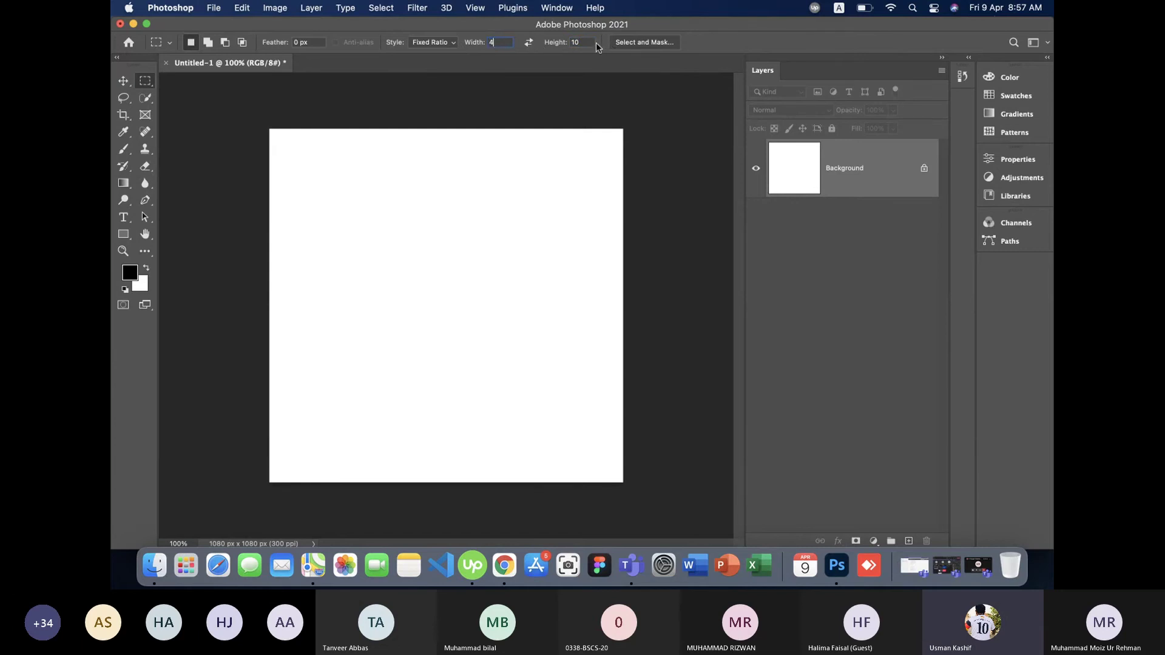
pyautogui.press('Tab')
pyautogui.write('1')
pyautogui.moveTo(328, 181)
pyautogui.mouseDown()
pyautogui.moveTo(468, 382)
pyautogui.moveTo(432, 325)
pyautogui.moveTo(528, 348)
pyautogui.moveTo(512, 355)
pyautogui.moveTo(538, 384)
pyautogui.mouseUp()
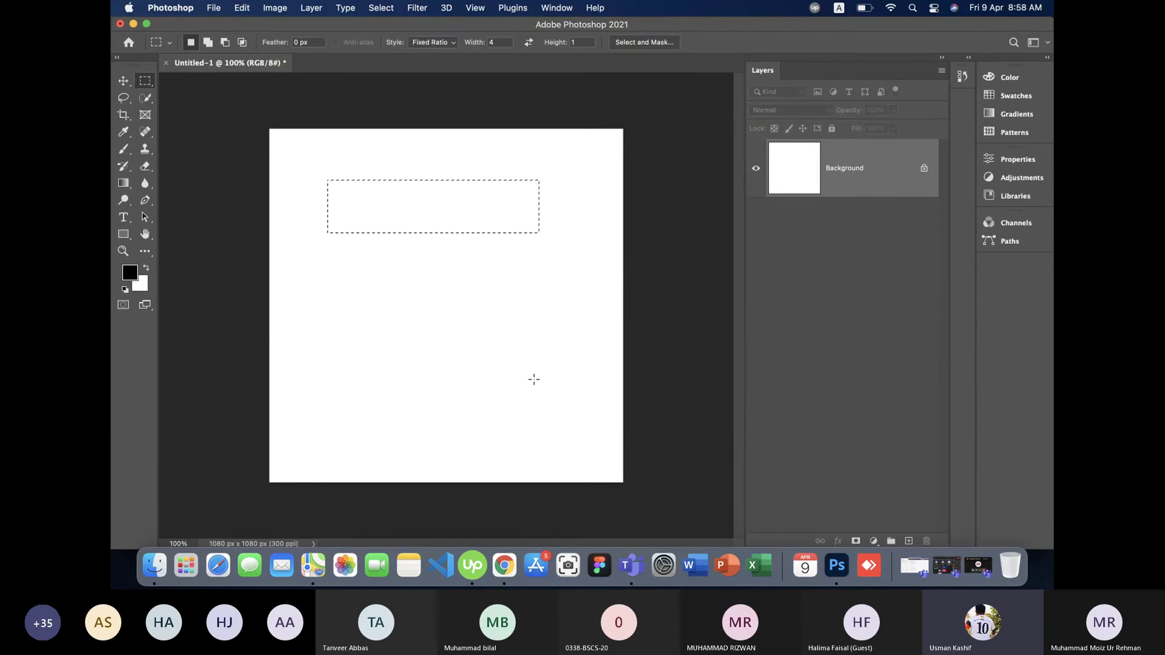
# Clear the selection, set Style to Fixed Ratio, and draw an enlarged 4:1 selection.
pyautogui.click(528, 358)
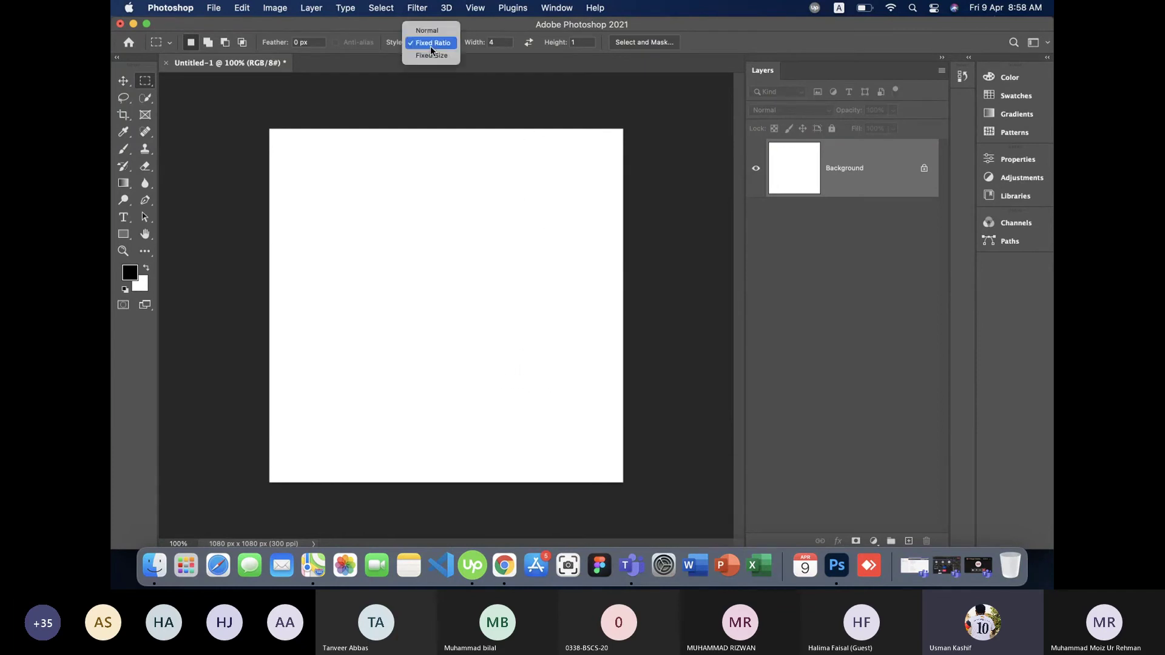
pyautogui.click(431, 33)
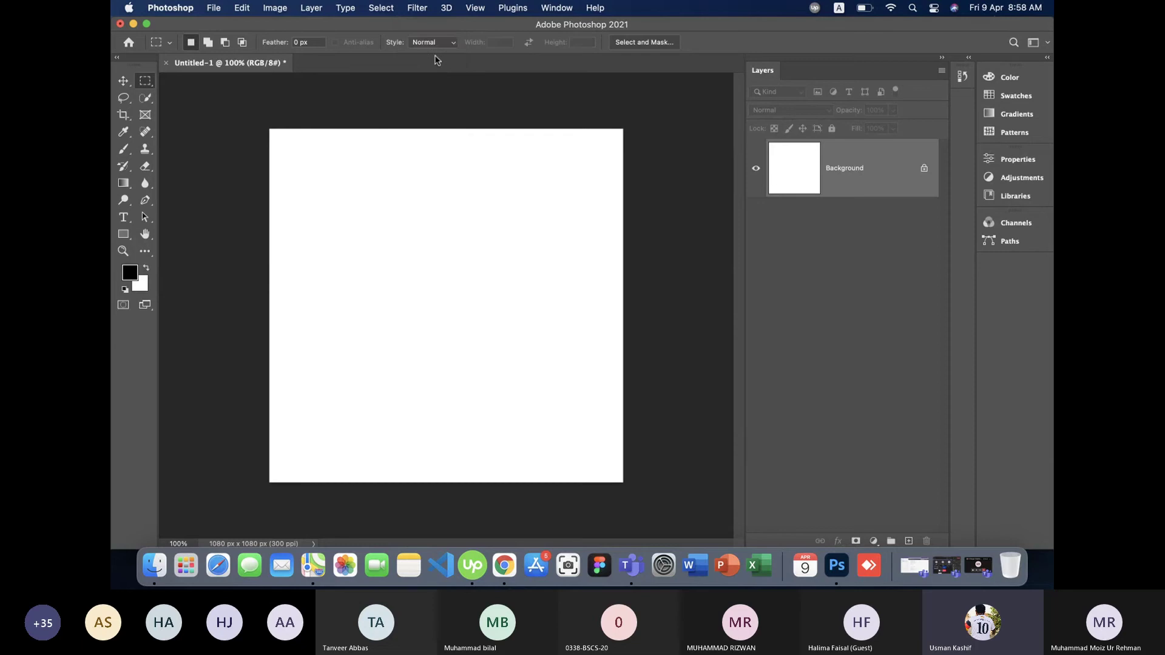
pyautogui.click(439, 68)
pyautogui.click(439, 43)
pyautogui.click(439, 32)
pyautogui.moveTo(300, 165)
pyautogui.mouseDown()
pyautogui.moveTo(354, 229)
pyautogui.moveTo(424, 382)
pyautogui.moveTo(438, 309)
pyautogui.moveTo(461, 327)
pyautogui.mouseUp()
pyautogui.moveTo(506, 368); pyautogui.dragTo(511, 374)
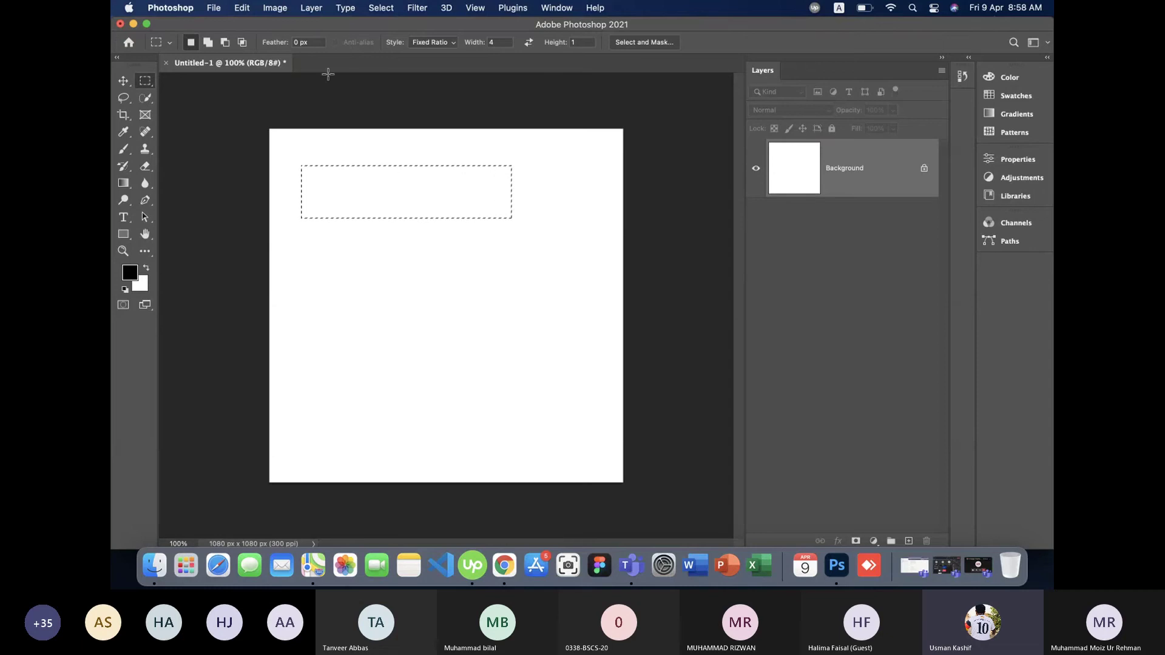
# Reset Feather to 0 px and draw a new 4:1 selection near the canvas top.
pyautogui.doubleClick(298, 42)
pyautogui.click(330, 82)
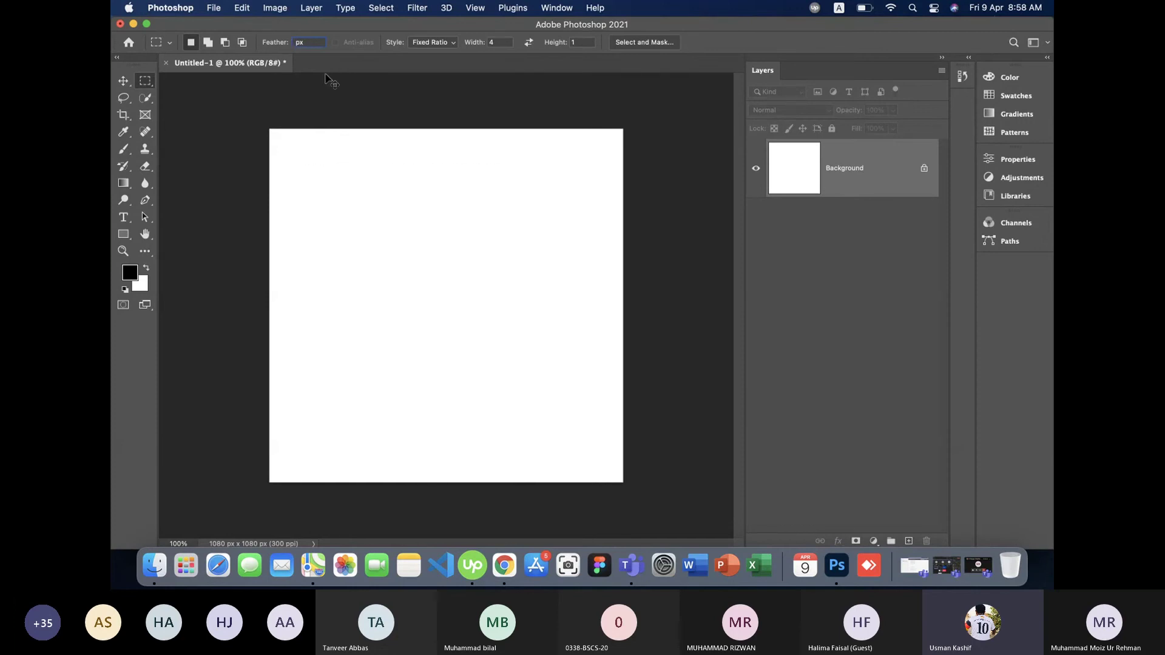
pyautogui.click(314, 158)
pyautogui.moveTo(308, 144)
pyautogui.mouseDown()
pyautogui.moveTo(418, 183)
pyautogui.moveTo(430, 297)
pyautogui.moveTo(532, 335)
pyautogui.moveTo(500, 334)
pyautogui.moveTo(537, 381)
pyautogui.mouseUp()
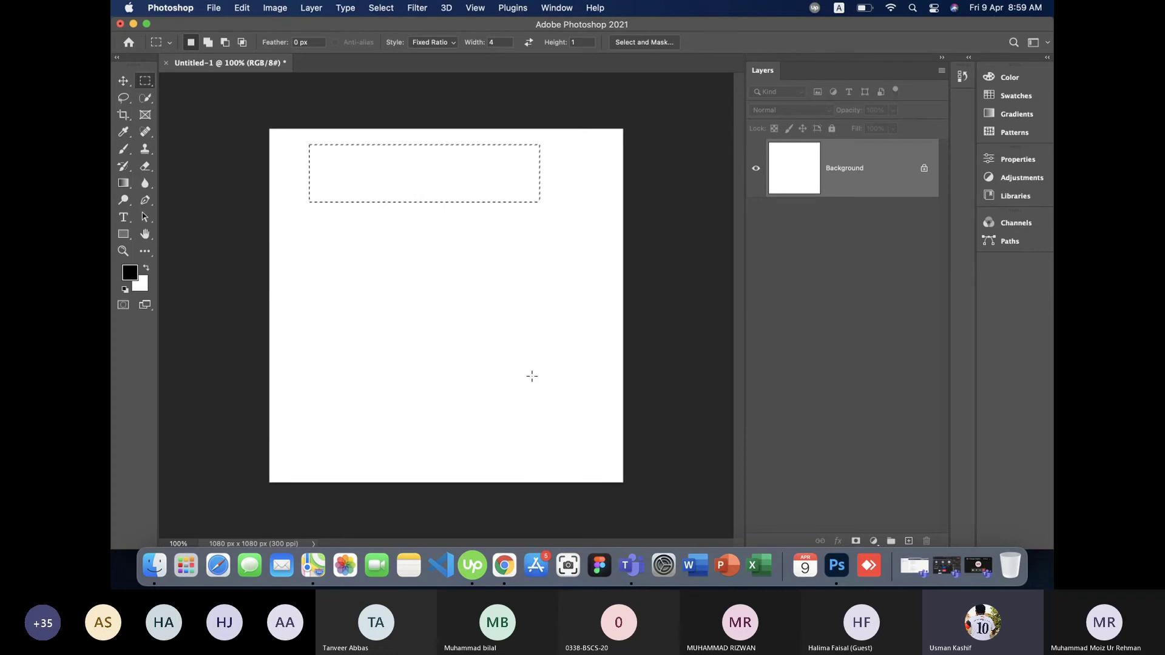
# Set Style to Fixed Size with Width 100 px and Height 140 px.
pyautogui.click(433, 43)
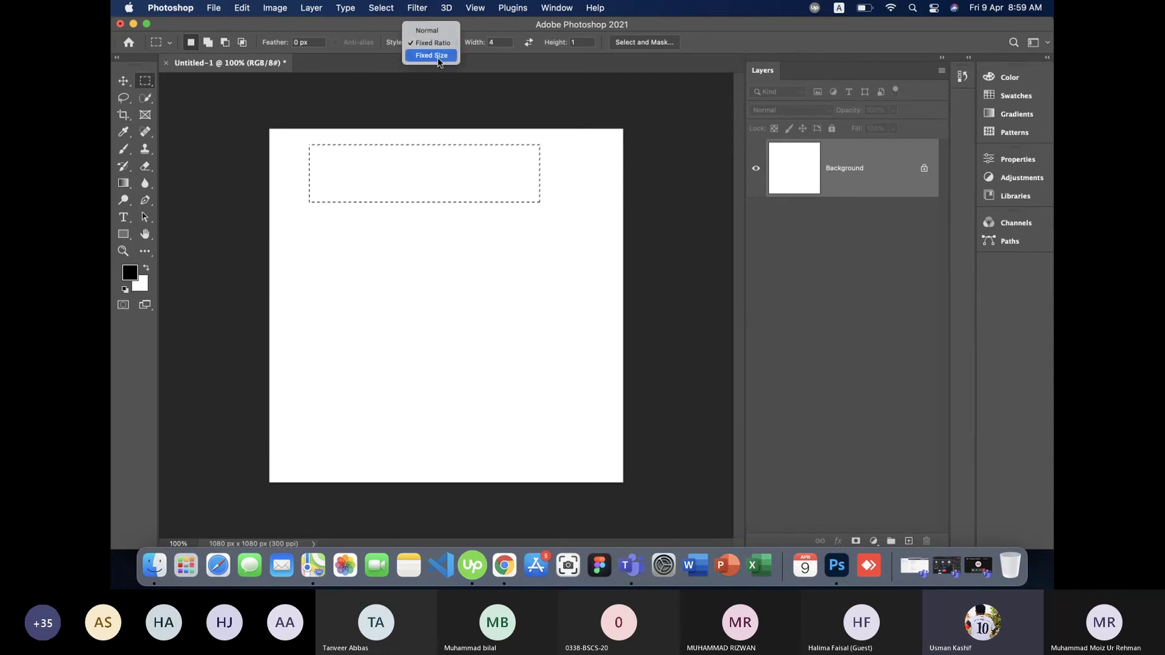
pyautogui.click(438, 55)
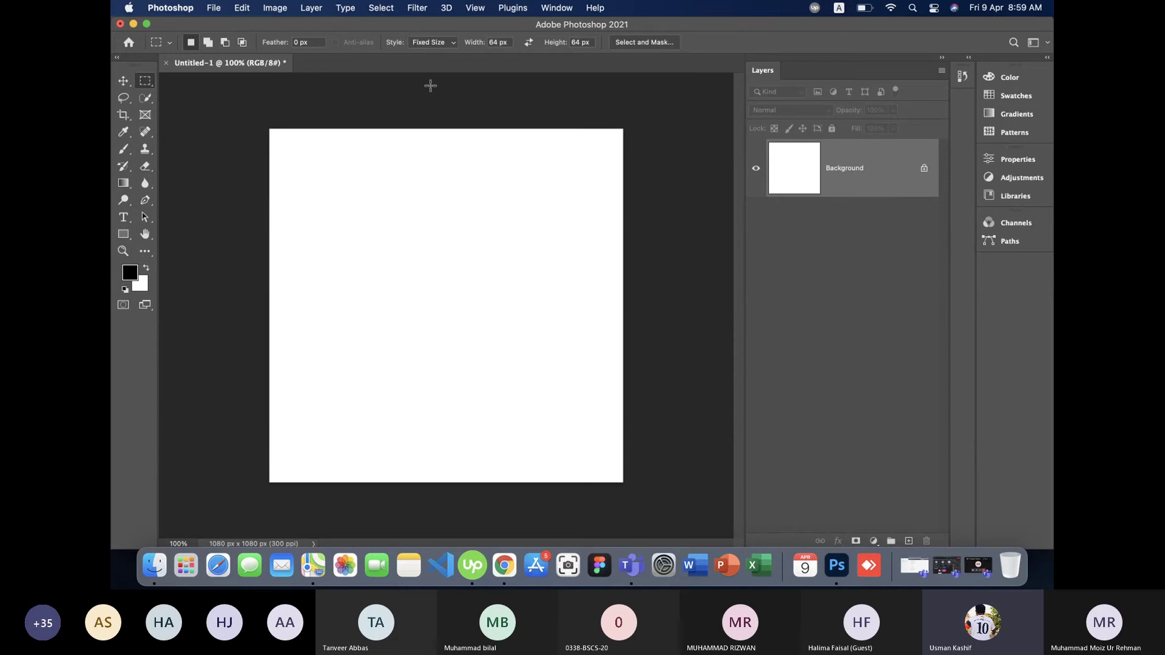
pyautogui.doubleClick(495, 42)
pyautogui.write('100')
pyautogui.doubleClick(579, 42)
pyautogui.write('140')
# Place the 100 × 140 px selection at several spots, ending near the canvas top.
pyautogui.click(370, 225)
pyautogui.click(327, 182)
pyautogui.click(450, 193)
pyautogui.click(372, 286)
pyautogui.click(409, 187)
pyautogui.click(308, 209)
pyautogui.click(435, 172)
pyautogui.click(436, 48)
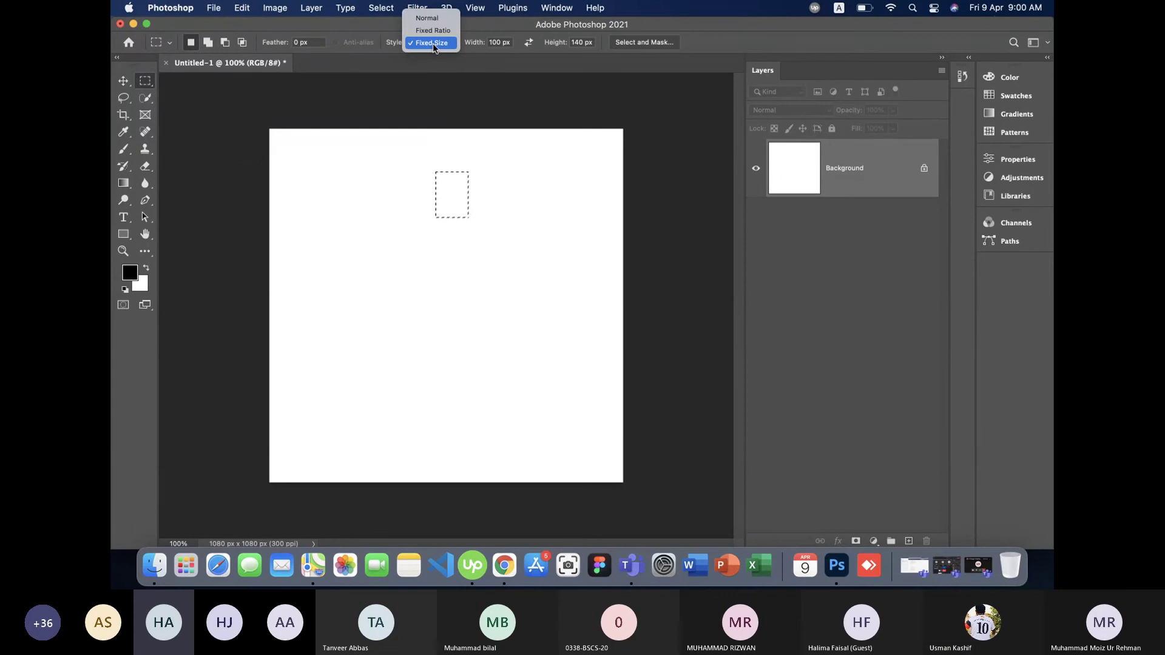
# Change the fixed selection width from 100 to 200 px, keeping Fixed Size.
pyautogui.click(434, 44)
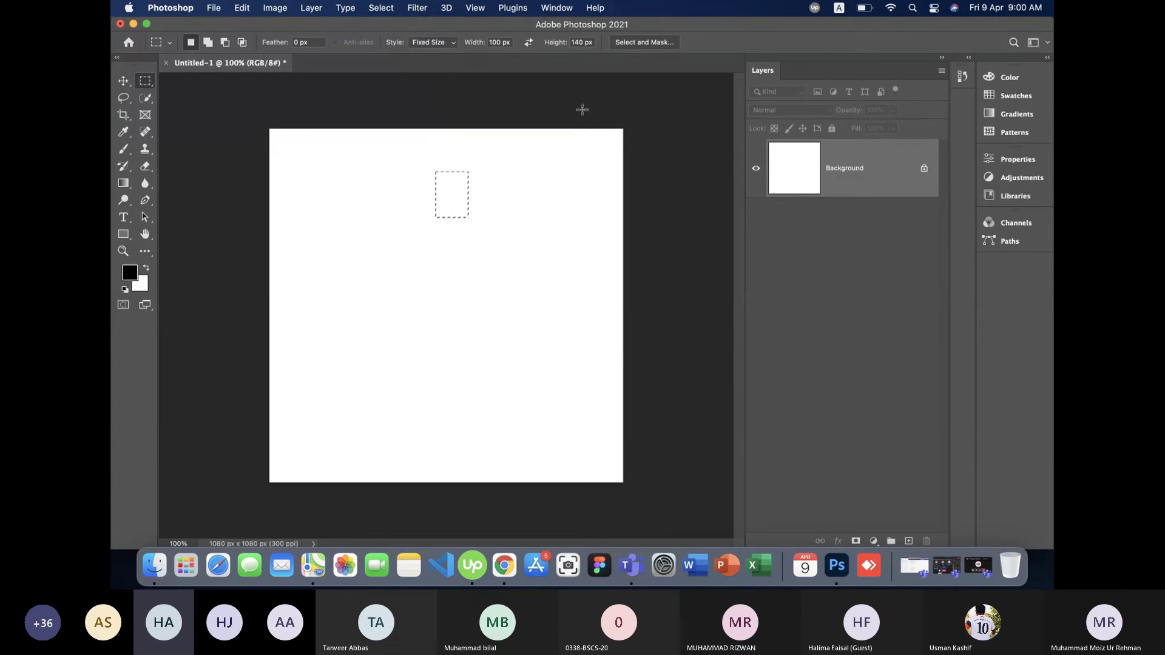
pyautogui.doubleClick(505, 43)
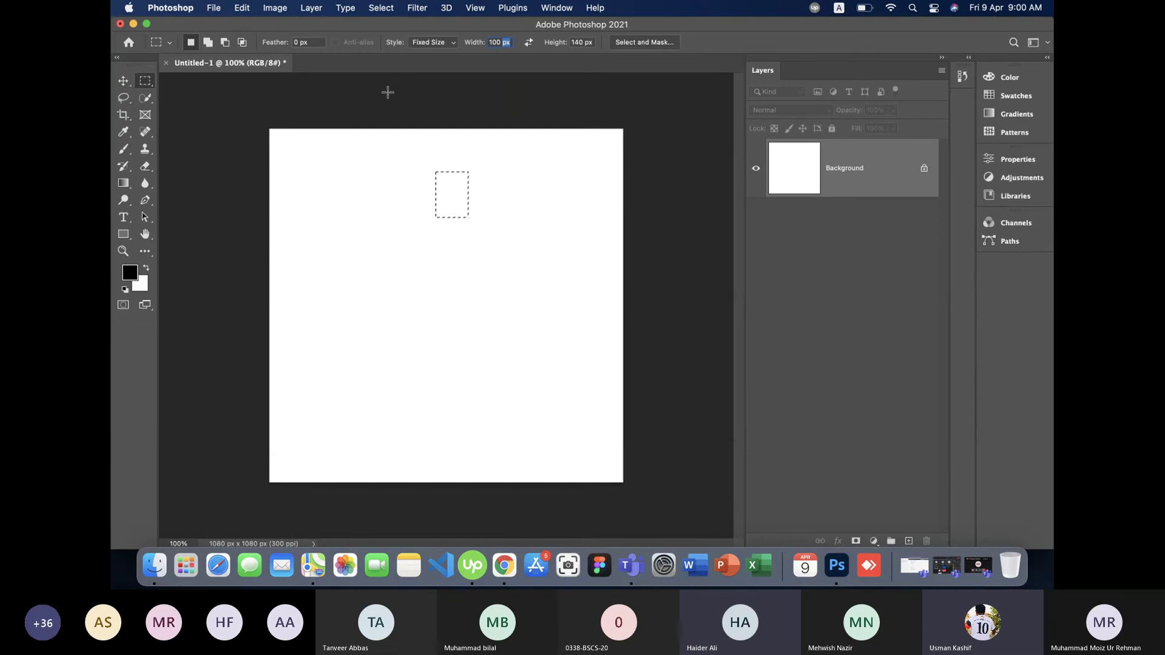
pyautogui.doubleClick(495, 42)
pyautogui.write('200')
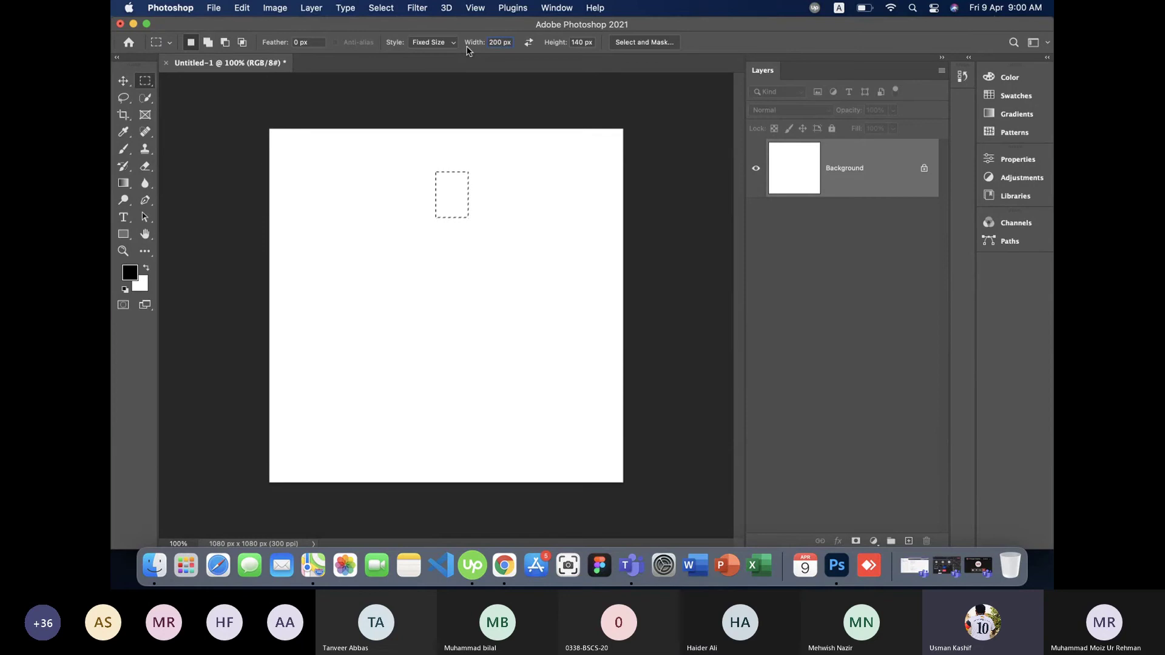
# Place a 200 × 140 px selection on the canvas, then deselect it.
pyautogui.click(421, 246)
pyautogui.press('super+d')
pyautogui.rightClick(143, 82)
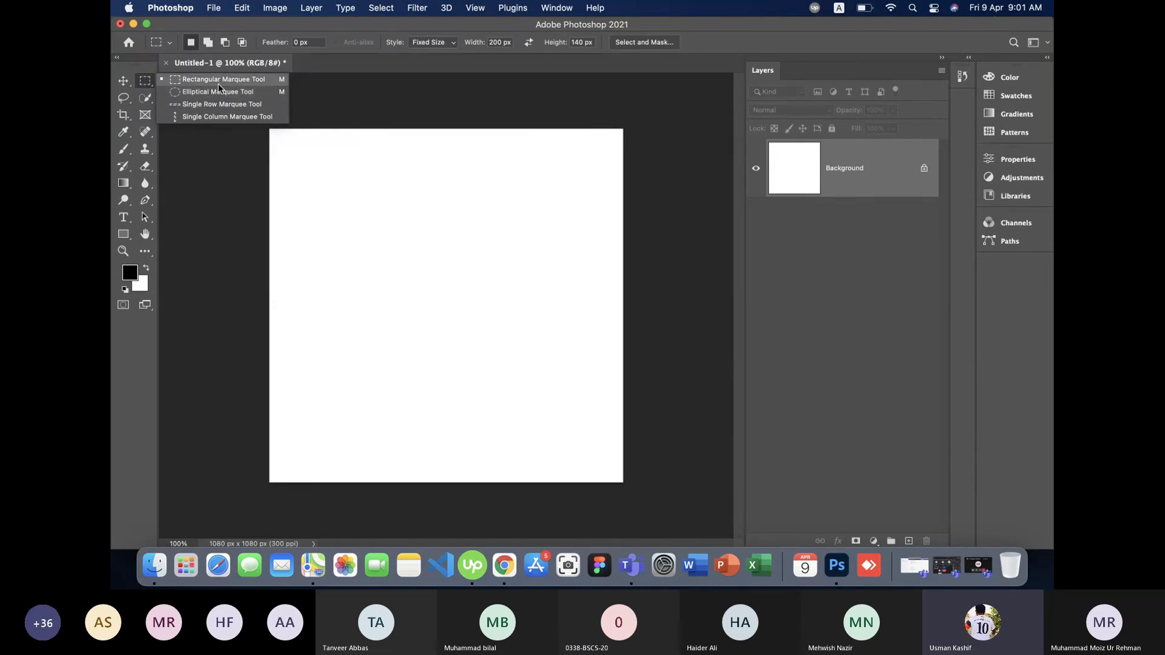
# Place fixed-size rectangular selections on the canvas, then deselect.
pyautogui.click(217, 83)
pyautogui.click(353, 184)
pyautogui.click(461, 258)
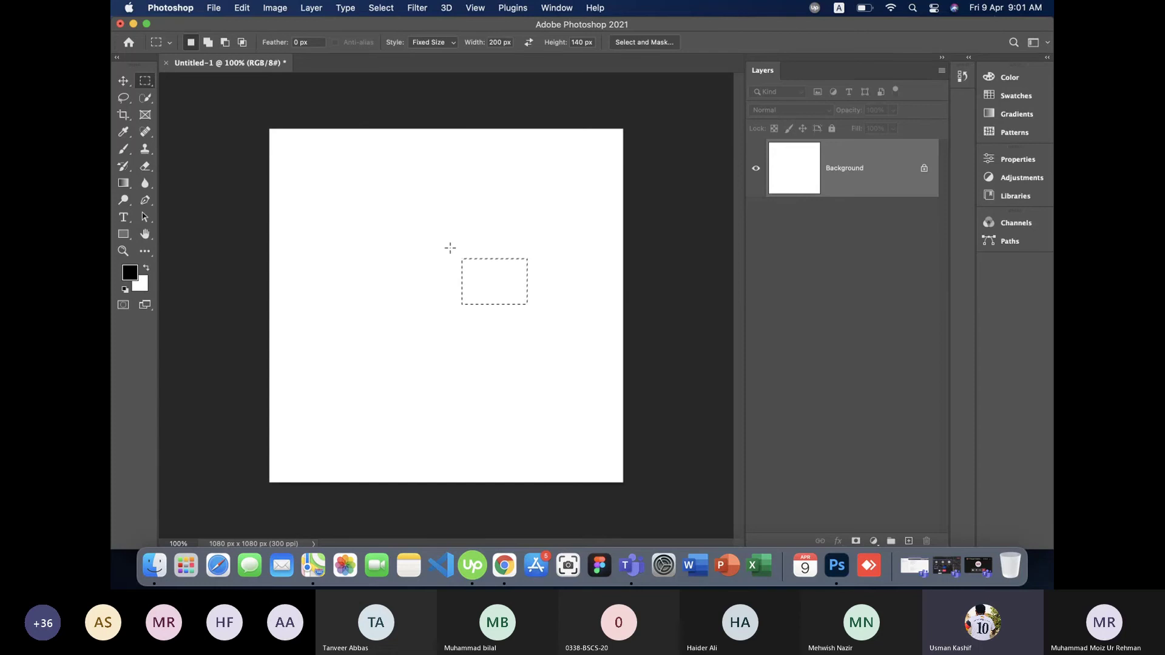
pyautogui.hotkey('ctrl', 'd')
# Set Style back to Normal and draw a free-size rectangular selection, then clear it.
pyautogui.click(446, 45)
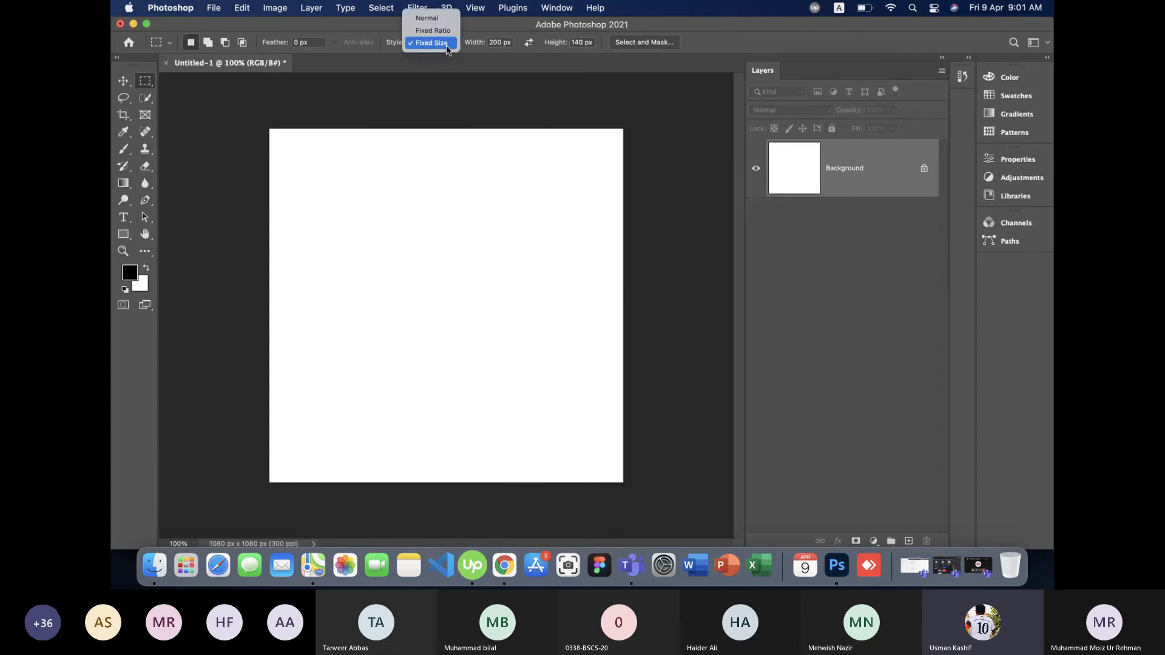
pyautogui.click(435, 17)
pyautogui.moveTo(328, 153); pyautogui.dragTo(534, 239)
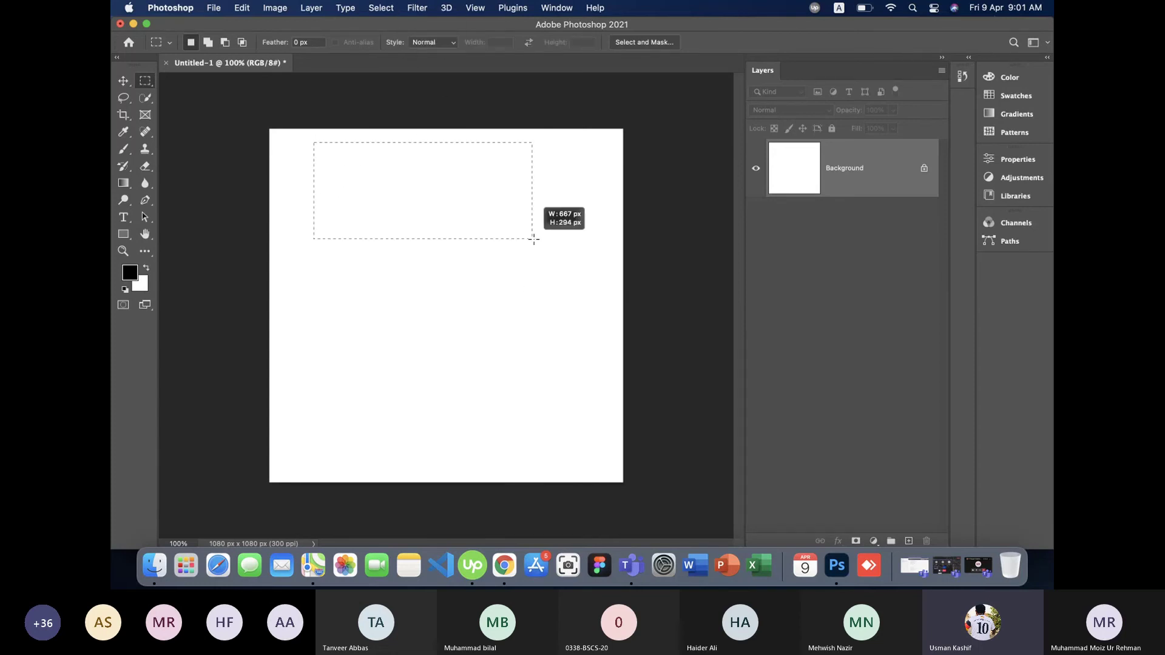
pyautogui.click(512, 286)
# Choose the Elliptical Marquee Tool and try large circular selections, deselecting each.
pyautogui.rightClick(145, 80)
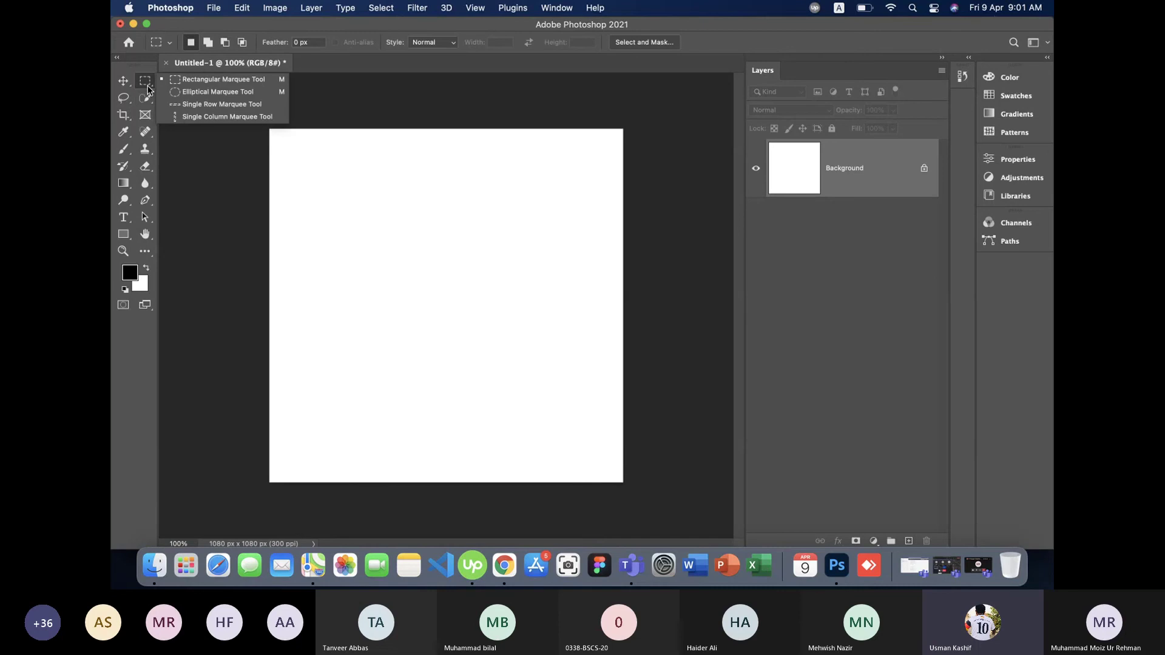
pyautogui.click(225, 92)
pyautogui.moveTo(332, 162); pyautogui.dragTo(522, 355)
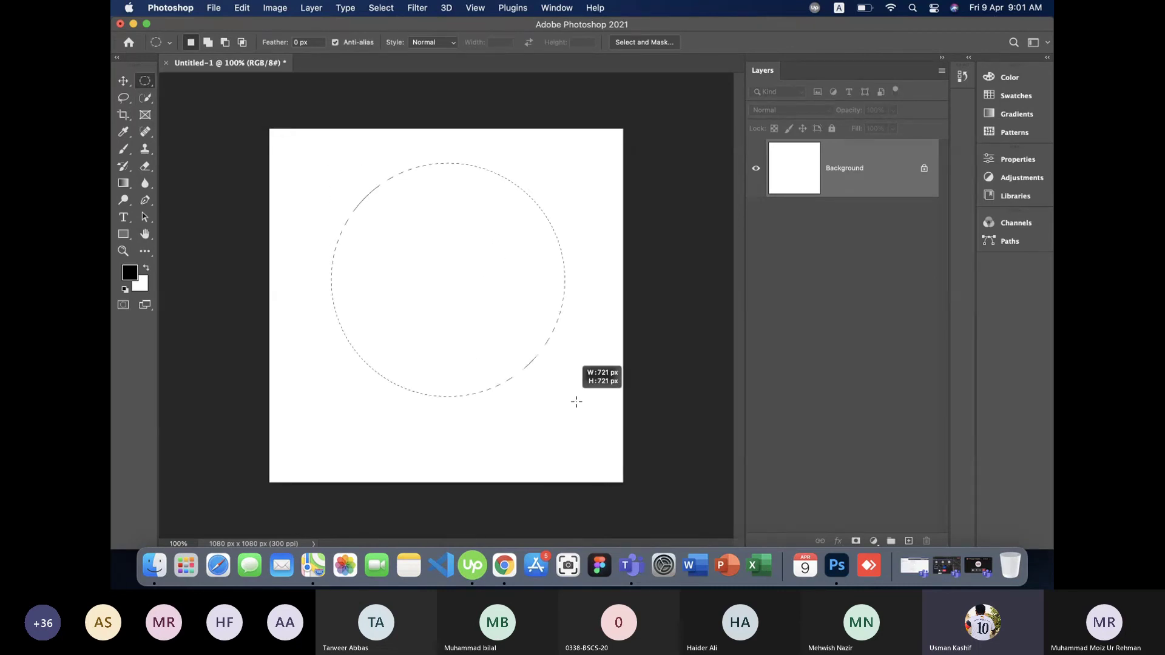
pyautogui.moveTo(522, 355); pyautogui.dragTo(594, 428)
pyautogui.moveTo(483, 349); pyautogui.dragTo(478, 365)
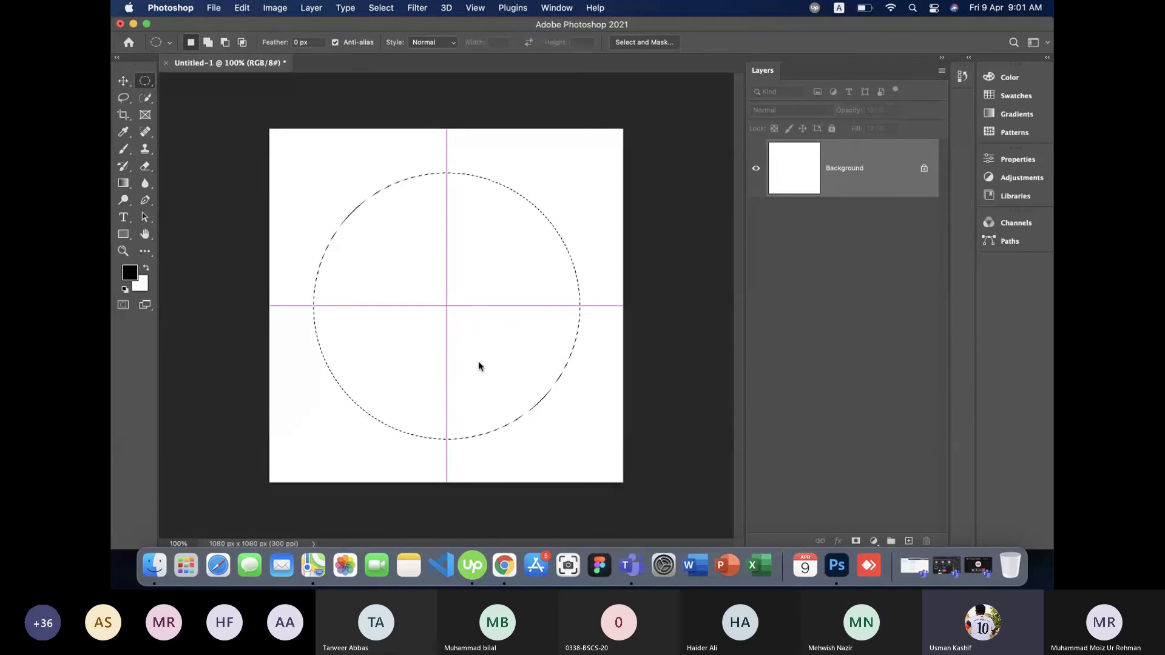
pyautogui.press('super+d')
pyautogui.moveTo(284, 129); pyautogui.dragTo(417, 252)
pyautogui.press('super+d')
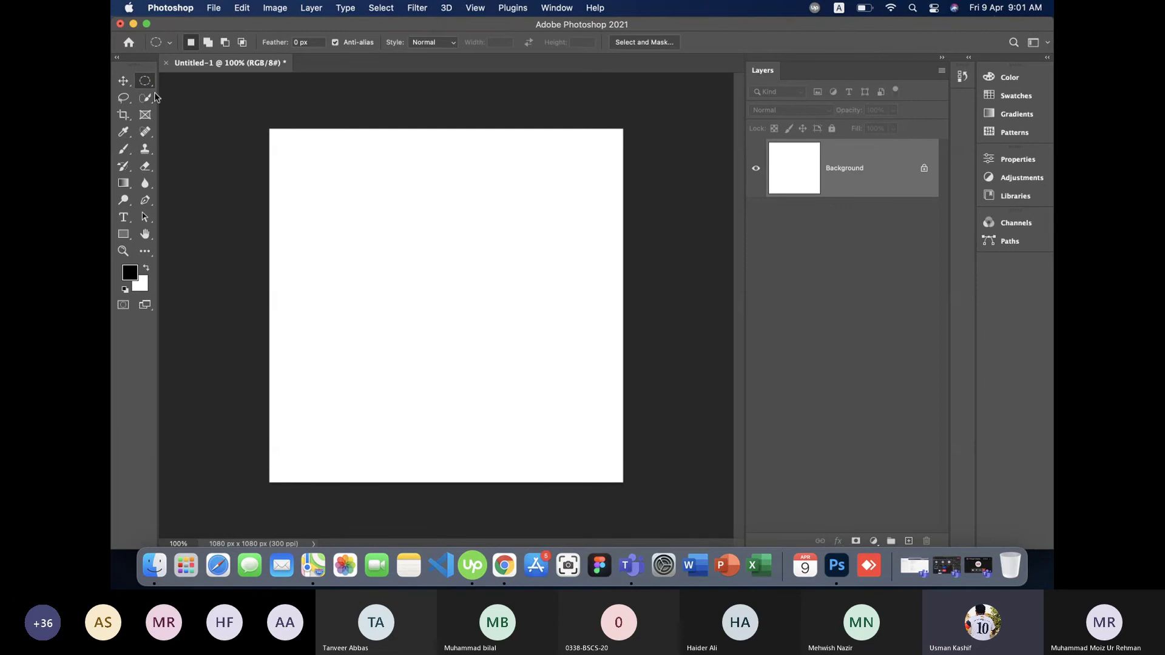
# Switch to the Rectangular Marquee briefly, then back to the Elliptical Marquee Tool.
pyautogui.rightClick(151, 85)
pyautogui.click(192, 79)
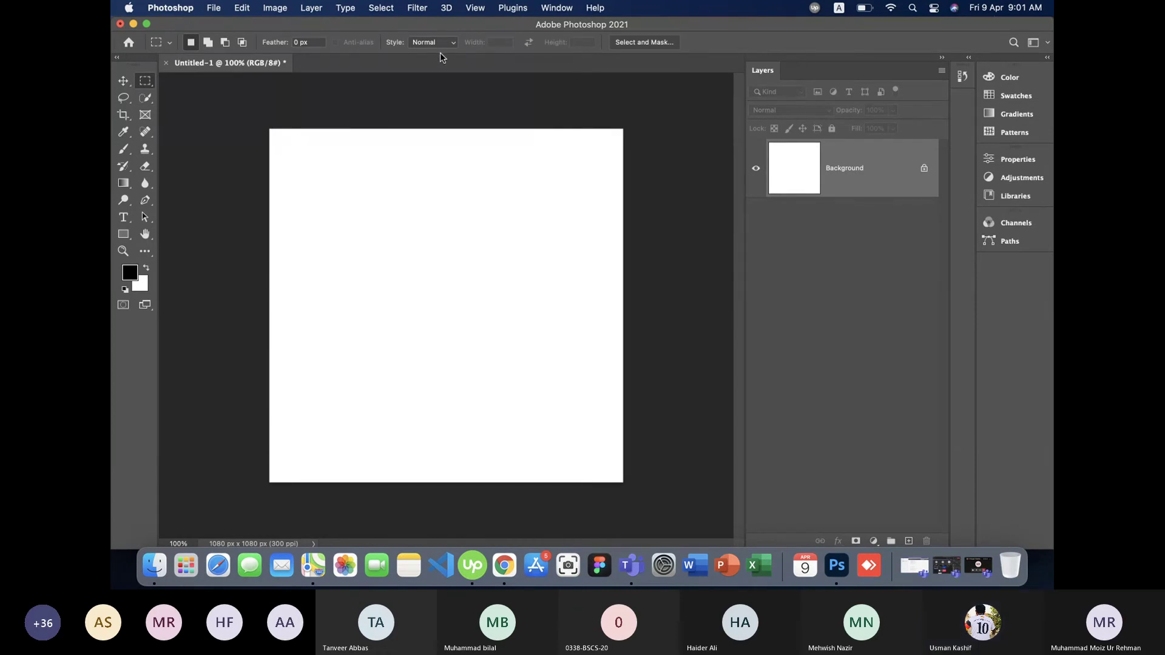
pyautogui.click(155, 88)
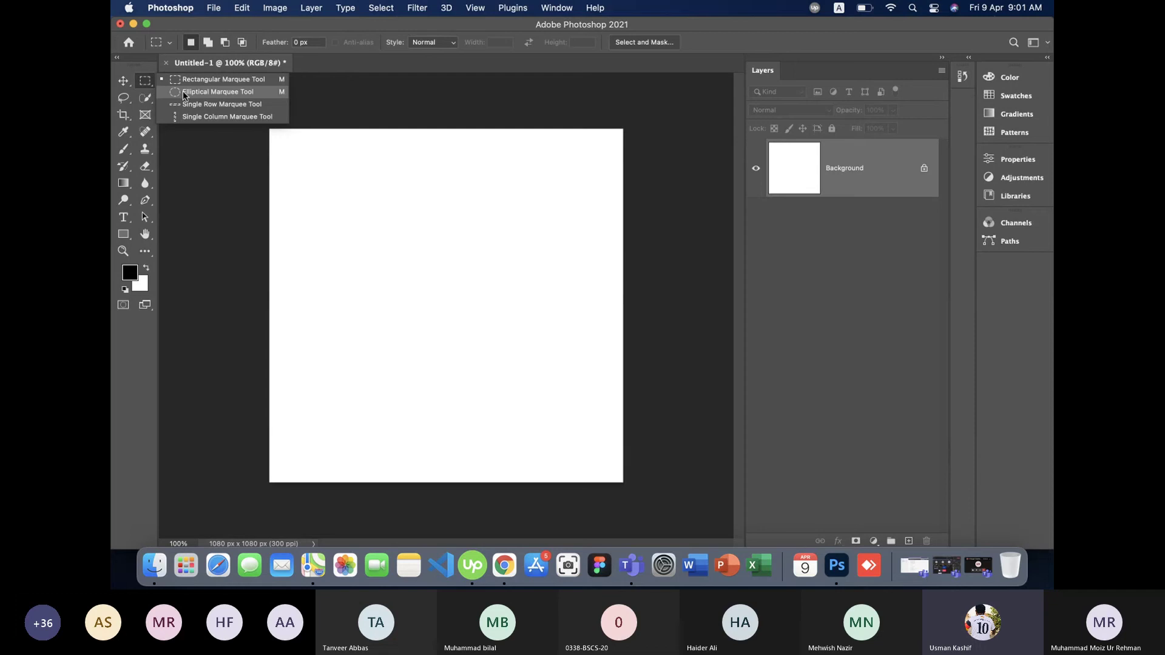
pyautogui.click(183, 92)
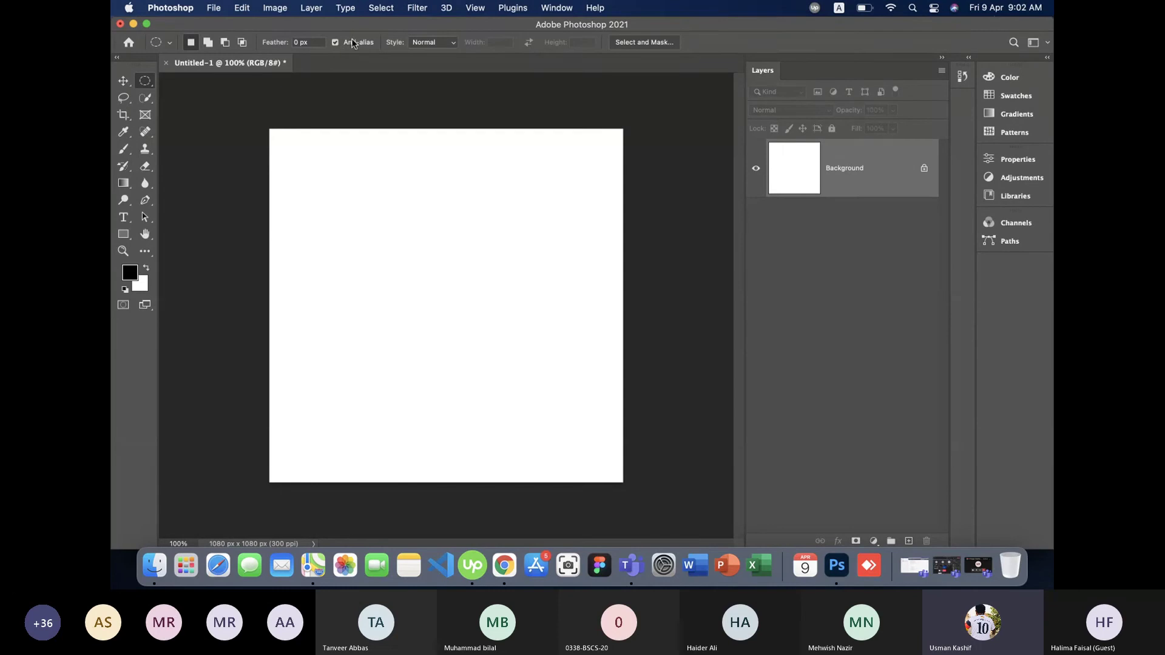
# On a new Layer 1, fill an aliased black circle at the upper left.
pyautogui.click(909, 541)
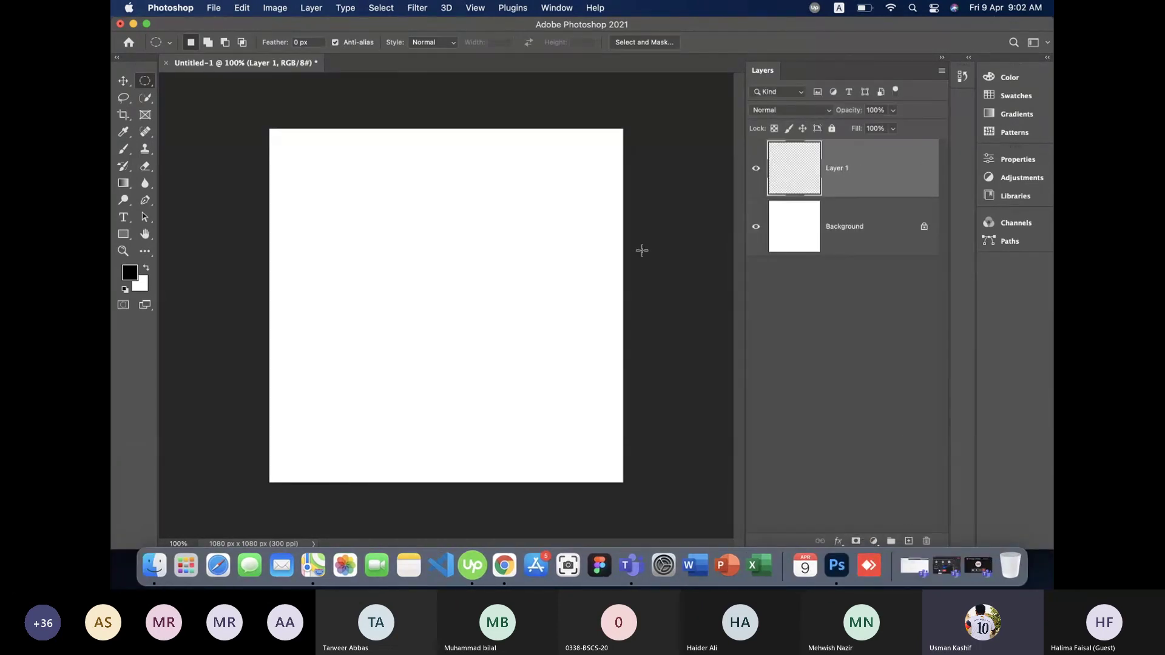
pyautogui.click(334, 43)
pyautogui.moveTo(314, 162); pyautogui.dragTo(503, 320)
pyautogui.moveTo(437, 276); pyautogui.dragTo(410, 254)
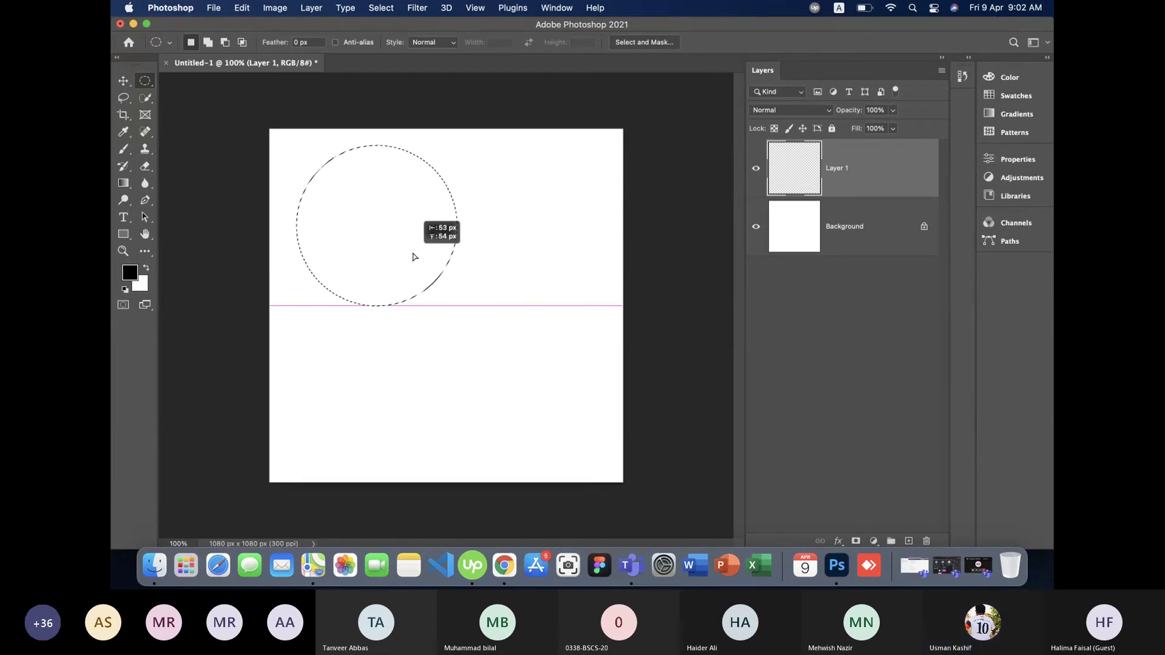
pyautogui.hotkey('alt', 'BackSpace')
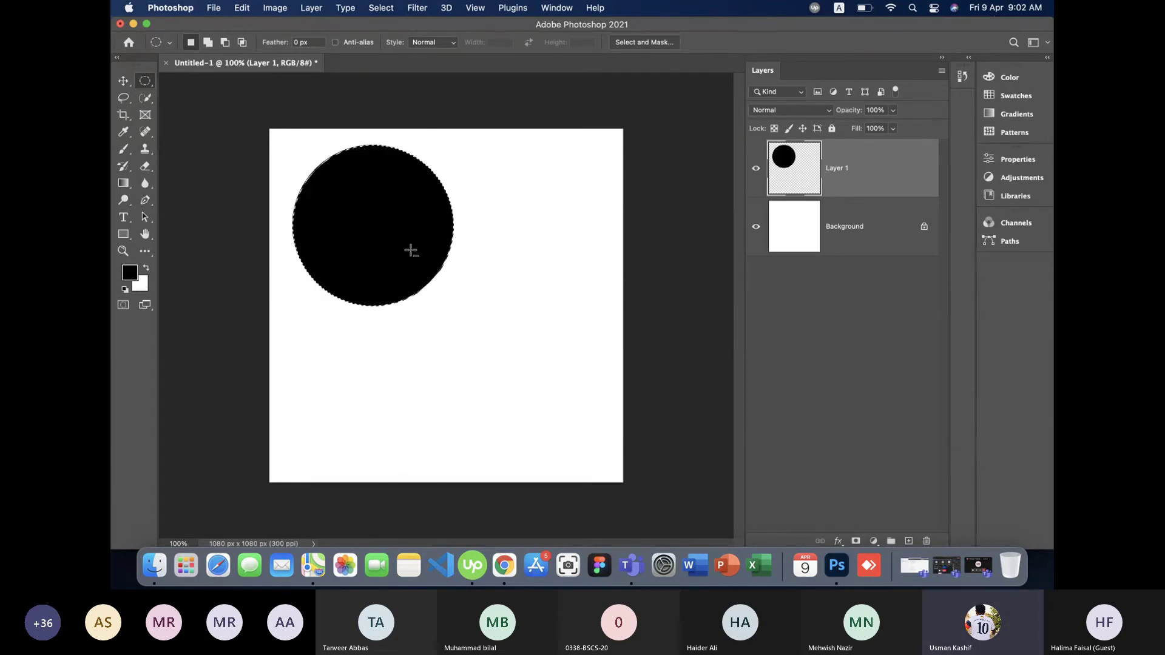
pyautogui.moveTo(410, 250); pyautogui.dragTo(541, 392)
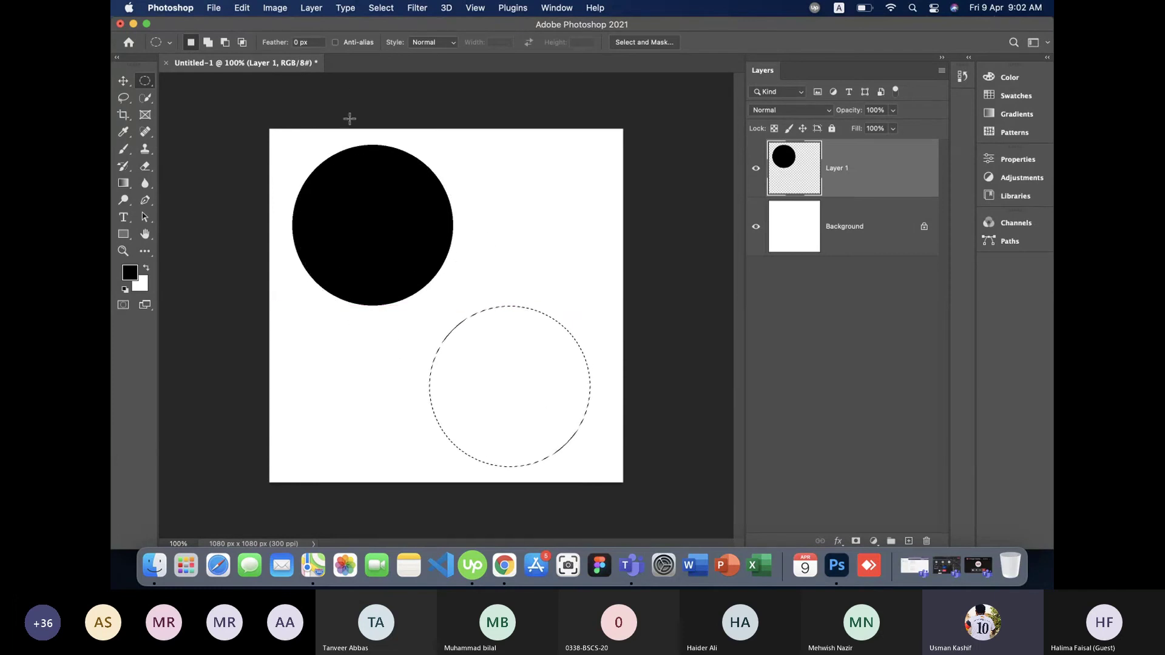
# Turn Anti-alias on, fill a black circle at the lower right, and deselect.
pyautogui.click(337, 42)
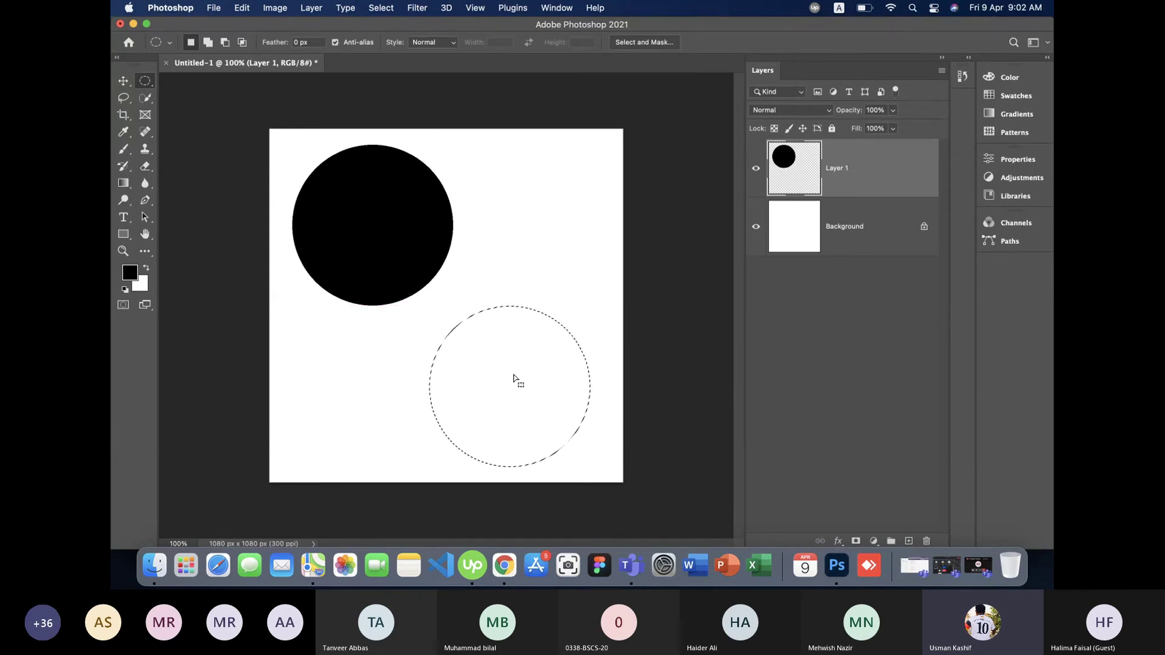
pyautogui.click(485, 358)
pyautogui.moveTo(423, 325); pyautogui.dragTo(619, 479)
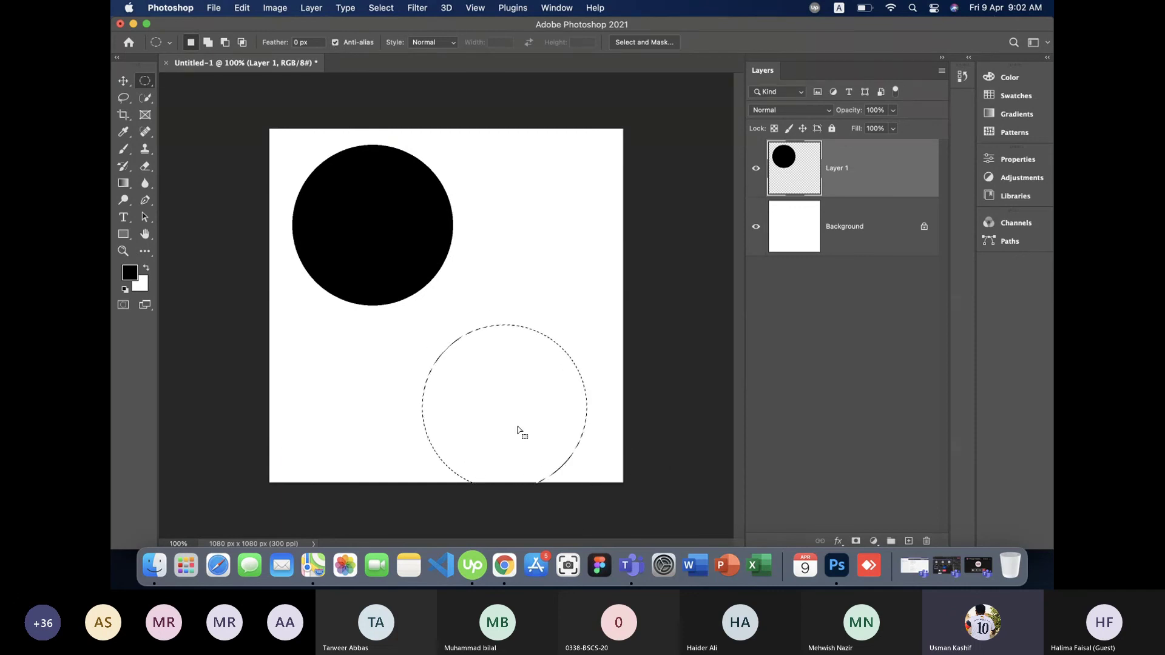
pyautogui.moveTo(520, 431); pyautogui.dragTo(527, 412)
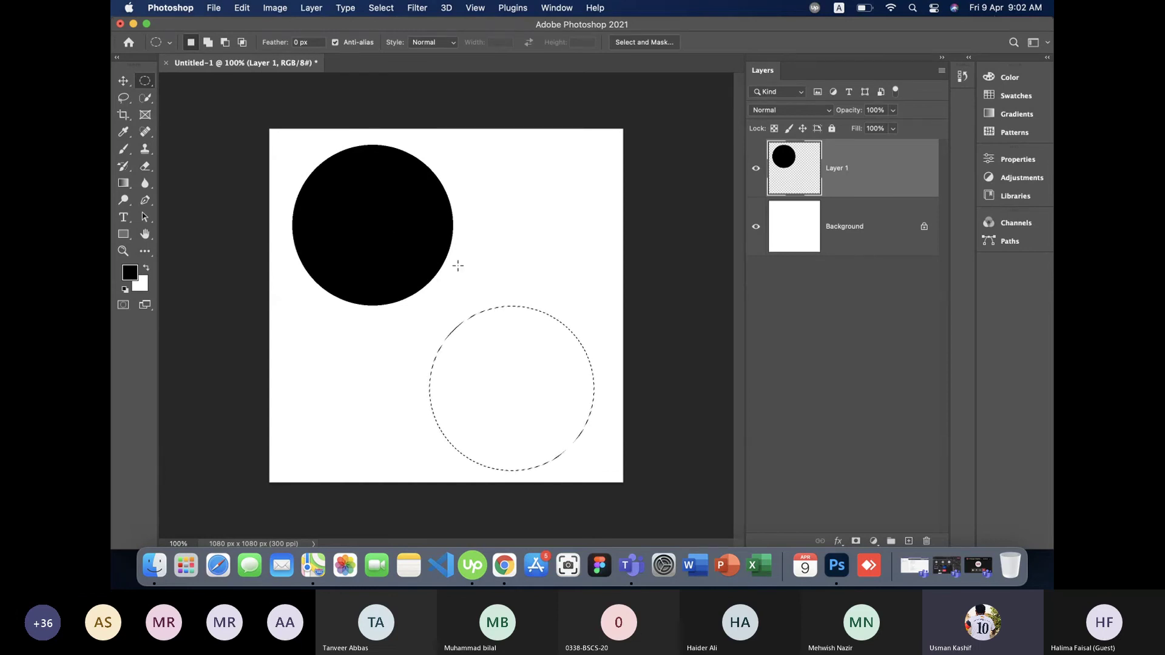
pyautogui.hotkey('alt', 'BackSpace')
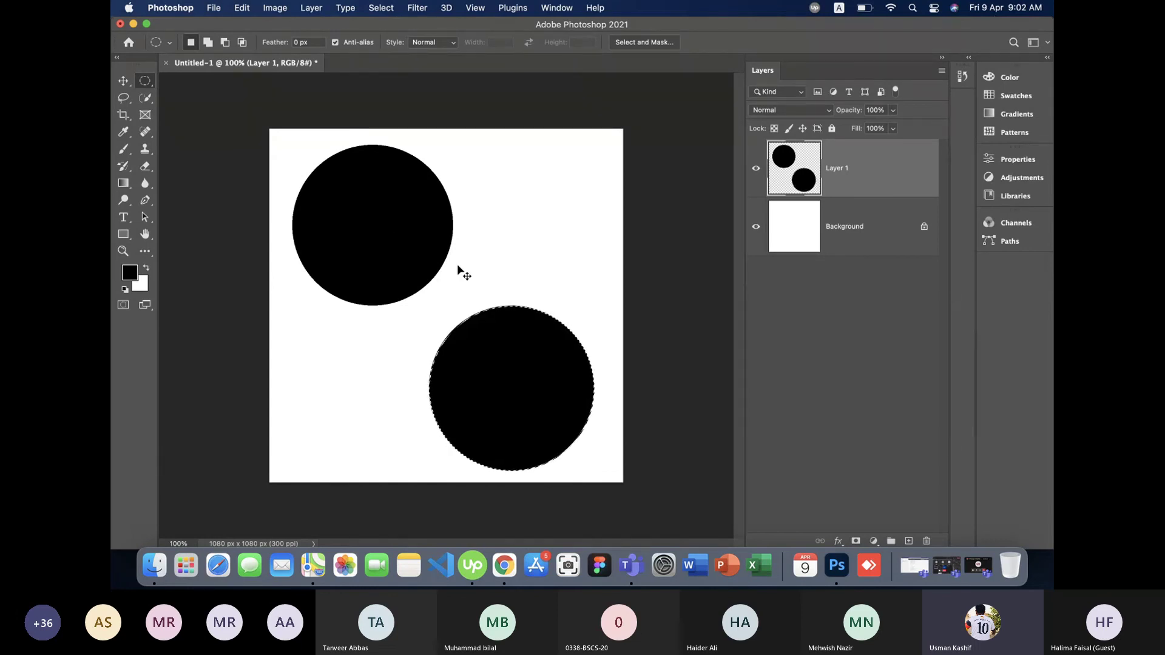
pyautogui.press('super+d')
# With the Move tool, zoom in twice and shift both circles up and left.
pyautogui.click(125, 82)
pyautogui.press('super+plus')
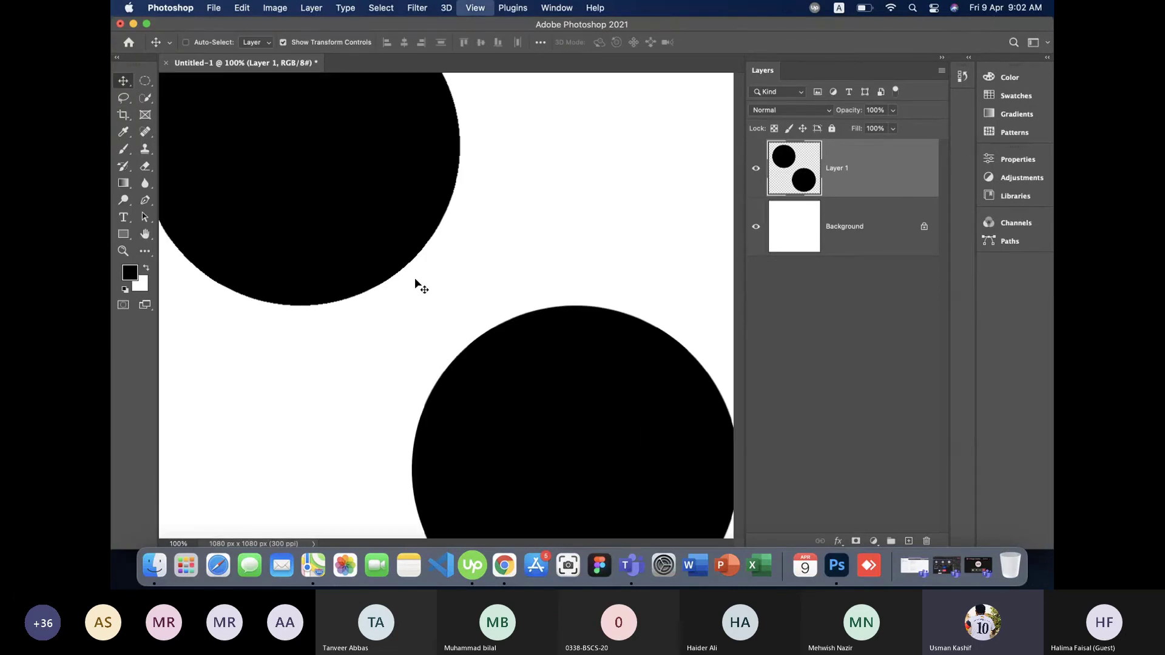
pyautogui.press('super+plus')
pyautogui.press('super+plus')
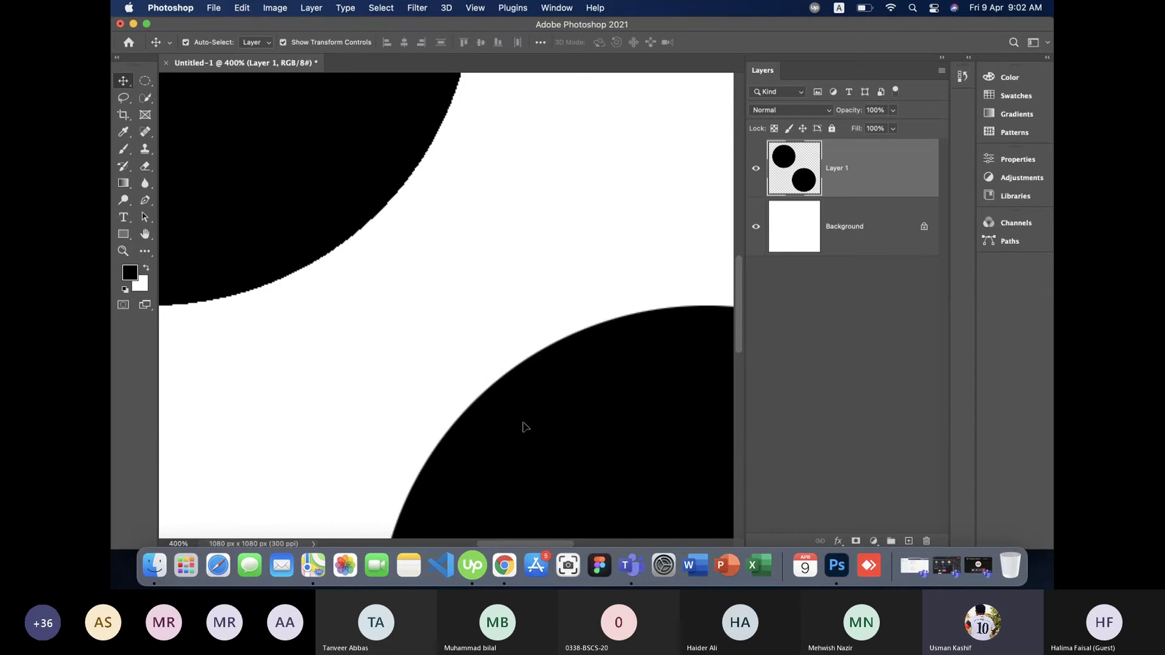
pyautogui.moveTo(523, 424); pyautogui.dragTo(495, 412)
pyautogui.click(365, 364)
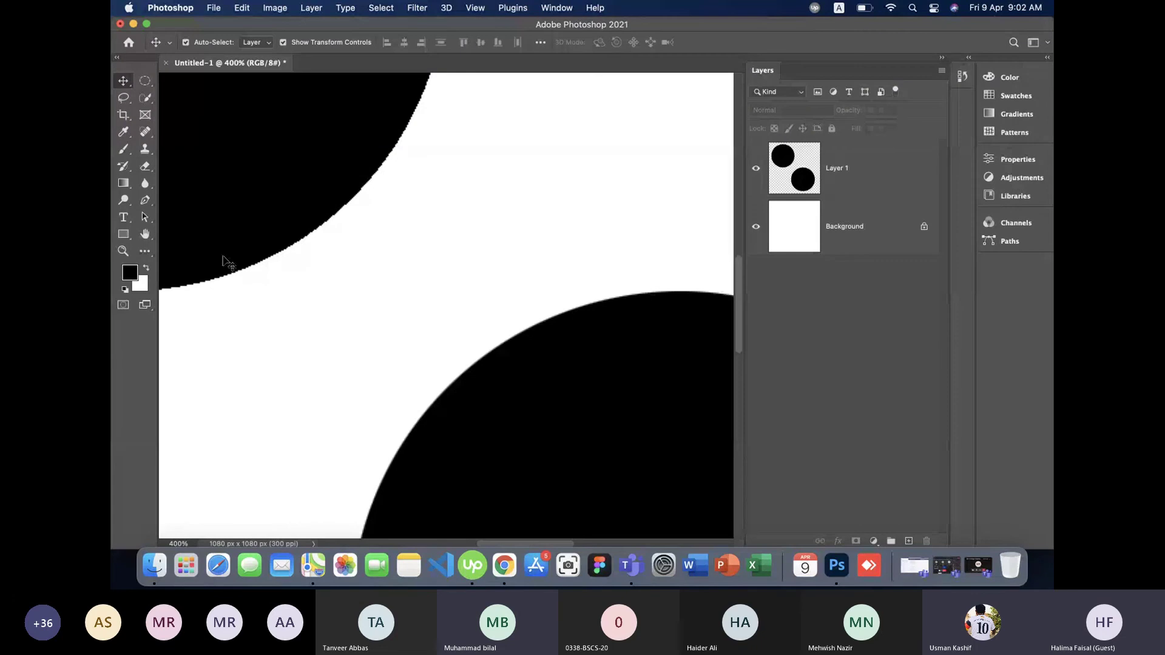
# Scroll around to compare the circle edges, then select Layer 1 by clicking a circle.
pyautogui.scroll(2, 256, 267)
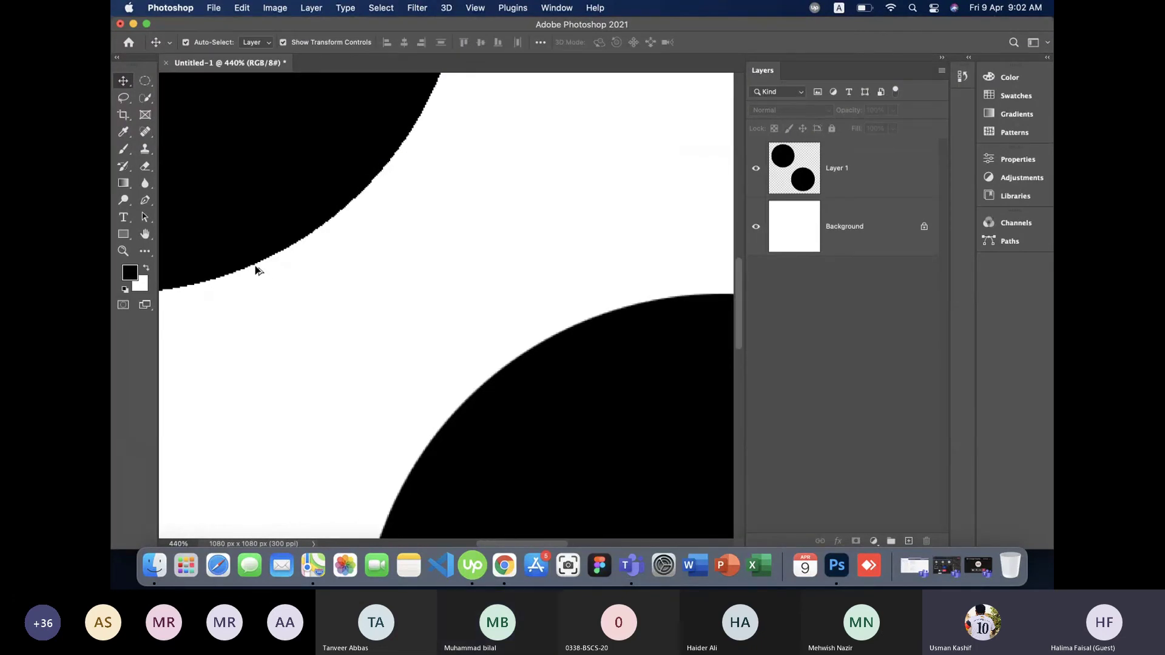
pyautogui.scroll(2, 256, 267)
pyautogui.scroll(3, 267, 264)
pyautogui.scroll(4, 283, 262)
pyautogui.scroll(3, 286, 263)
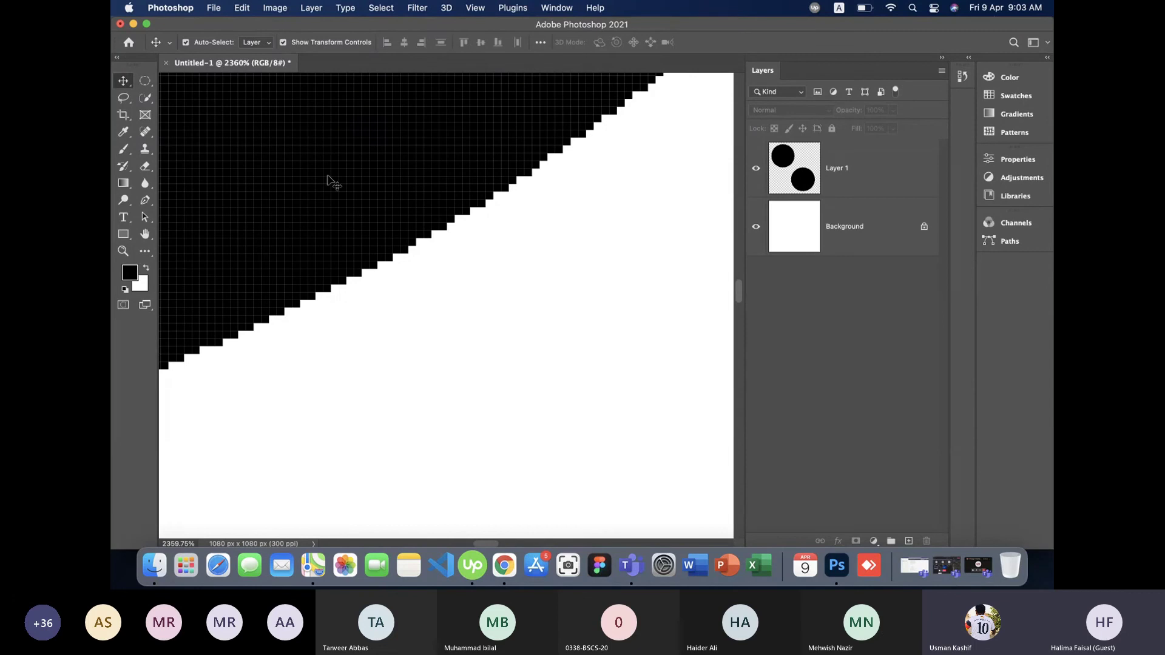
pyautogui.scroll(2, 317, 177)
pyautogui.scroll(5, 317, 178)
pyautogui.scroll(-3, 317, 177)
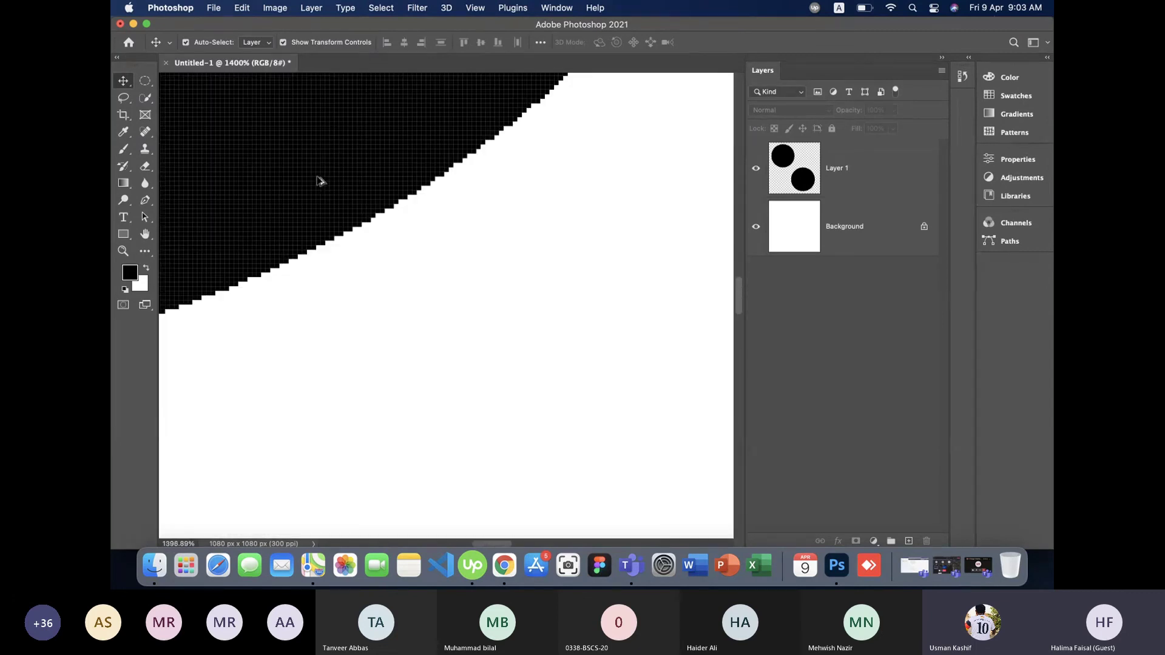
pyautogui.scroll(2, 317, 177)
pyautogui.scroll(-1, 317, 180)
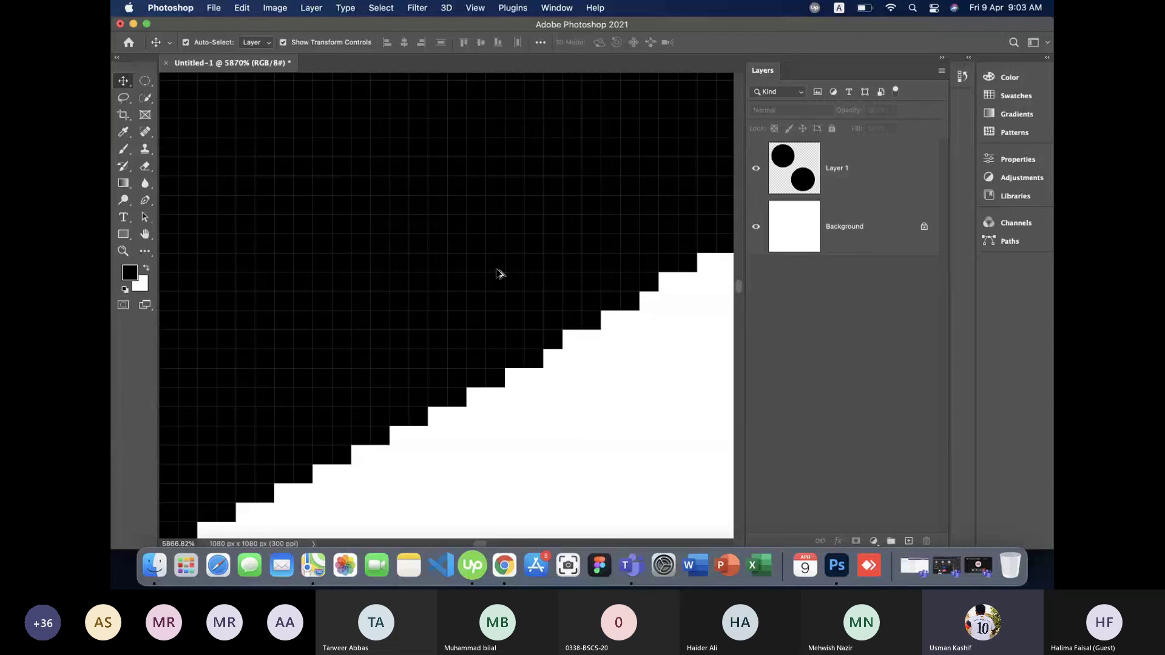
pyautogui.scroll(5, 497, 275)
pyautogui.scroll(-10, 498, 275)
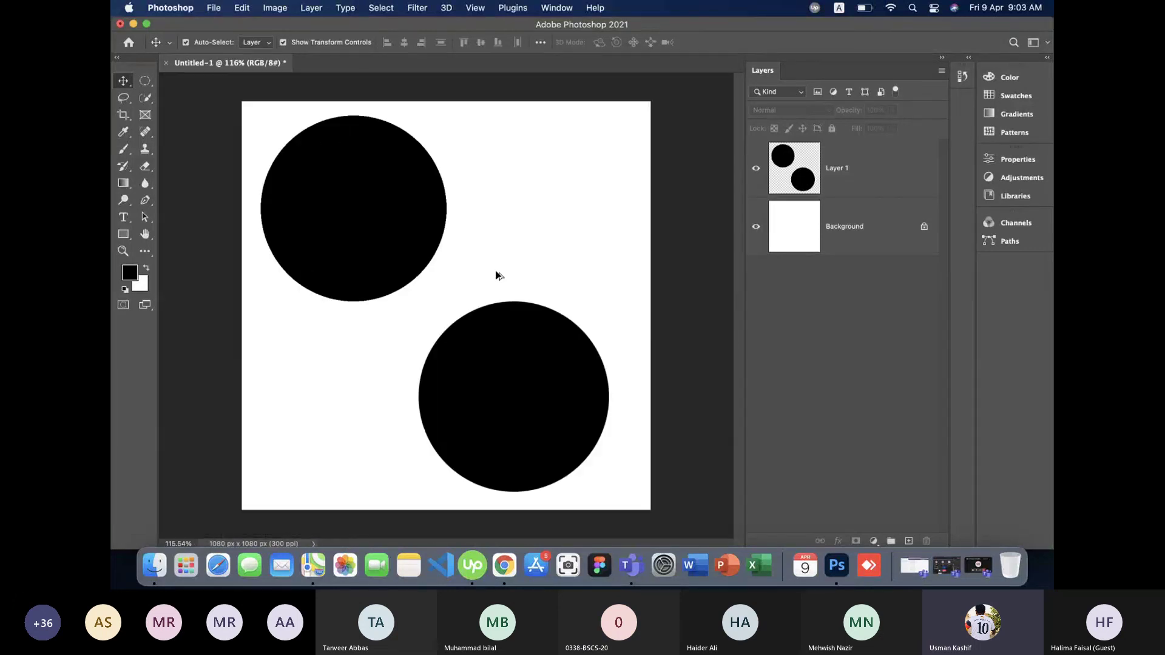
pyautogui.scroll(3, 515, 372)
pyautogui.scroll(2, 477, 329)
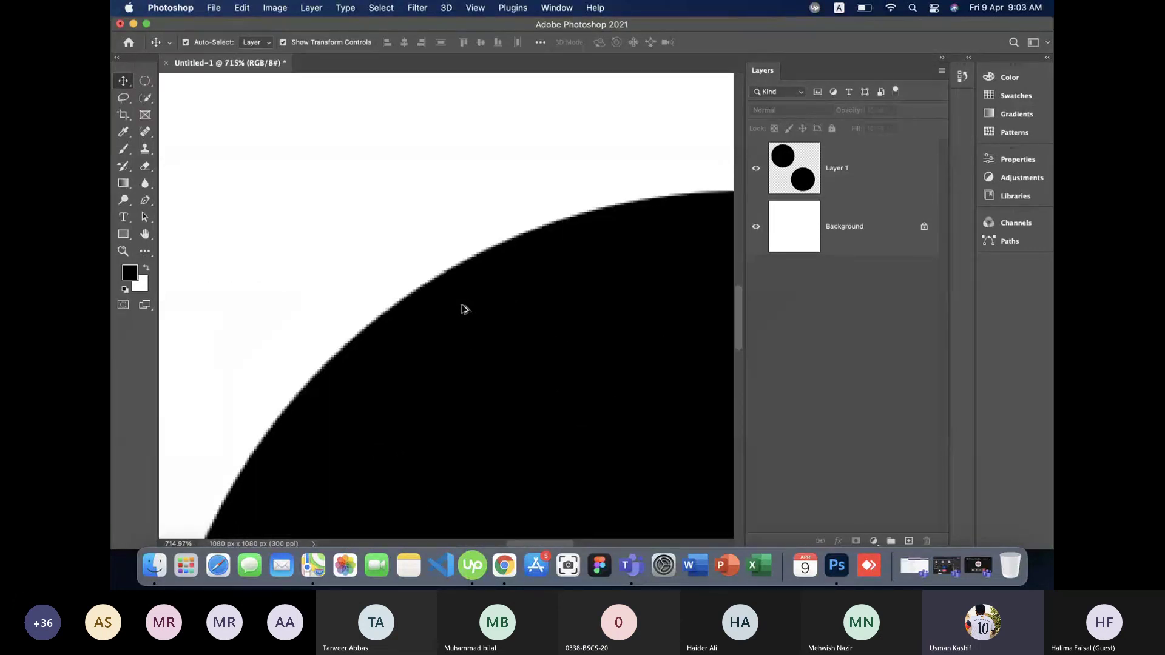
pyautogui.scroll(3, 467, 314)
pyautogui.scroll(-4, 463, 308)
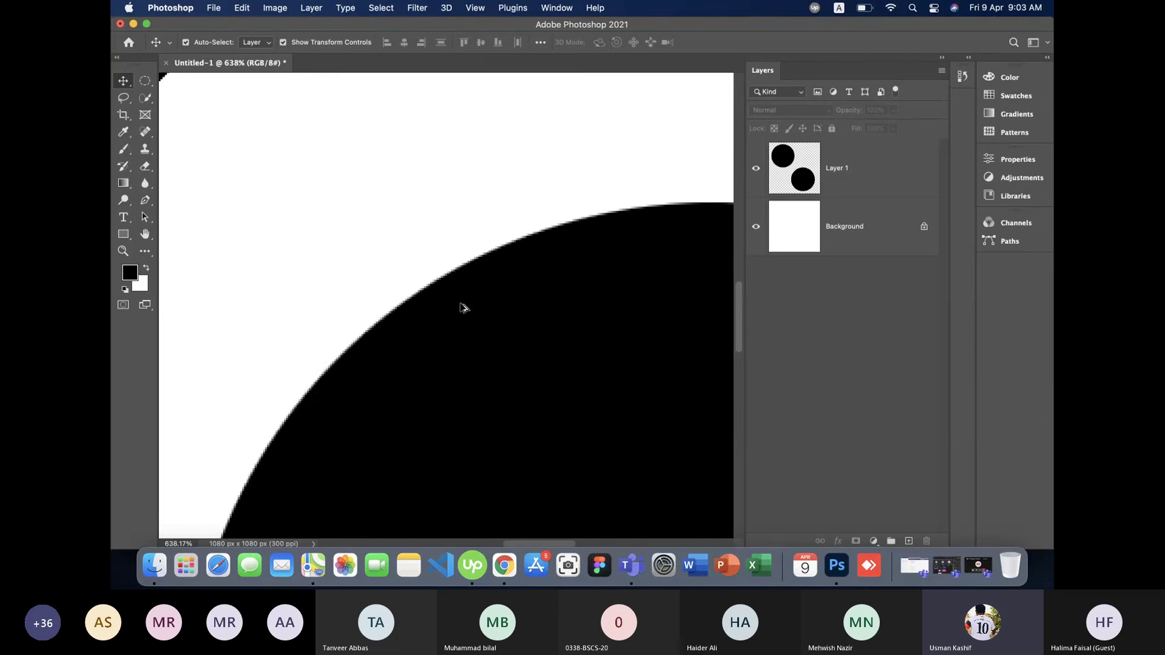
pyautogui.scroll(2, 464, 307)
pyautogui.scroll(1, 464, 307)
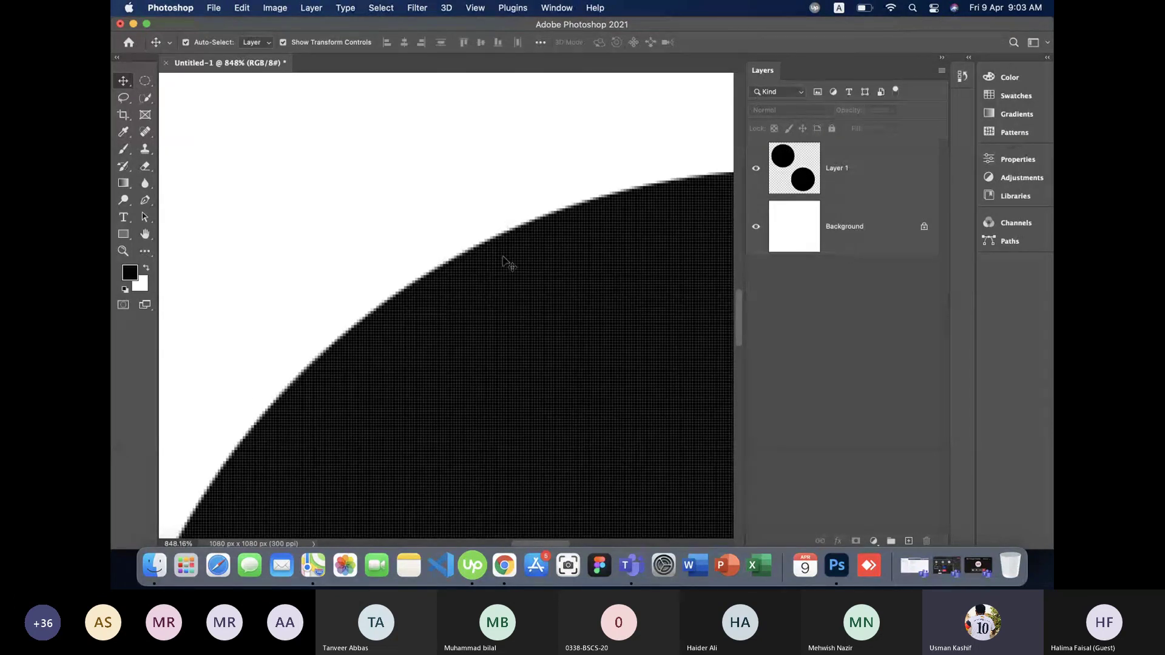
pyautogui.scroll(5, 390, 226)
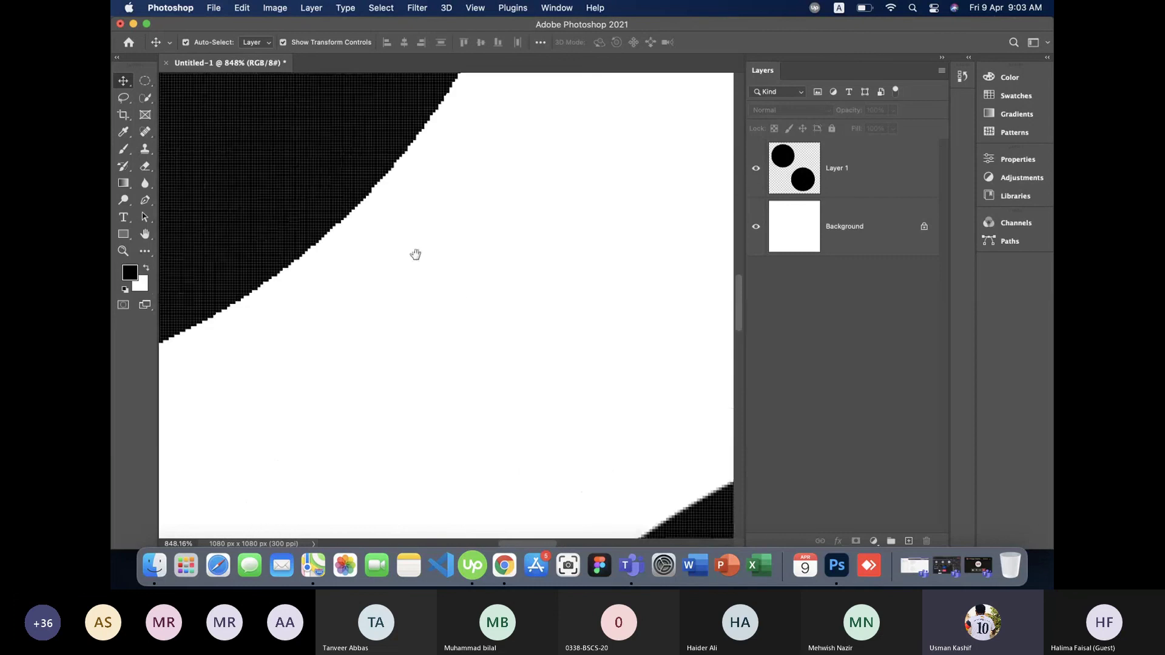
pyautogui.scroll(-3, 503, 350)
pyautogui.scroll(-3, 450, 268)
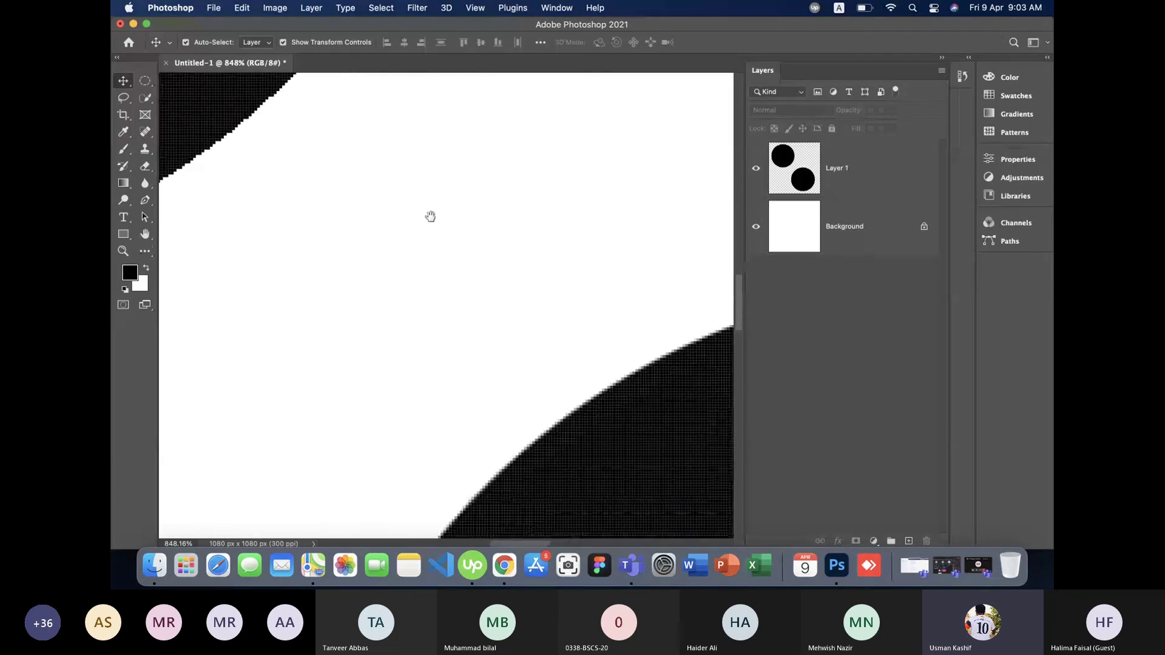
pyautogui.scroll(1, 429, 216)
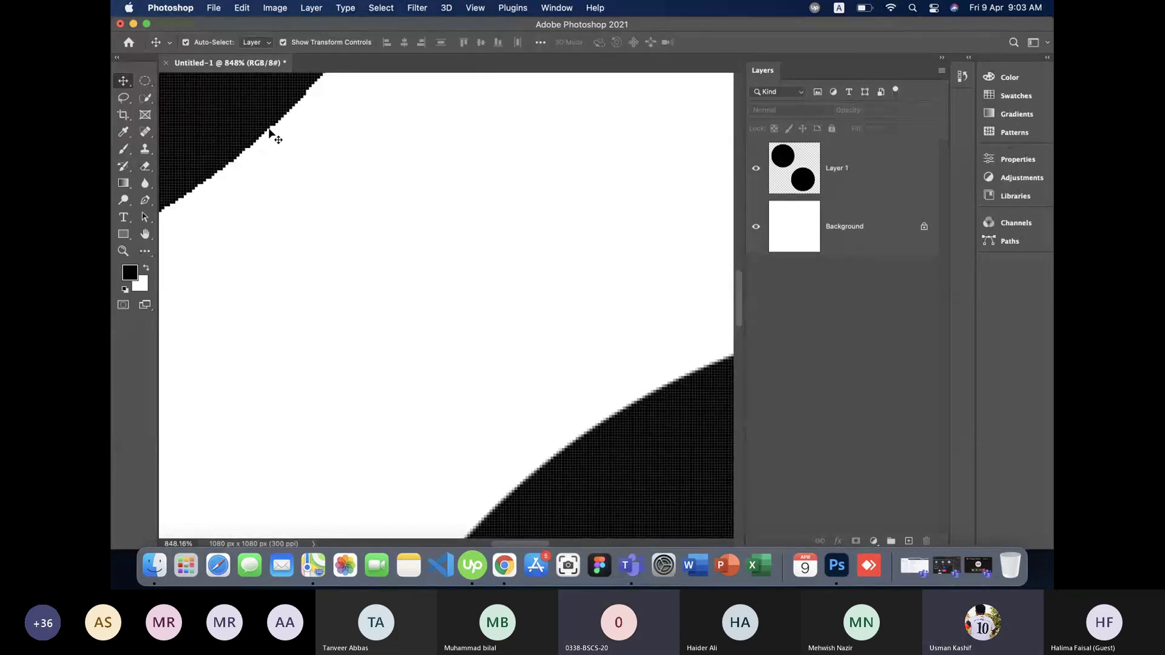
pyautogui.scroll(3, 519, 351)
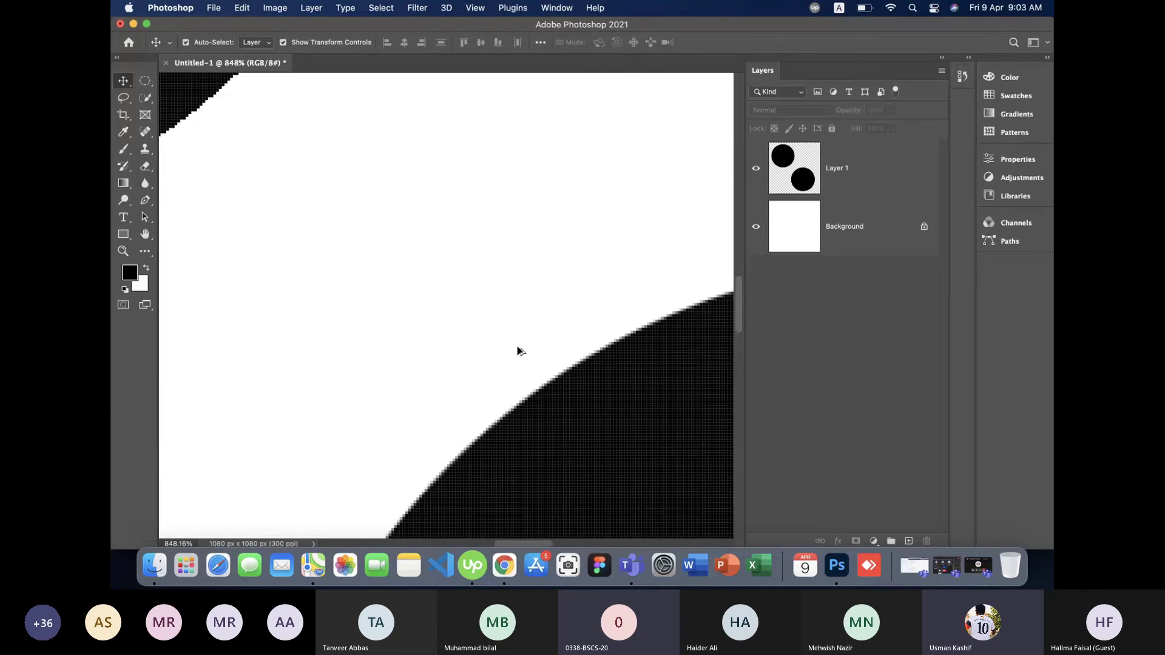
pyautogui.scroll(-10, 519, 350)
pyautogui.scroll(1, 453, 281)
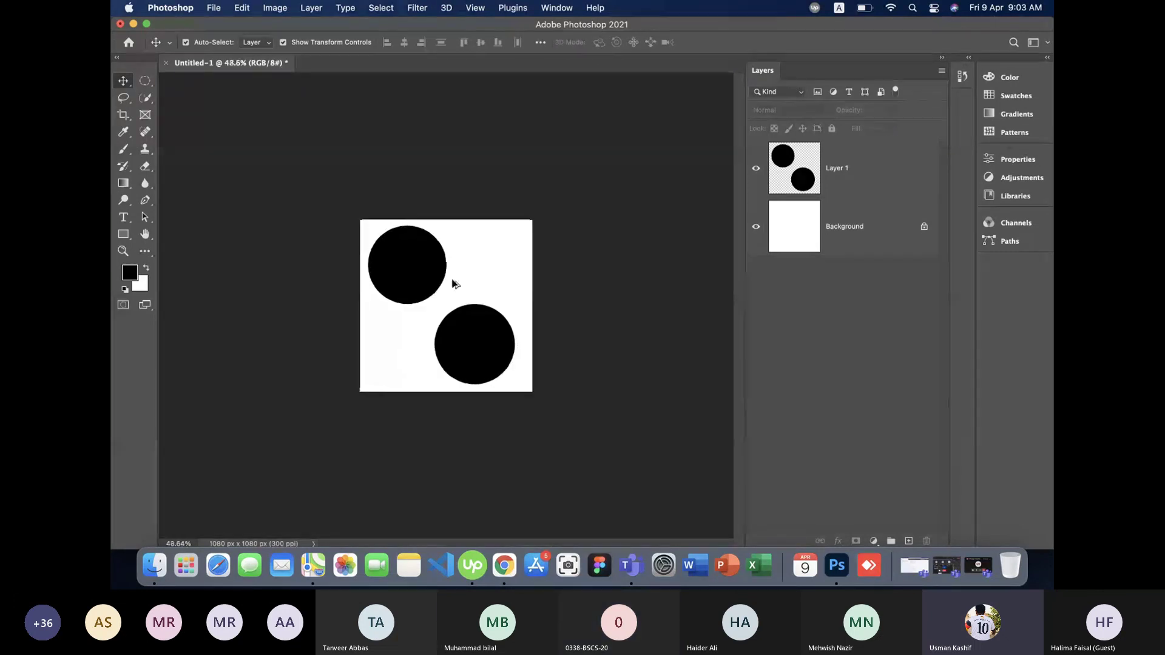
pyautogui.scroll(1, 453, 281)
pyautogui.scroll(1, 450, 291)
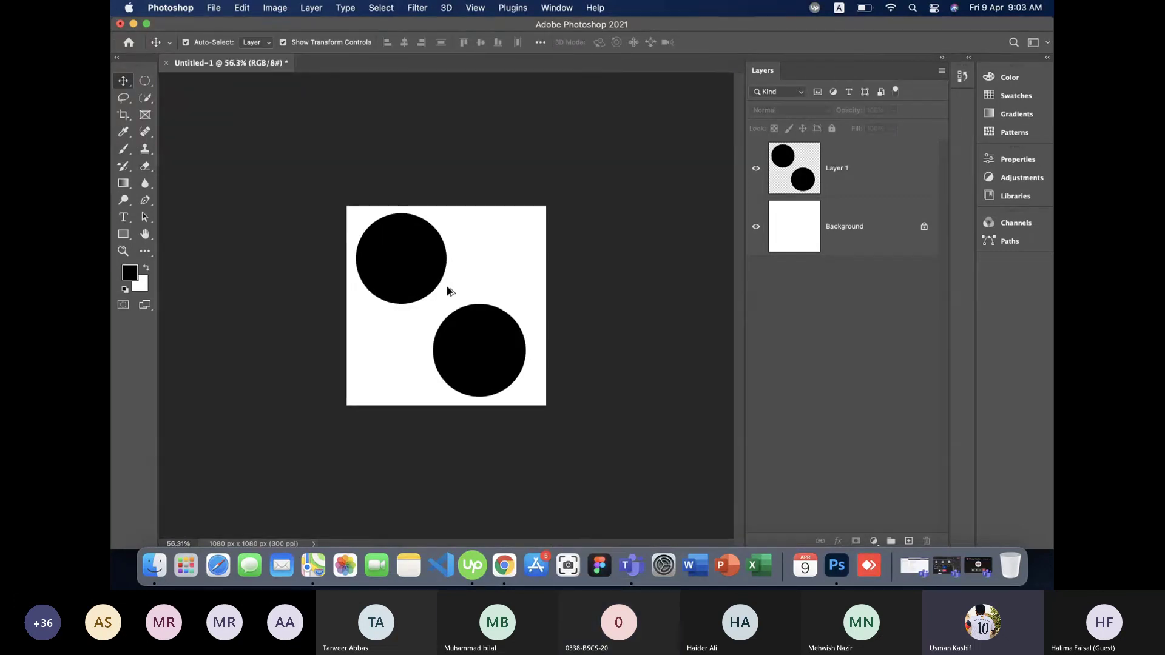
pyautogui.scroll(-1, 450, 291)
pyautogui.scroll(5, 449, 292)
pyautogui.scroll(-1, 447, 292)
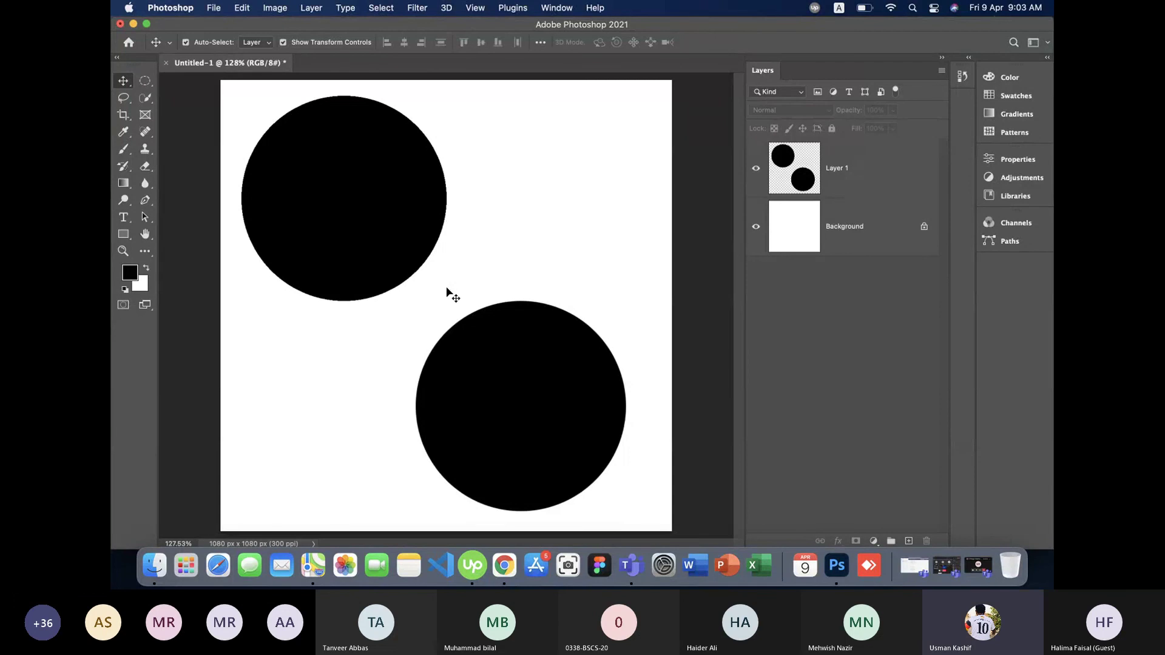
pyautogui.click(513, 364)
# Delete Layer 1 and switch to the Elliptical Marquee Tool.
pyautogui.press('Delete')
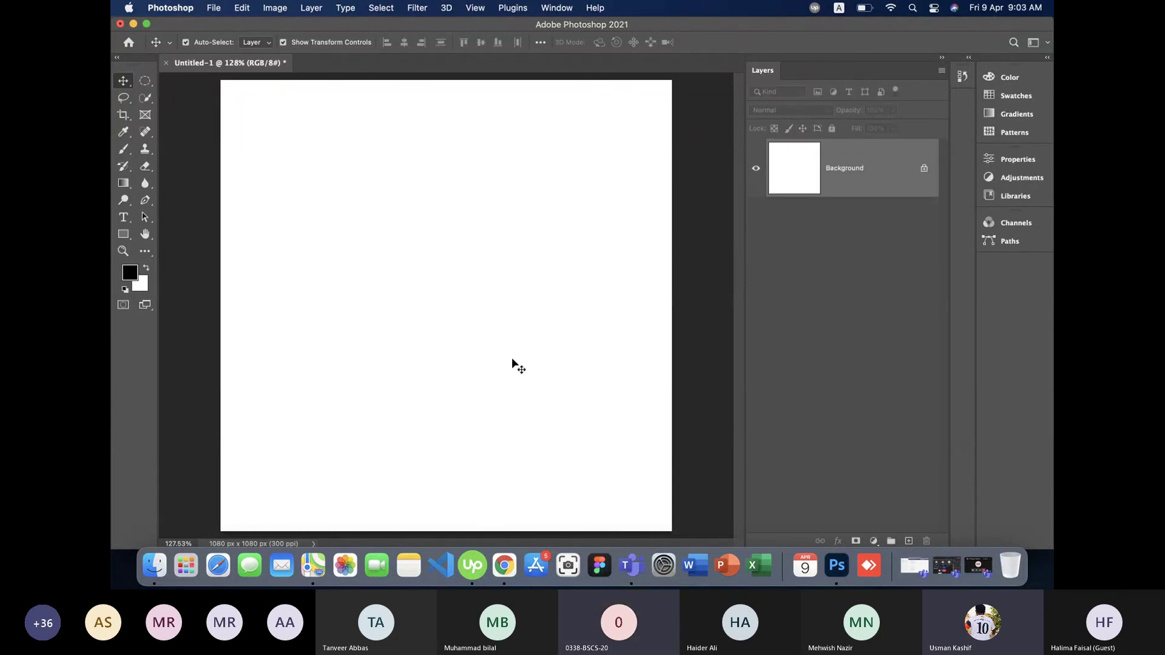
pyautogui.click(147, 80)
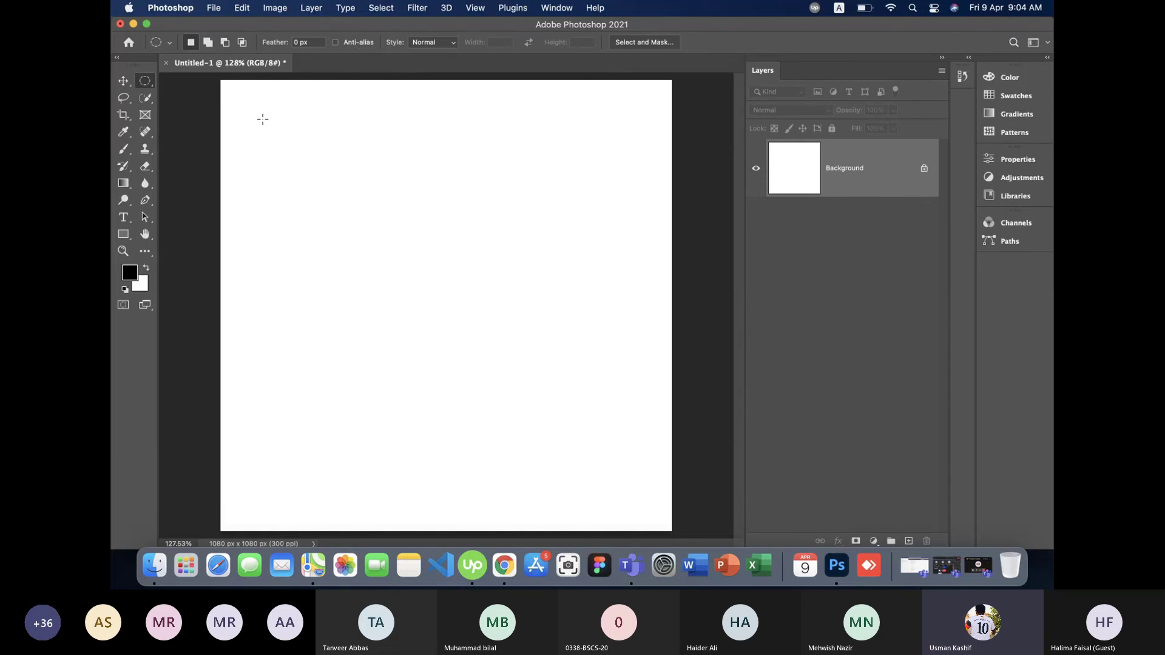
# Fill a large black circle near the canvas's top-left, then deselect.
pyautogui.moveTo(249, 101); pyautogui.dragTo(507, 391)
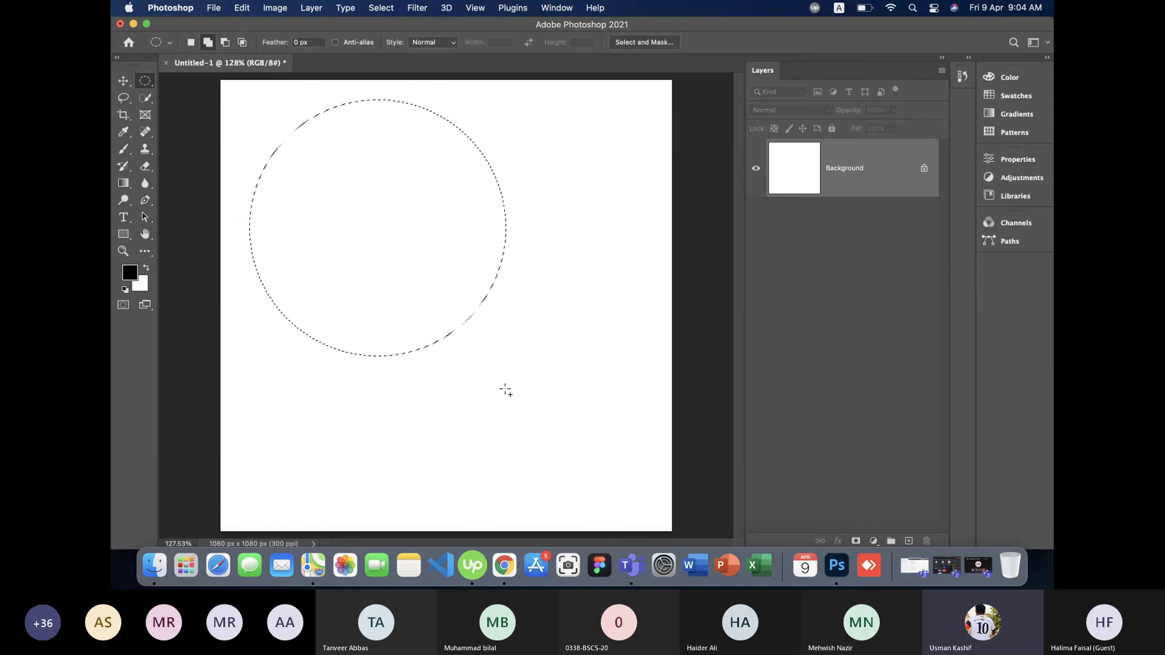
pyautogui.hotkey('alt', 'BackSpace')
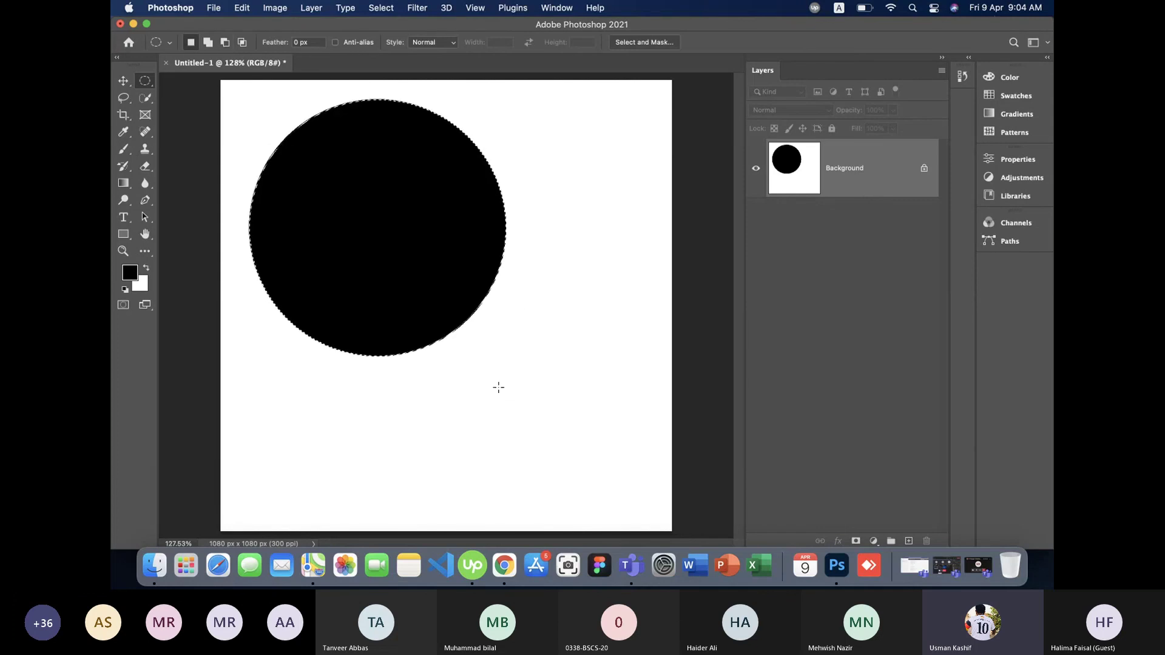
pyautogui.press('super+d')
# Fill a smaller black circle toward the lower right, deselect, and scroll to compare edges.
pyautogui.moveTo(501, 335); pyautogui.dragTo(624, 457)
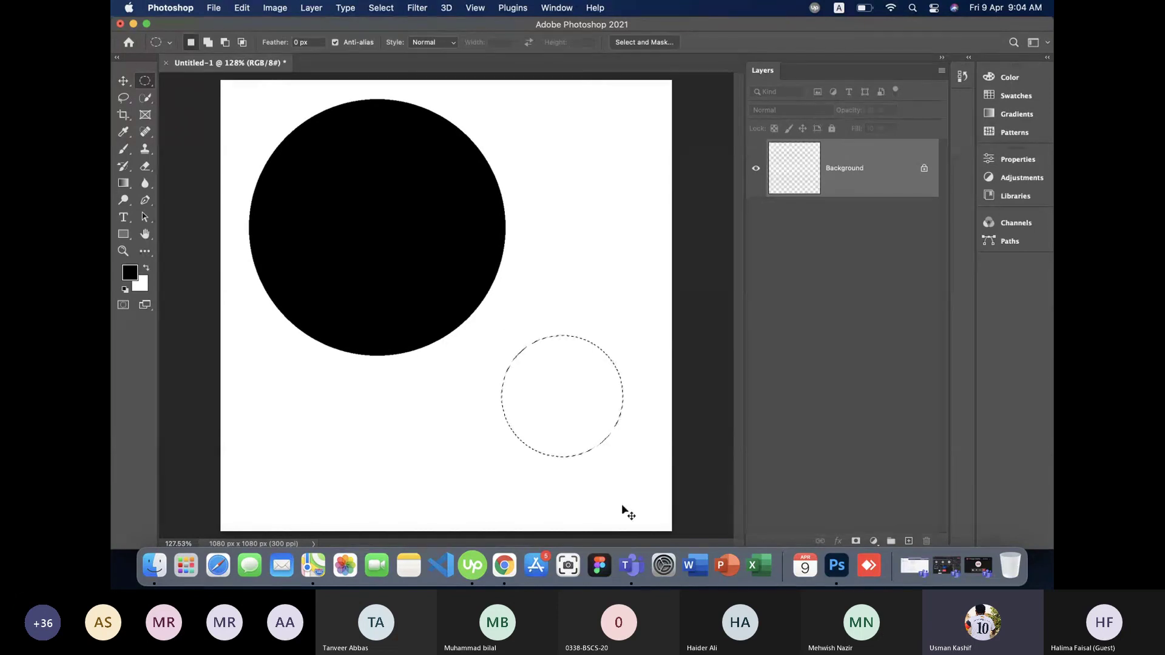
pyautogui.hotkey('alt', 'BackSpace')
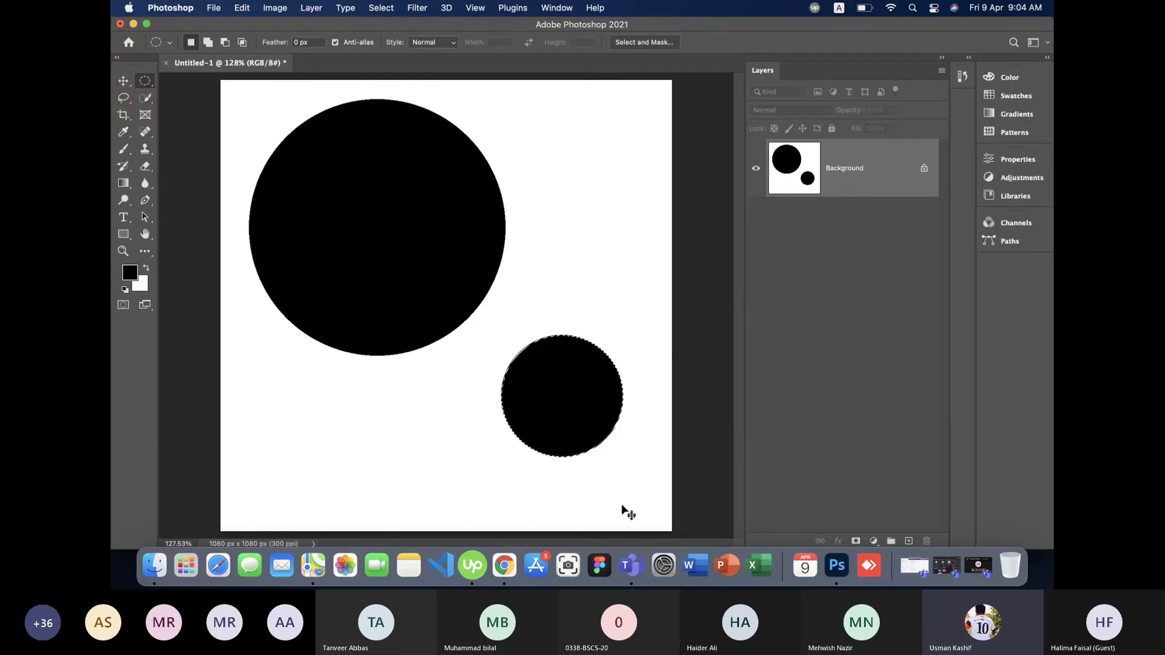
pyautogui.press('super+d')
pyautogui.scroll(-3, 469, 318)
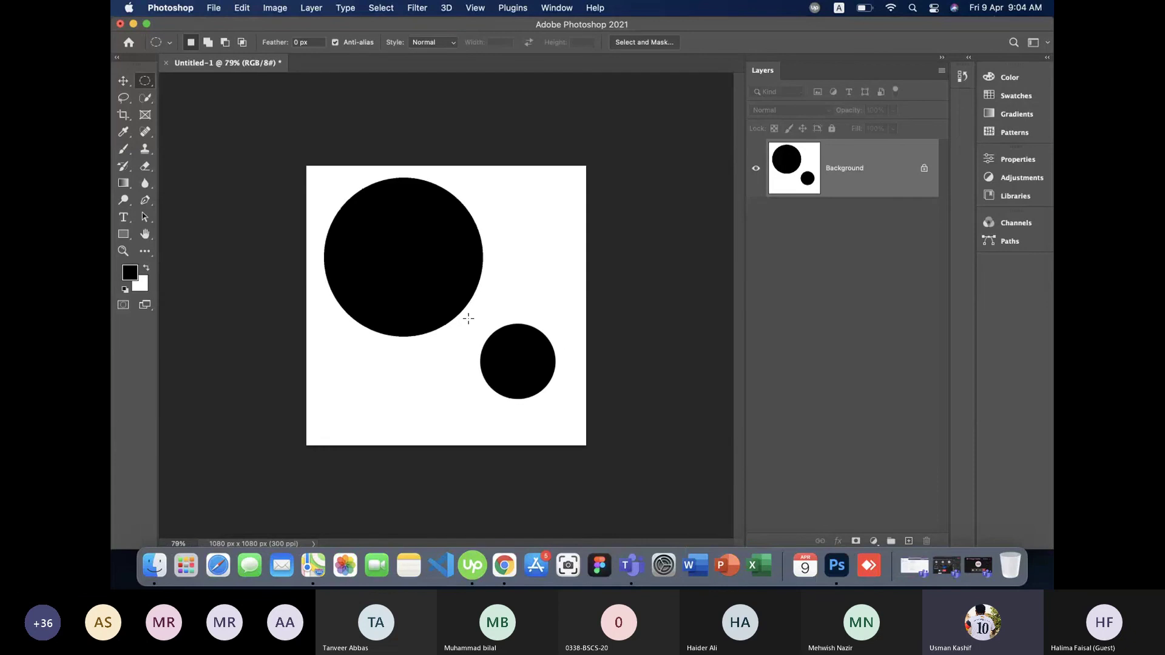
pyautogui.scroll(2, 469, 318)
pyautogui.scroll(10, 468, 318)
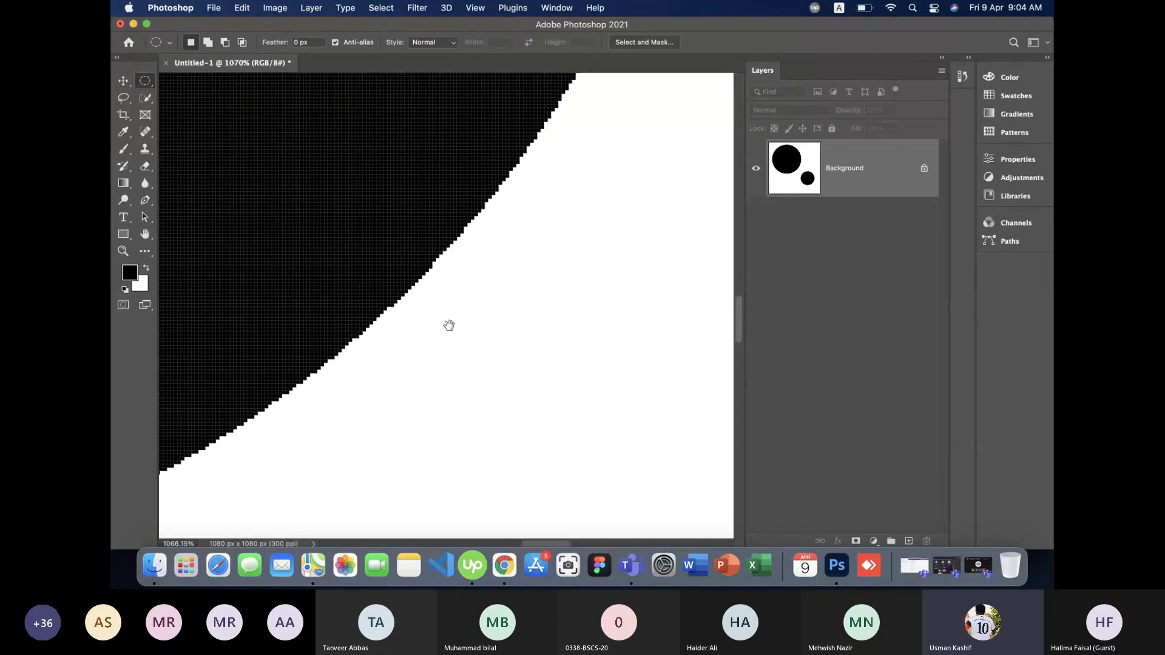
pyautogui.scroll(-5, 449, 324)
pyautogui.hscroll(5, 449, 325)
pyautogui.hscroll(2, 442, 337)
pyautogui.scroll(3, 474, 341)
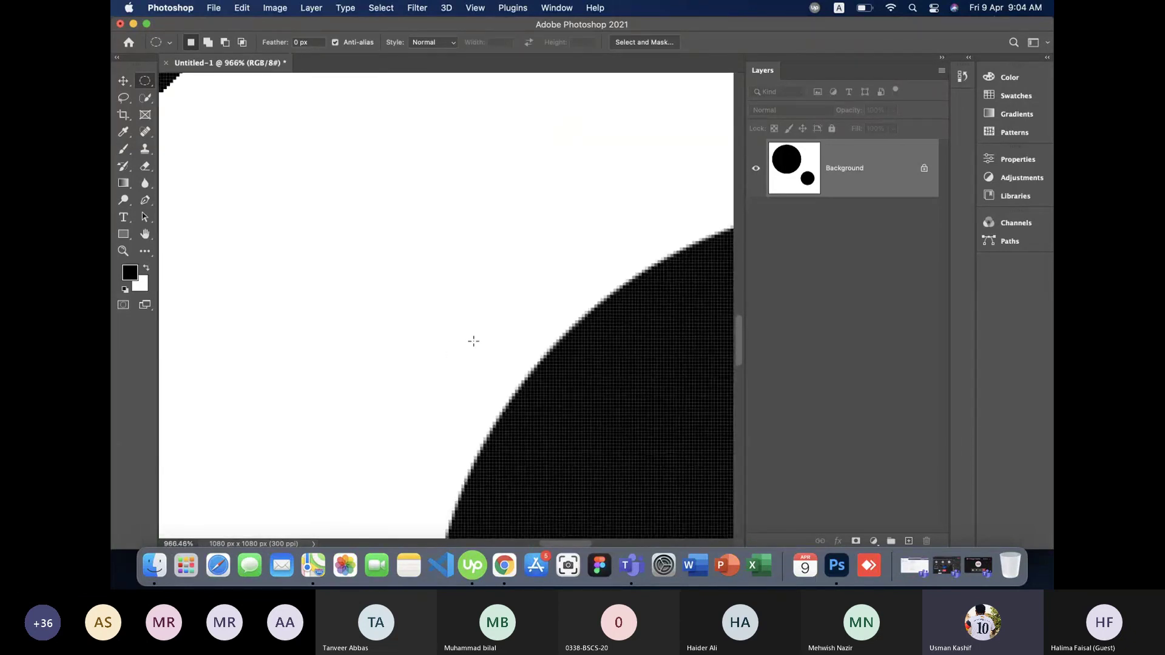
pyautogui.hscroll(-3, 473, 341)
pyautogui.scroll(-10, 478, 341)
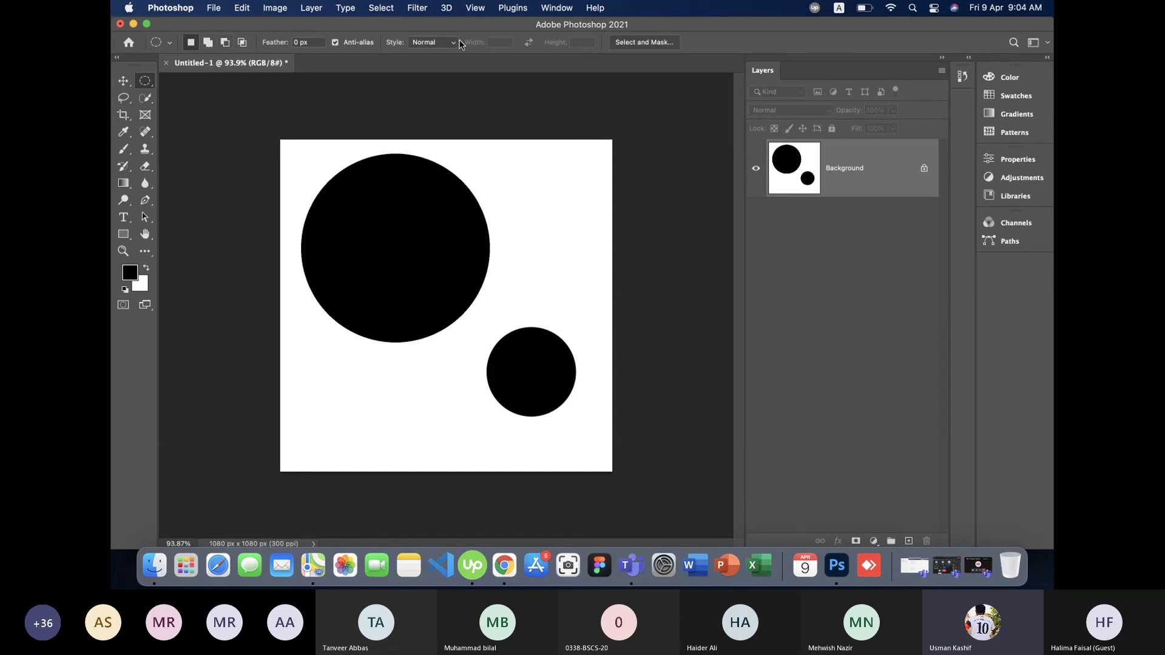
# Keep the Normal style and toggle between rectangular and elliptical marquee tools.
pyautogui.click(424, 42)
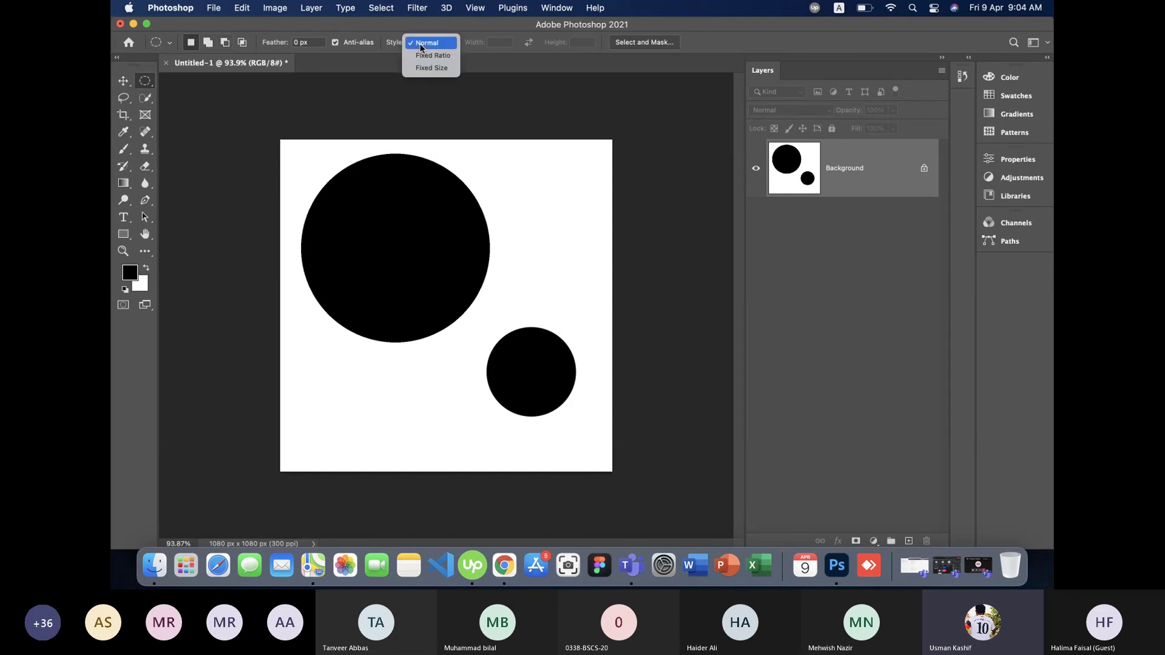
pyautogui.click(386, 60)
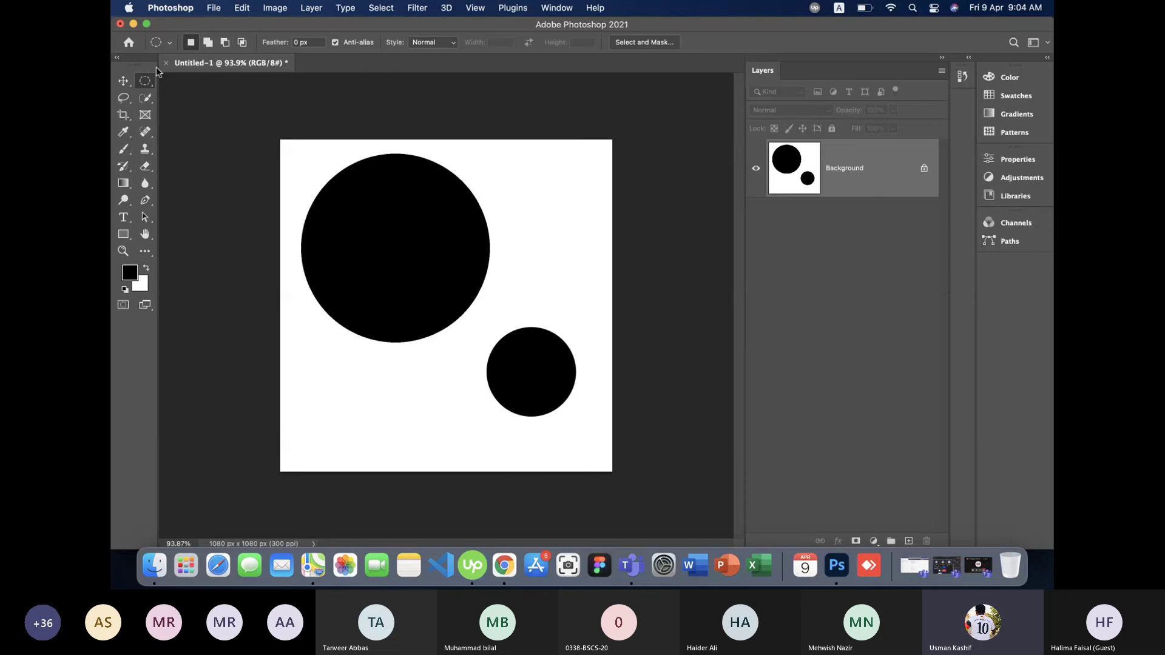
pyautogui.rightClick(146, 85)
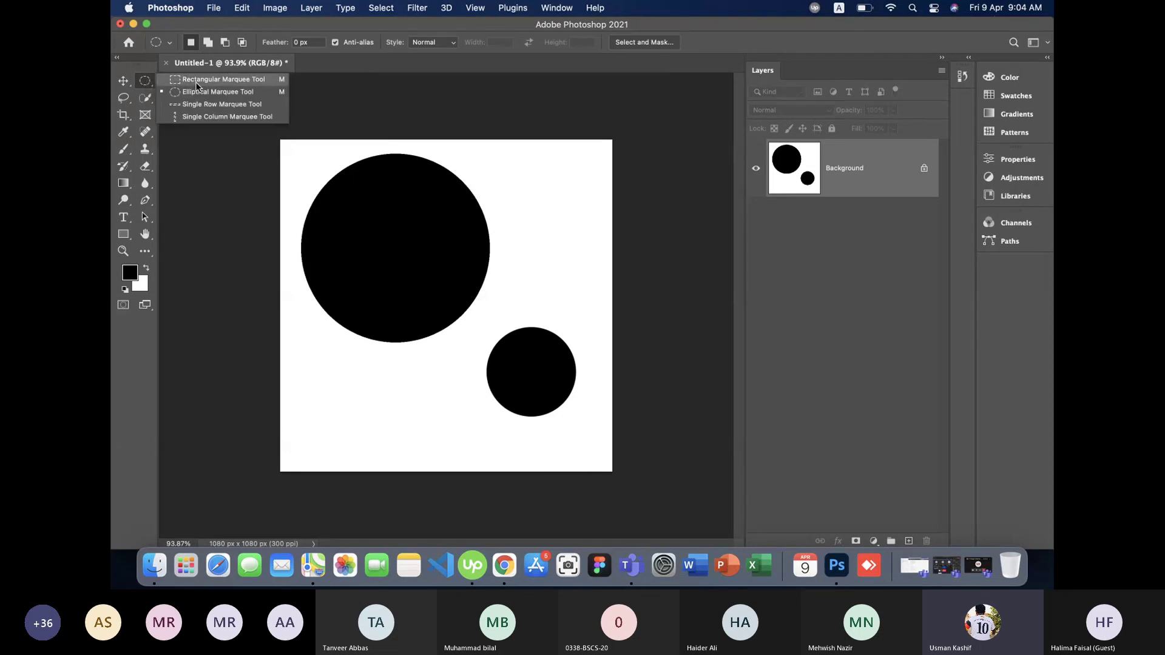
pyautogui.click(196, 85)
pyautogui.rightClick(143, 84)
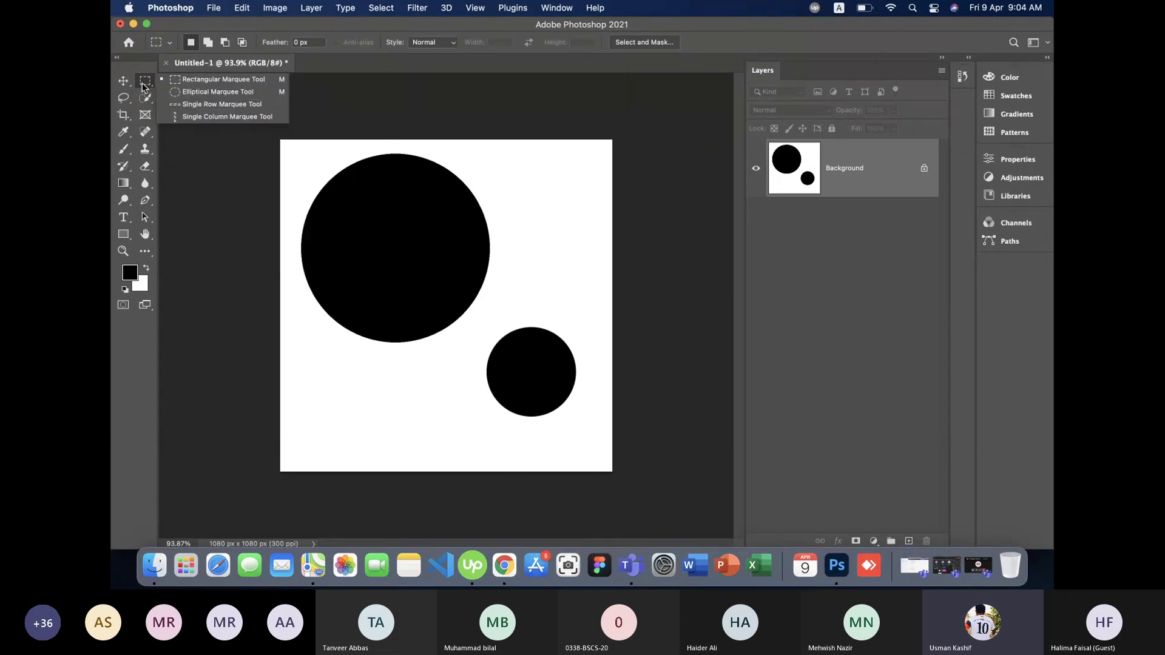
pyautogui.click(185, 94)
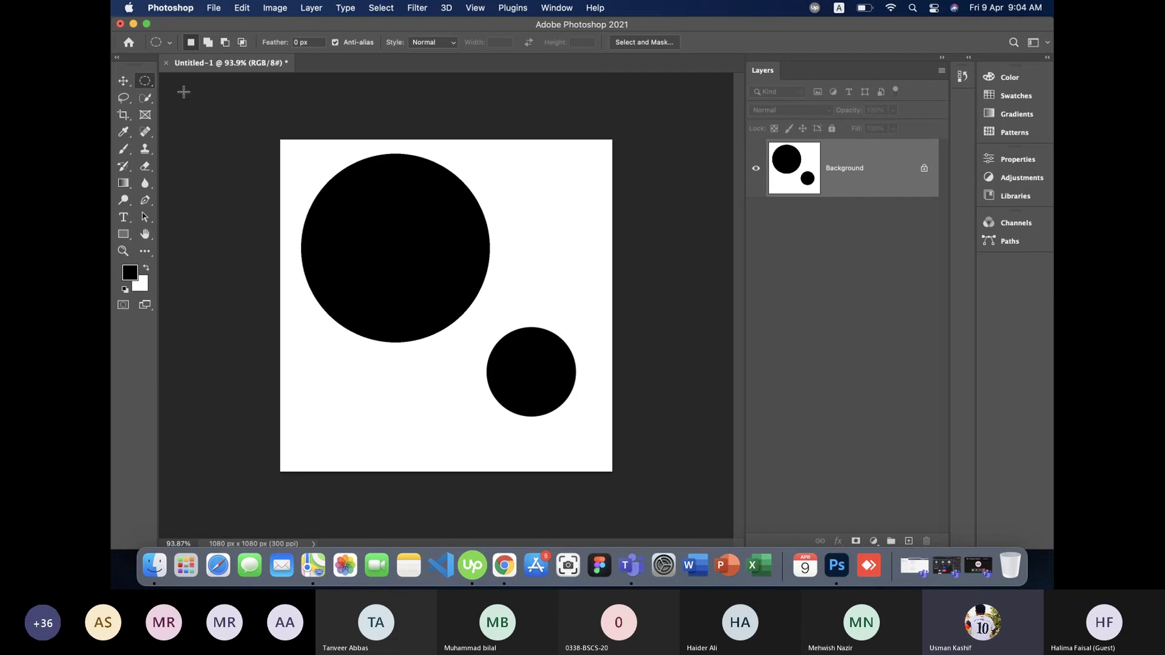
# Switch to Rectangular Marquee, select an area at the upper right, then deselect.
pyautogui.rightClick(150, 82)
pyautogui.click(217, 82)
pyautogui.moveTo(491, 165); pyautogui.dragTo(583, 211)
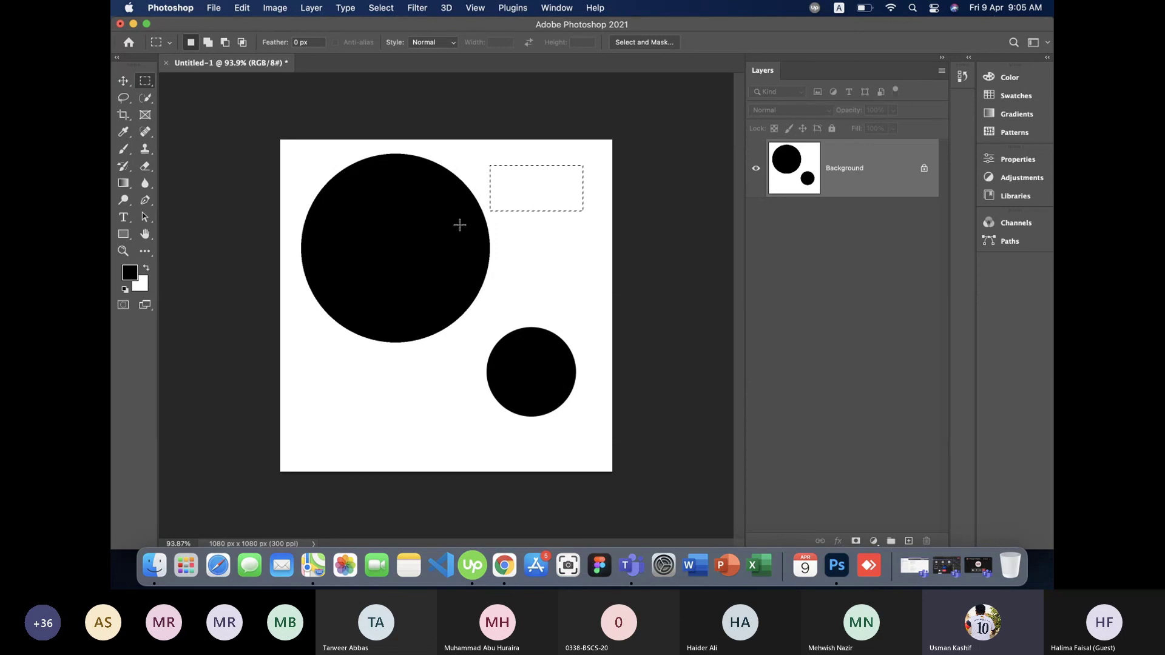
pyautogui.press('super+d')
pyautogui.rightClick(146, 81)
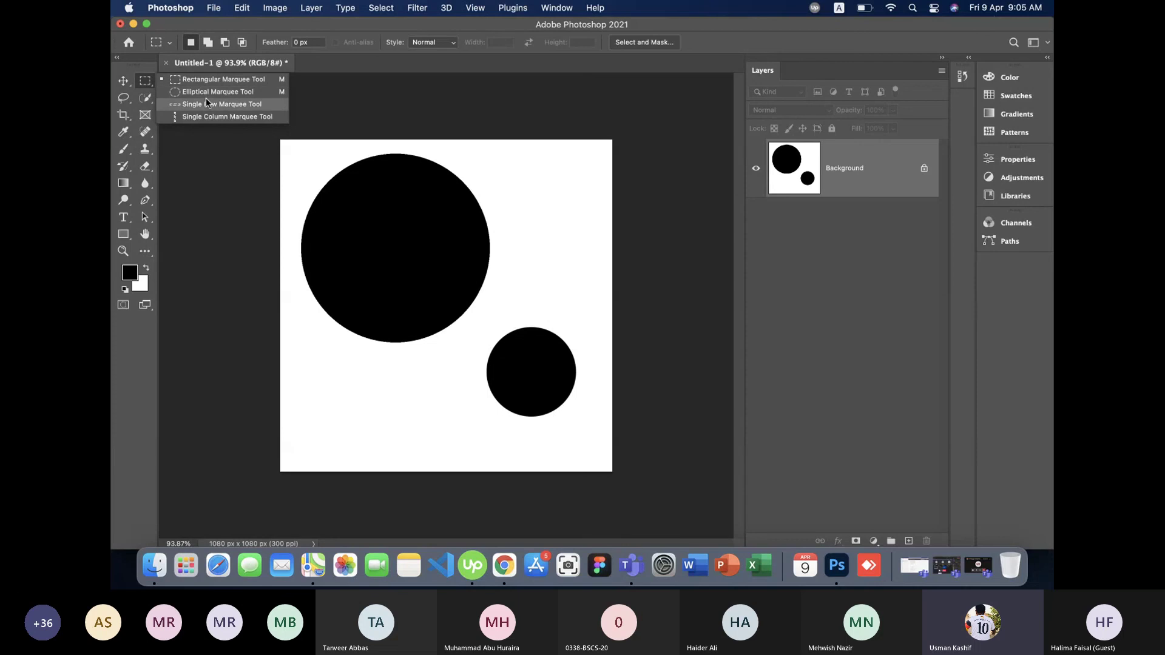
# Clear the two circles by filling the whole canvas with black, then with white.
pyautogui.click(124, 81)
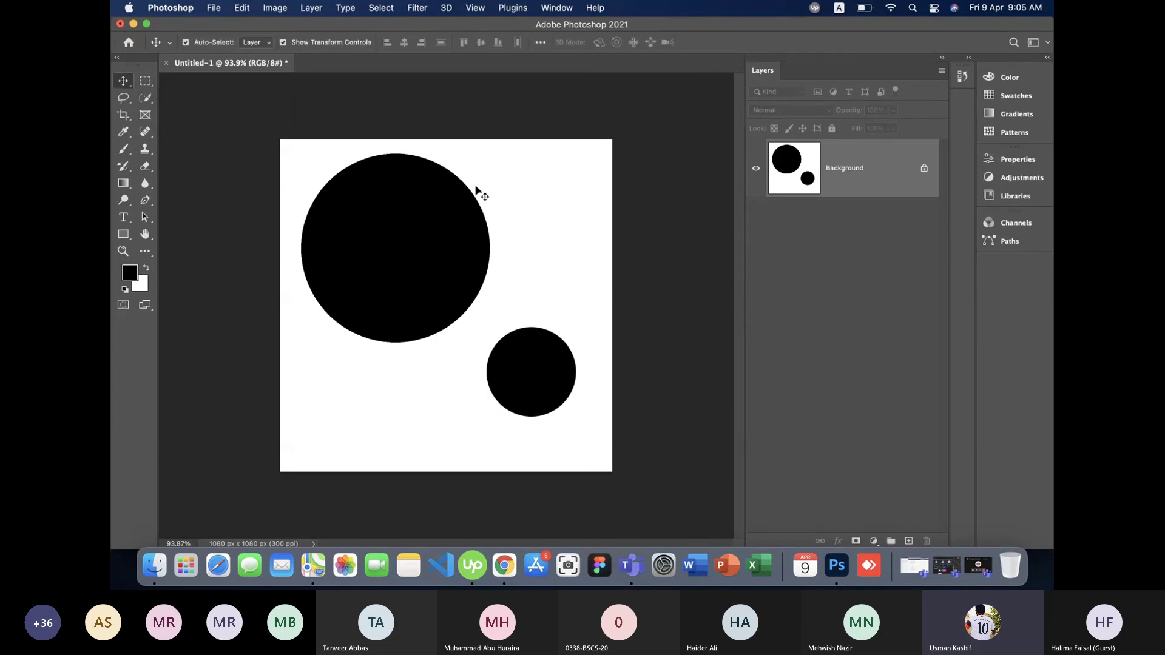
pyautogui.hotkey('alt', 'BackSpace')
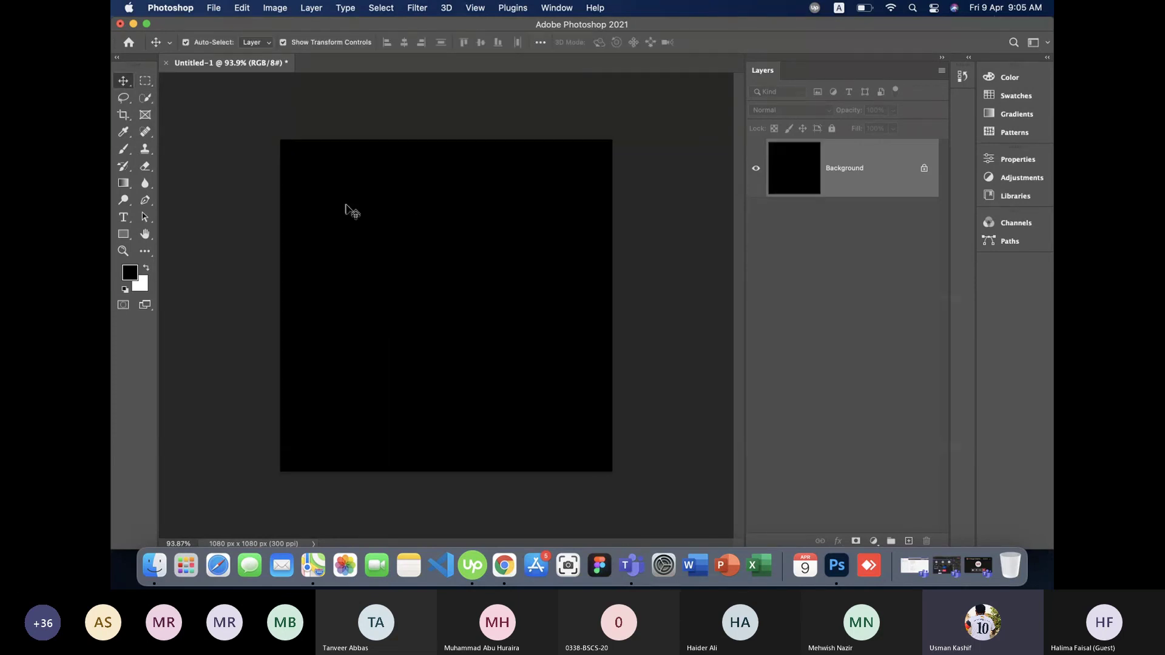
pyautogui.hotkey('ctrl', 'BackSpace')
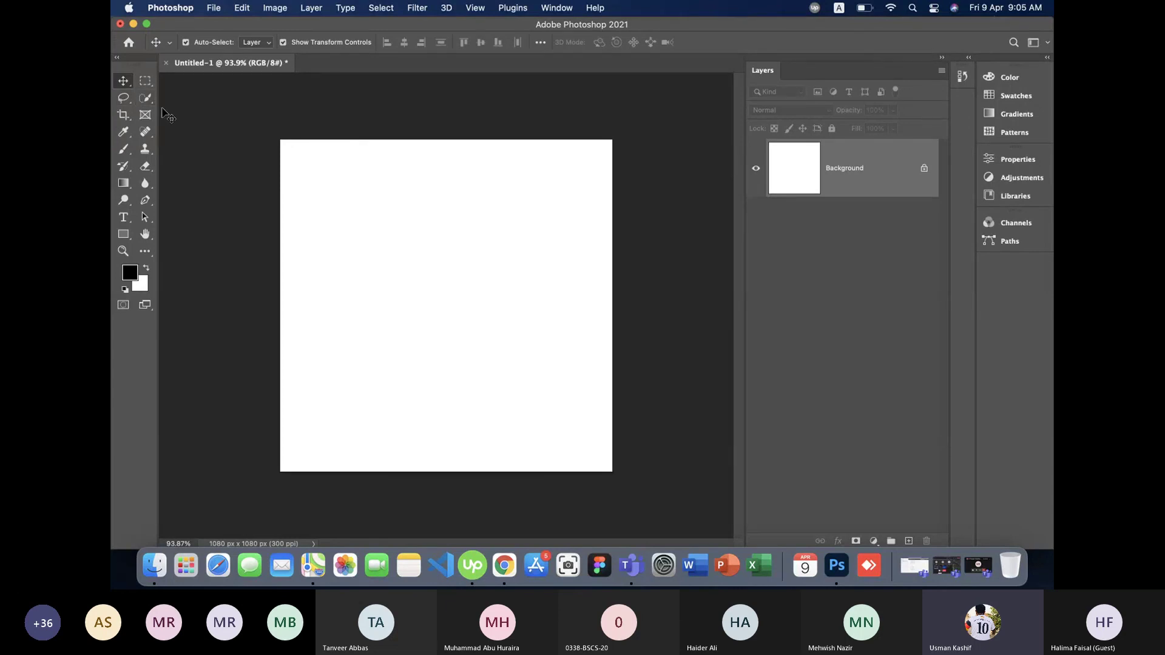
# Try the Lasso, Polygonal Lasso and Magnetic Lasso tools, ending on the Rectangular Marquee tool.
pyautogui.click(124, 98)
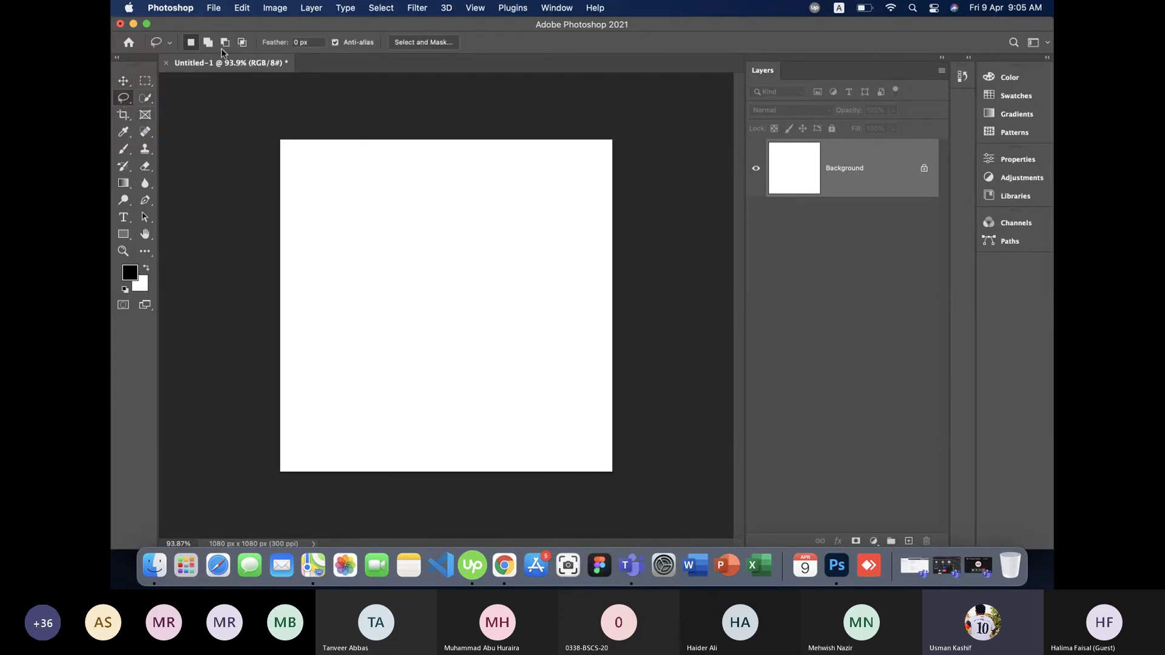
pyautogui.rightClick(125, 98)
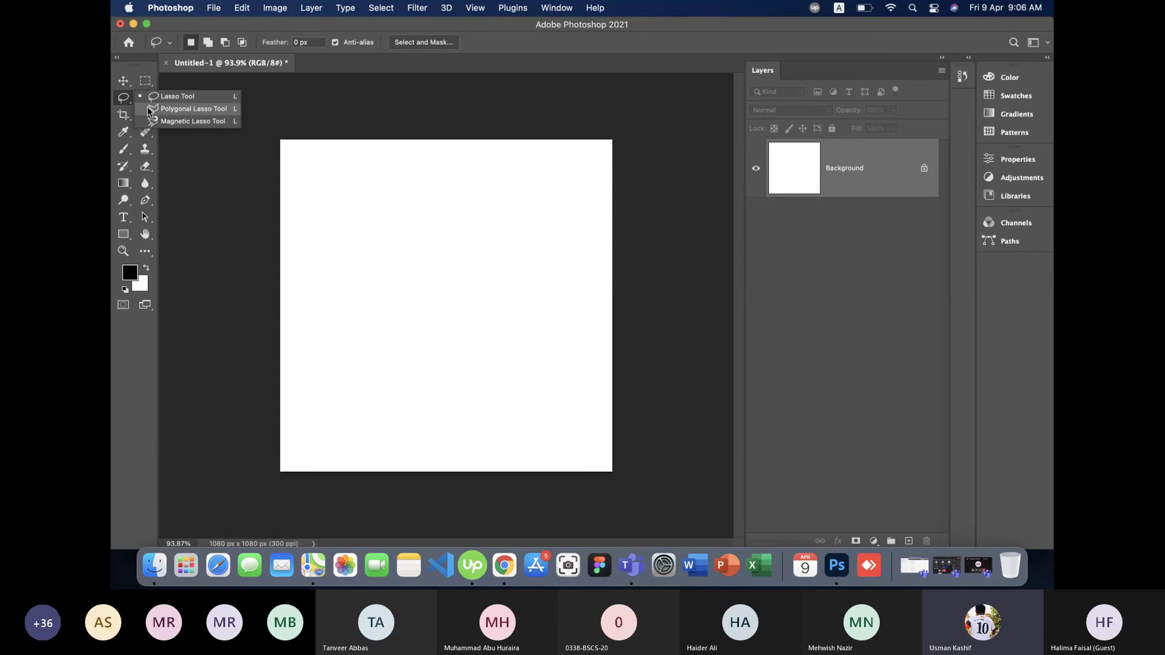
pyautogui.click(150, 110)
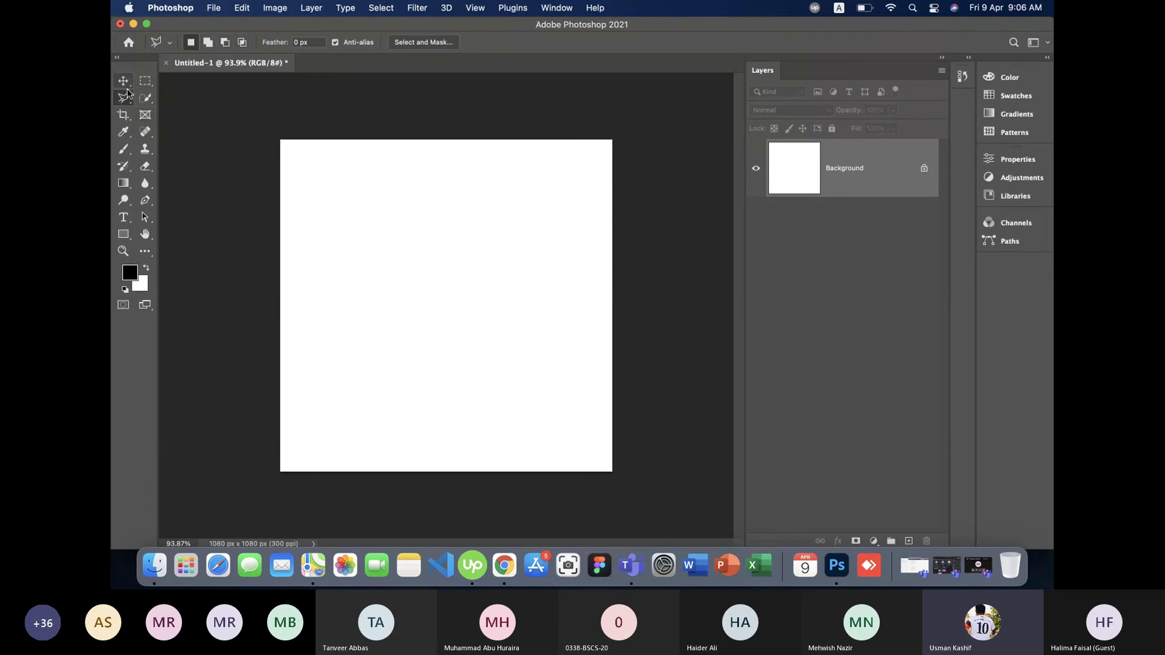
pyautogui.hotkey('shift', 'l')
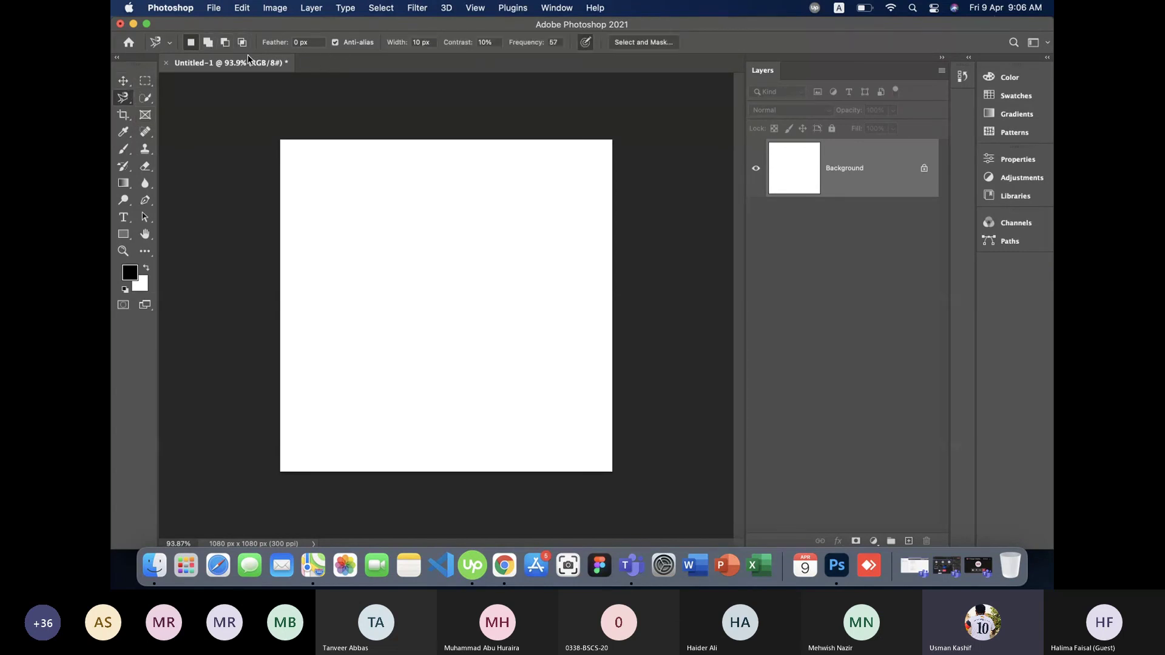
pyautogui.click(123, 81)
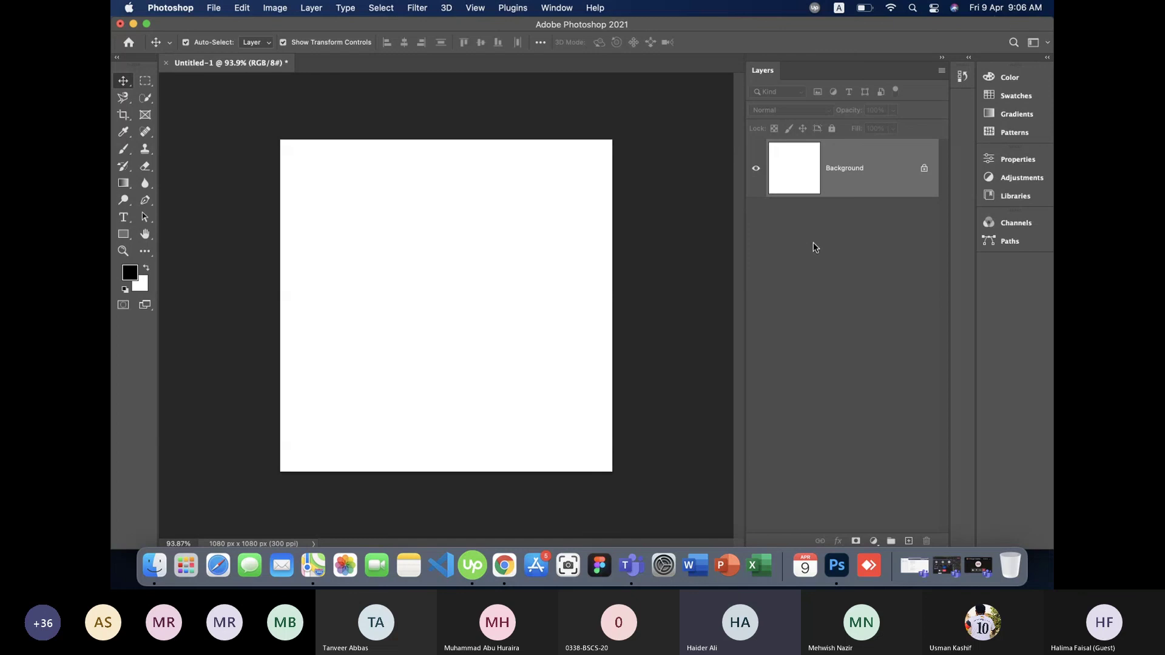
pyautogui.click(146, 82)
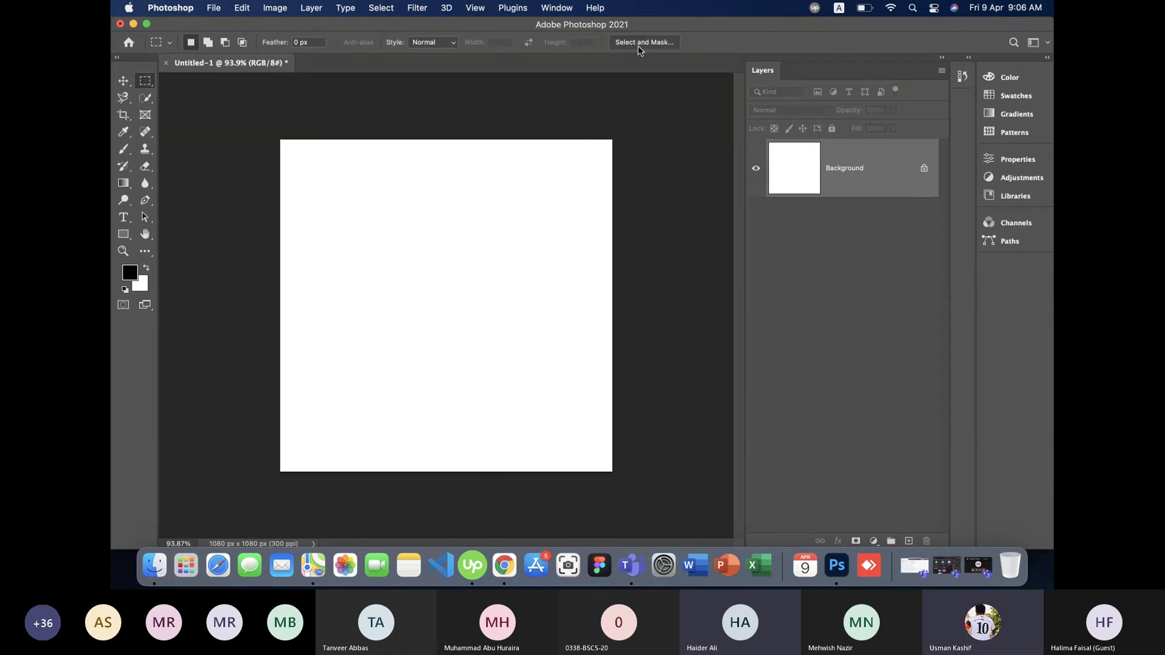
pyautogui.click(638, 43)
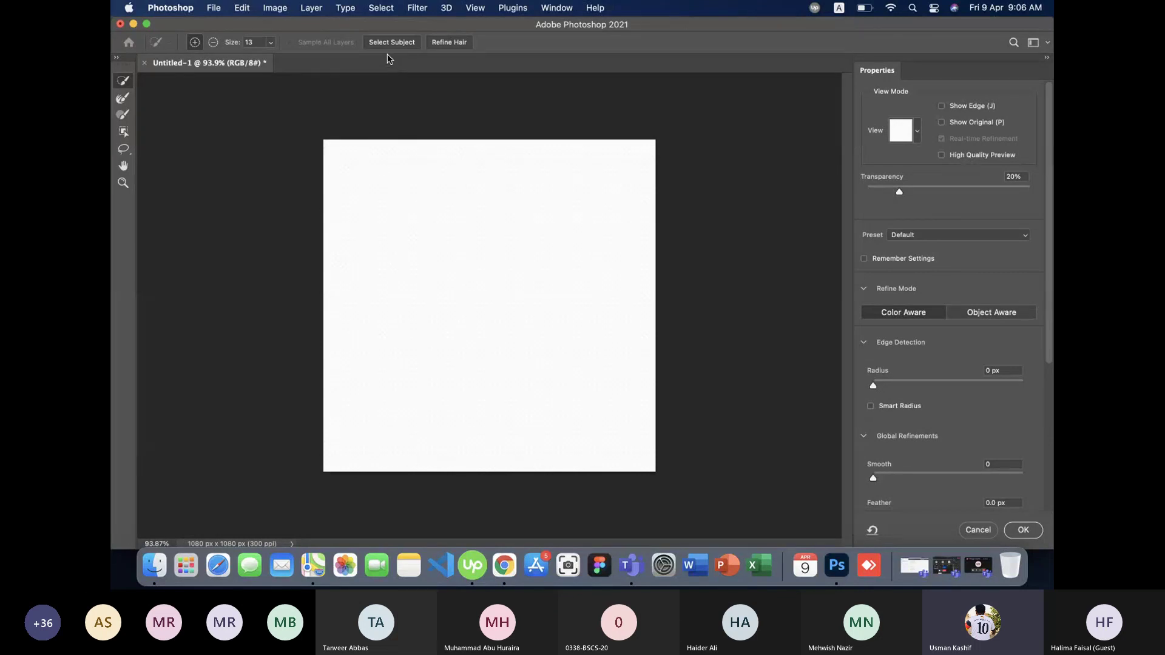
pyautogui.press('Escape')
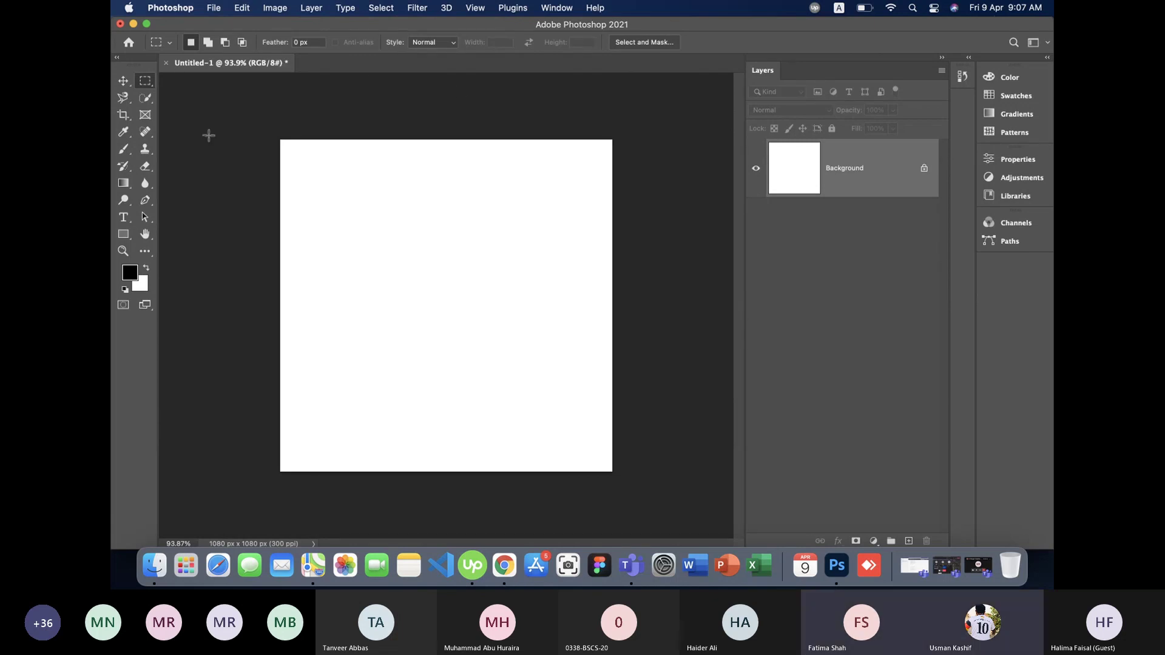
# Draw a square selection near the top-left, add a new layer, and fill it black.
pyautogui.moveTo(296, 153); pyautogui.dragTo(390, 242)
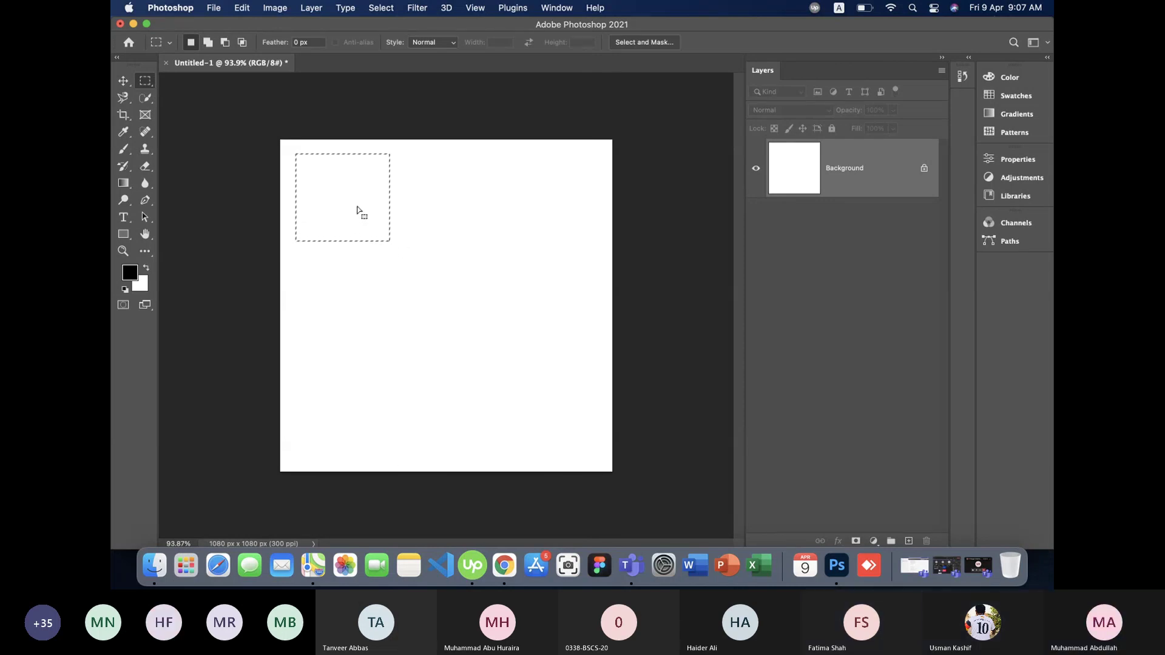
pyautogui.moveTo(357, 209)
pyautogui.mouseDown()
pyautogui.moveTo(359, 248)
pyautogui.moveTo(563, 200)
pyautogui.moveTo(333, 189)
pyautogui.moveTo(344, 198)
pyautogui.mouseUp()
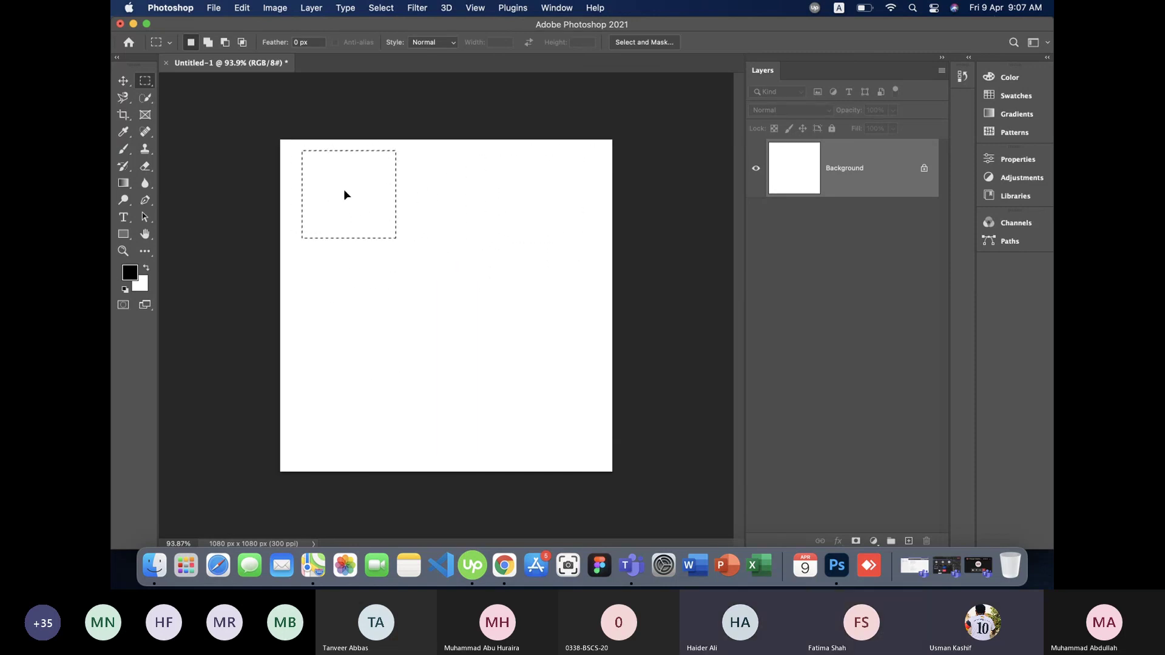
pyautogui.click(908, 540)
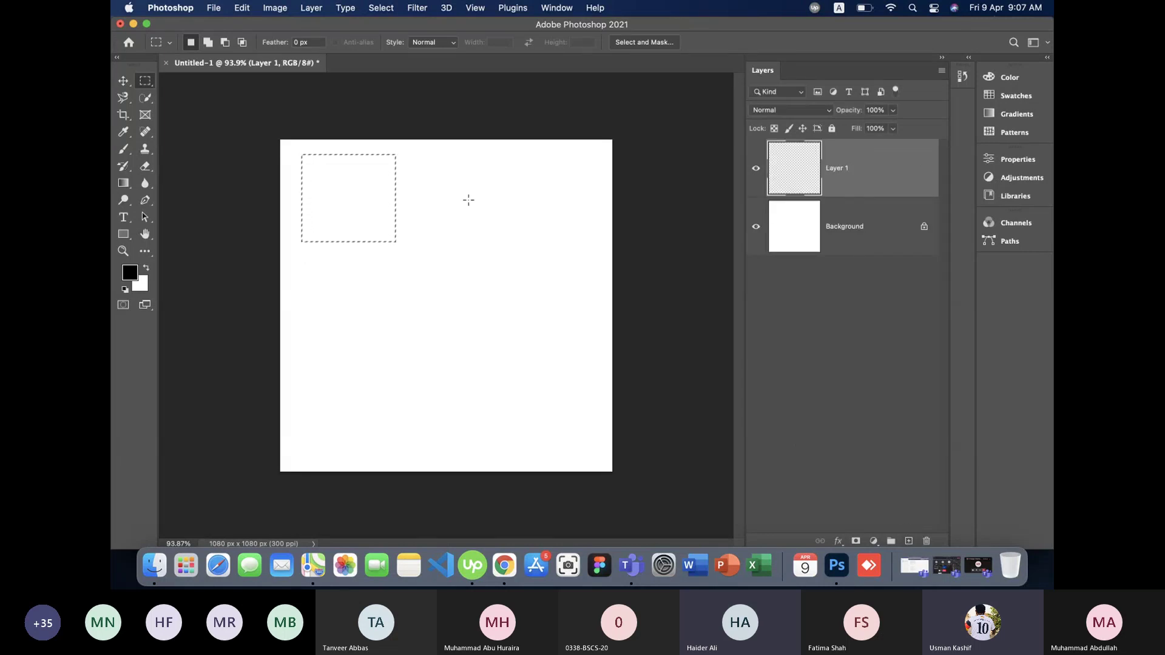
pyautogui.hotkey('alt', 'BackSpace')
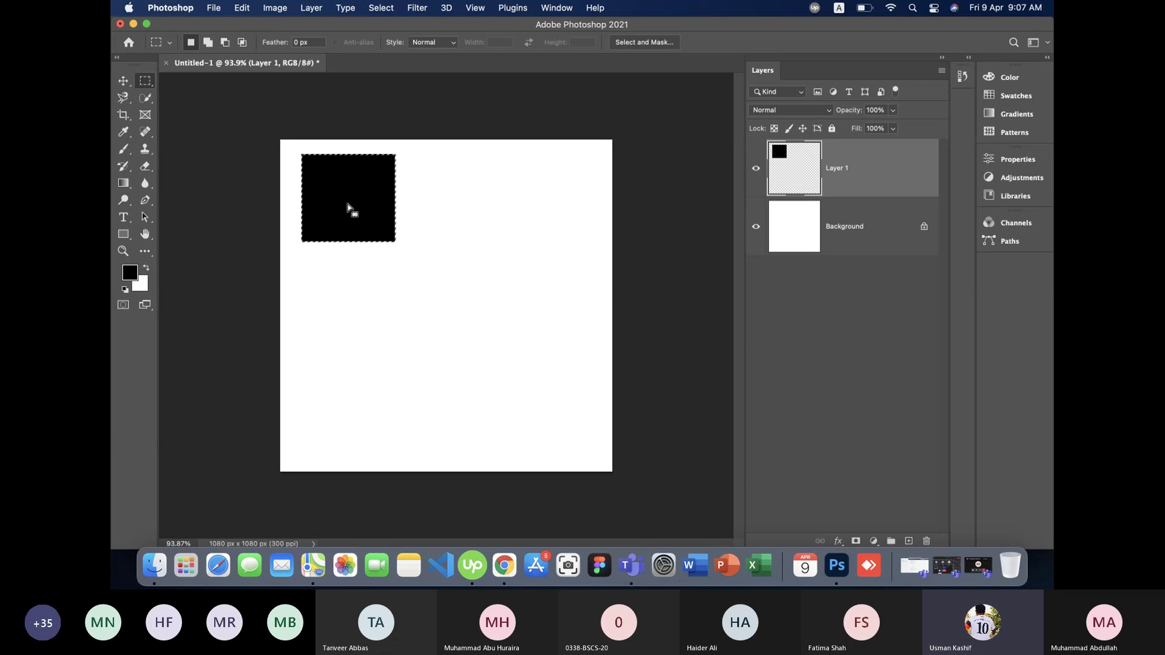
# Add more black squares at the lower-middle, upper-right and lower-left of the canvas.
pyautogui.moveTo(353, 215)
pyautogui.mouseDown()
pyautogui.moveTo(487, 280)
pyautogui.moveTo(492, 299)
pyautogui.moveTo(452, 385)
pyautogui.mouseUp()
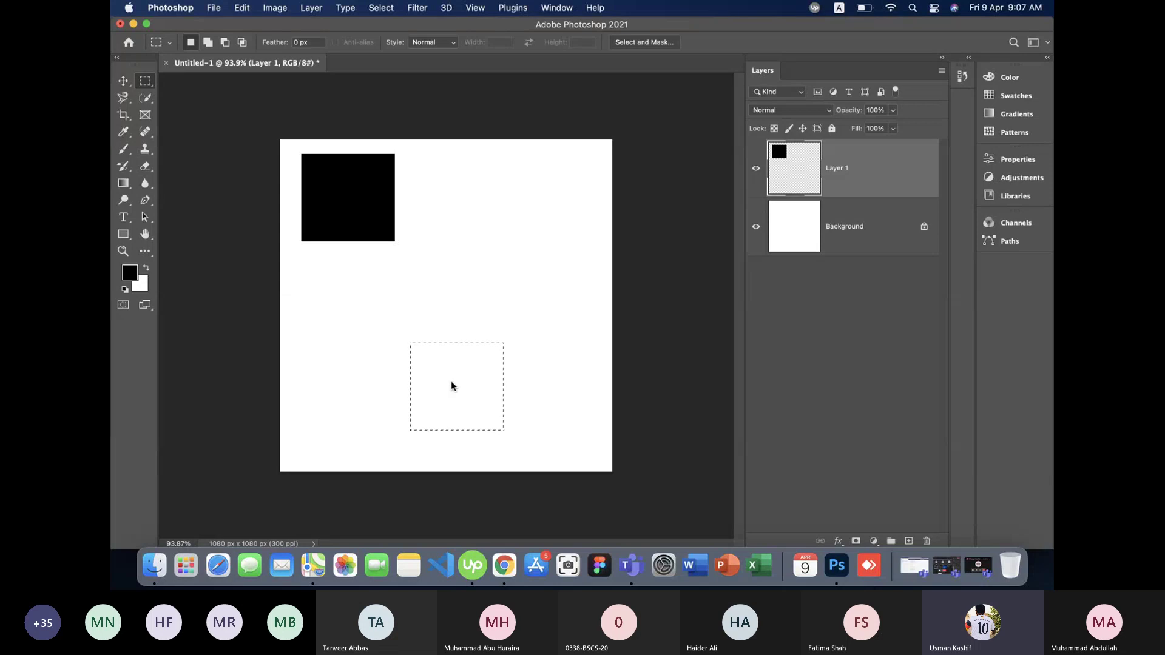
pyautogui.hotkey('alt', 'BackSpace')
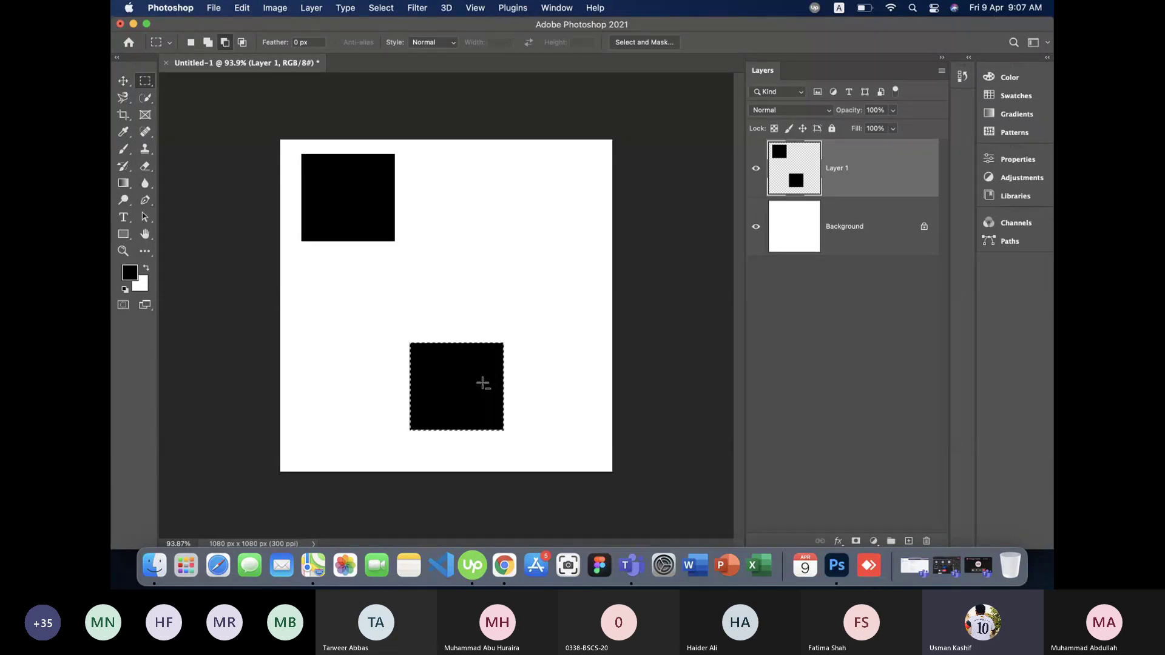
pyautogui.moveTo(471, 402)
pyautogui.mouseDown()
pyautogui.moveTo(461, 259)
pyautogui.moveTo(537, 223)
pyautogui.moveTo(349, 402)
pyautogui.mouseUp()
pyautogui.hotkey('alt', 'BackSpace')
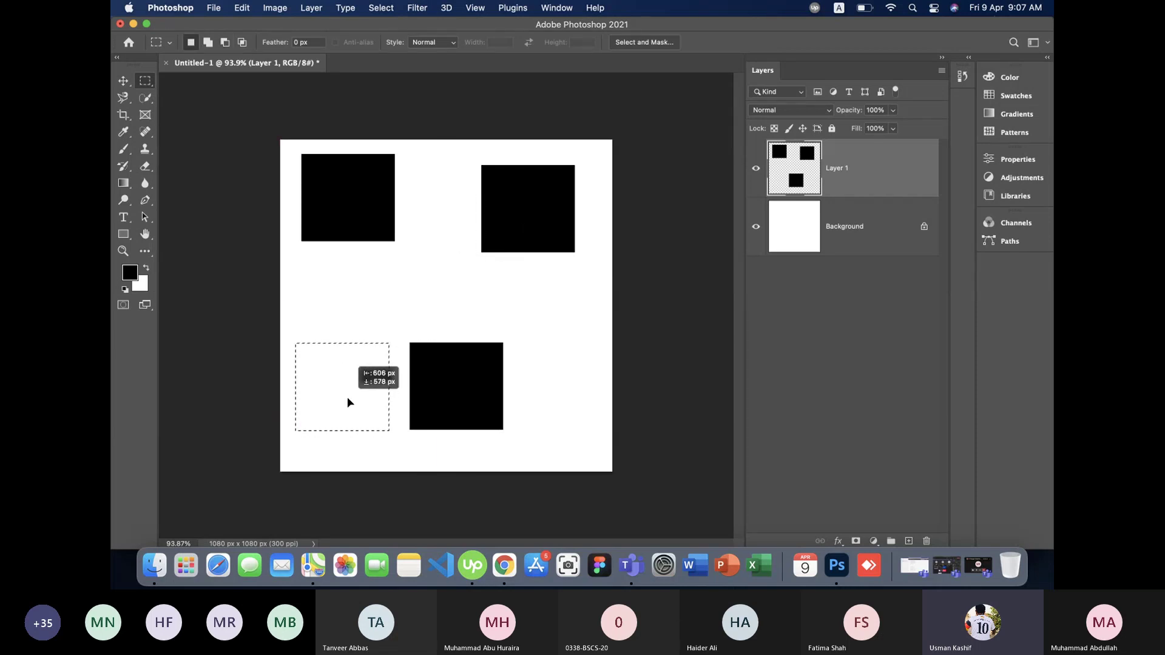
pyautogui.hotkey('alt', 'BackSpace')
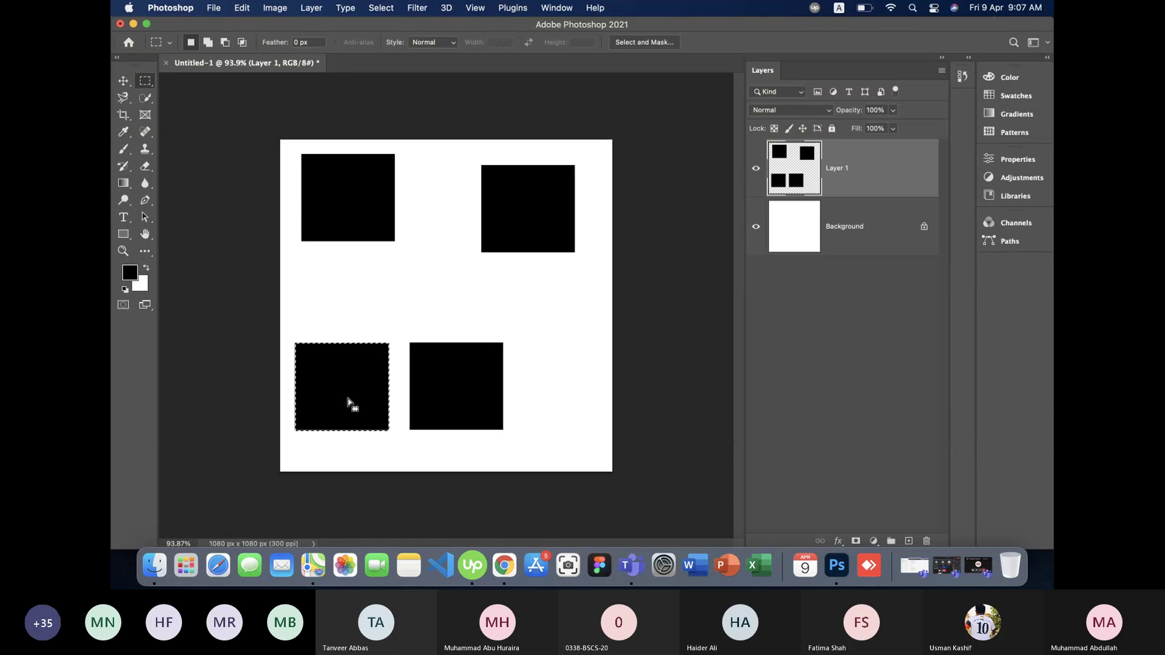
# Undo the black squares, leaving Layer 1 empty with the selection at the canvas centre.
pyautogui.moveTo(348, 398); pyautogui.dragTo(441, 290)
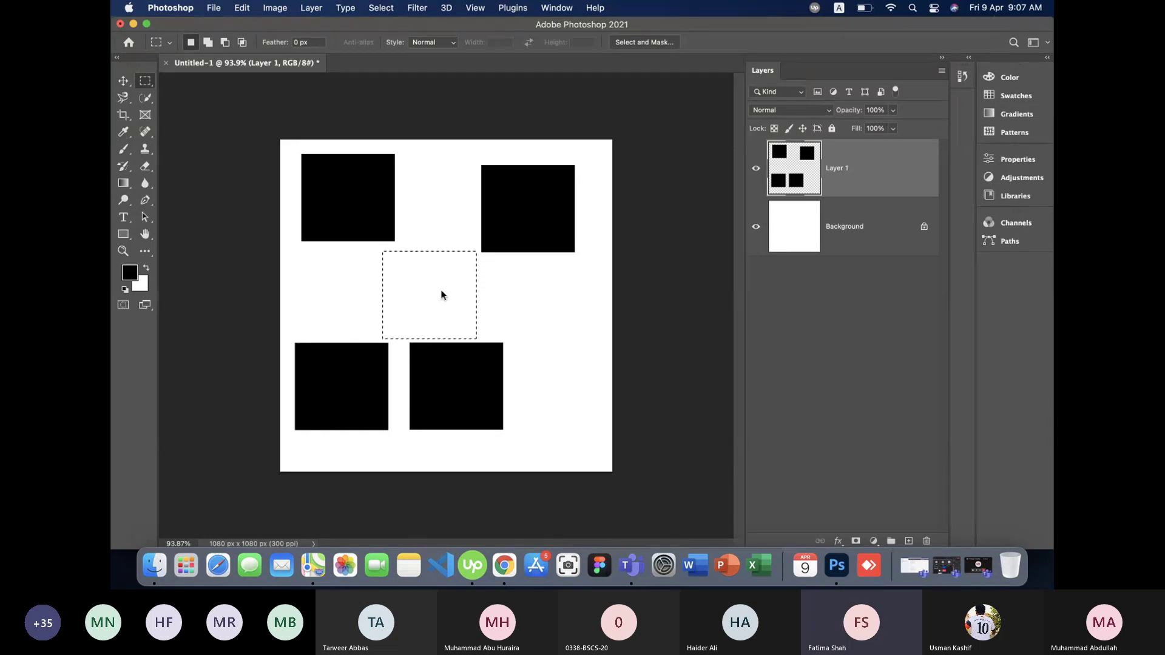
pyautogui.press('super+z')
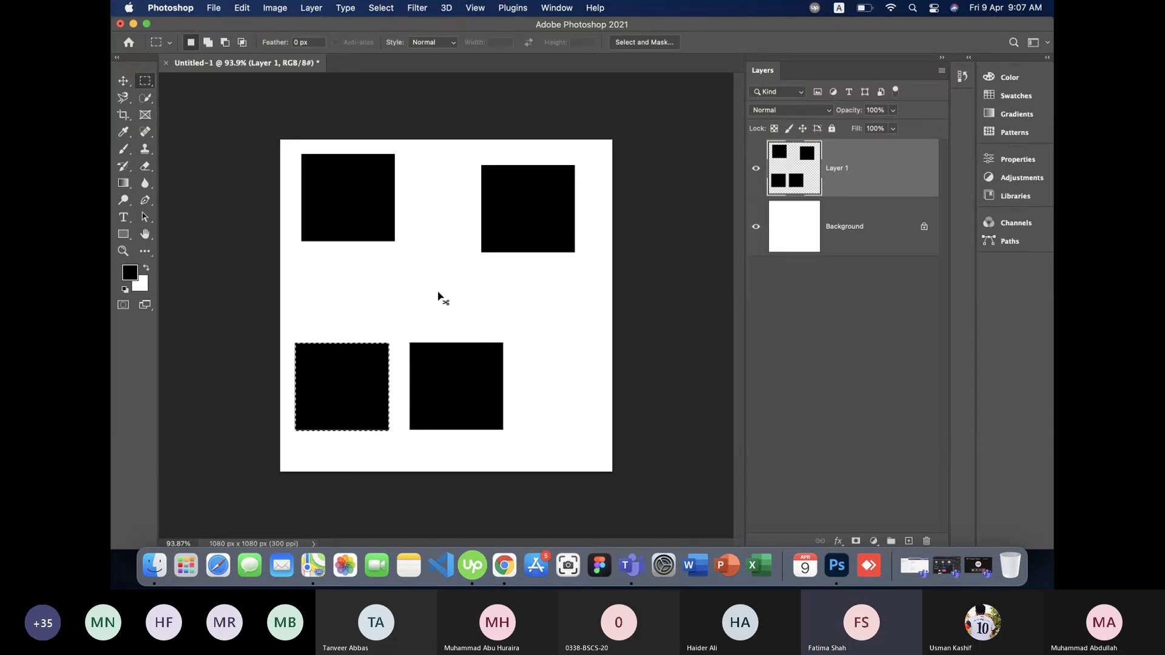
pyautogui.press('super+z')
pyautogui.press('super+z')
pyautogui.press('super+z')
pyautogui.press('super+z')
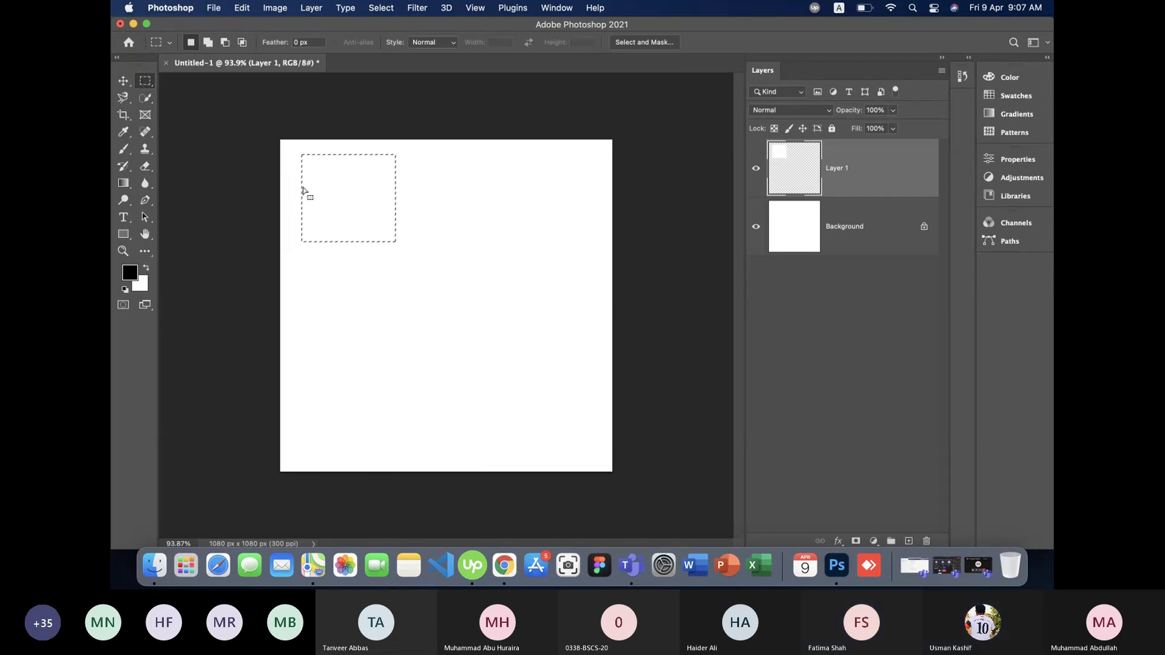
pyautogui.moveTo(345, 191)
pyautogui.mouseDown()
pyautogui.moveTo(520, 235)
pyautogui.moveTo(414, 232)
pyautogui.moveTo(436, 326)
pyautogui.mouseUp()
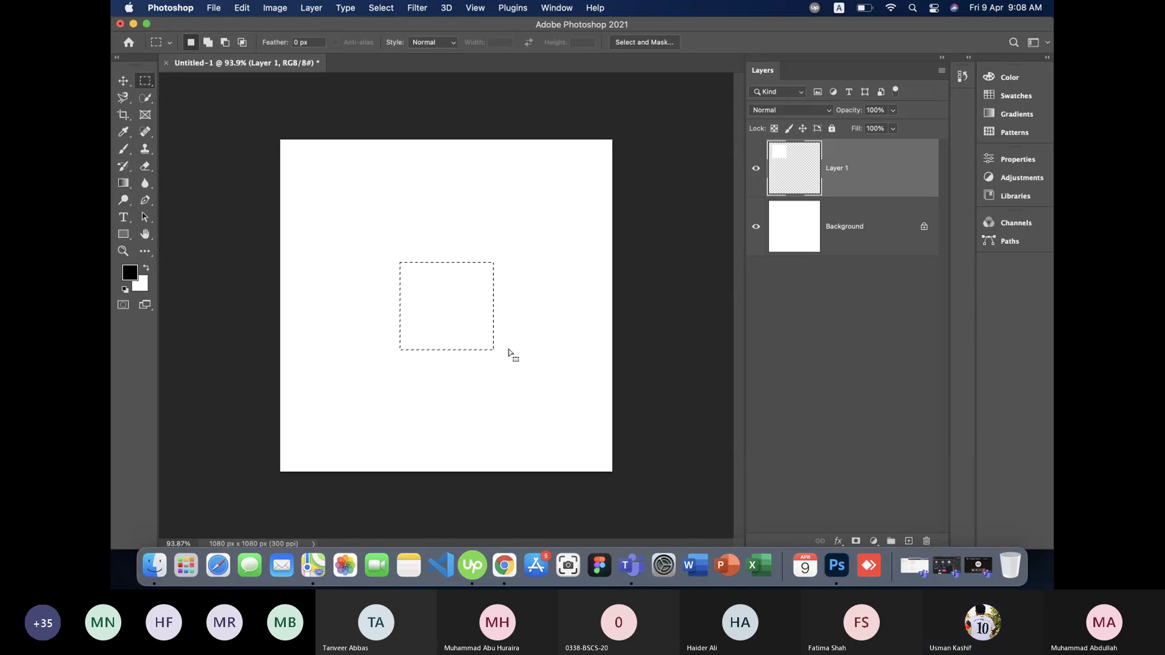
# Bring back the Microsoft Teams meeting window and stop the recording.
pyautogui.click(940, 567)
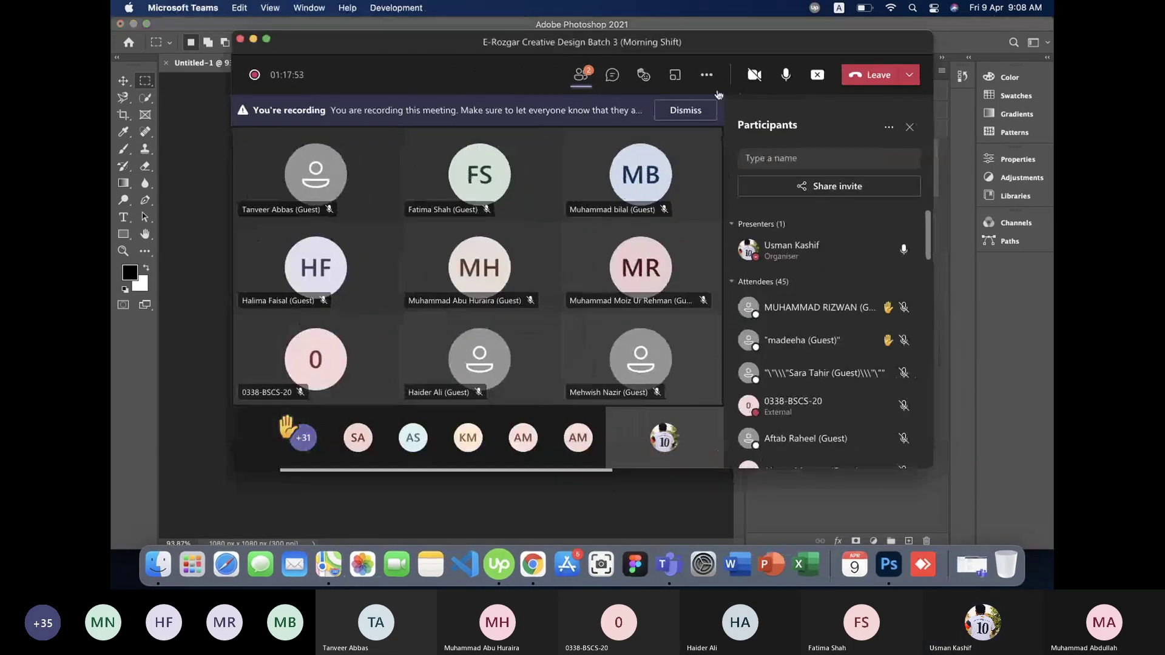
pyautogui.click(707, 75)
pyautogui.click(702, 341)
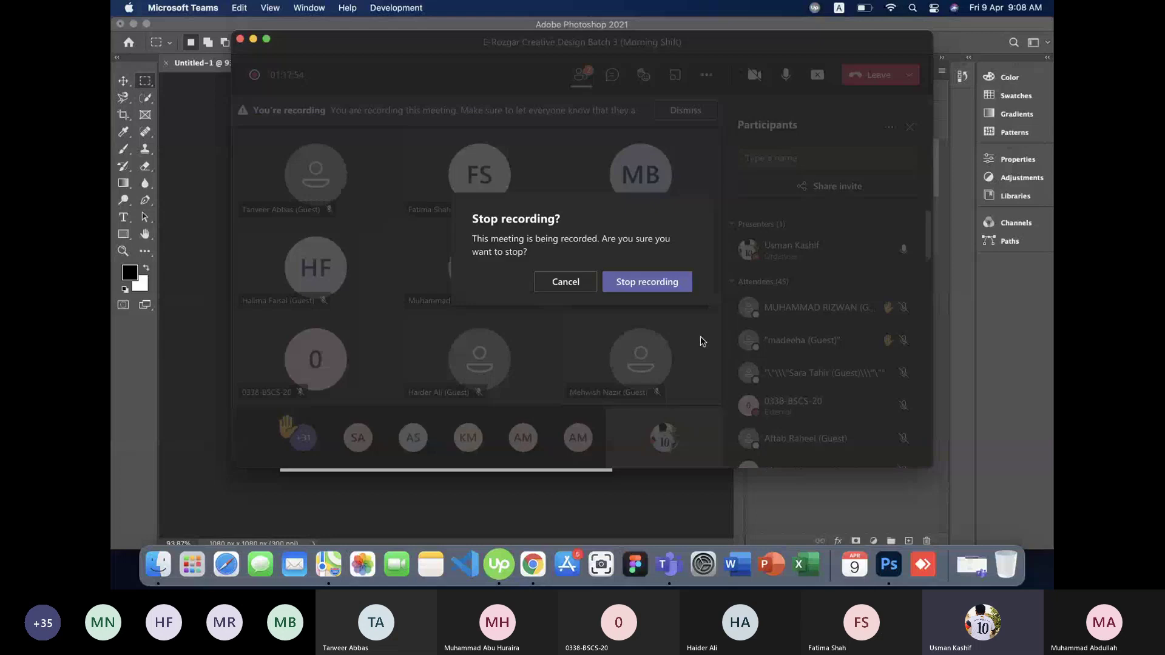